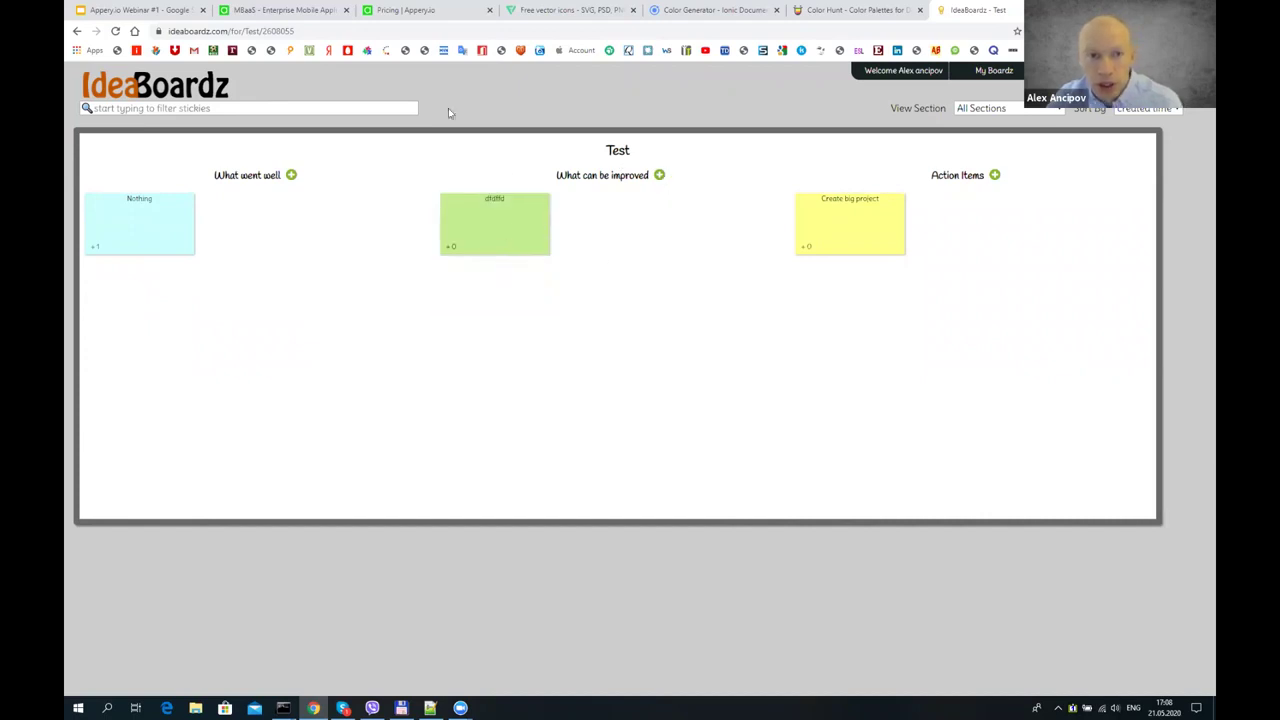
# - Open the Test board's URL in a private browser window
pyautogui.click(306, 30)
pyautogui.hotkey('ctrl', 'c')
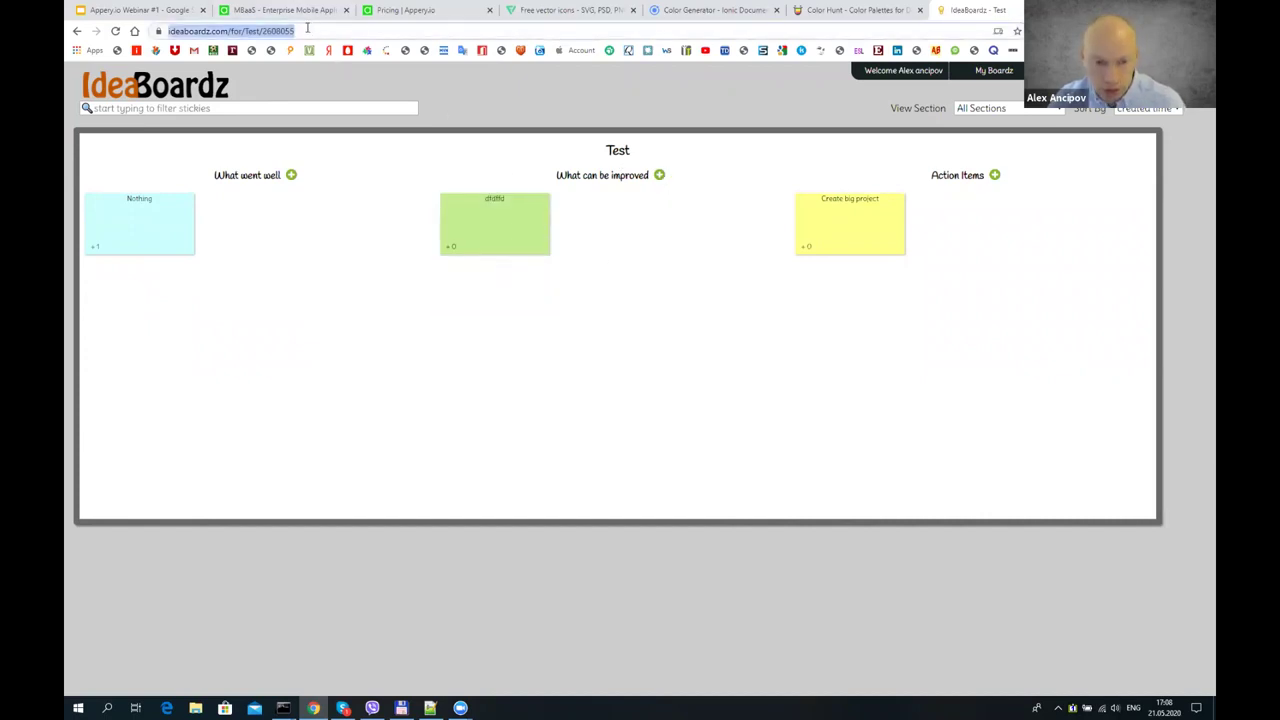
pyautogui.hotkey('ctrl', 'shift', 'n')
pyautogui.hotkey('ctrl', 'v')
pyautogui.press('Return')
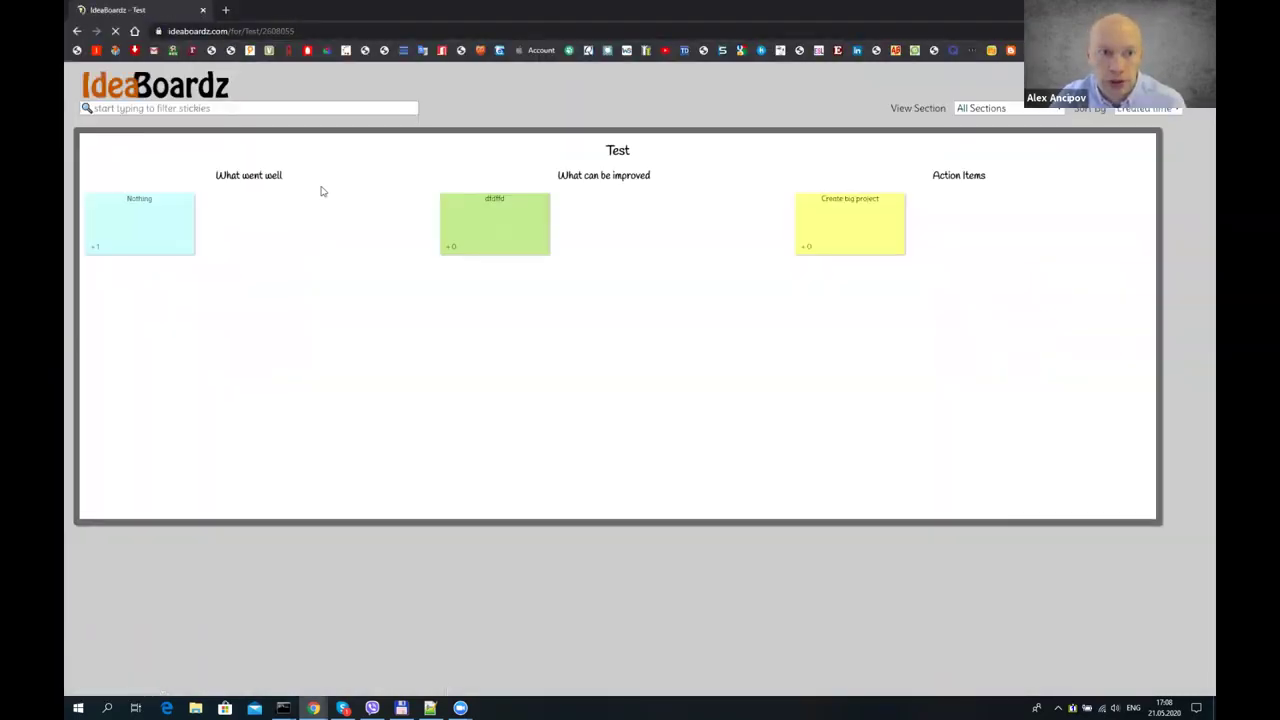
# - Delete the dfdffd sticky from the Test board
pyautogui.click(496, 210)
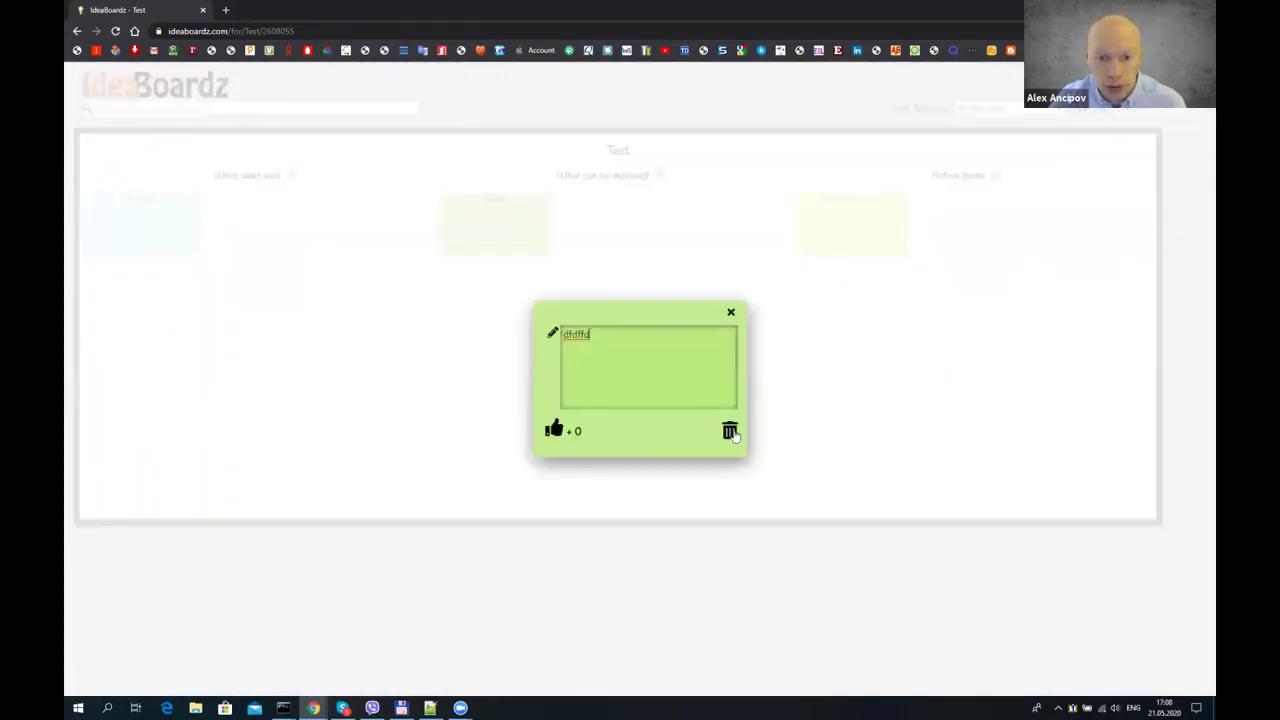
pyautogui.click(731, 432)
pyautogui.click(698, 96)
pyautogui.click(698, 95)
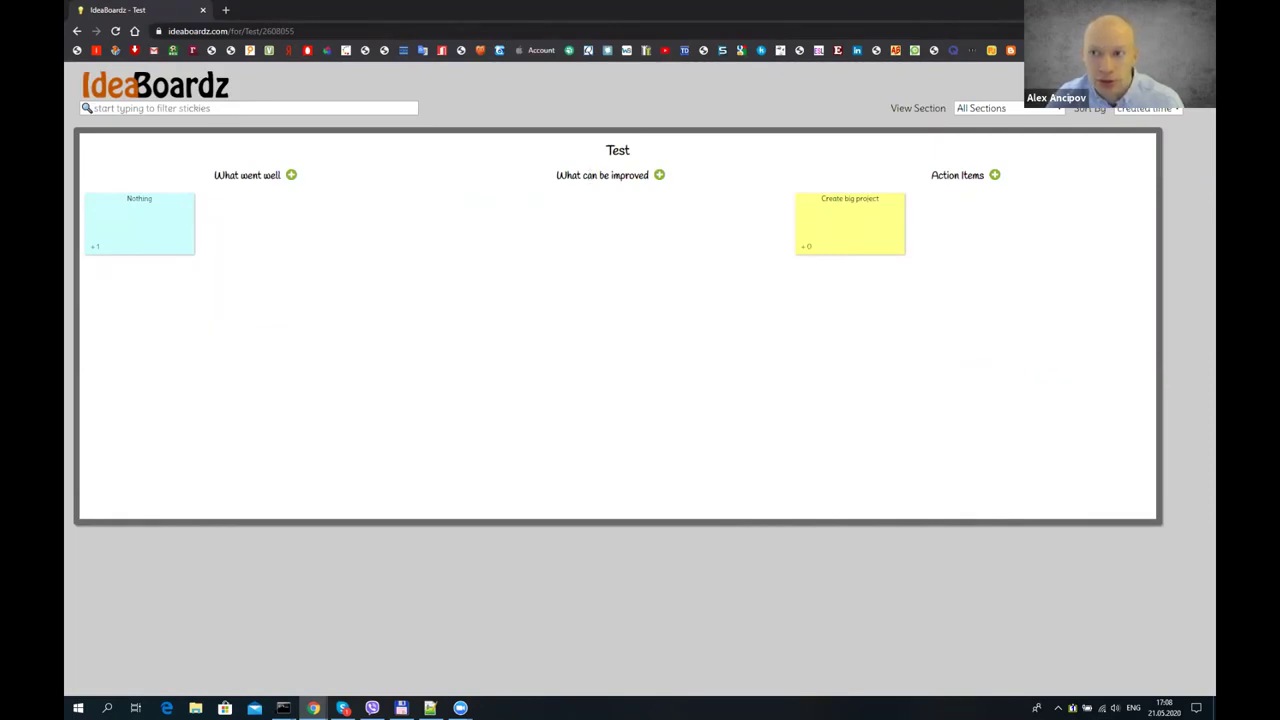
# - Close the private window and the IdeaBoardz tab, returning to the Requirements slide
pyautogui.click(203, 10)
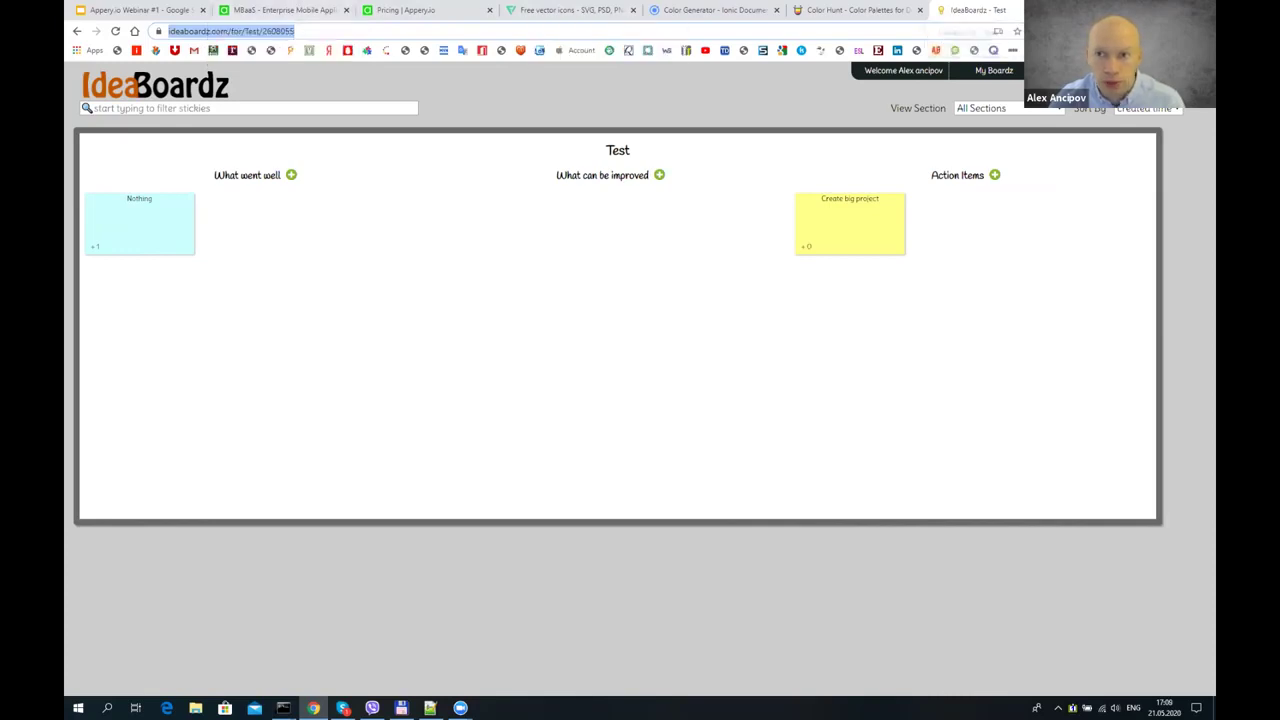
pyautogui.hotkey('ctrl', 'w')
pyautogui.click(183, 8)
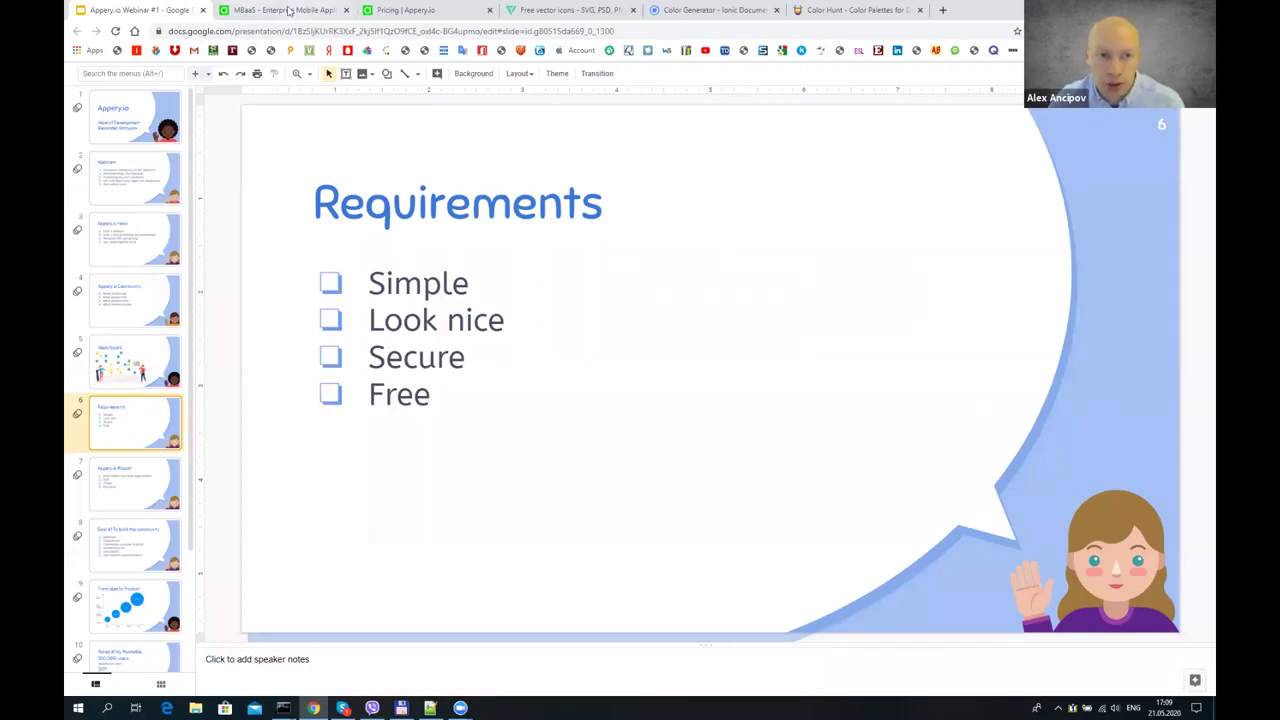
# - Create a new database named IdeaDB in Appery.io's Databases section
pyautogui.click(289, 10)
pyautogui.click(465, 190)
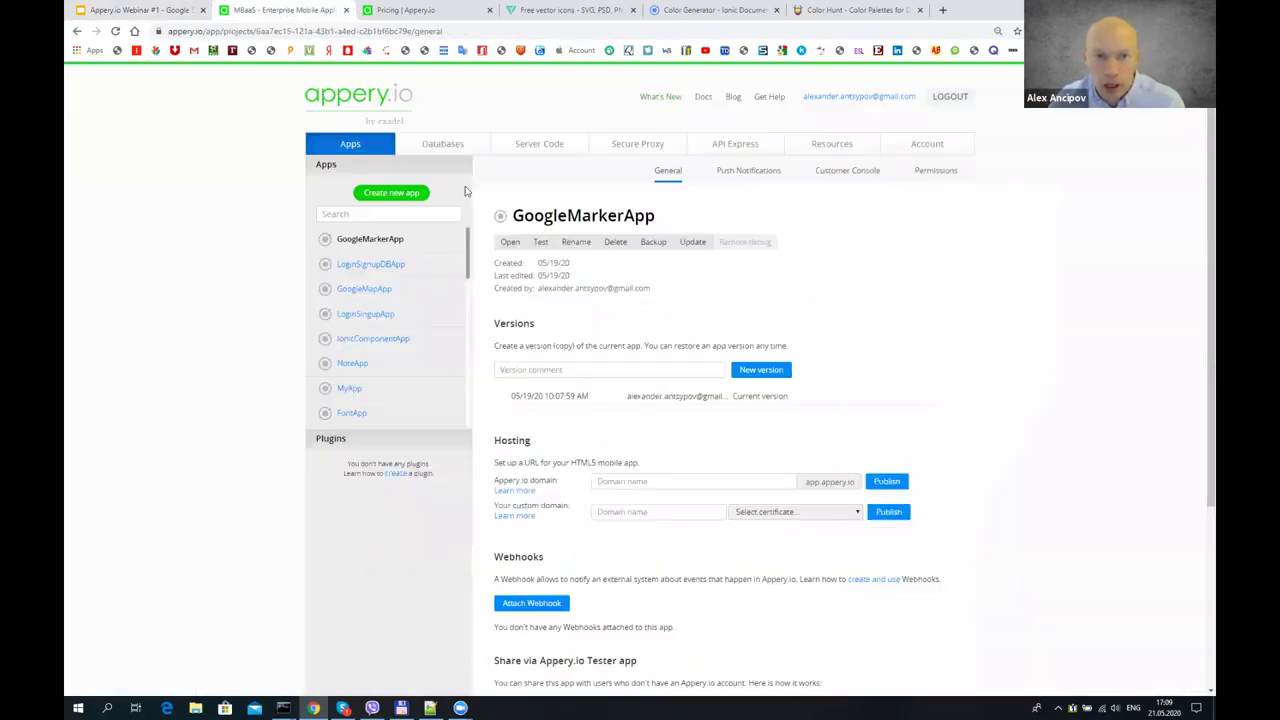
pyautogui.click(451, 147)
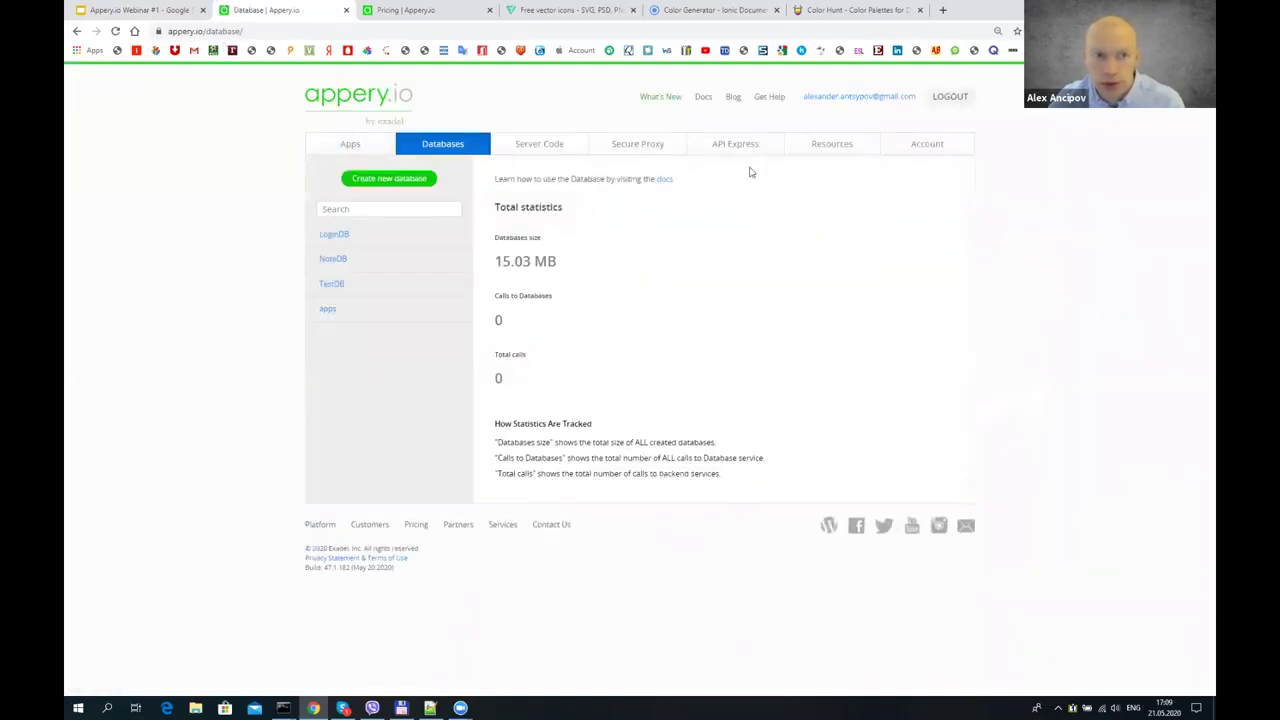
pyautogui.click(390, 180)
pyautogui.write('IdeaDB')
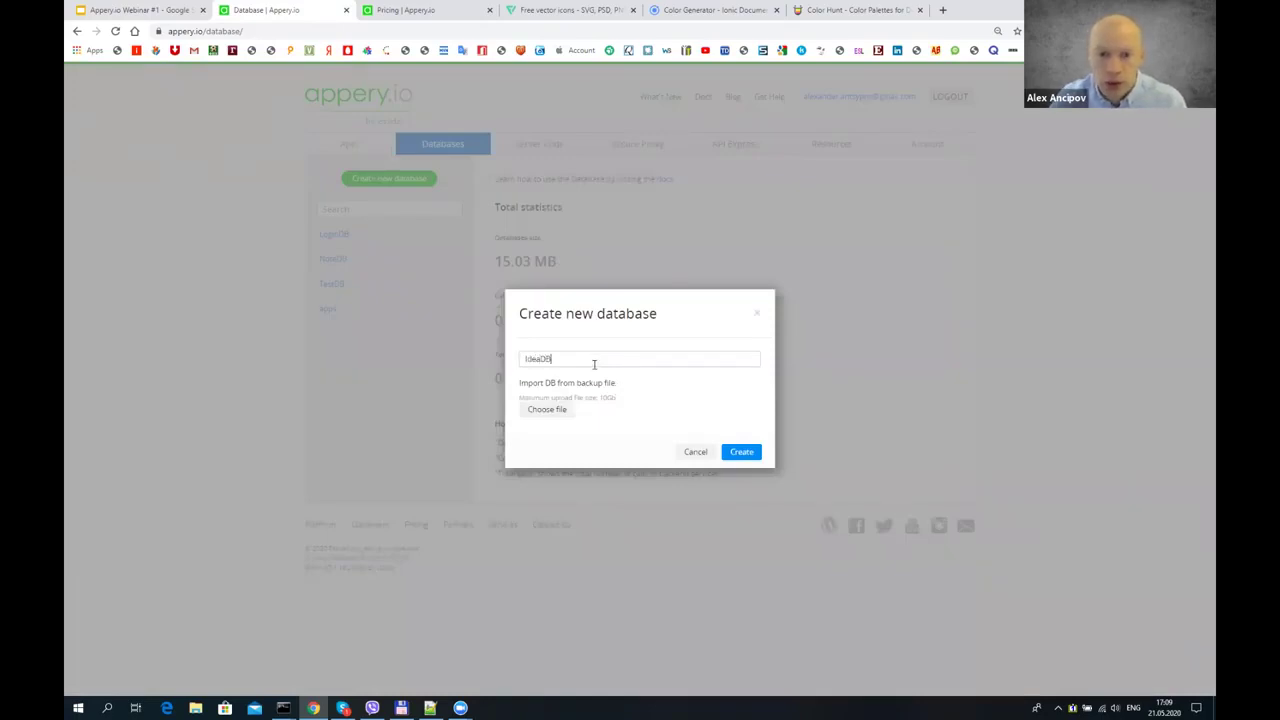
pyautogui.press('Return')
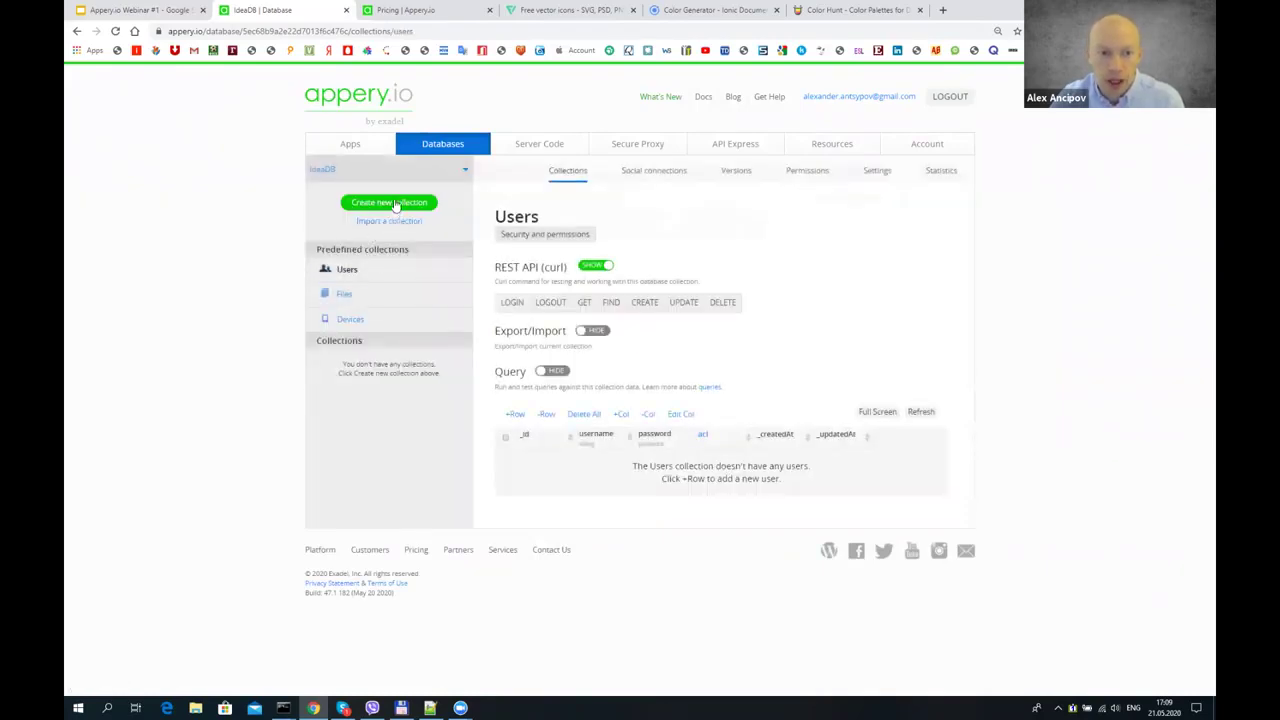
# - Add an empty collection named ideas to IdeaDB
pyautogui.click(395, 204)
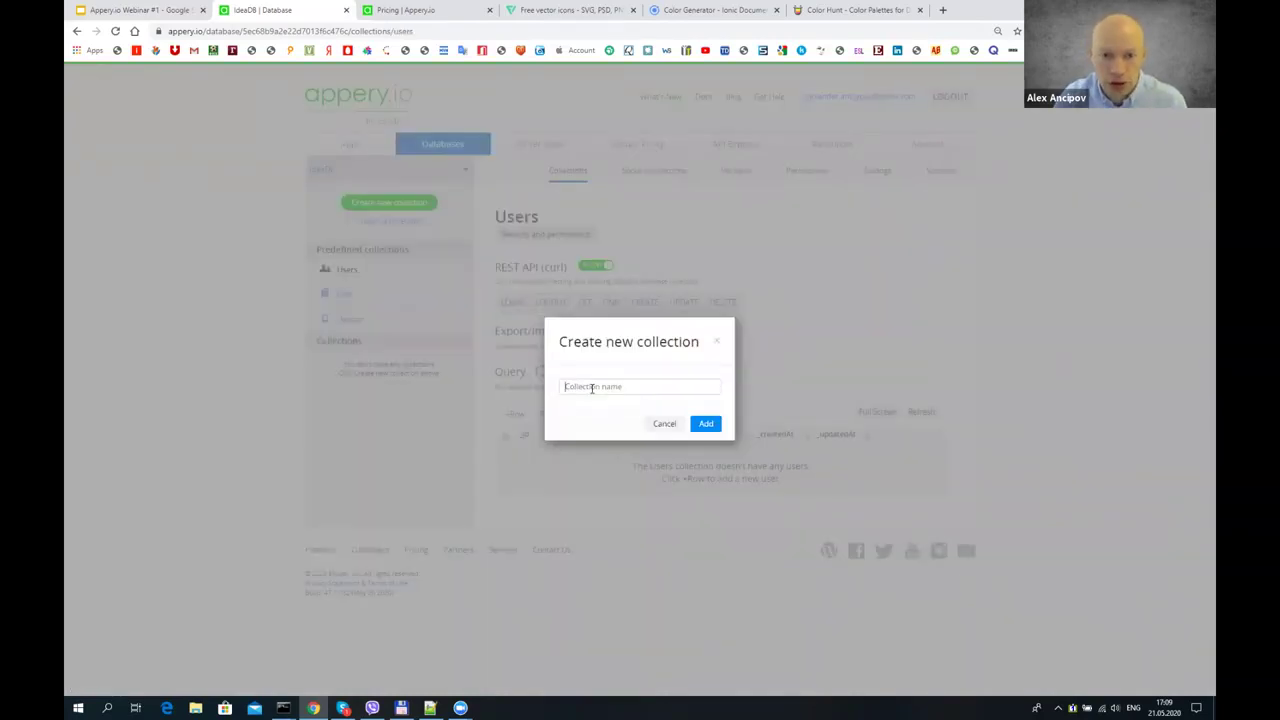
pyautogui.write('ideas')
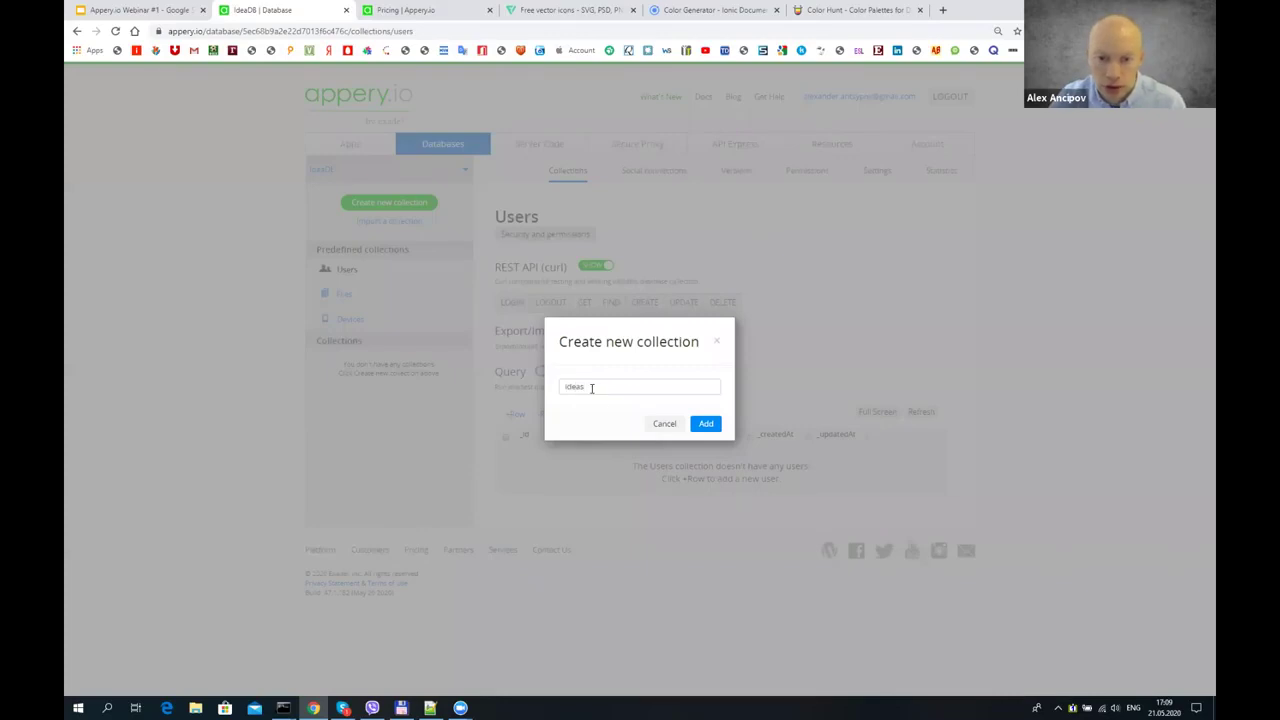
pyautogui.click(707, 423)
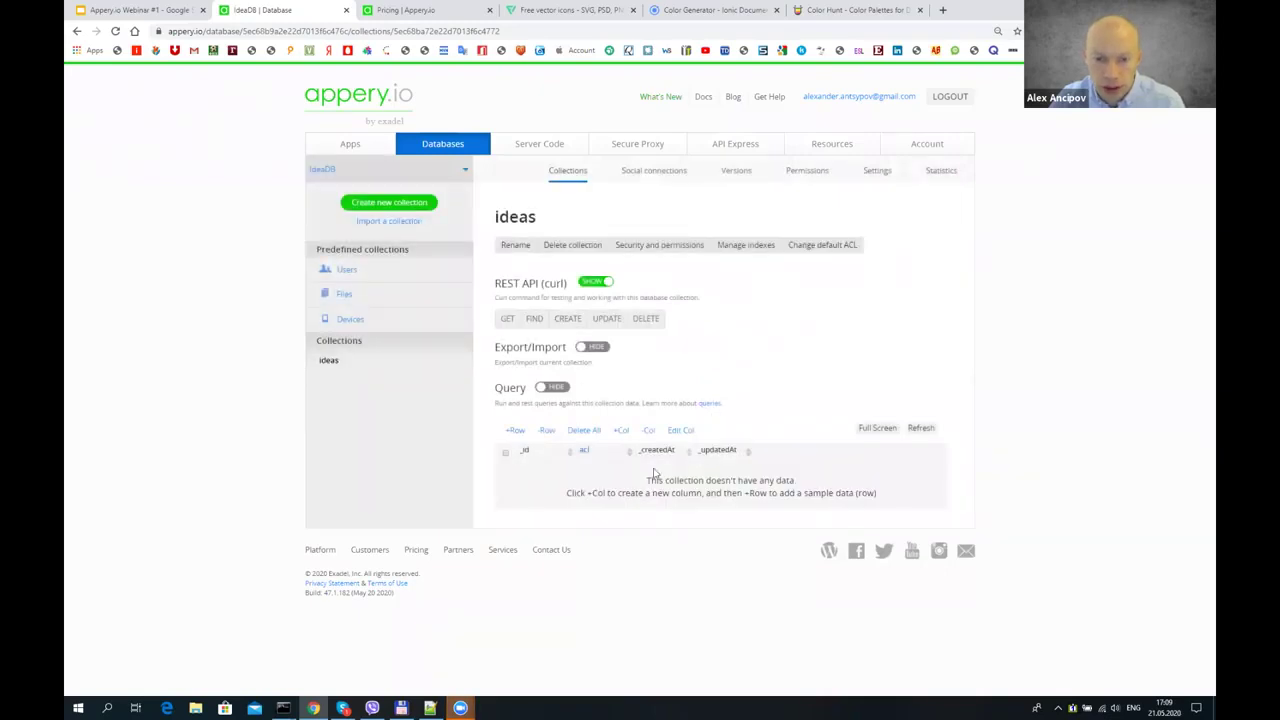
# - Add String columns name and description to the ideas collection
pyautogui.click(620, 430)
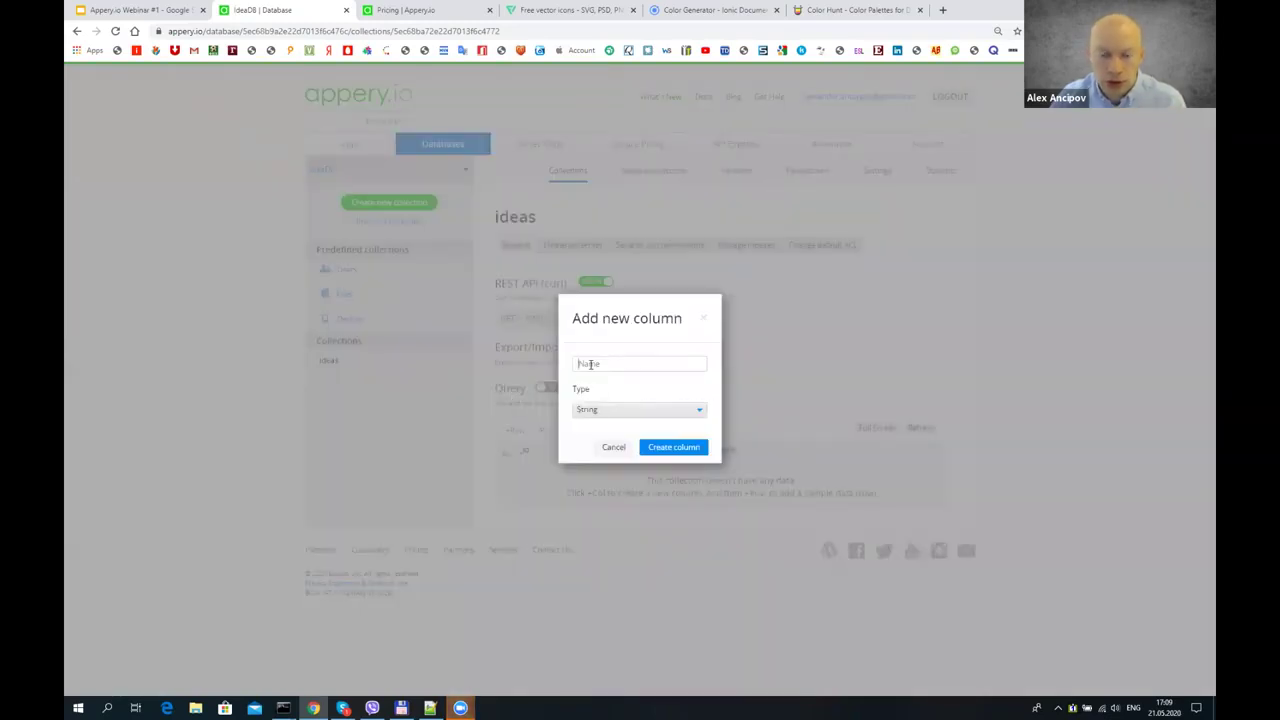
pyautogui.write('name')
pyautogui.click(682, 447)
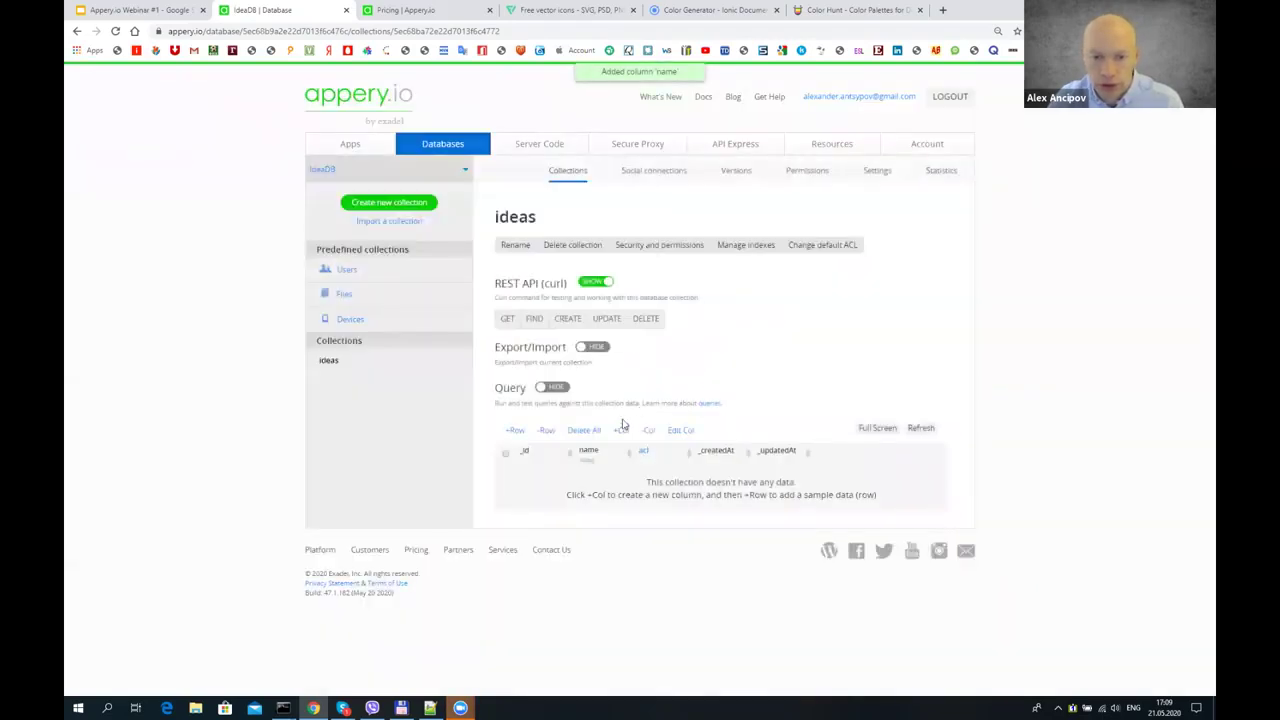
pyautogui.click(622, 430)
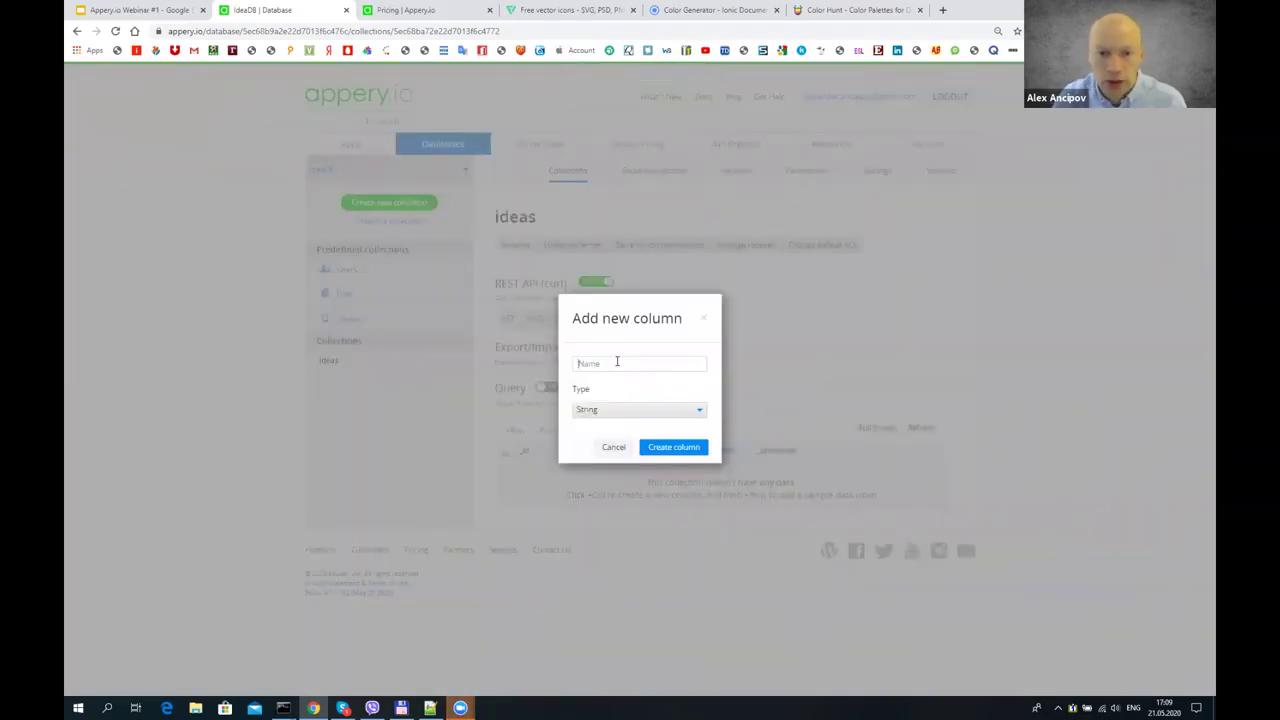
pyautogui.write('description')
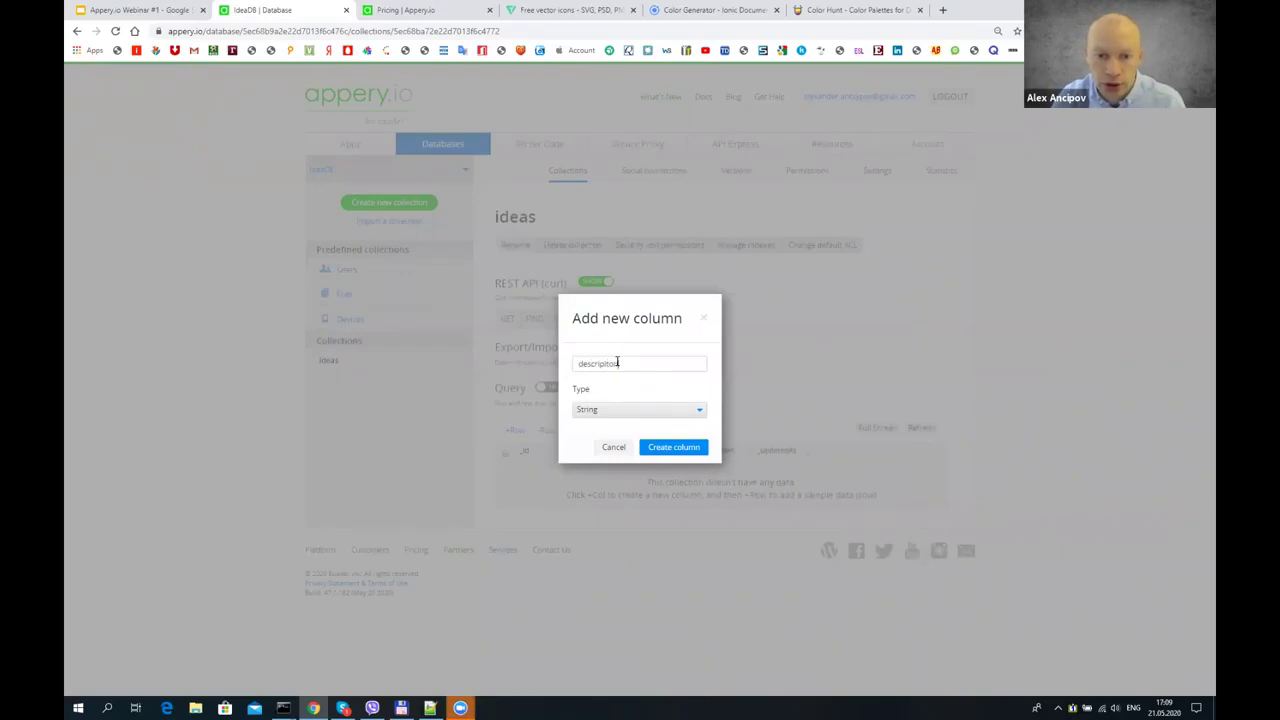
pyautogui.press('BackSpace')
pyautogui.press('BackSpace')
pyautogui.press('BackSpace')
pyautogui.press('BackSpace')
pyautogui.write('tion')
pyautogui.click(665, 449)
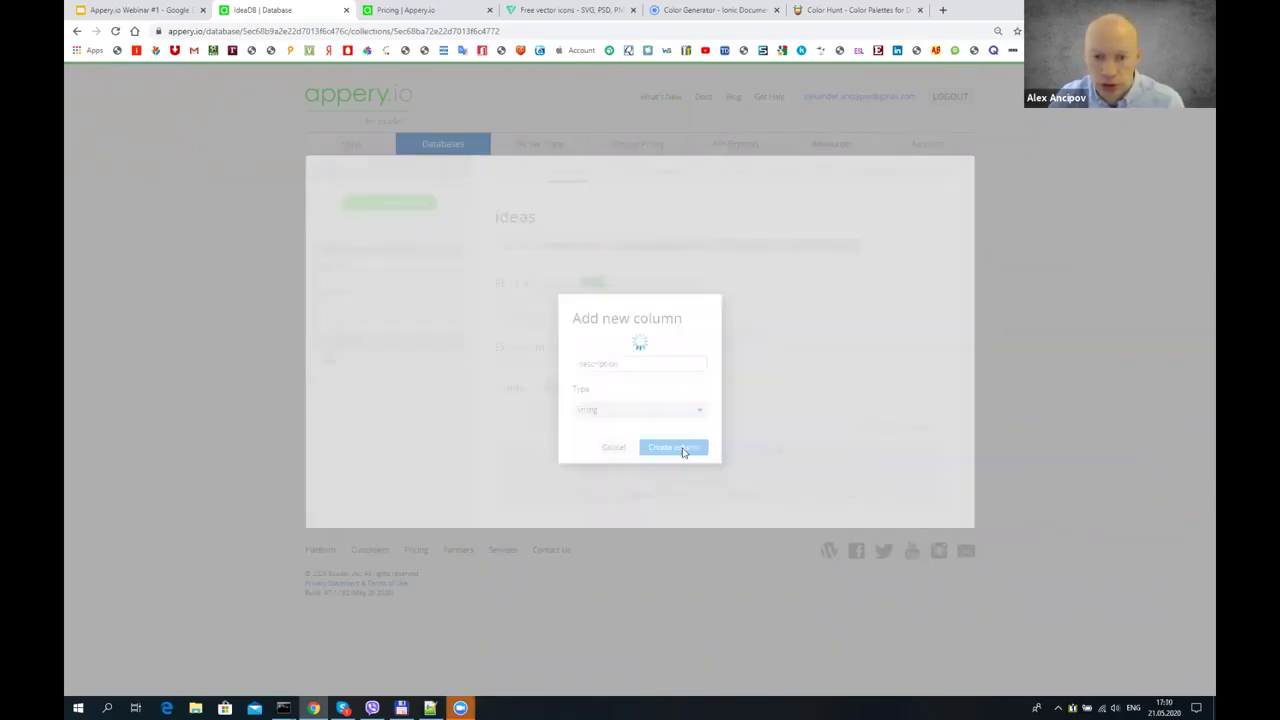
# - Add a Number column named votes and insert an empty row
pyautogui.click(621, 430)
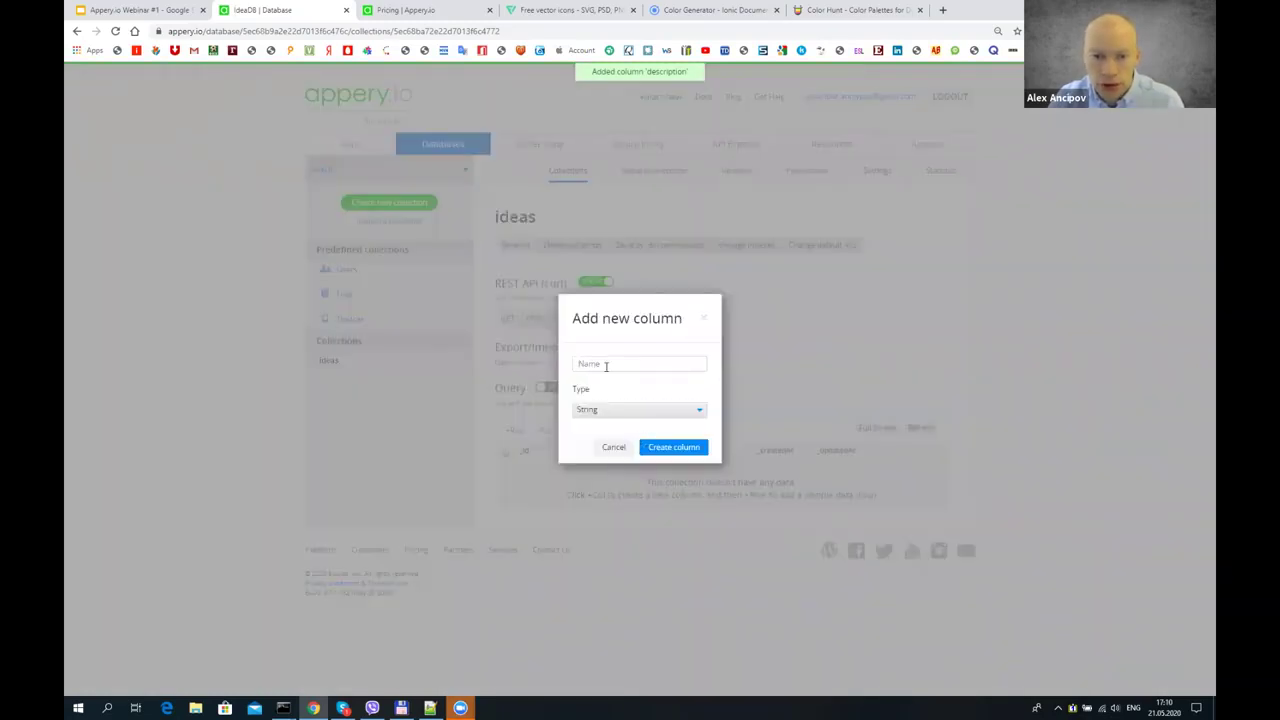
pyautogui.write('vote')
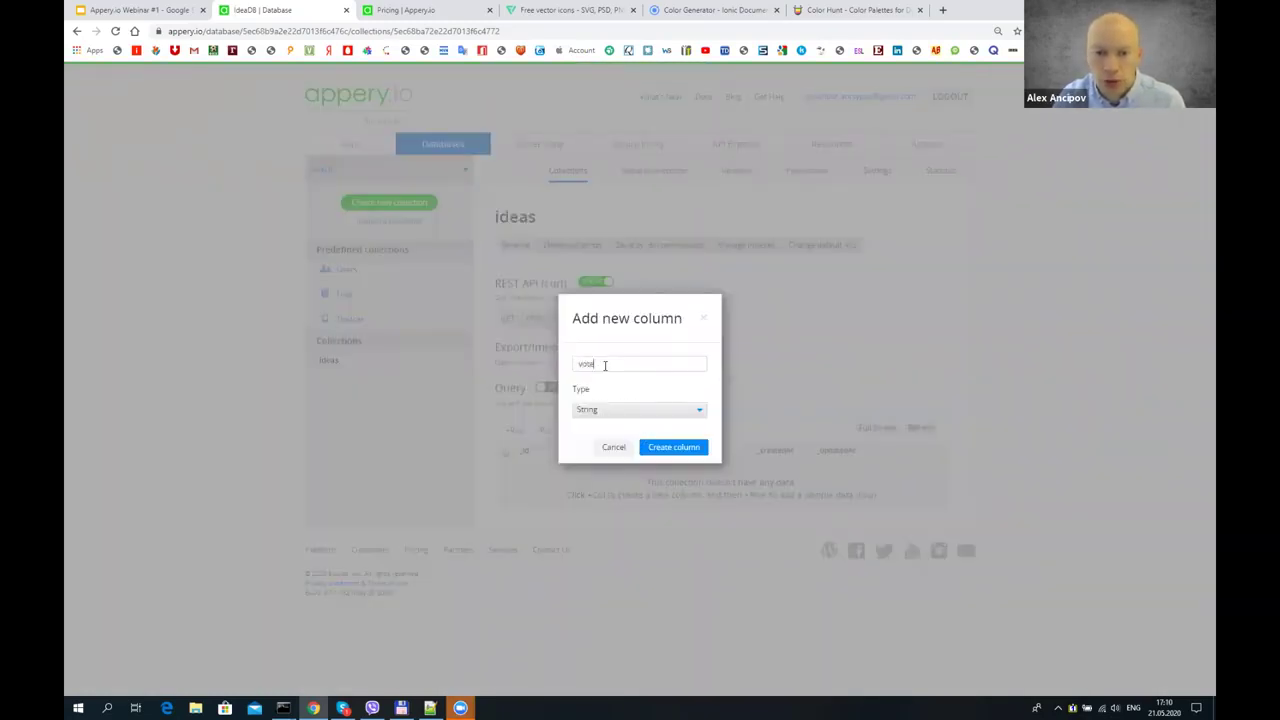
pyautogui.click(654, 411)
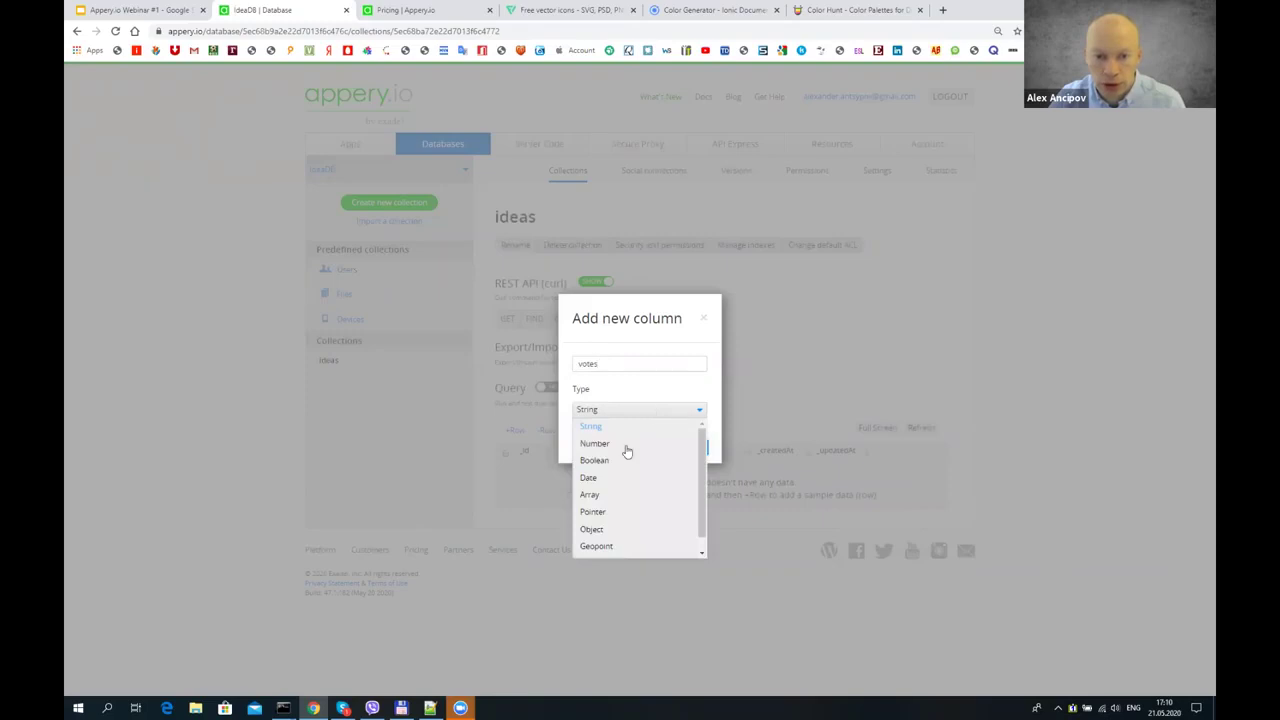
pyautogui.click(626, 446)
pyautogui.press('Return')
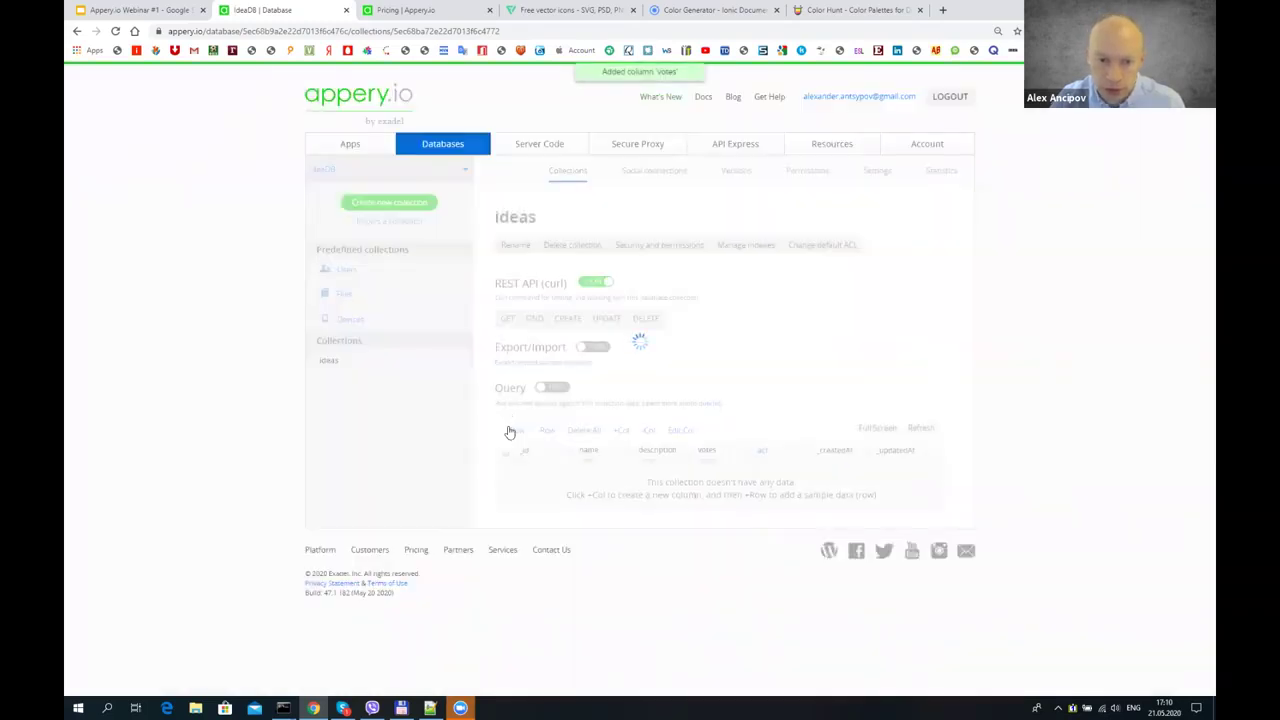
pyautogui.click(513, 430)
# - Fill the first row with name test 1, description desk 1, votes 5
pyautogui.click(604, 473)
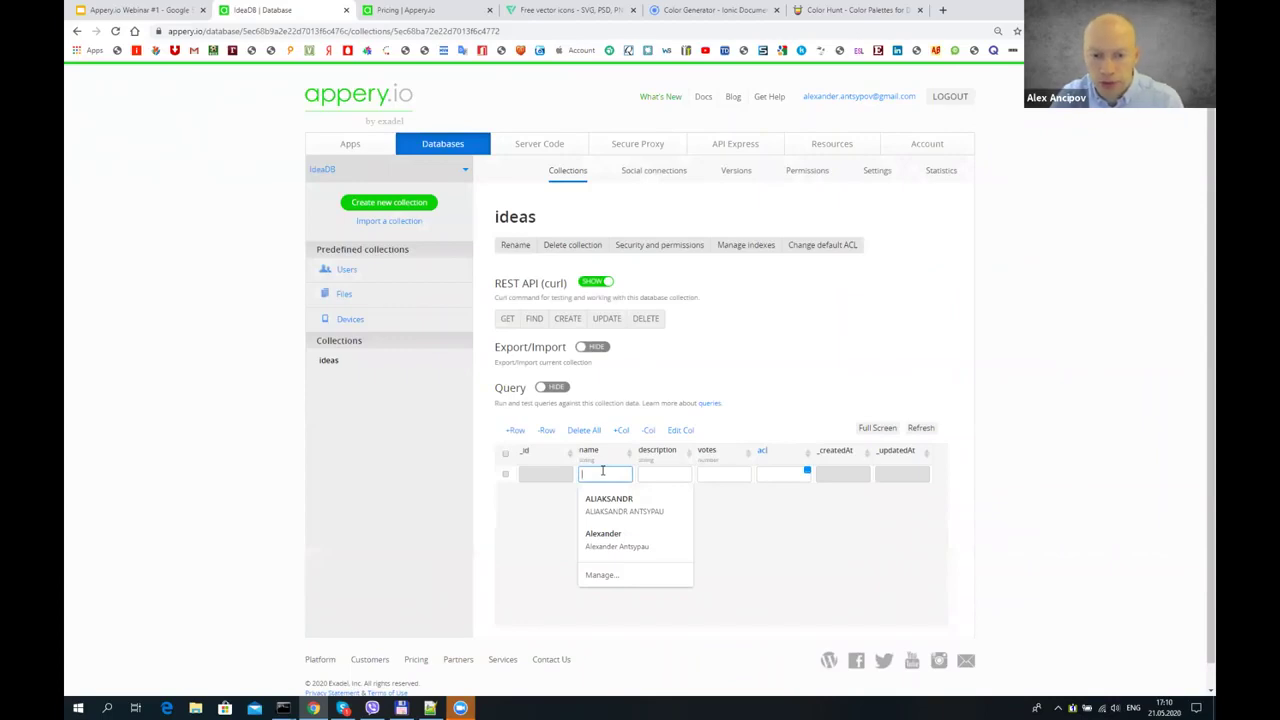
pyautogui.write('test 1')
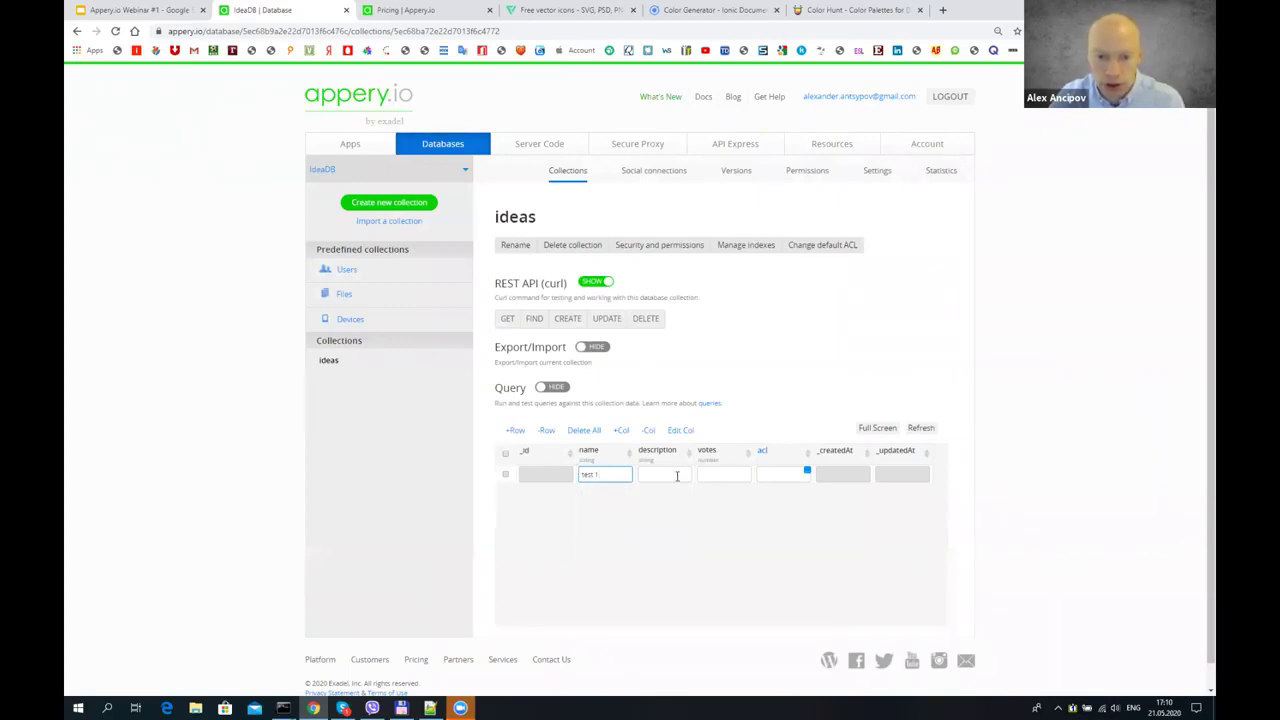
pyautogui.click(677, 476)
pyautogui.write('des')
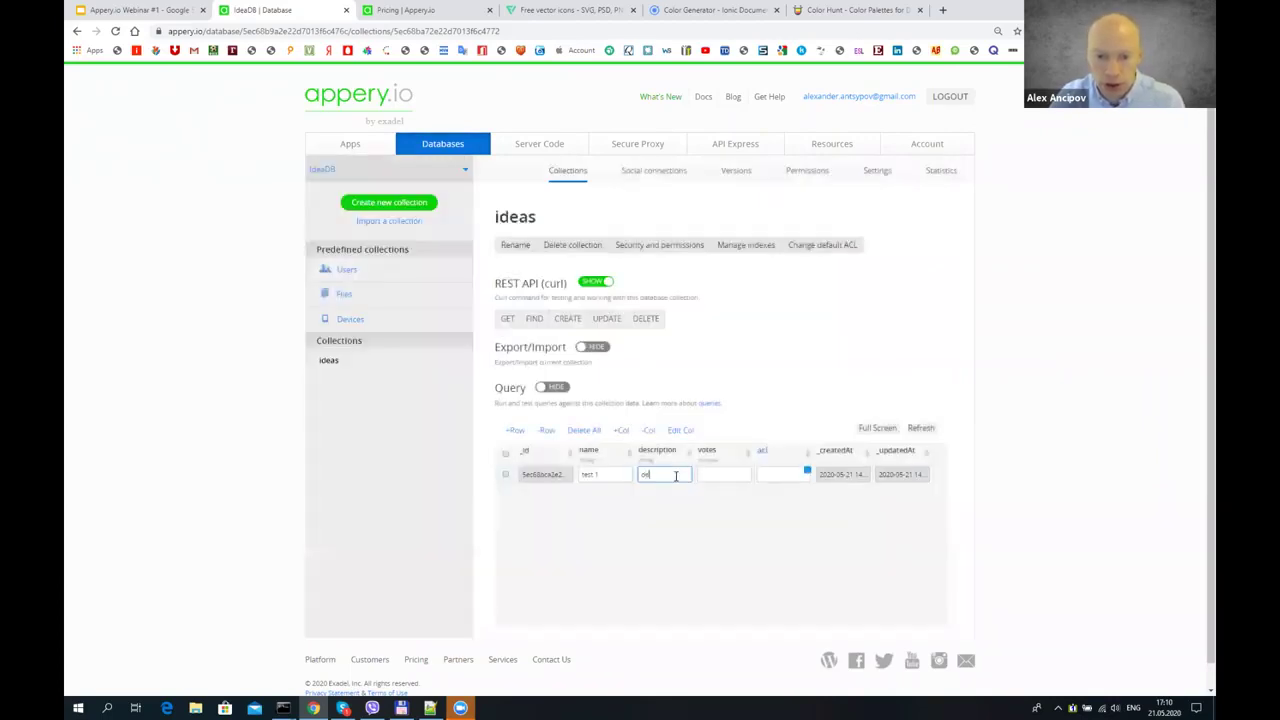
pyautogui.write('k 1')
pyautogui.click(716, 477)
pyautogui.write('5')
# - Add a second row with test 2, desk 2 and 2 votes, then go to Apps
pyautogui.click(514, 430)
pyautogui.click(600, 476)
pyautogui.write('test 2')
pyautogui.click(657, 476)
pyautogui.write('desk 2')
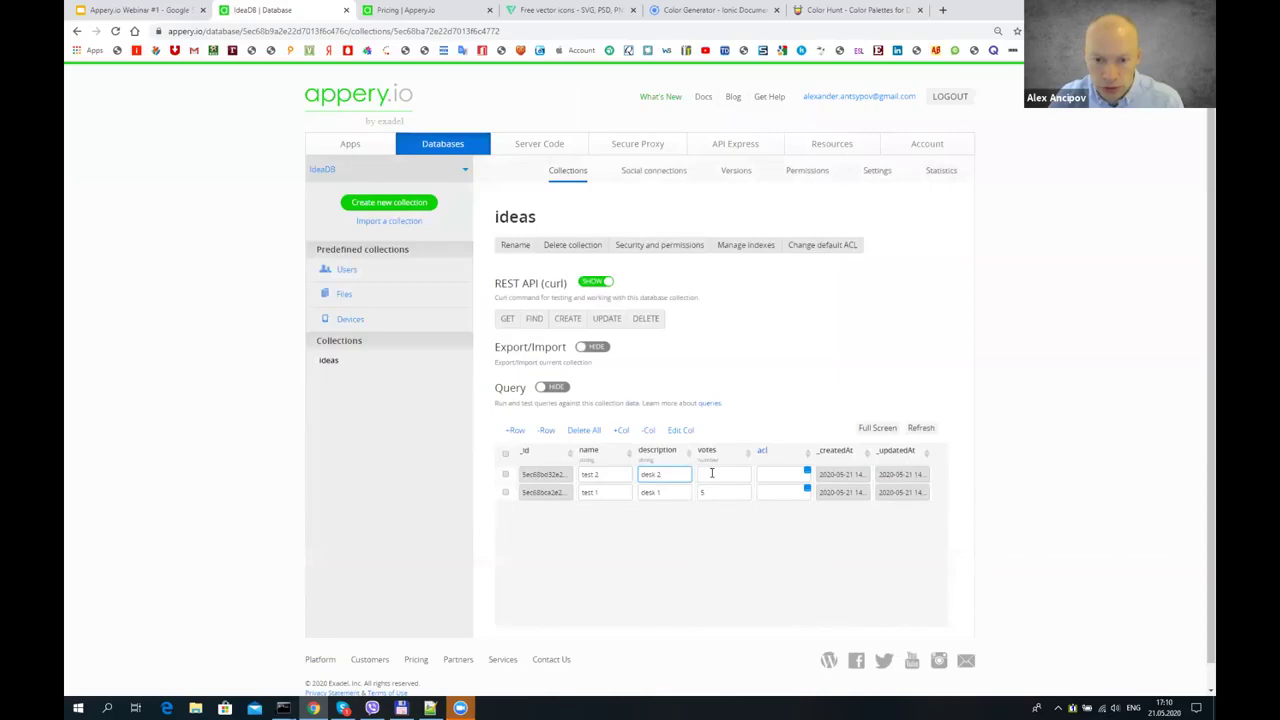
pyautogui.click(712, 473)
pyautogui.write('2')
pyautogui.click(676, 565)
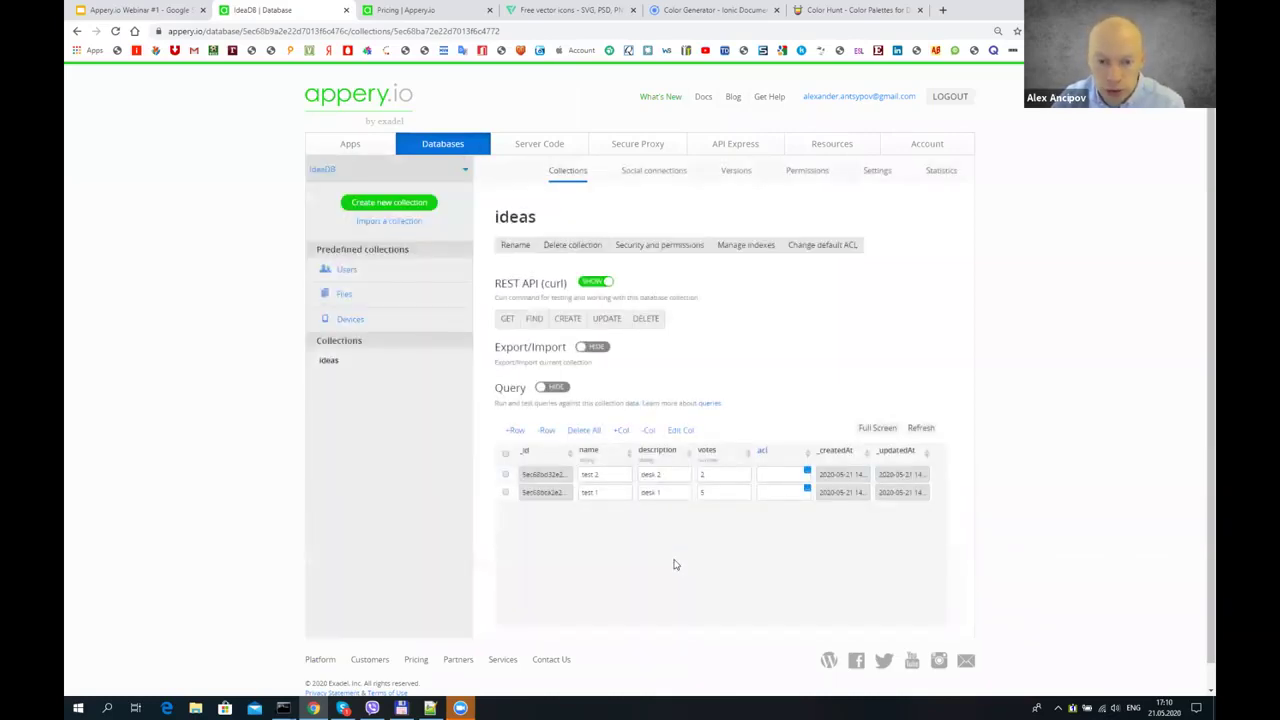
pyautogui.click(358, 143)
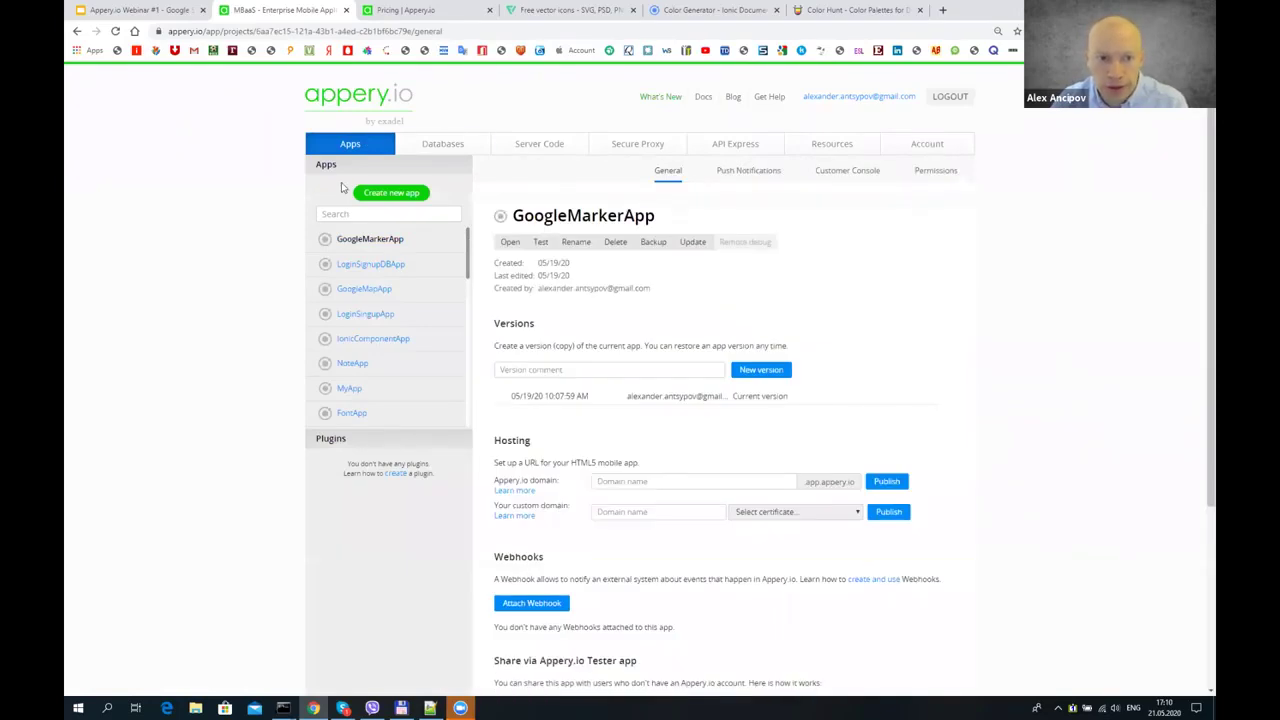
# - Create a new app named IdeaApp and open its Screen1 page in the designer
pyautogui.click(378, 192)
pyautogui.click(440, 302)
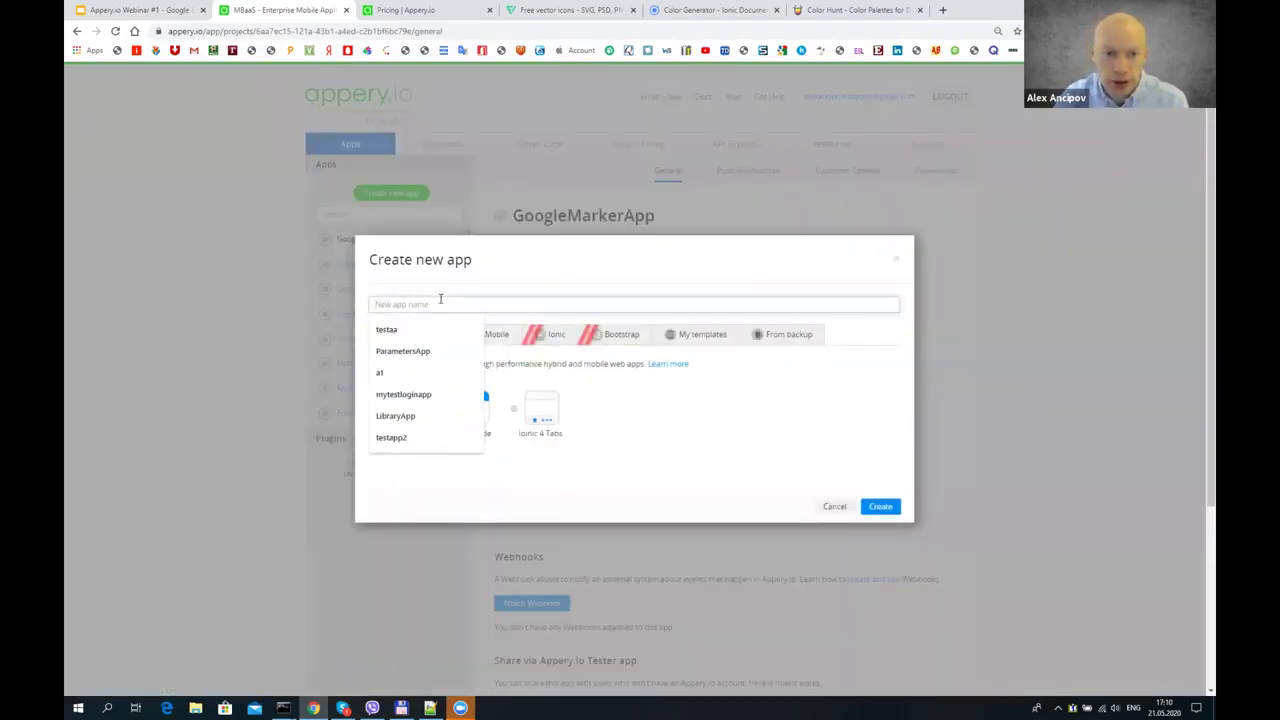
pyautogui.write('Idea')
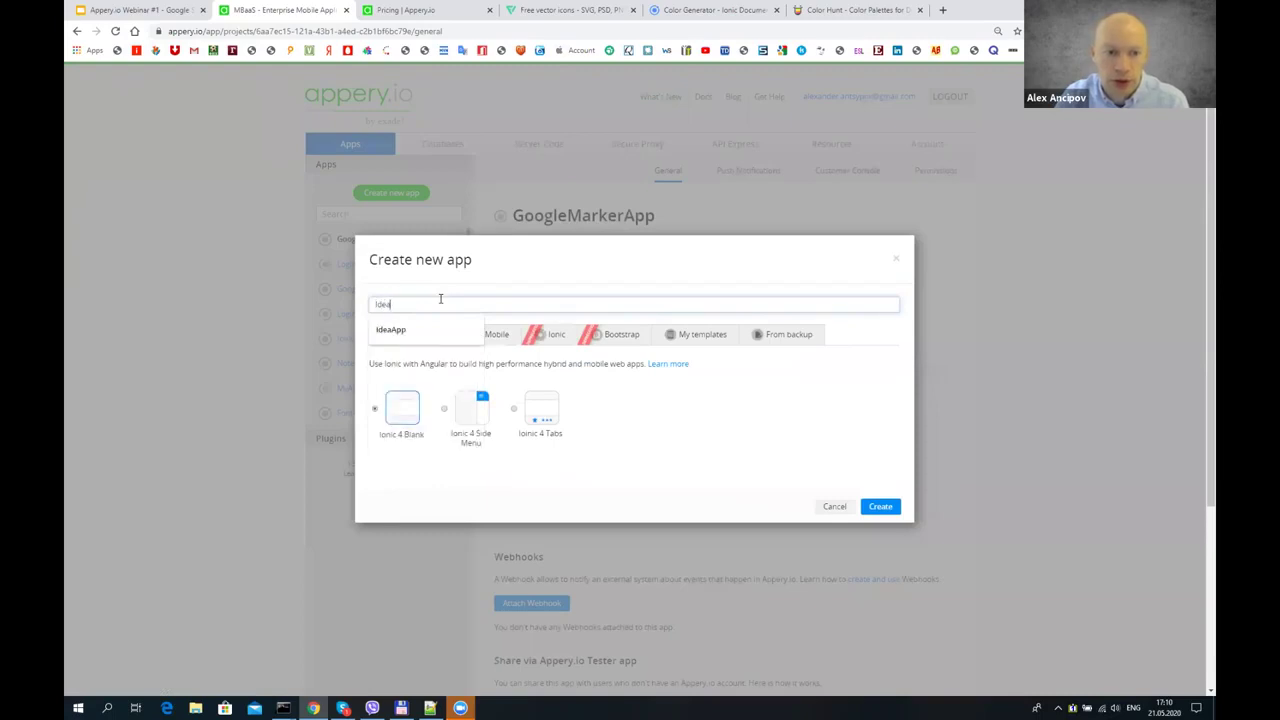
pyautogui.write('Al')
pyautogui.press('BackSpace')
pyautogui.write('p')
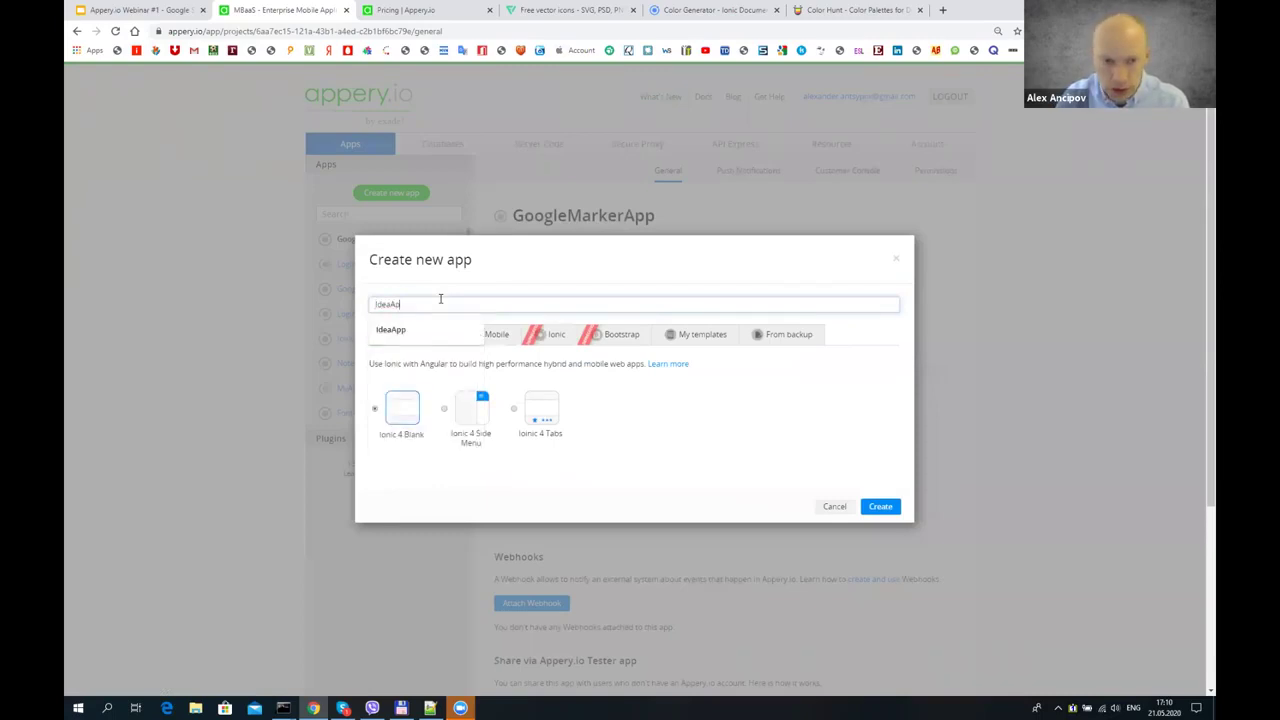
pyautogui.write('p')
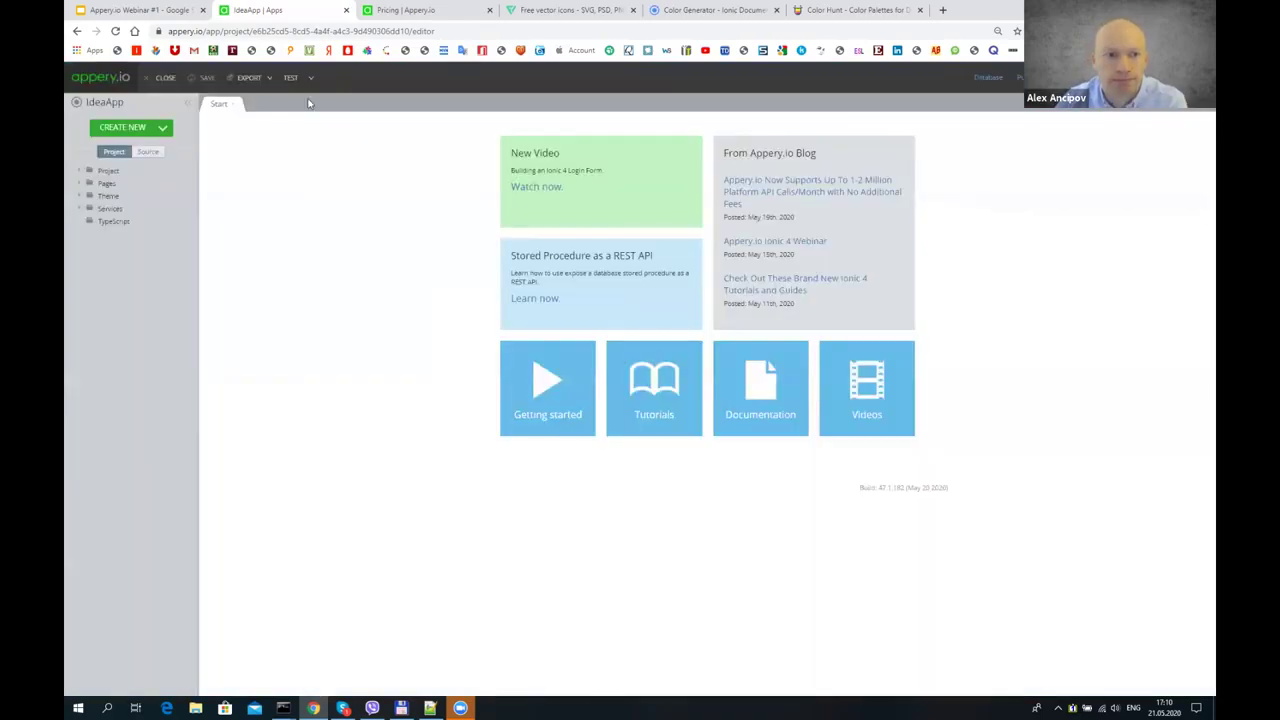
pyautogui.click(292, 77)
pyautogui.click(258, 9)
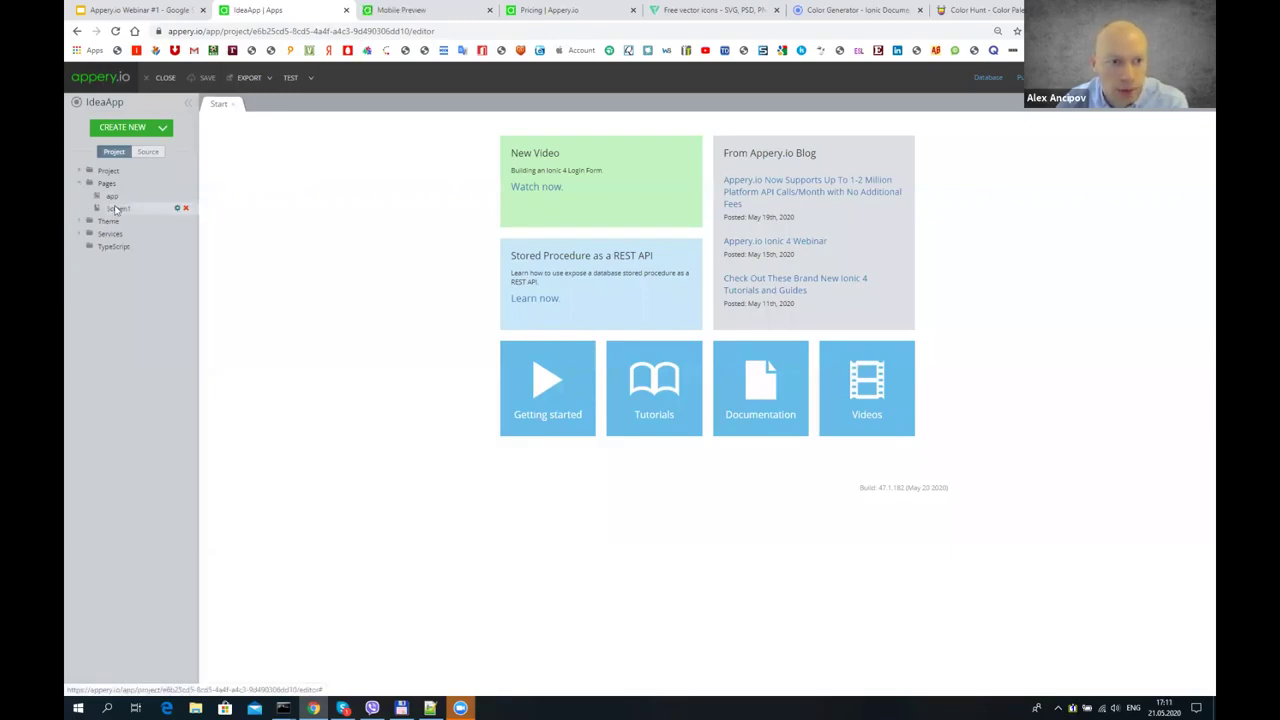
pyautogui.click(116, 208)
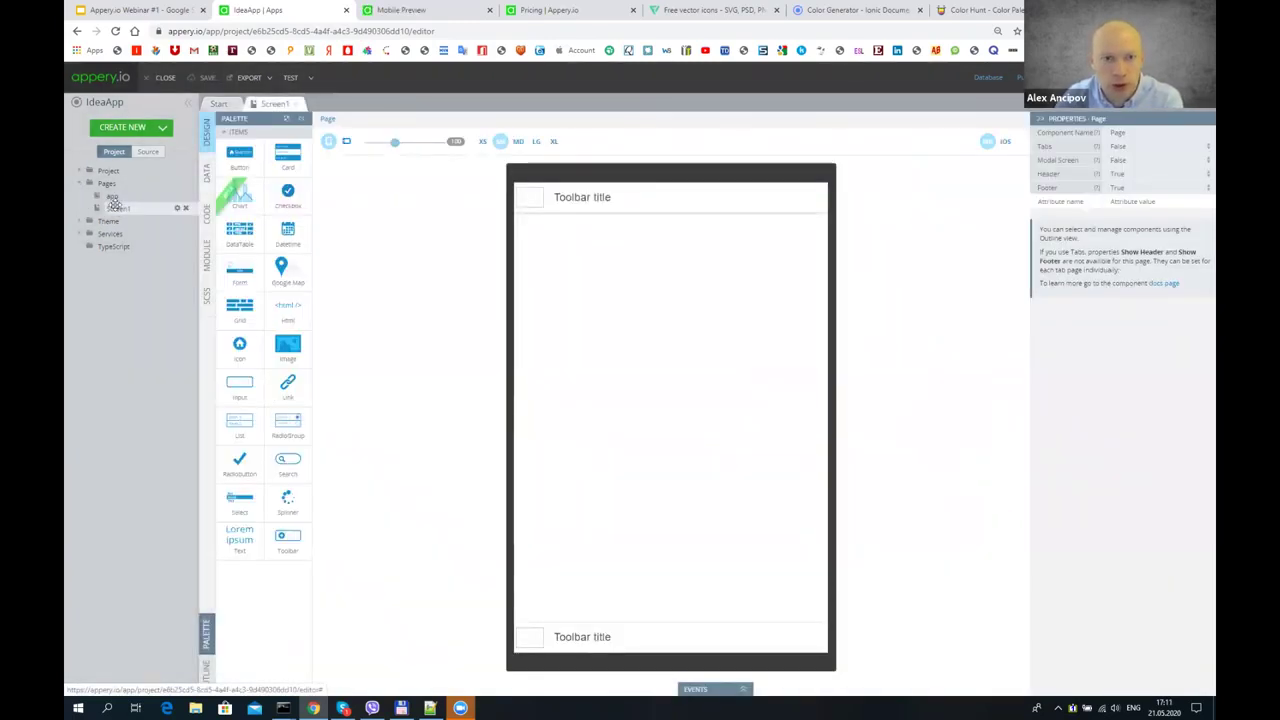
pyautogui.click(158, 130)
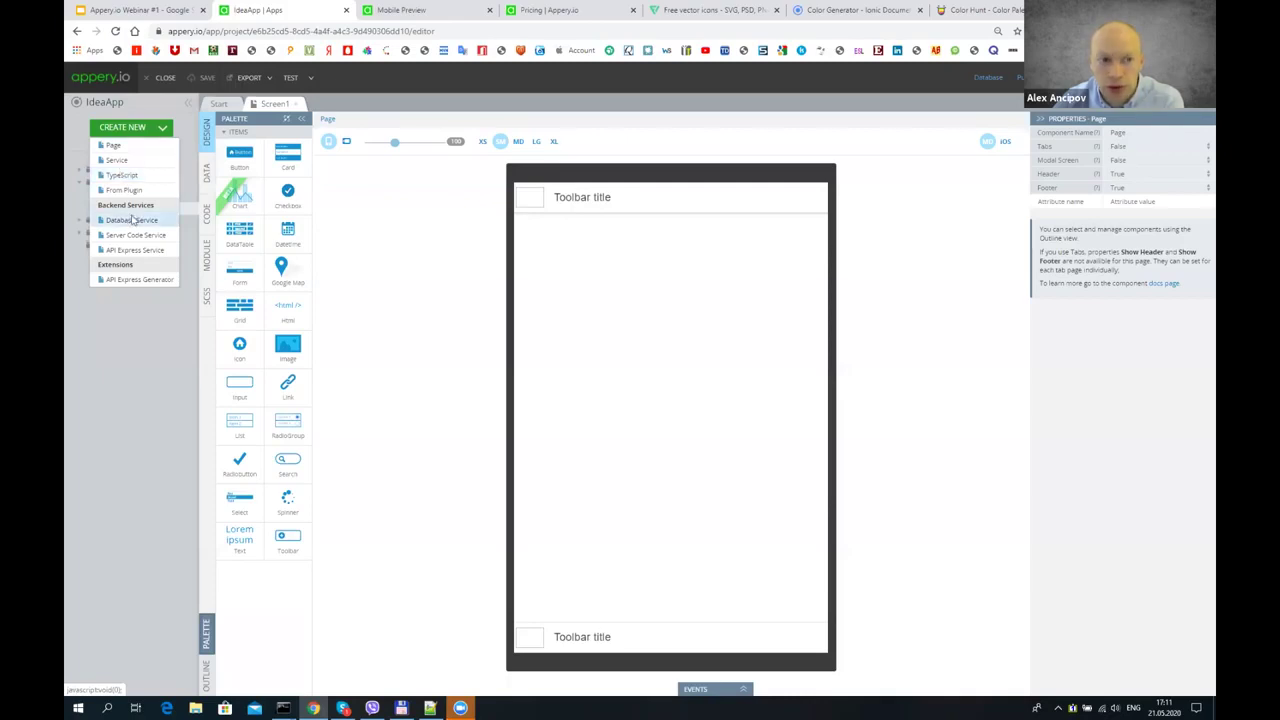
# - Import the IdeaDB ideas List service into IdeaApp's services
pyautogui.click(133, 219)
pyautogui.click(507, 145)
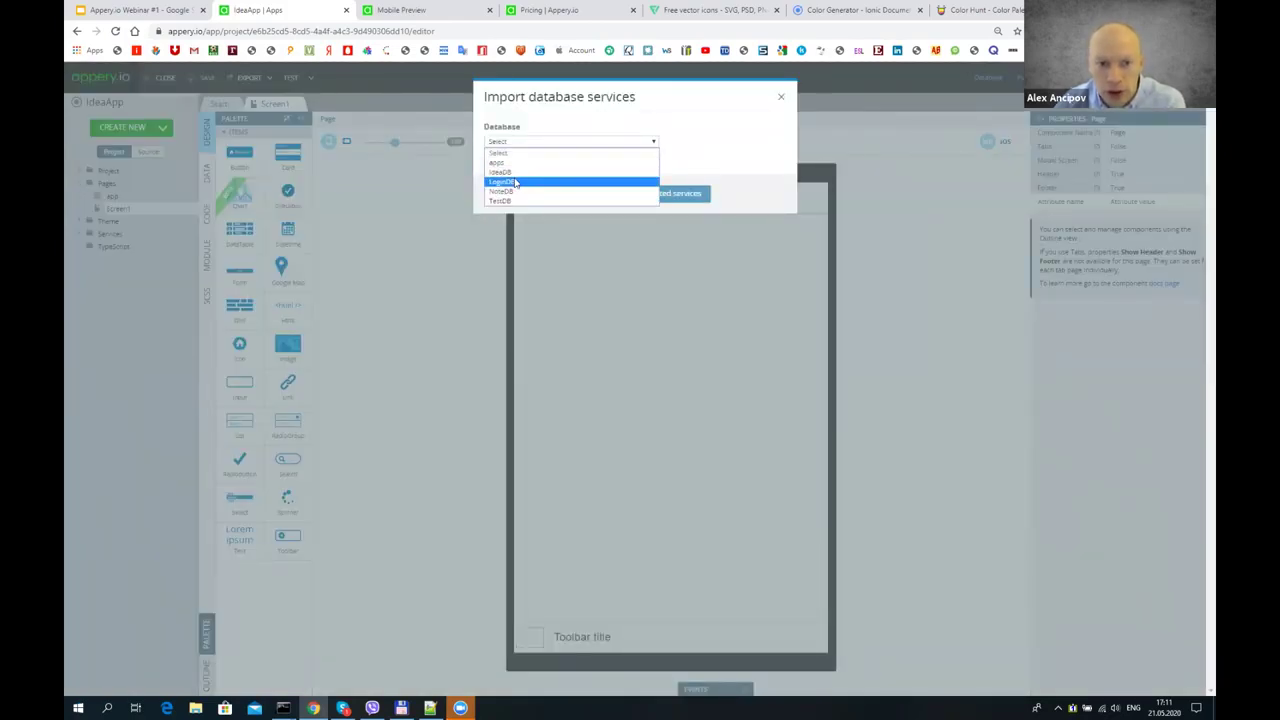
pyautogui.click(515, 174)
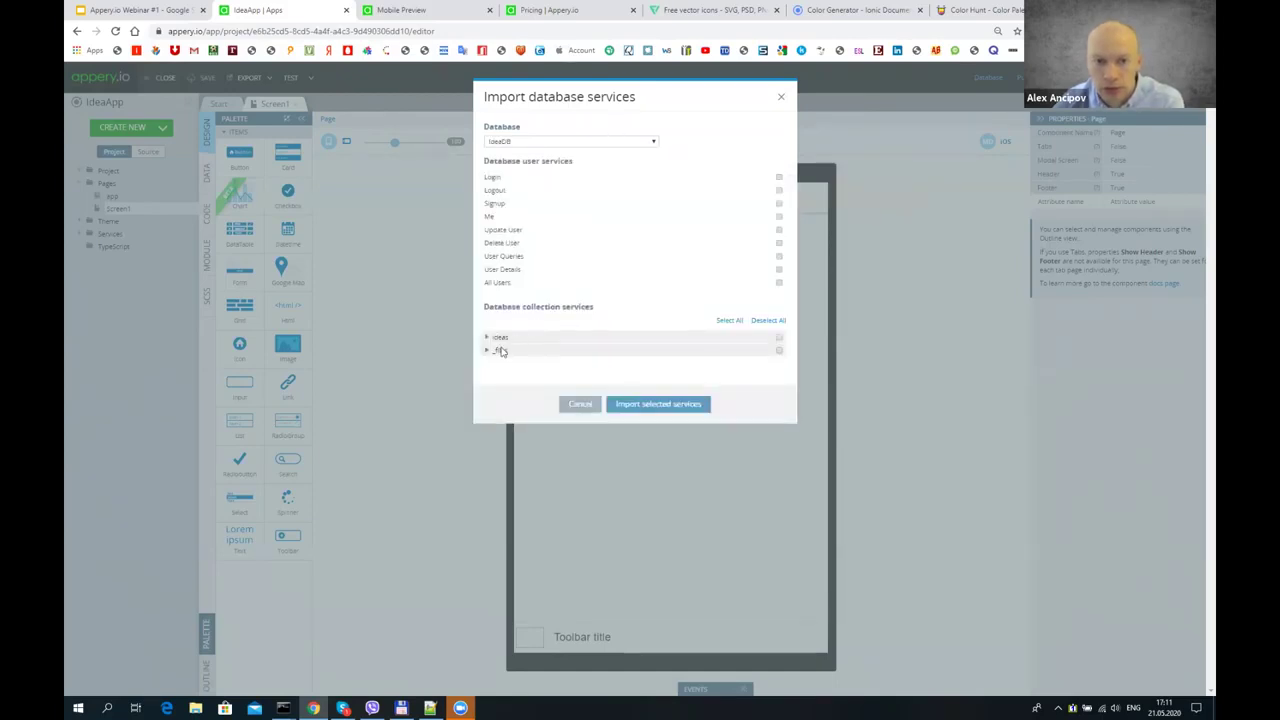
pyautogui.moveTo(489, 338); pyautogui.dragTo(566, 333)
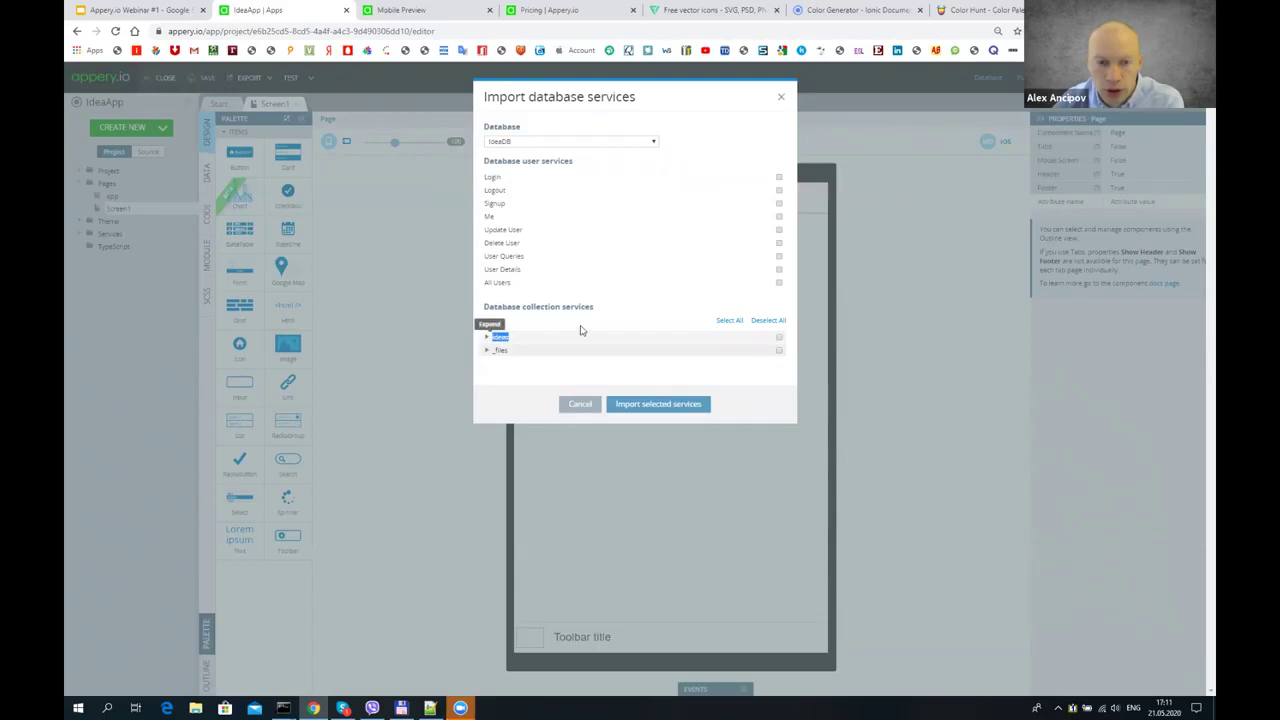
pyautogui.click(487, 337)
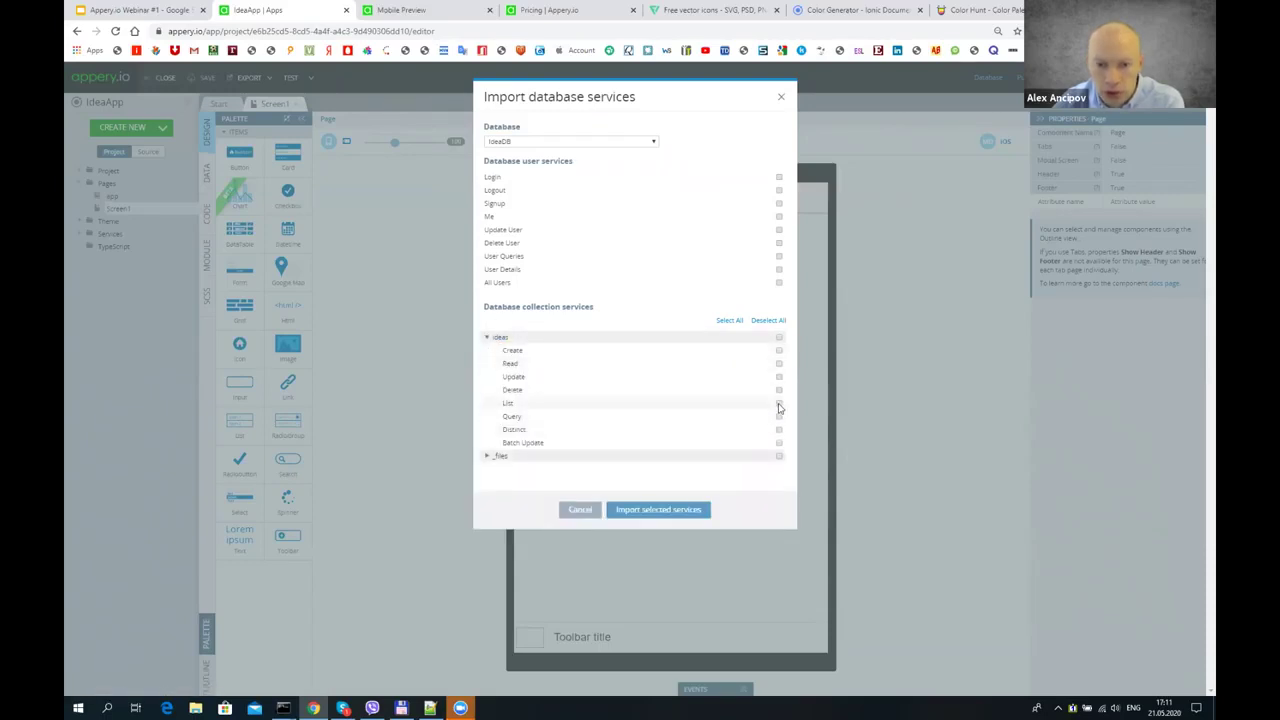
pyautogui.click(650, 512)
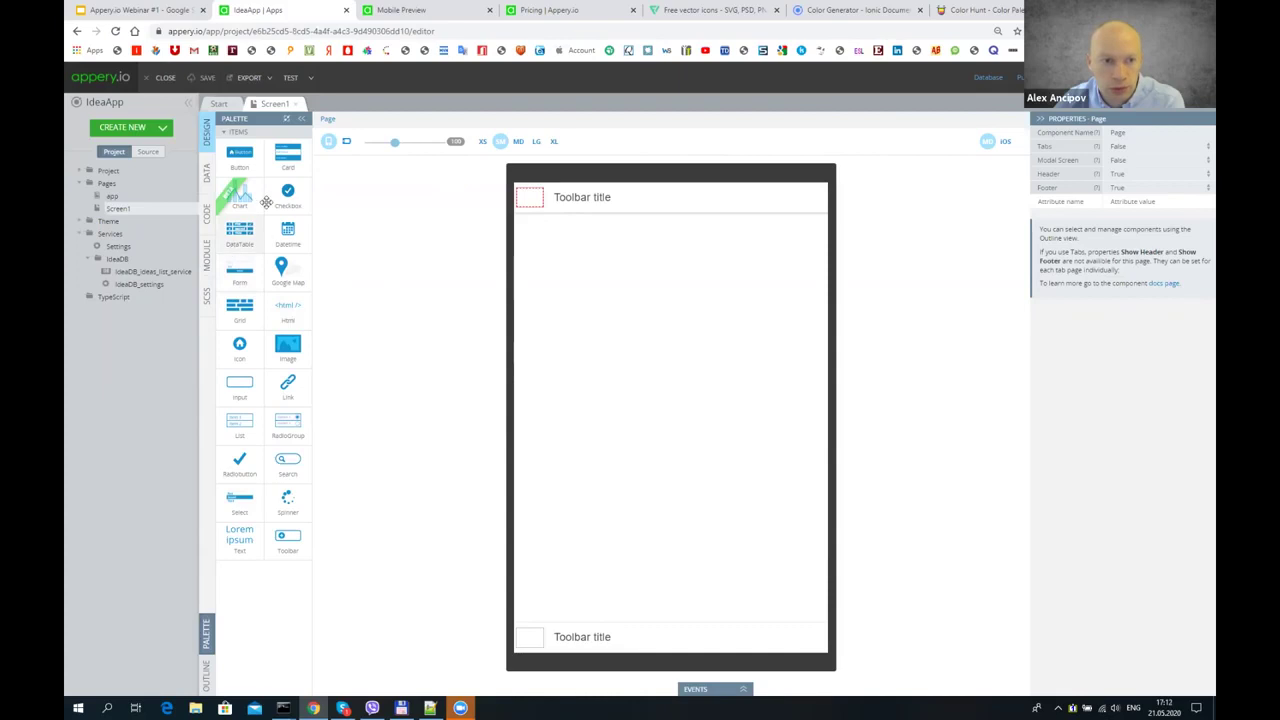
# - Drop a List onto Screen1 and delete its second item, leaving one Label text item
pyautogui.moveTo(240, 422); pyautogui.dragTo(628, 372)
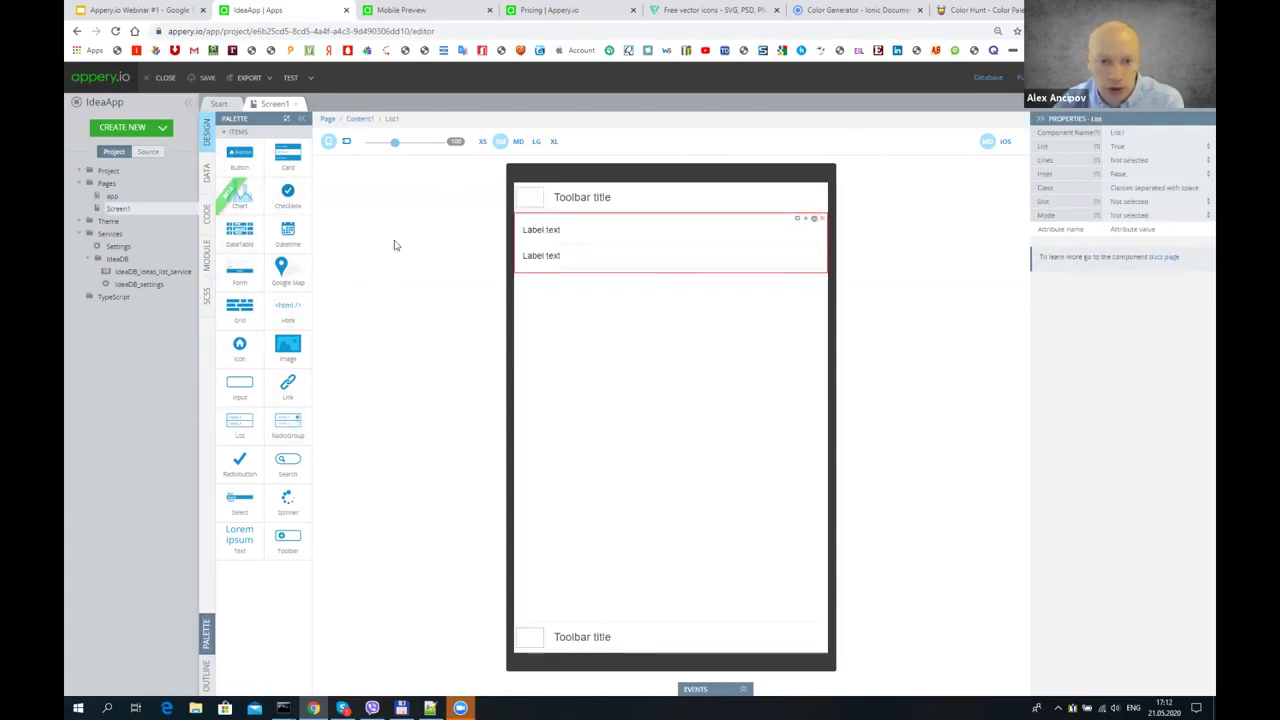
pyautogui.click(526, 254)
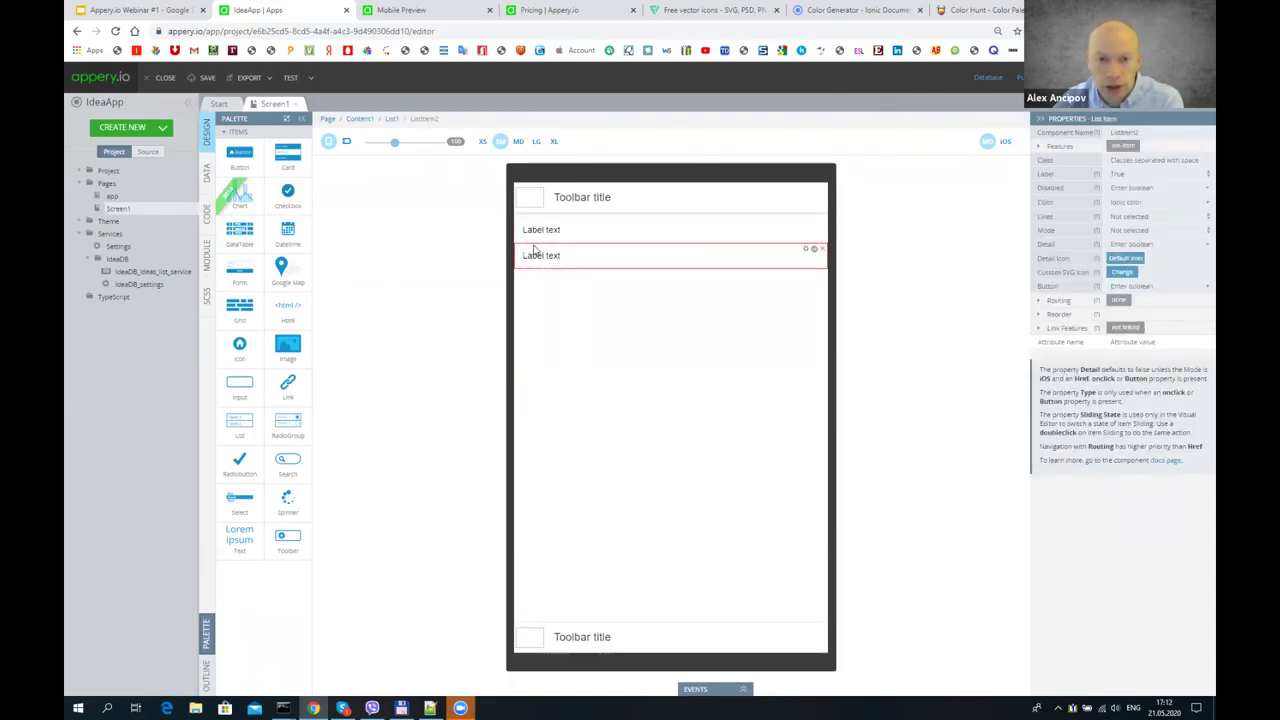
pyautogui.press('Delete')
pyautogui.click(660, 184)
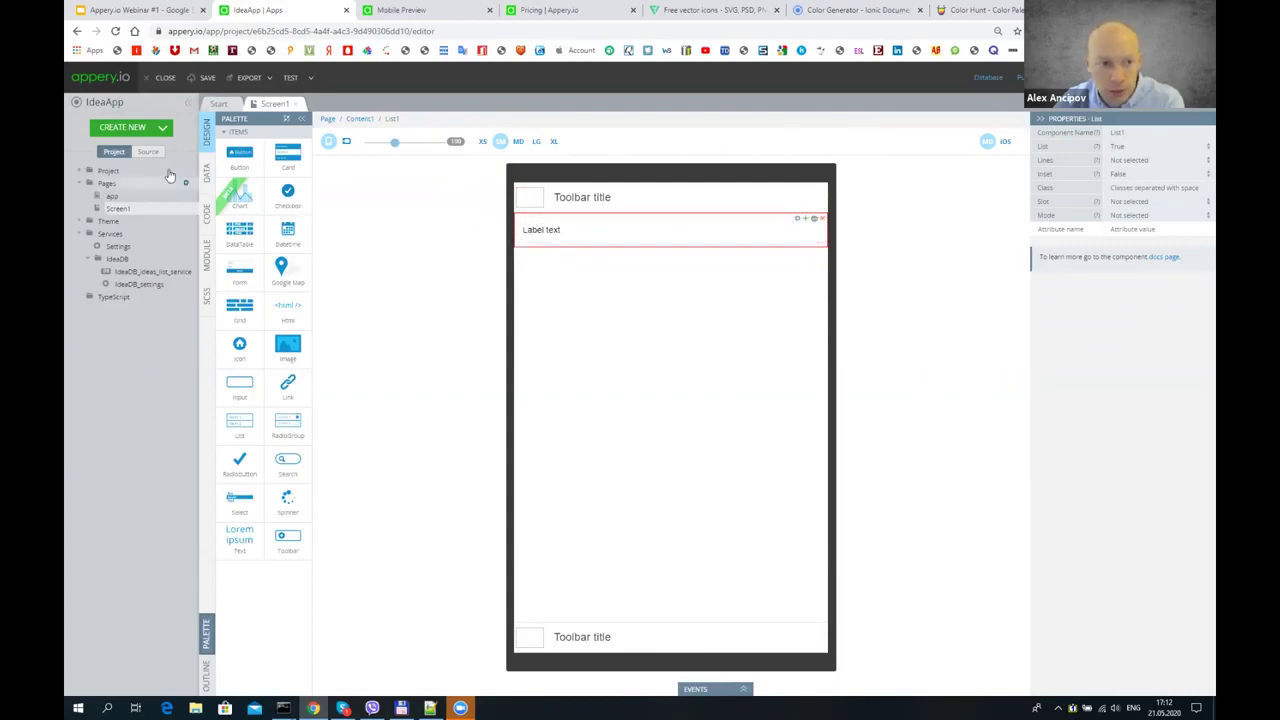
pyautogui.click(207, 172)
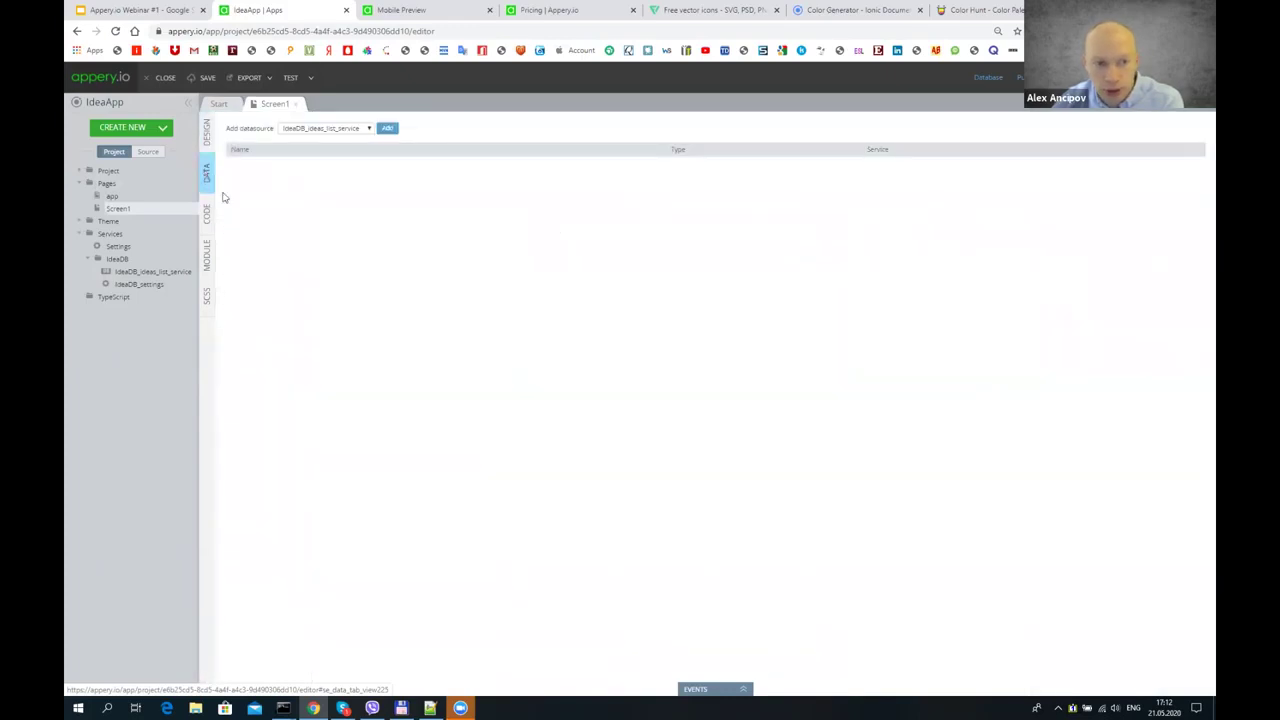
# - Test IdeaDB_ideas_list_service, confirming it returns both sample idea records
pyautogui.doubleClick(142, 271)
pyautogui.click(214, 183)
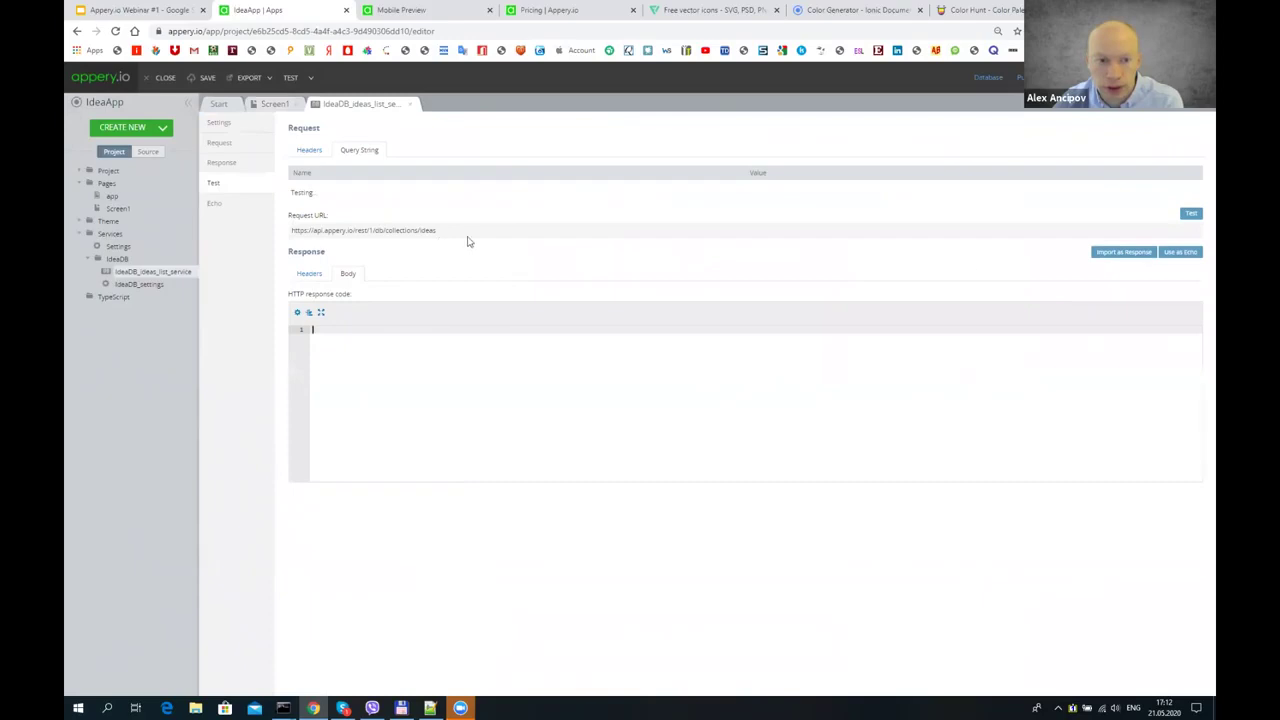
pyautogui.click(358, 430)
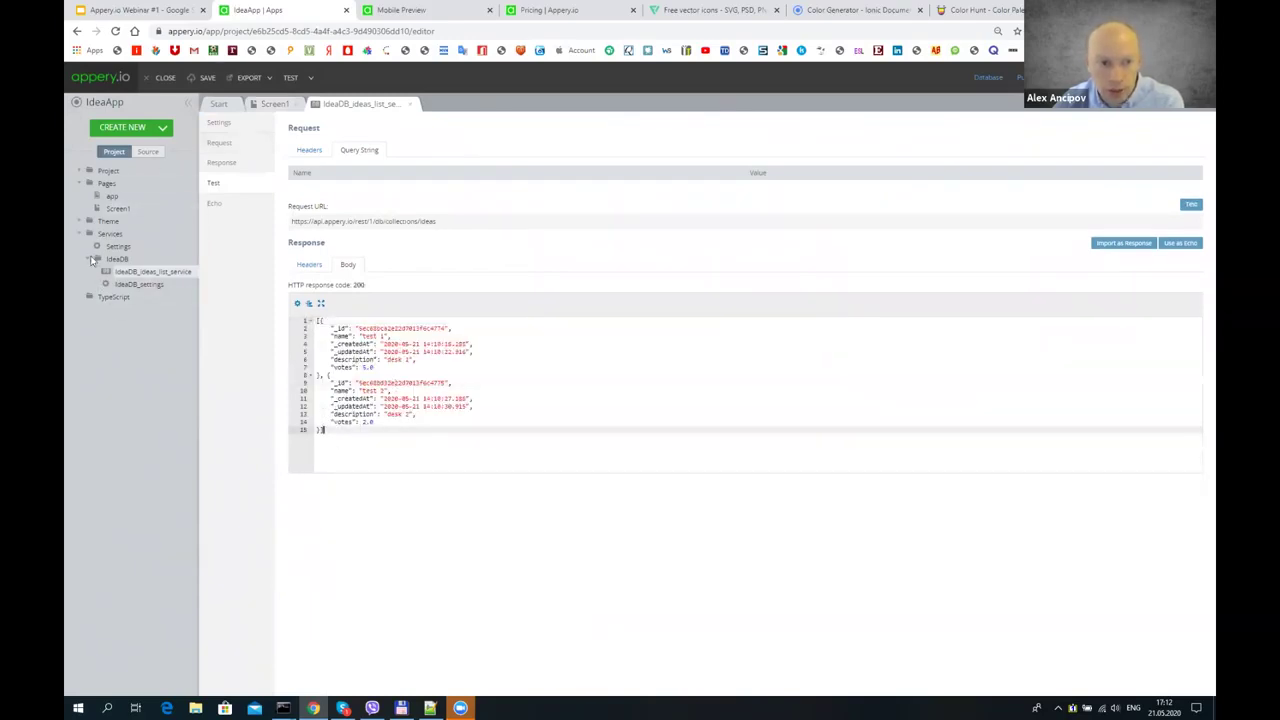
pyautogui.click(175, 208)
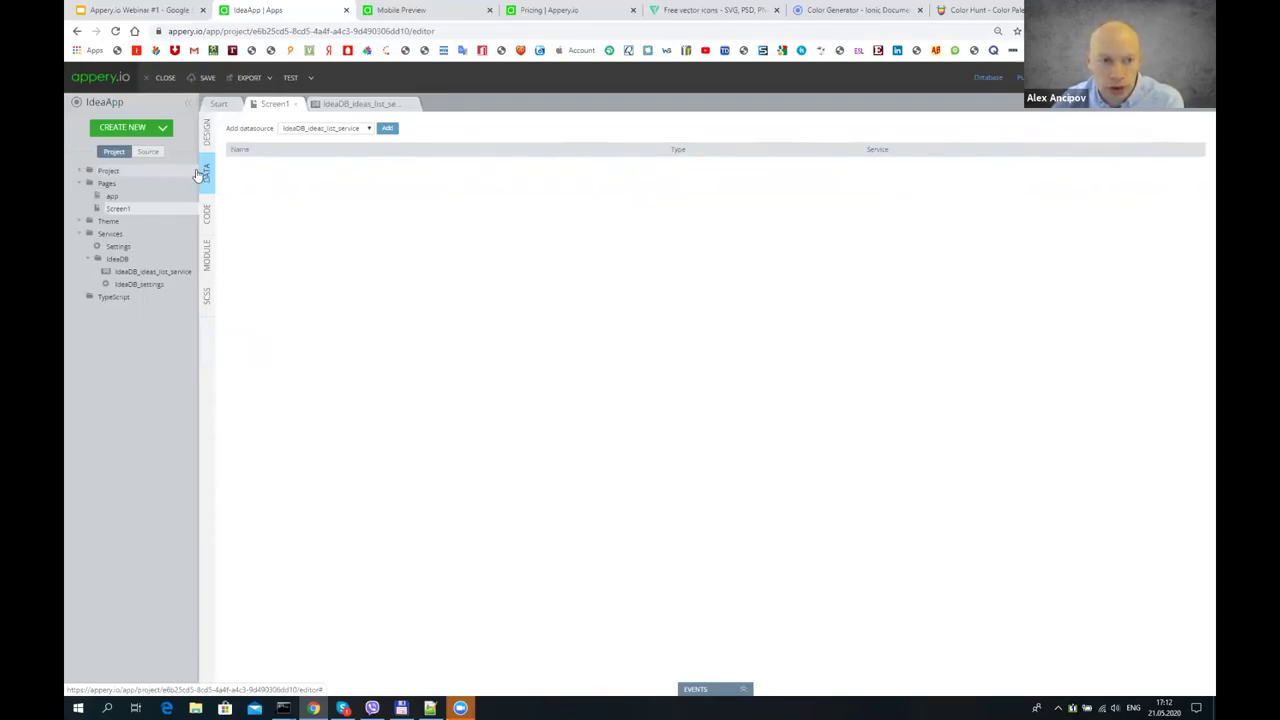
# - Add the ideas list service to Screen1 as a datasource named ideas
pyautogui.click(137, 207)
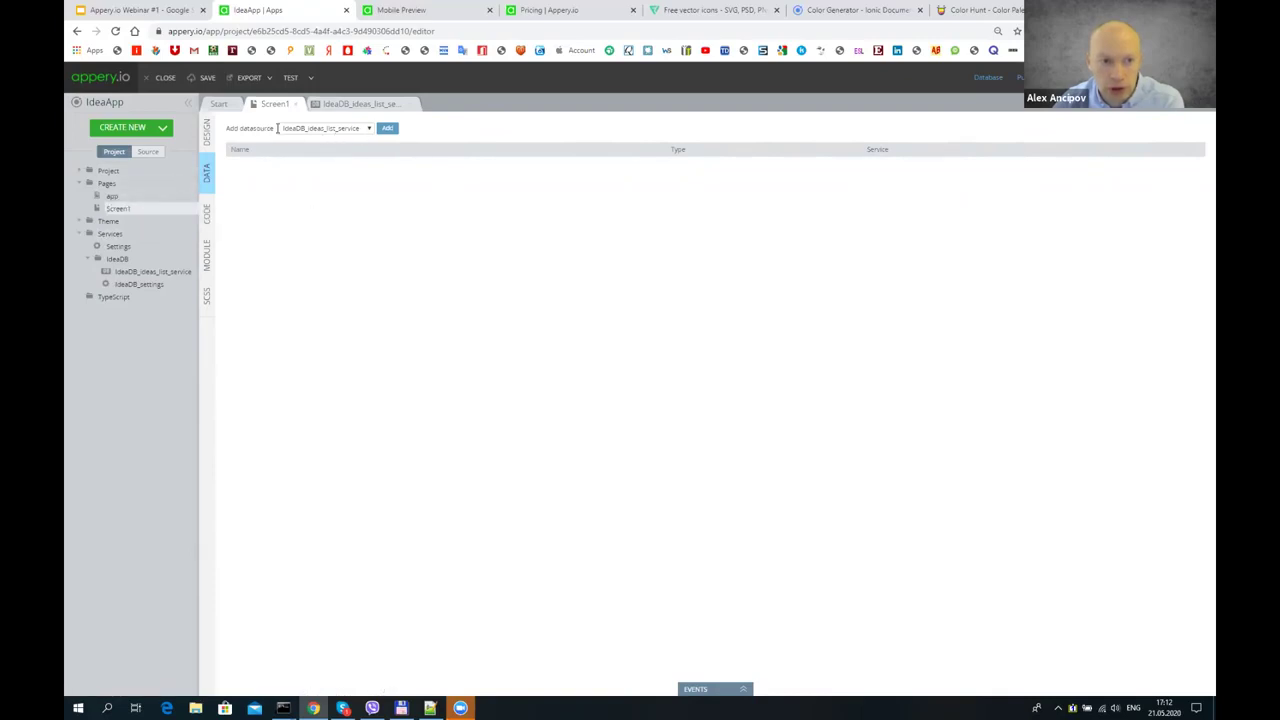
pyautogui.click(386, 129)
pyautogui.doubleClick(277, 163)
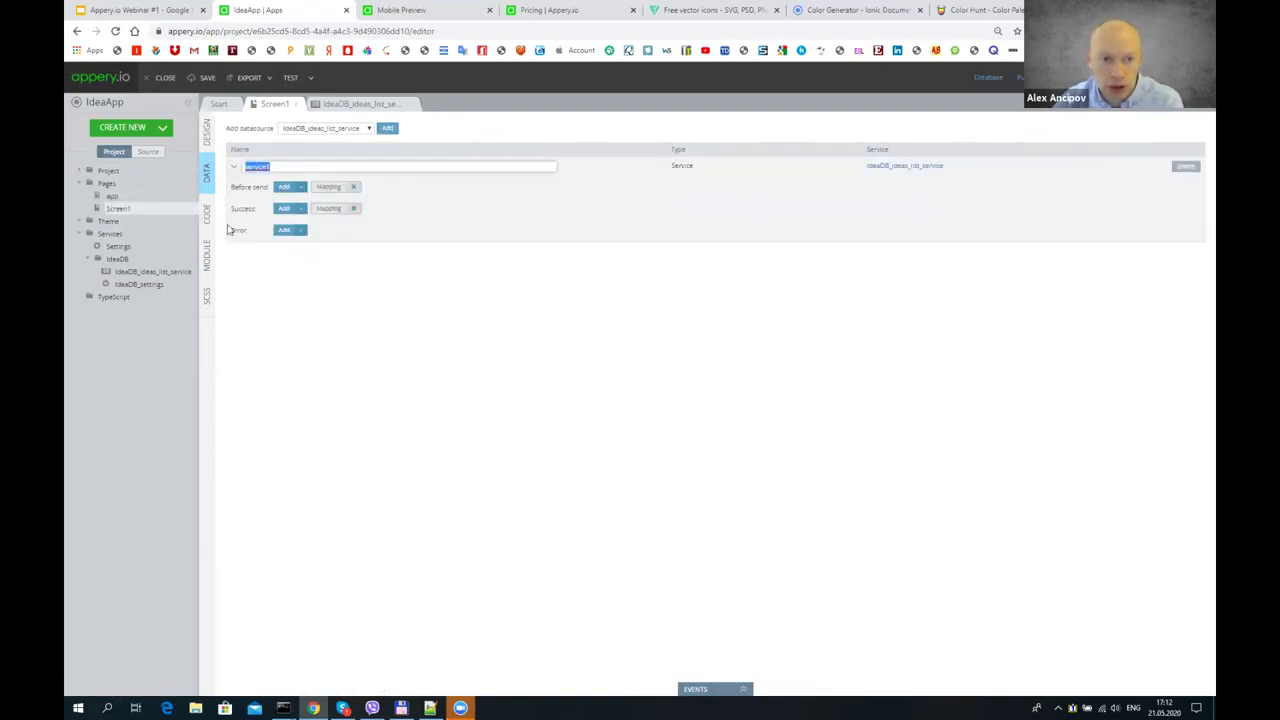
pyautogui.write('ideas')
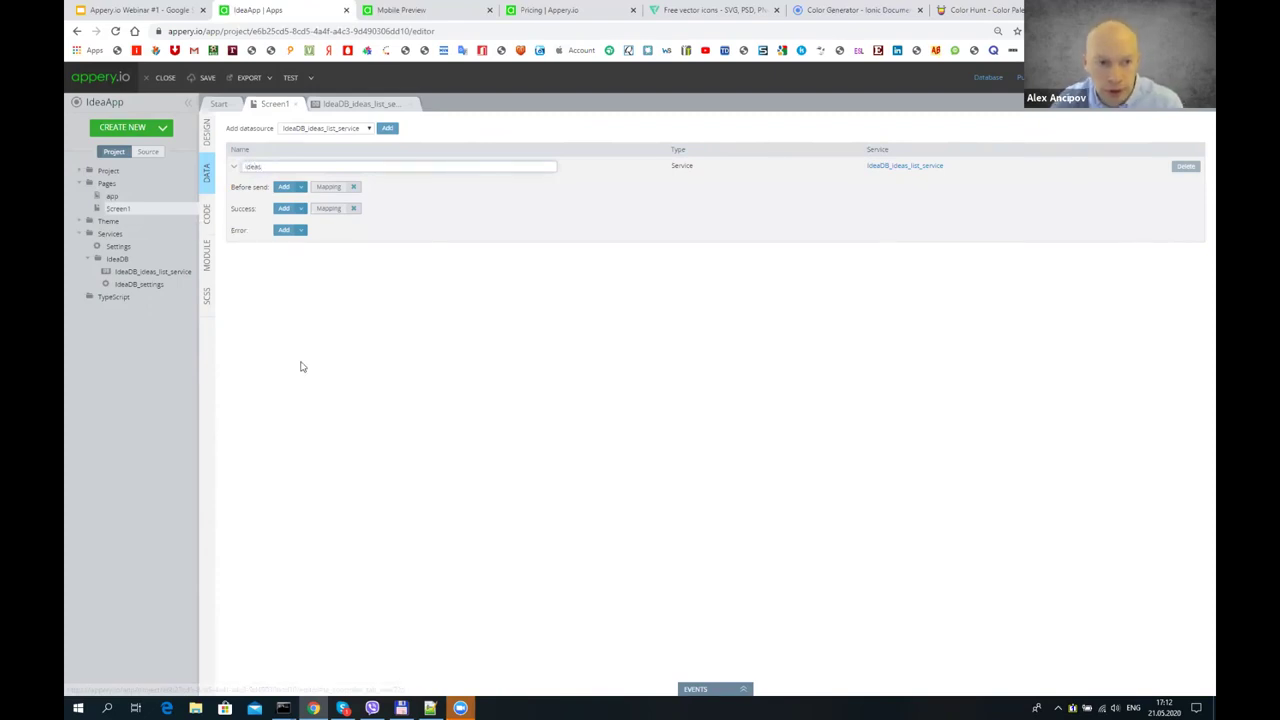
# - Map each response record to ListItem1 and its name to ItemLabel1 Text, then save
pyautogui.click(328, 209)
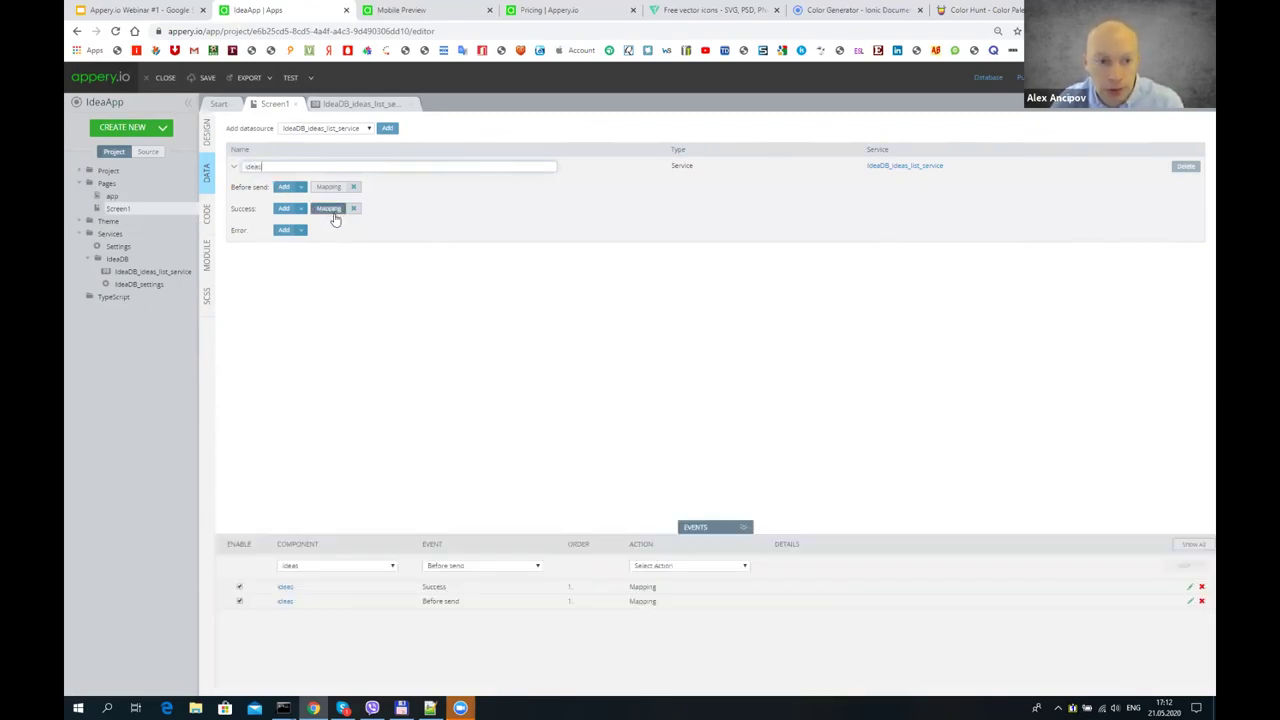
pyautogui.click(445, 152)
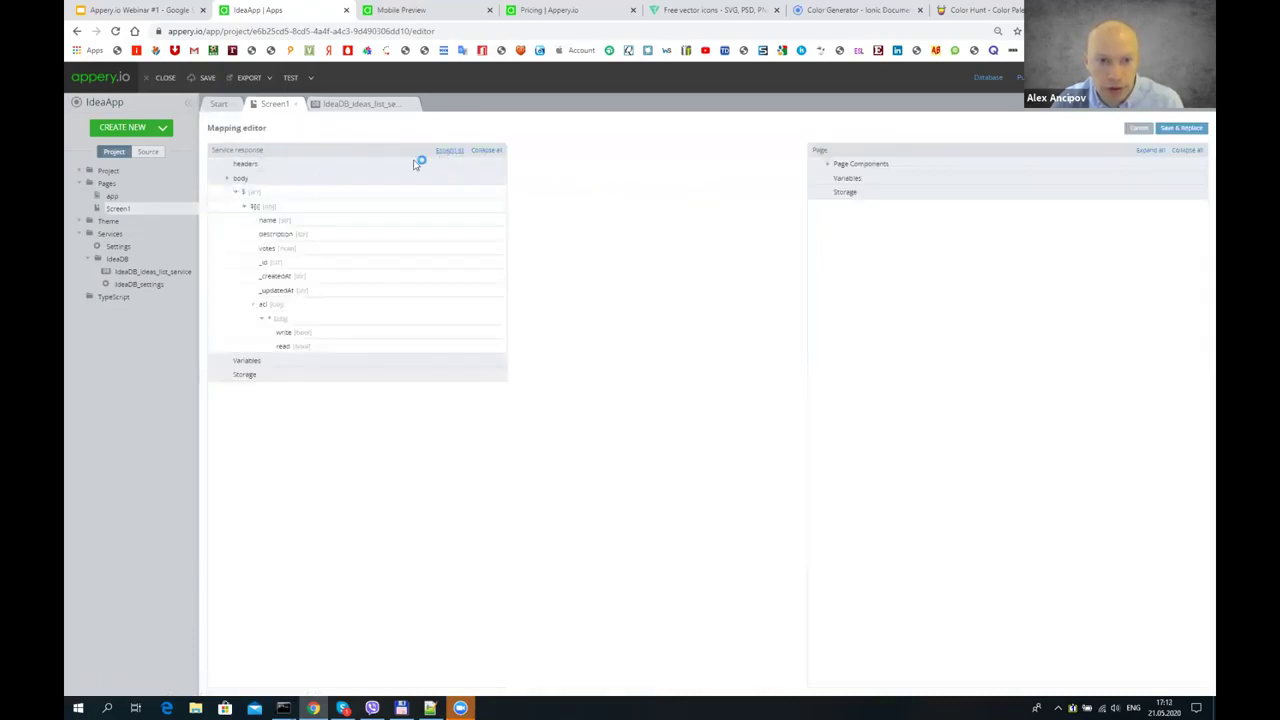
pyautogui.click(828, 164)
pyautogui.click(840, 179)
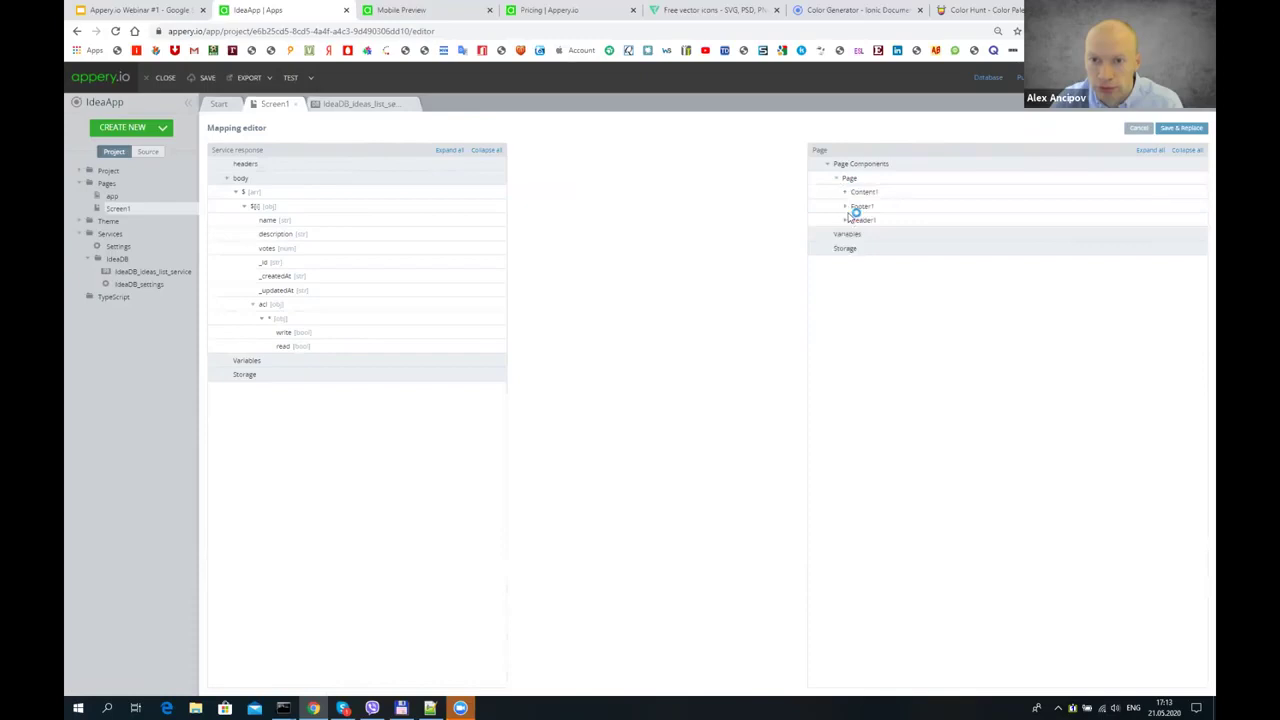
pyautogui.click(846, 192)
pyautogui.click(853, 206)
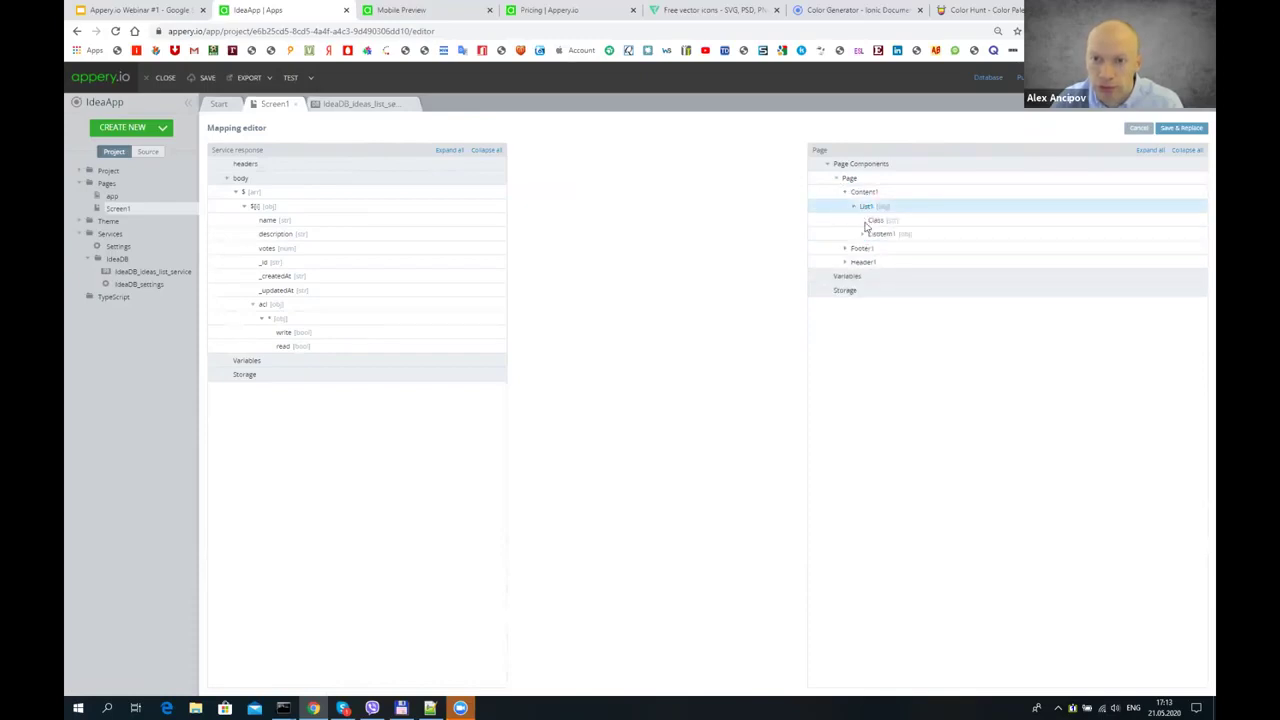
pyautogui.click(864, 236)
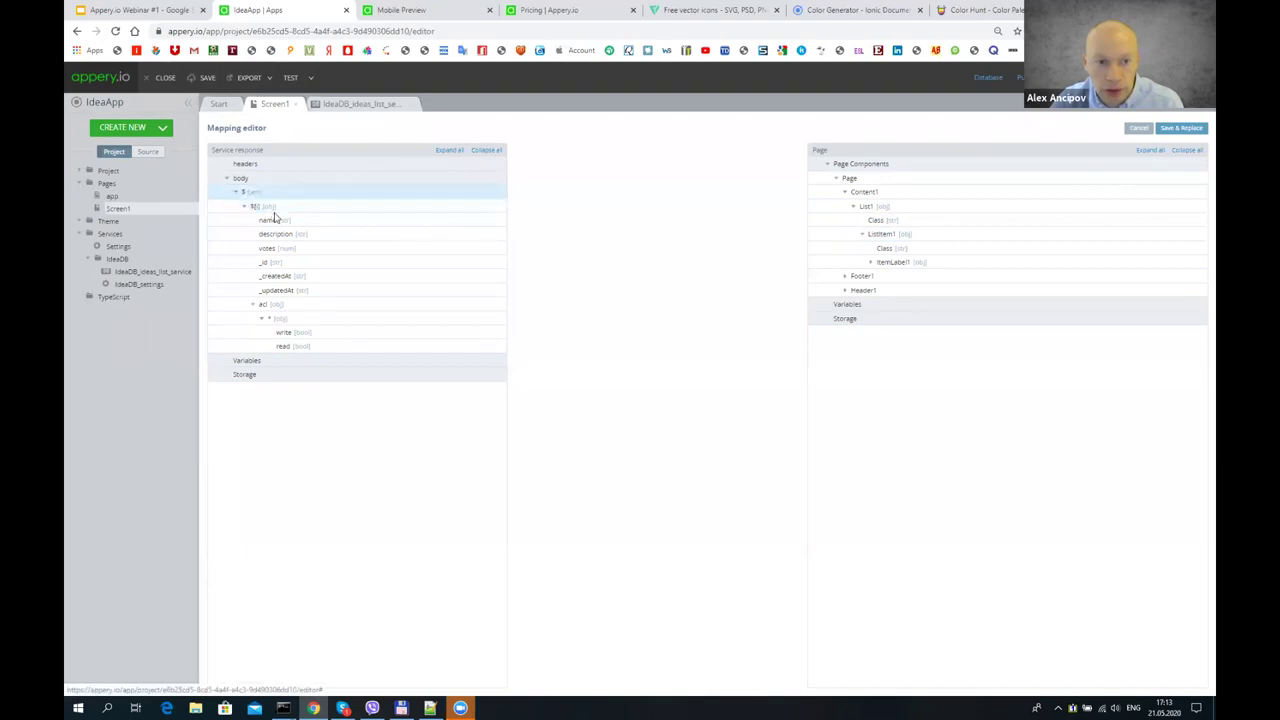
pyautogui.moveTo(262, 209); pyautogui.dragTo(892, 234)
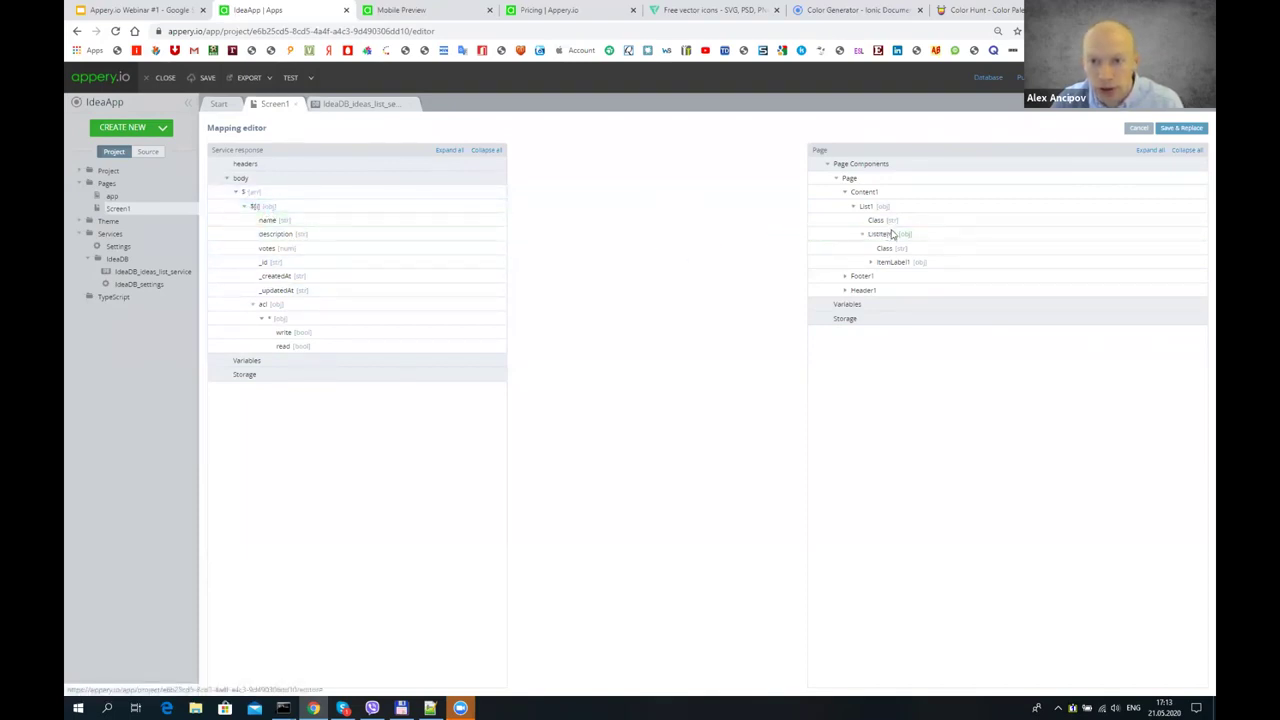
pyautogui.moveTo(257, 208); pyautogui.dragTo(921, 233)
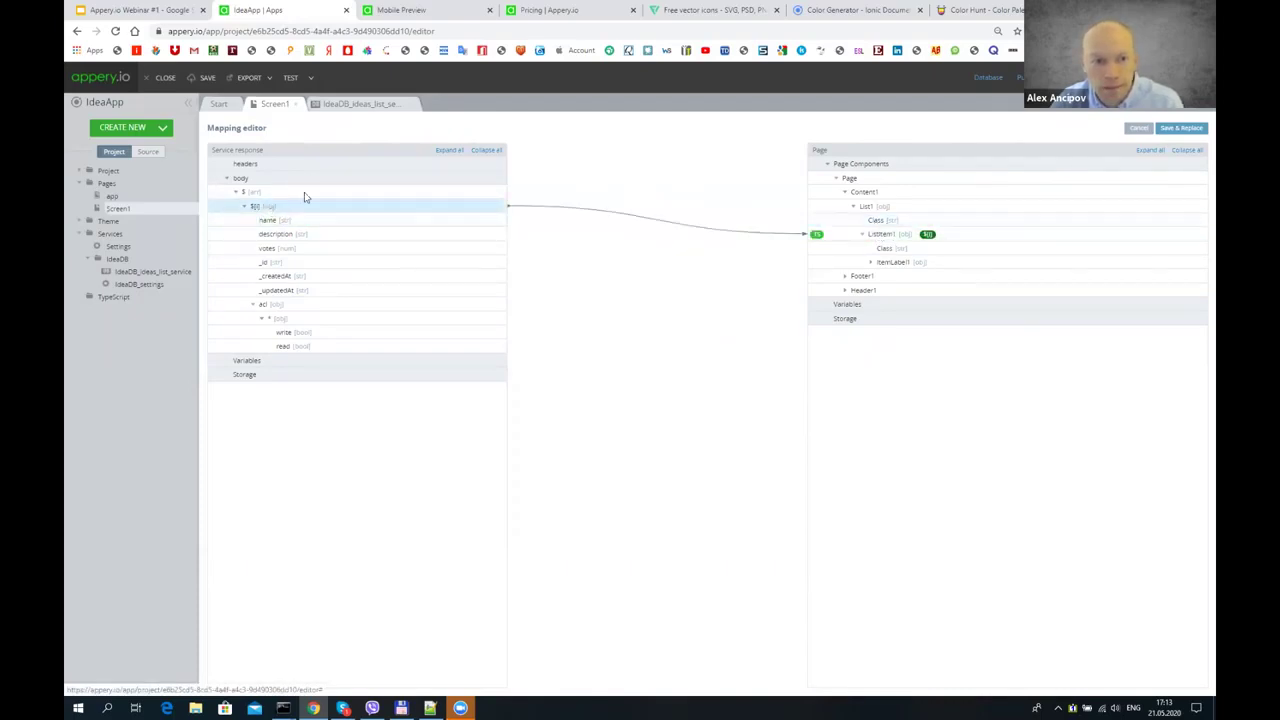
pyautogui.click(870, 262)
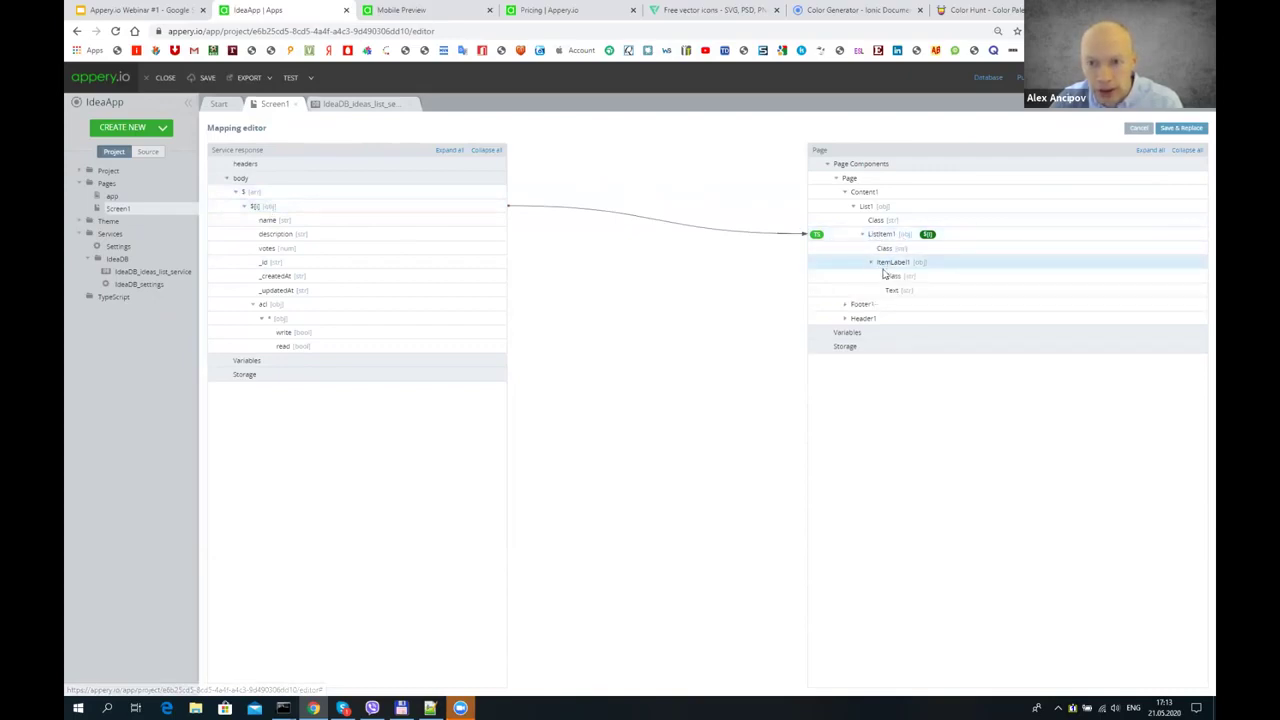
pyautogui.moveTo(287, 222); pyautogui.dragTo(905, 290)
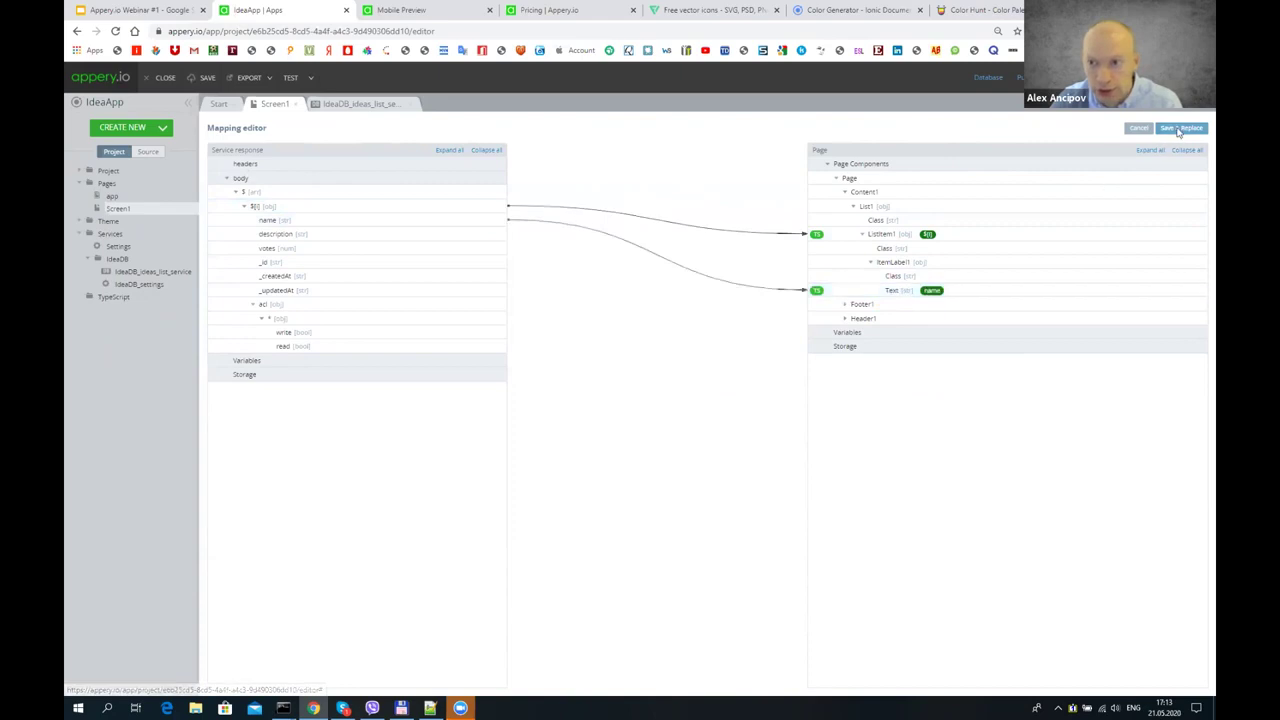
pyautogui.click(1181, 128)
pyautogui.click(209, 78)
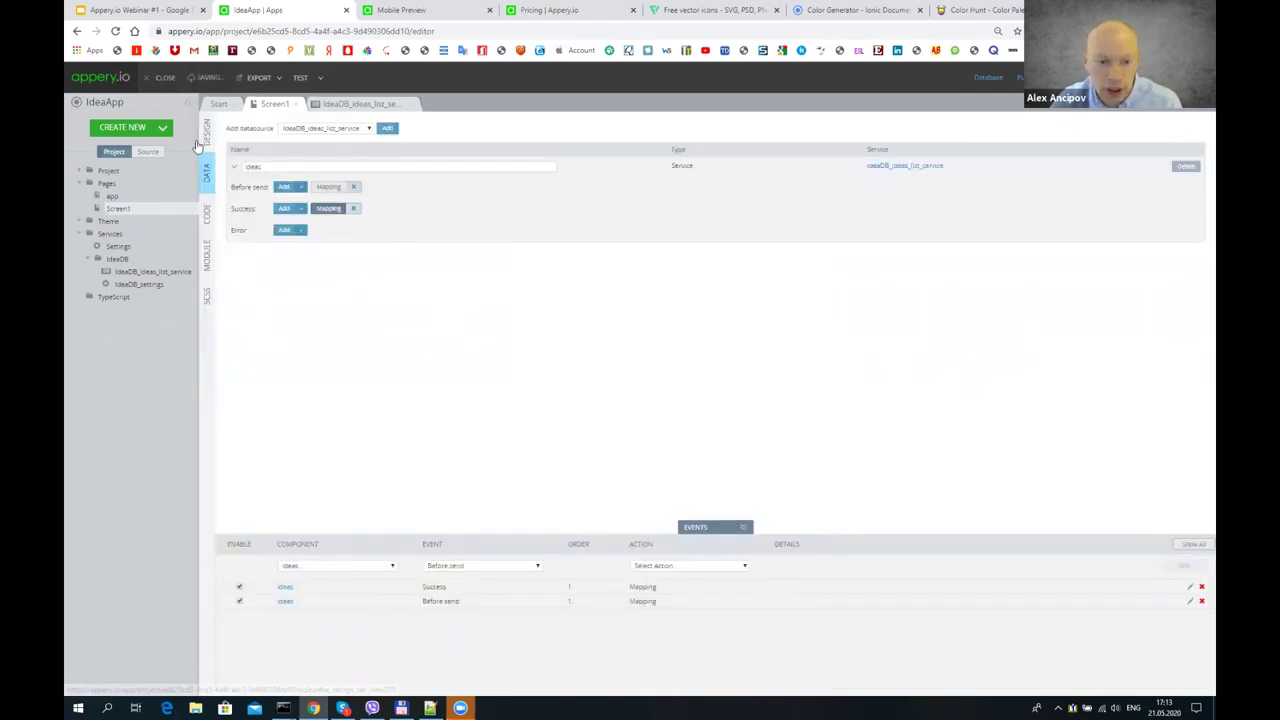
# - Make Screen1 invoke the ideas datasource After page showing, save, and launch a test preview
pyautogui.click(207, 134)
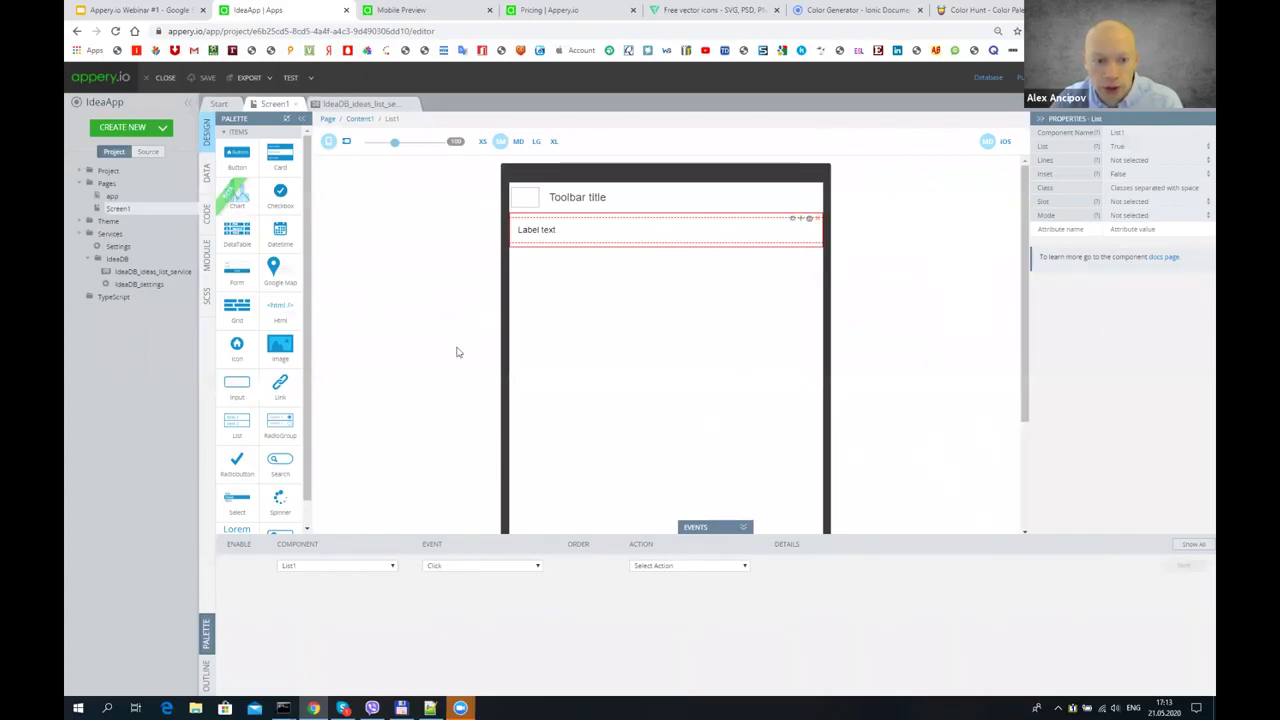
pyautogui.click(328, 118)
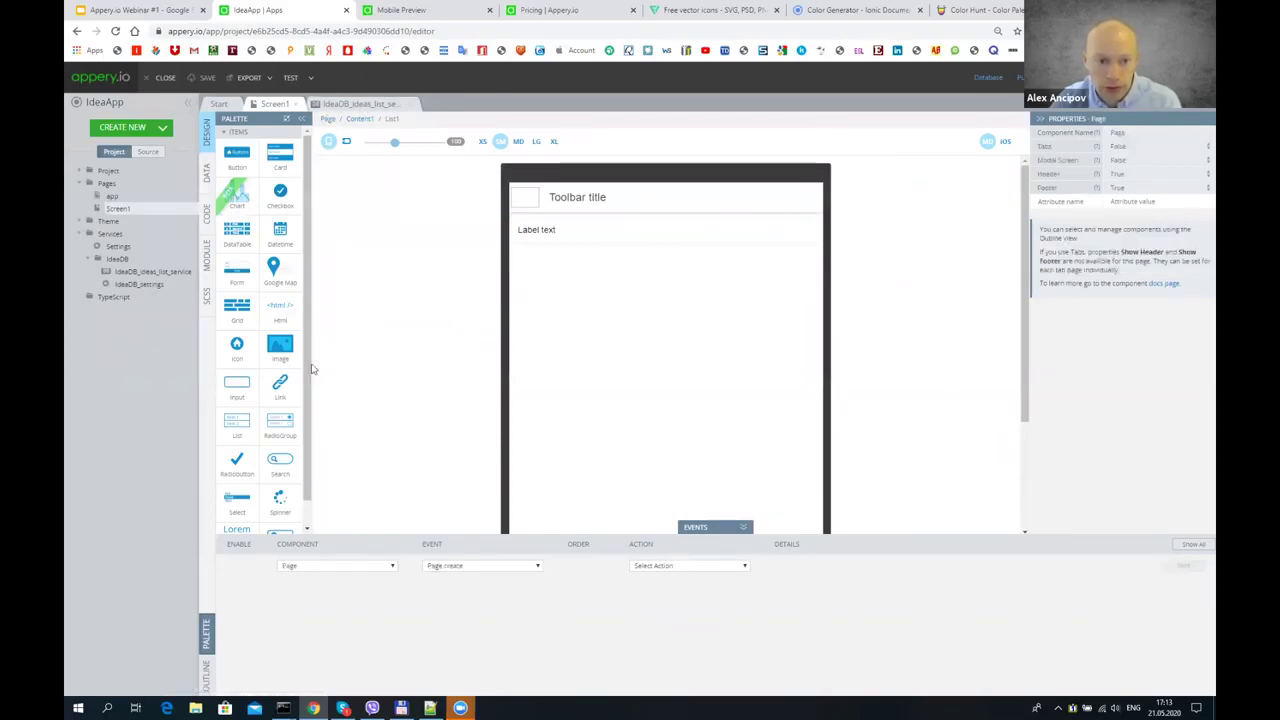
pyautogui.click(456, 566)
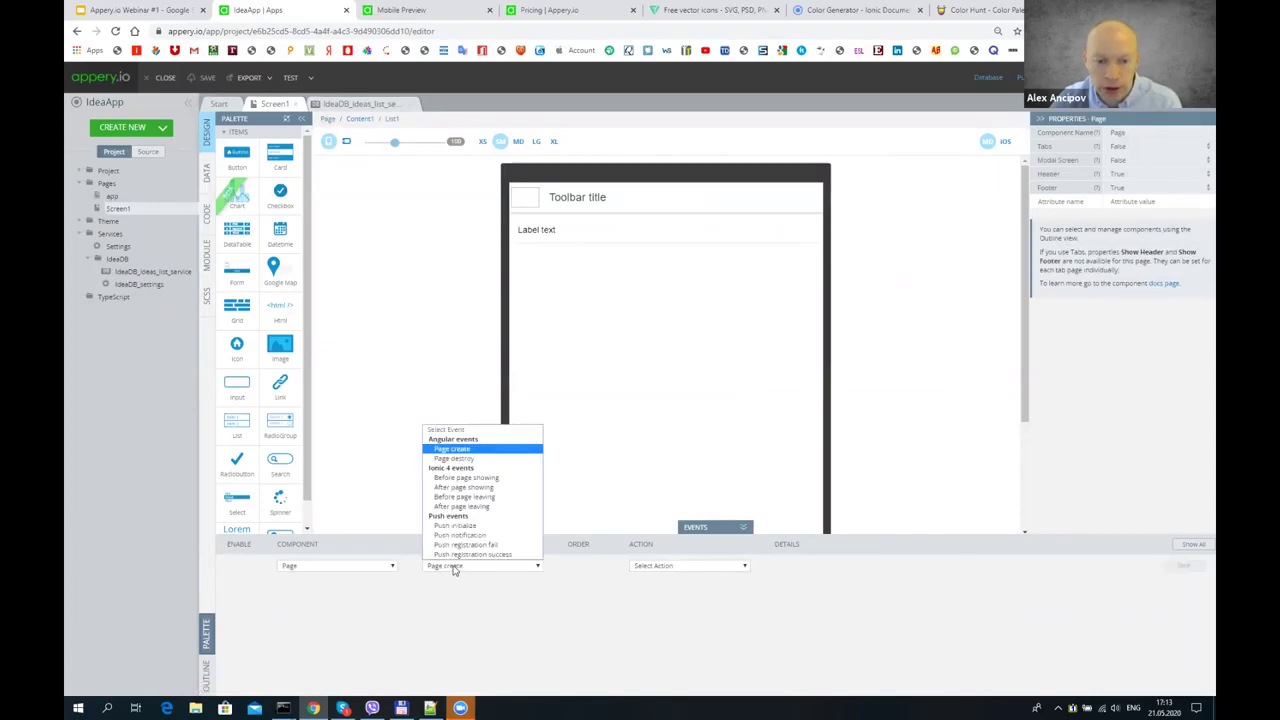
pyautogui.click(460, 489)
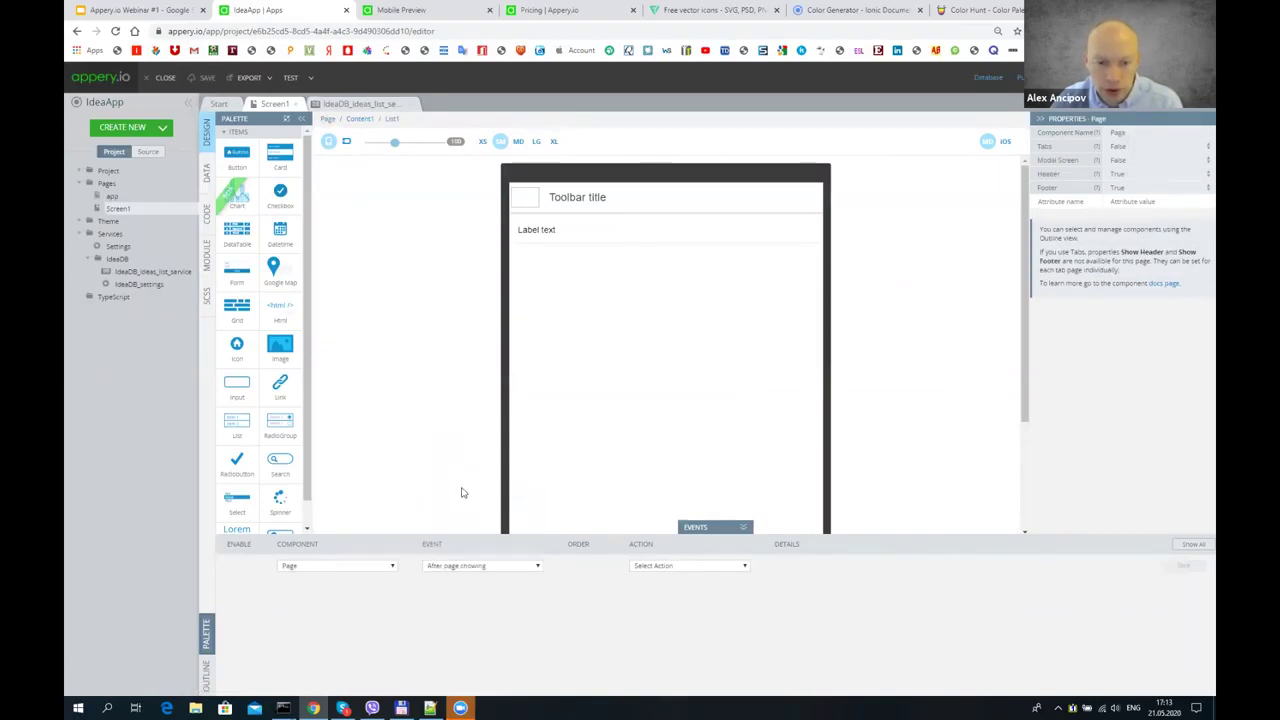
pyautogui.click(652, 566)
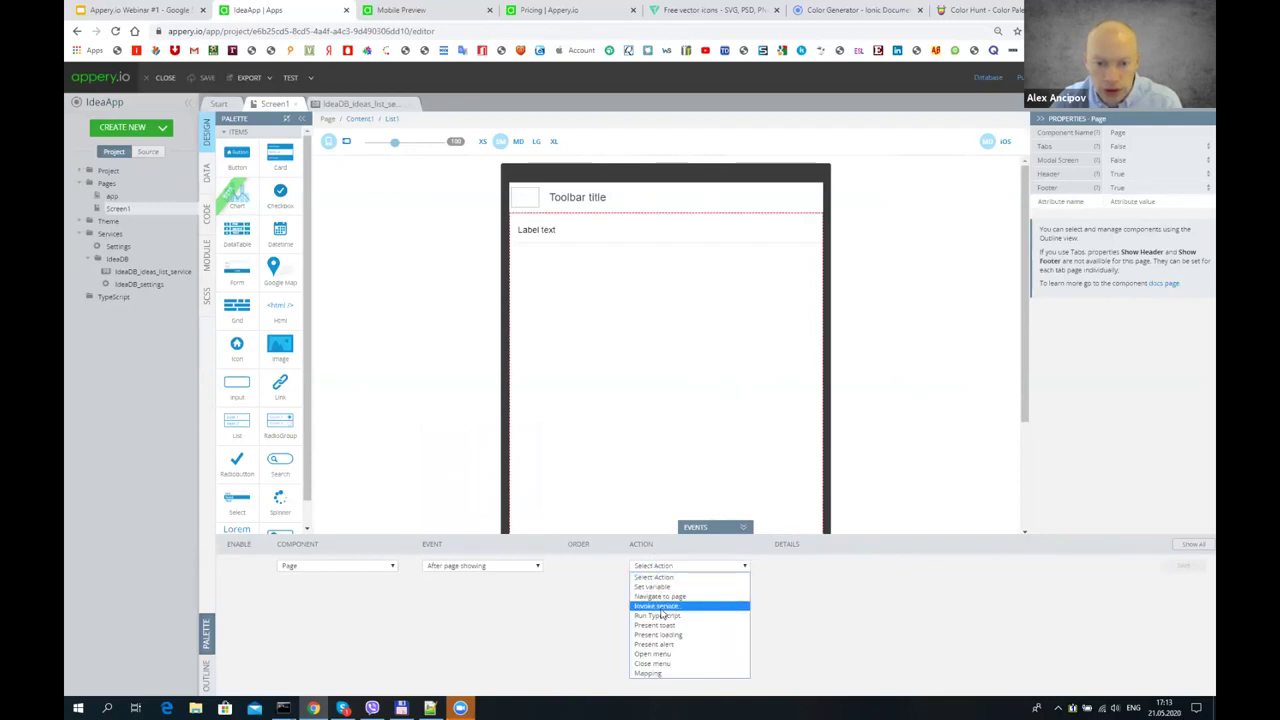
pyautogui.click(660, 605)
pyautogui.click(1188, 567)
pyautogui.click(216, 77)
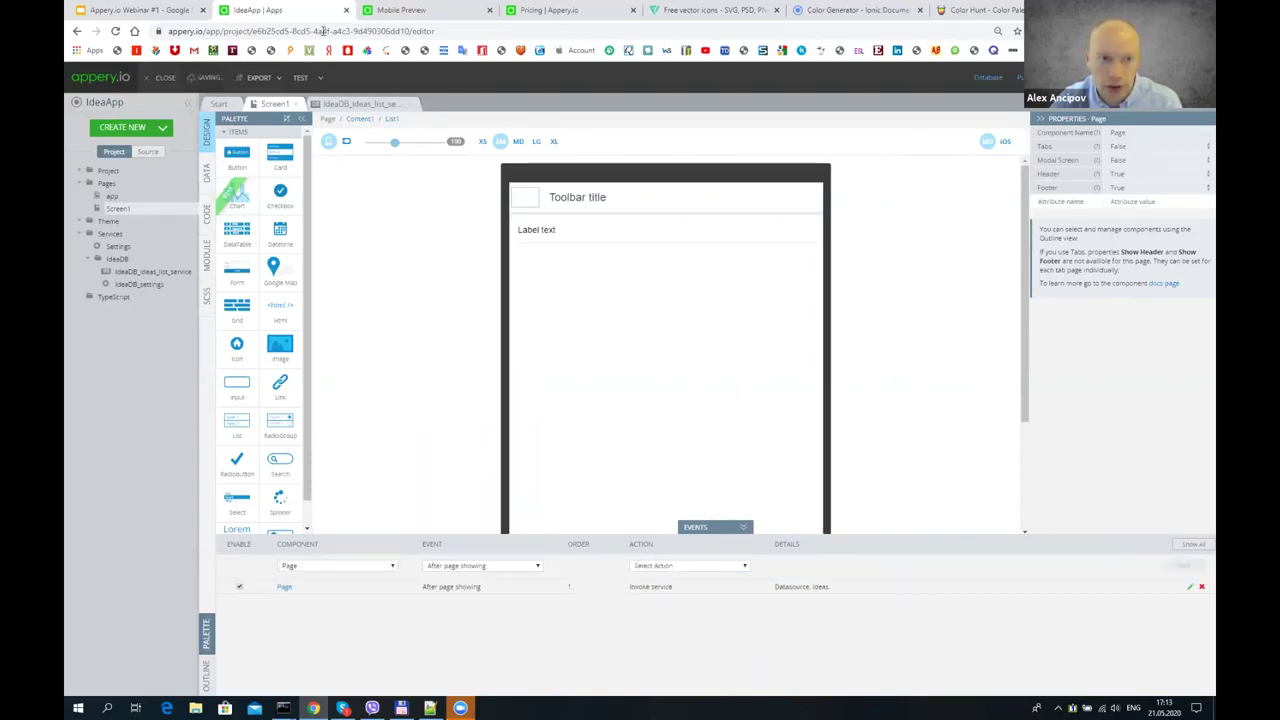
pyautogui.click(318, 77)
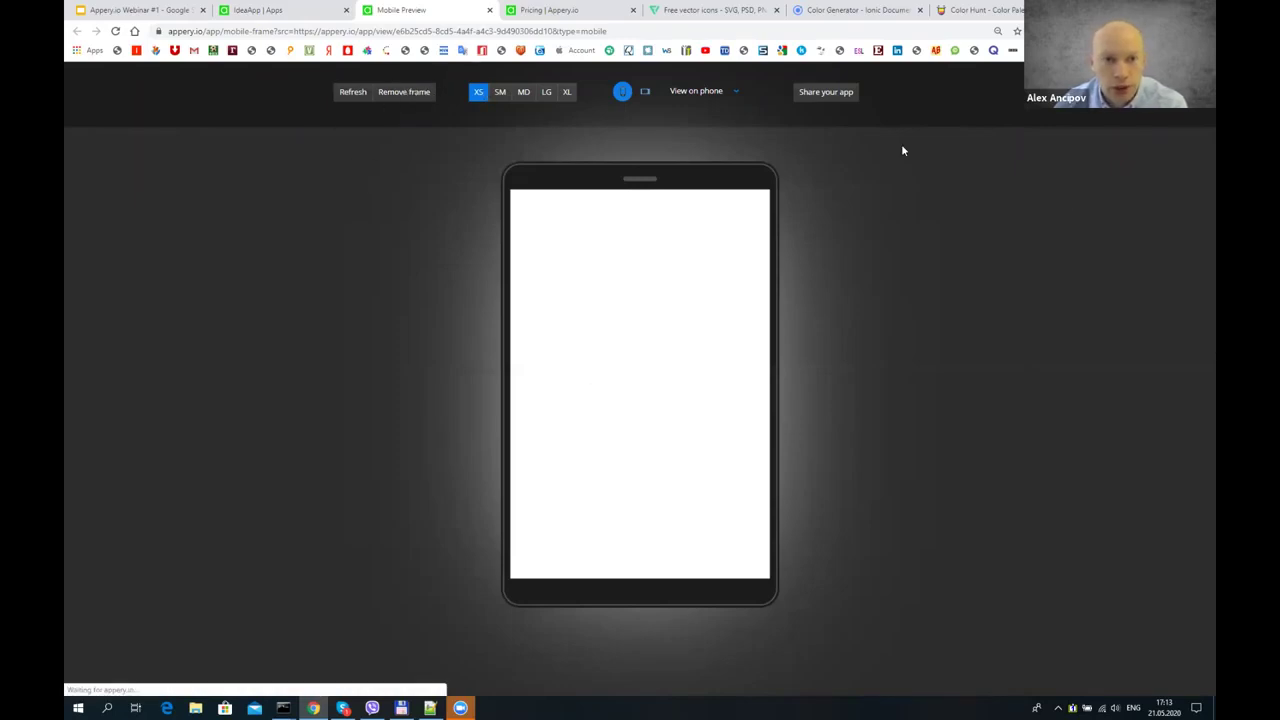
# - Remove the phone frame from the test preview and open the browser developer tools
pyautogui.click(398, 92)
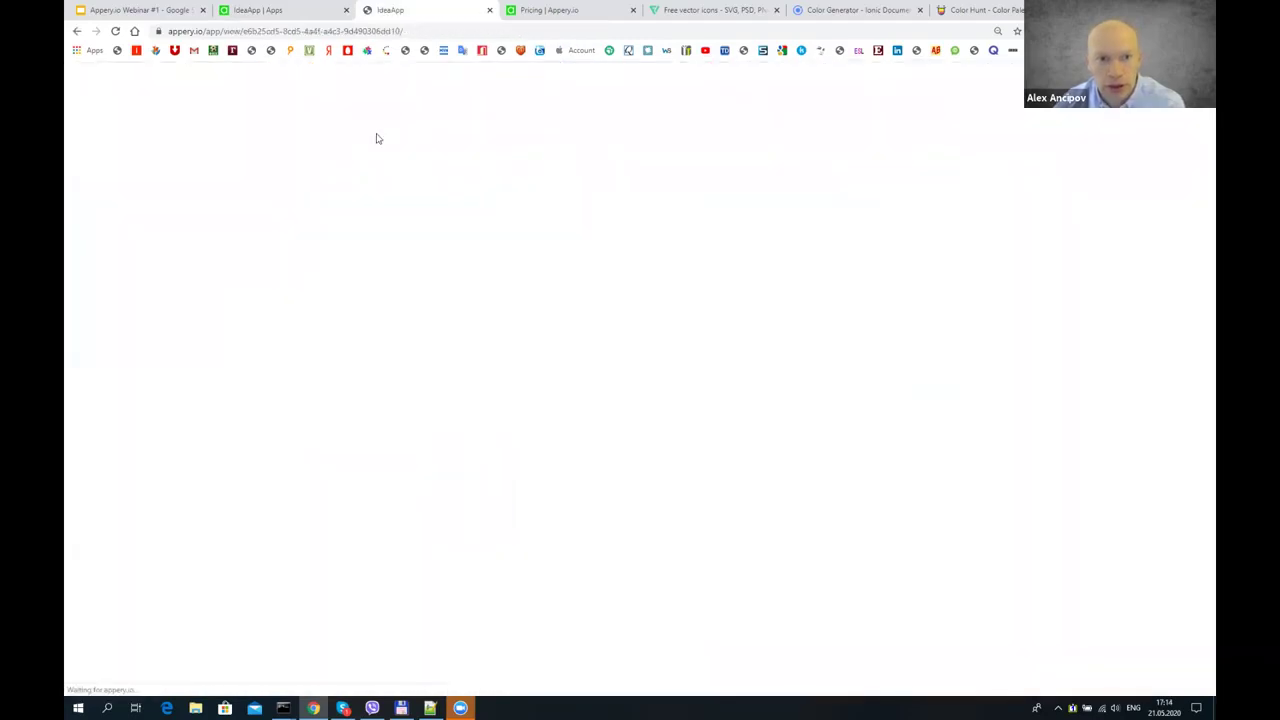
pyautogui.rightClick(382, 133)
pyautogui.click(420, 313)
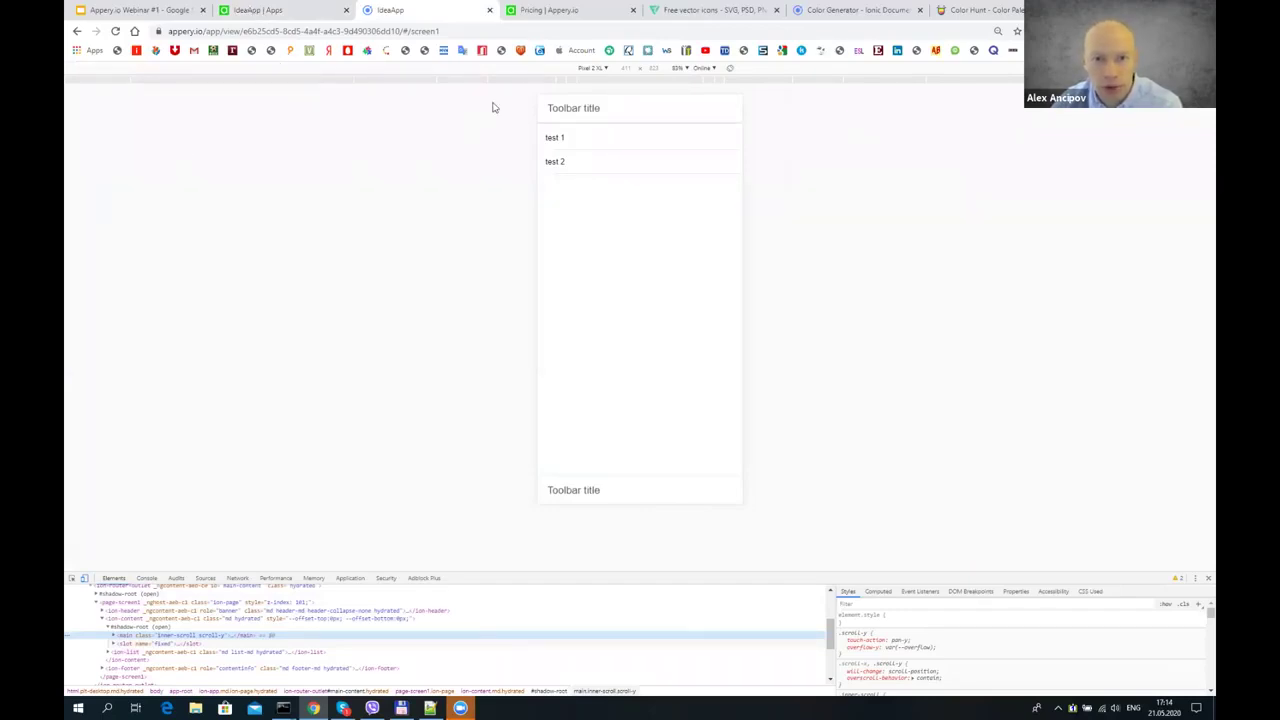
# - Emulate the preview as an iPhone X, then return to the editor
pyautogui.click(605, 68)
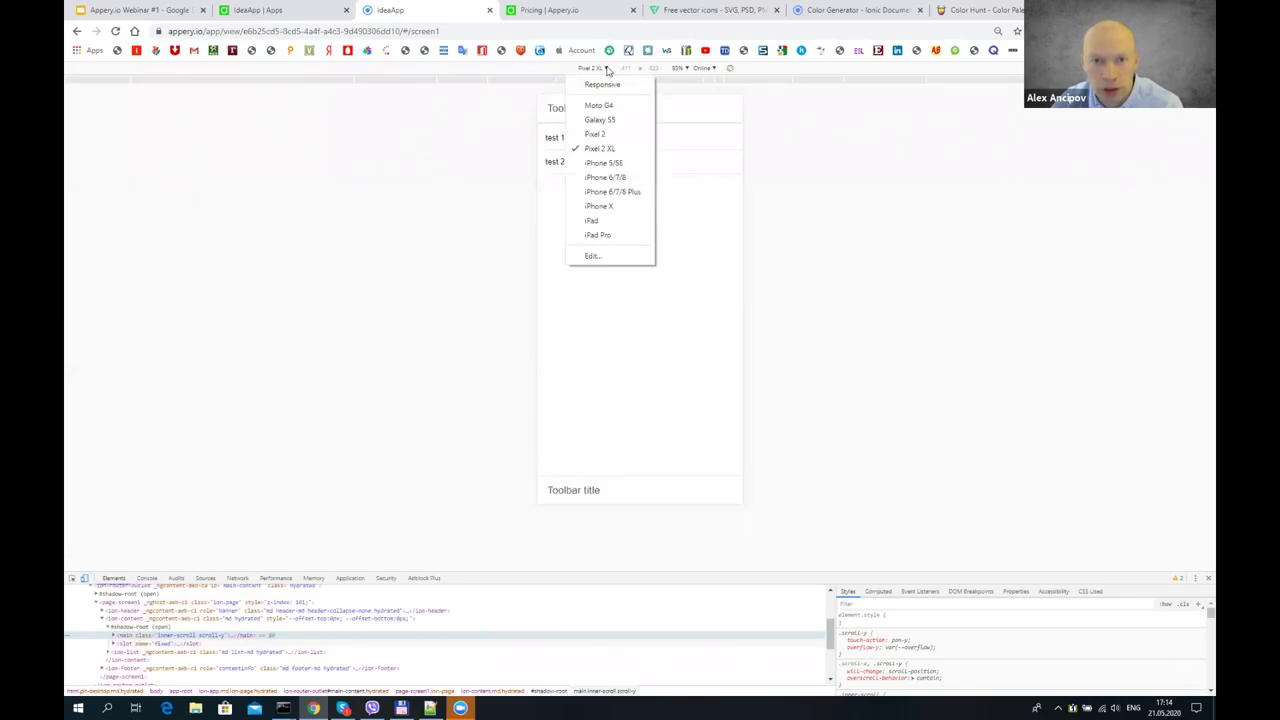
pyautogui.click(612, 206)
pyautogui.click(596, 70)
pyautogui.click(665, 285)
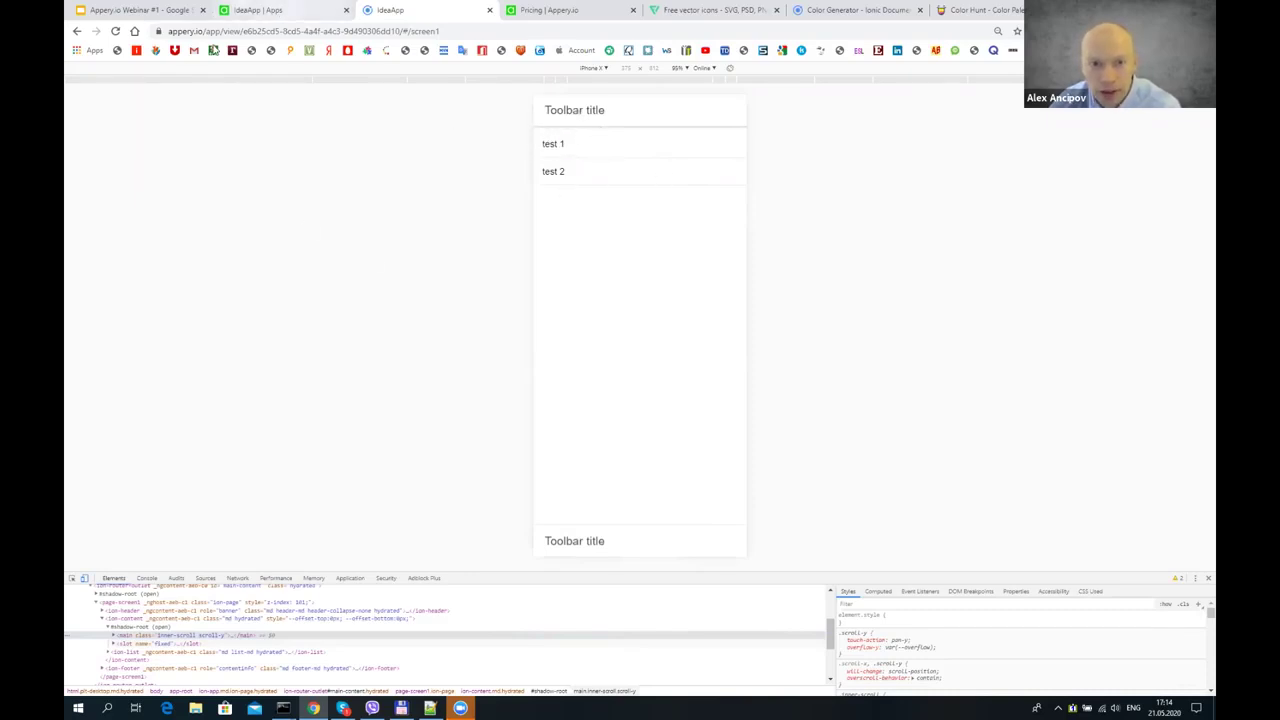
pyautogui.click(255, 10)
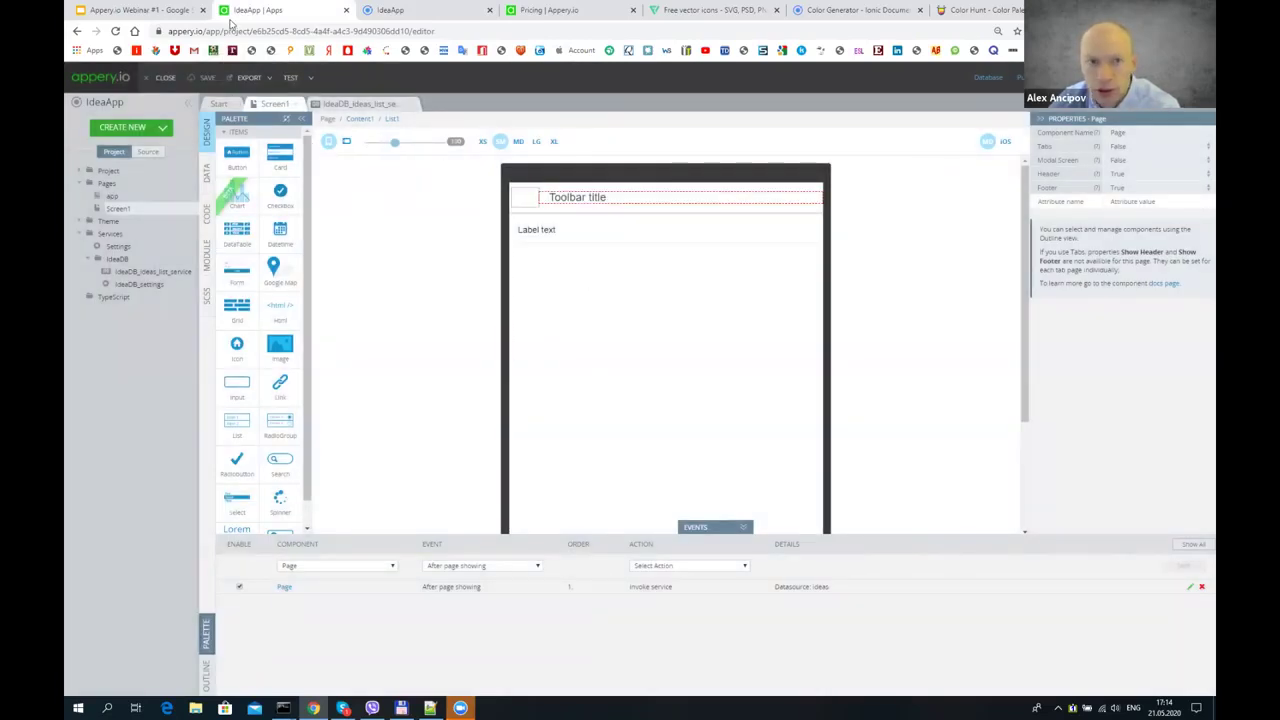
# - Change Screen1's toolbar title text from 'Toolbar title' to 'Ideas' and save the project
pyautogui.click(440, 10)
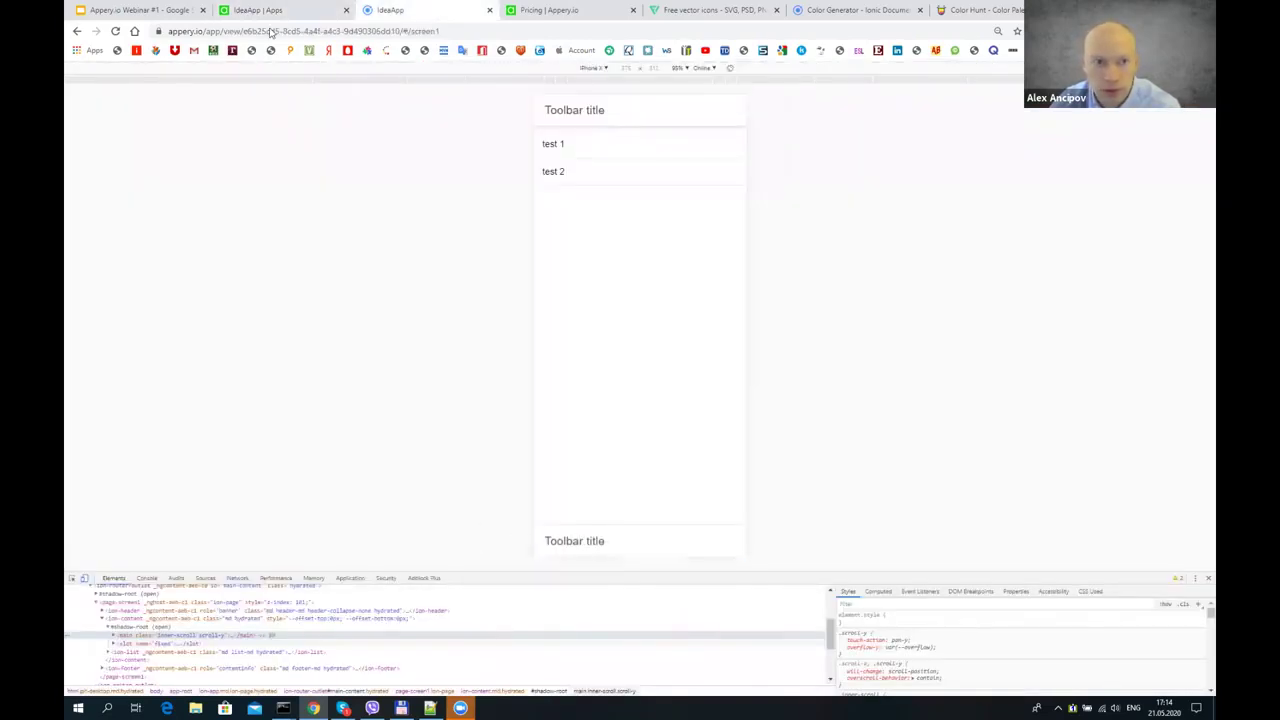
pyautogui.click(262, 10)
pyautogui.click(1131, 187)
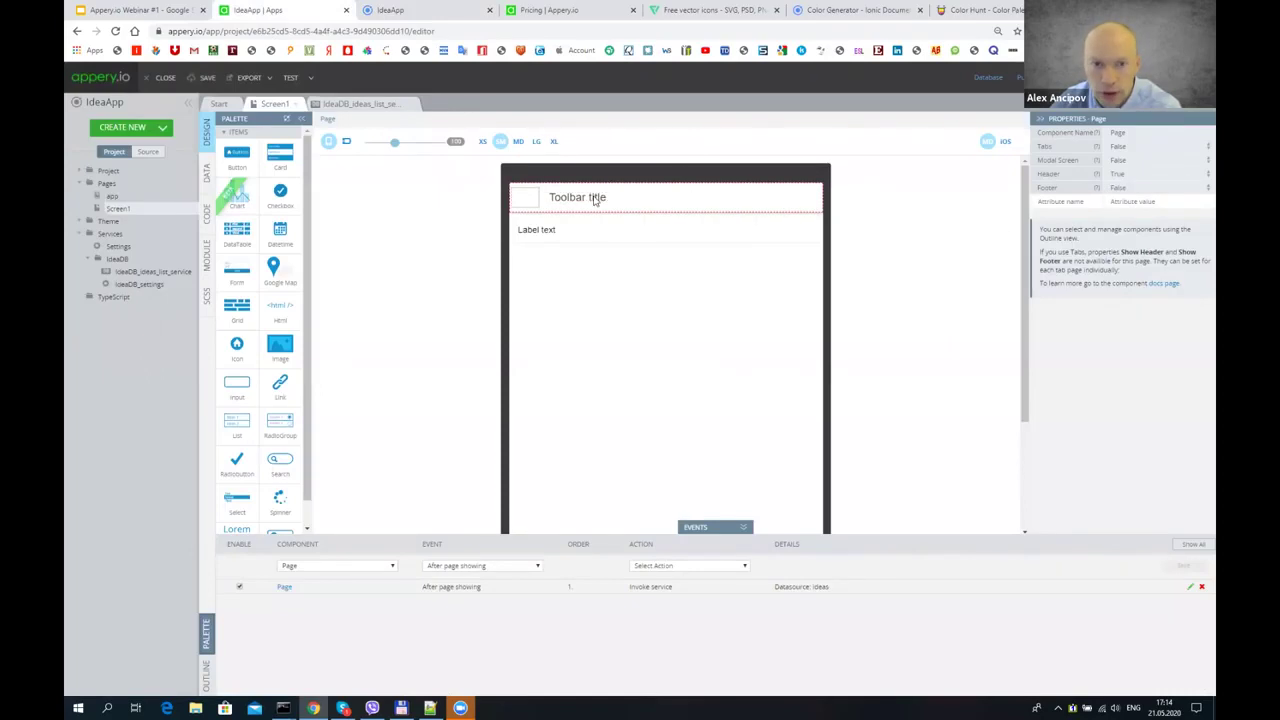
pyautogui.click(560, 198)
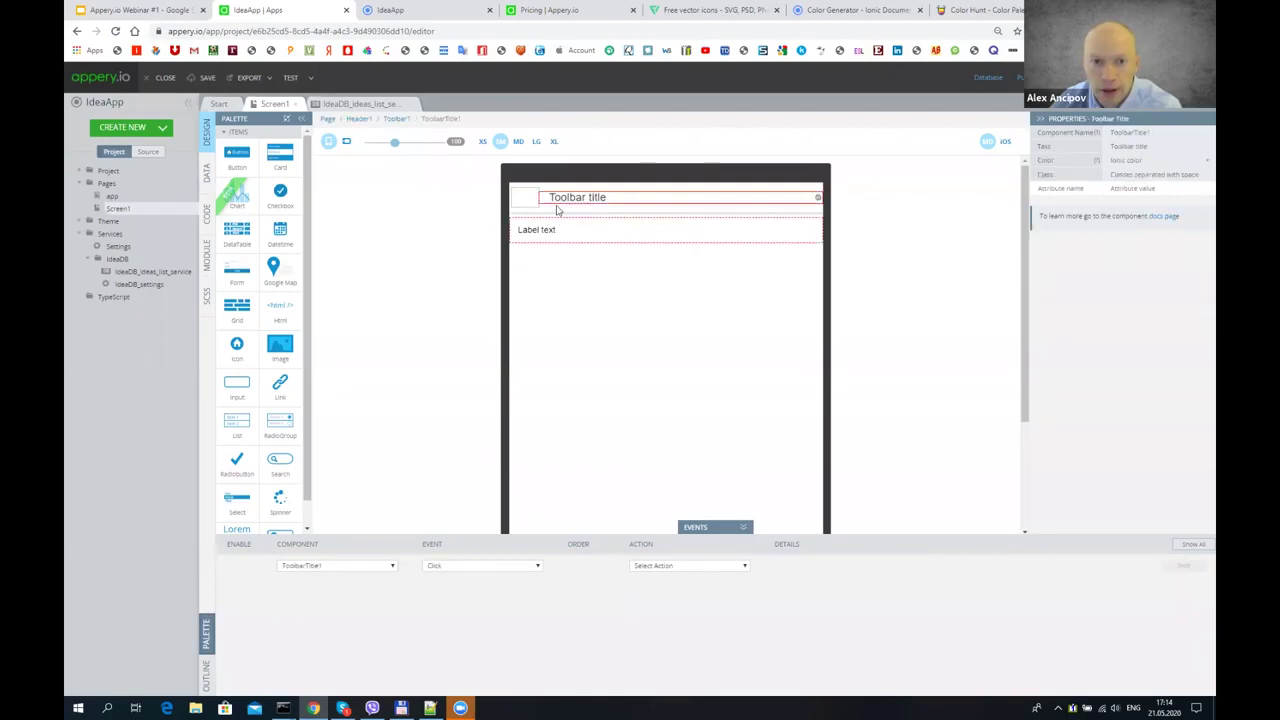
pyautogui.click(1146, 147)
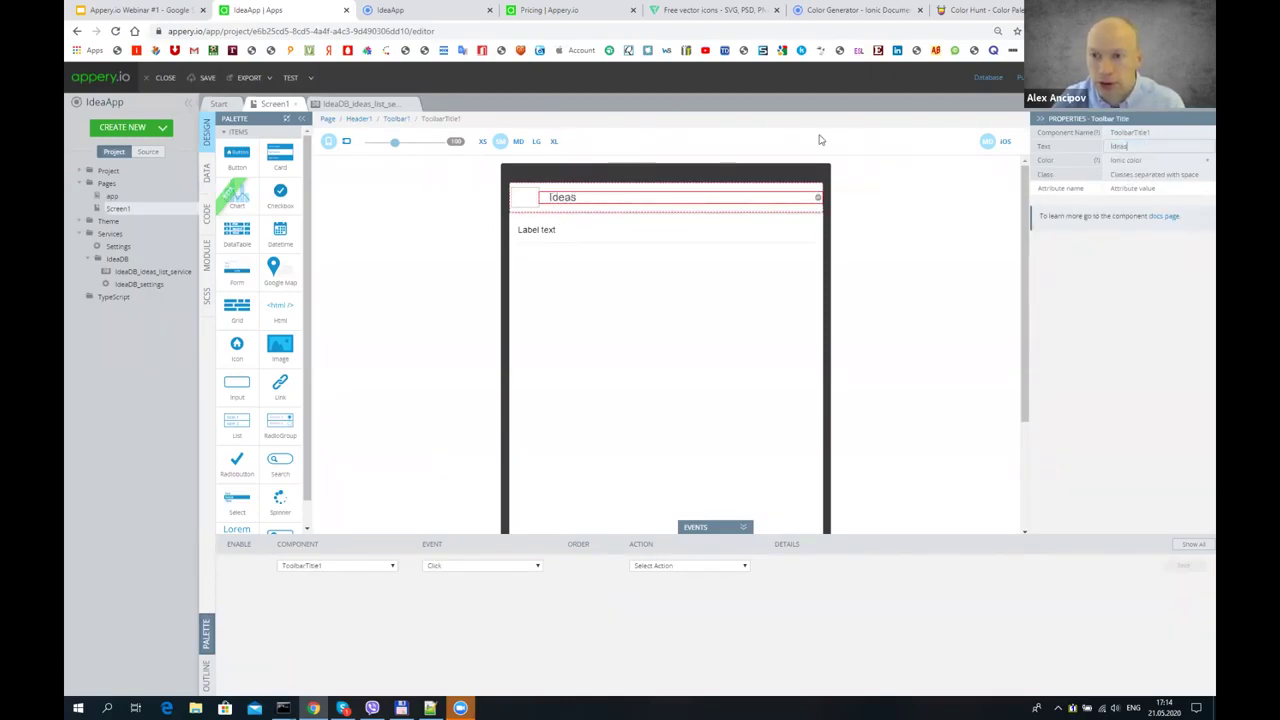
pyautogui.click(544, 333)
pyautogui.click(205, 77)
pyautogui.click(390, 10)
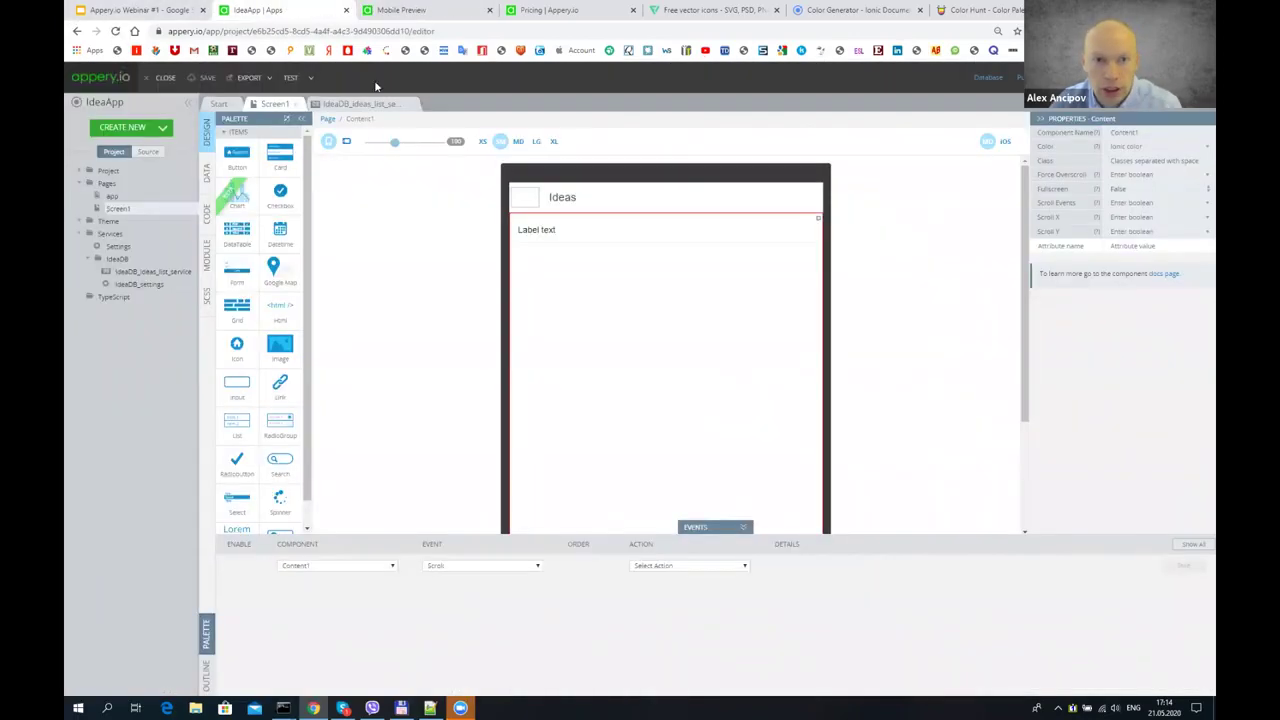
pyautogui.click(300, 10)
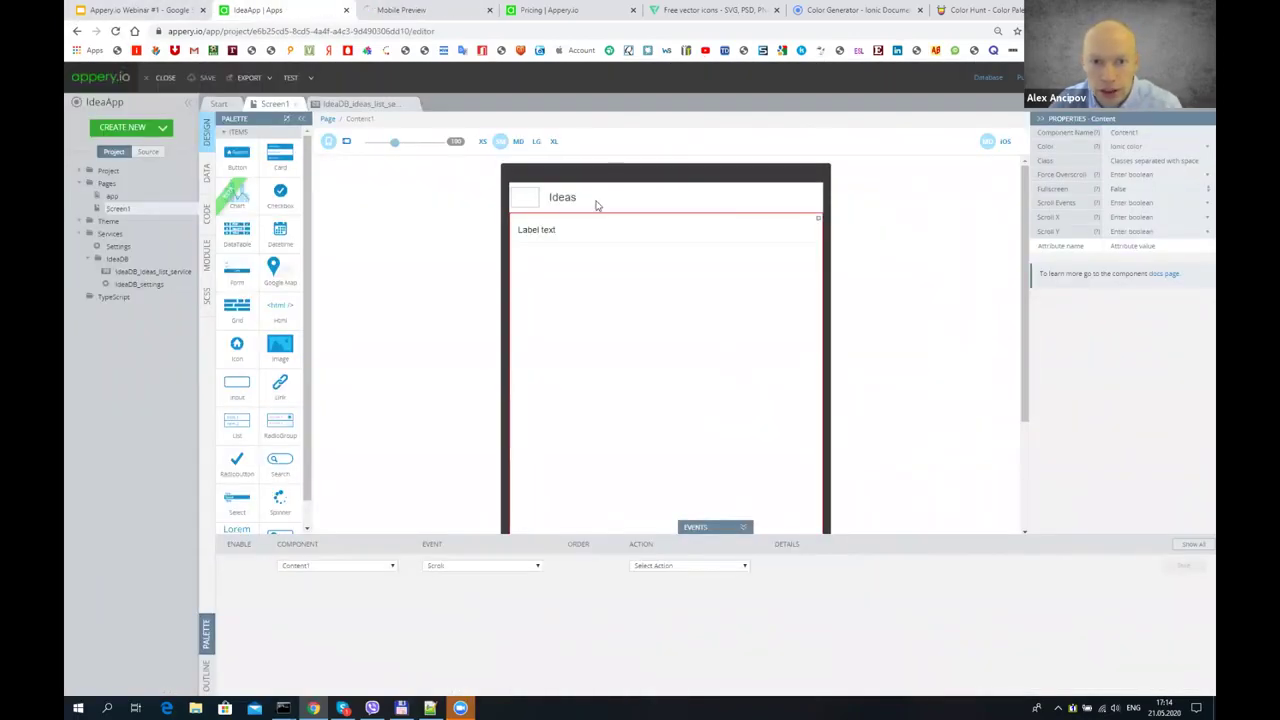
# - Set the Ideas toolbar's Color to primary
pyautogui.click(573, 196)
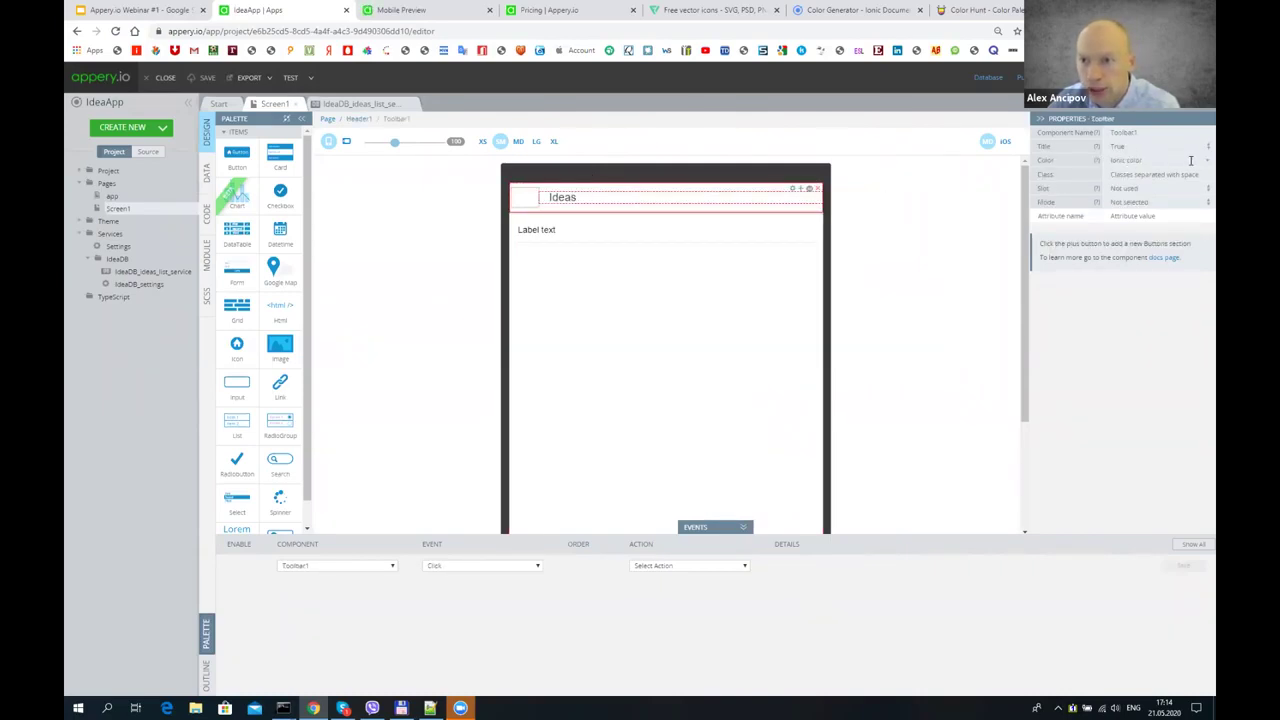
pyautogui.click(1203, 163)
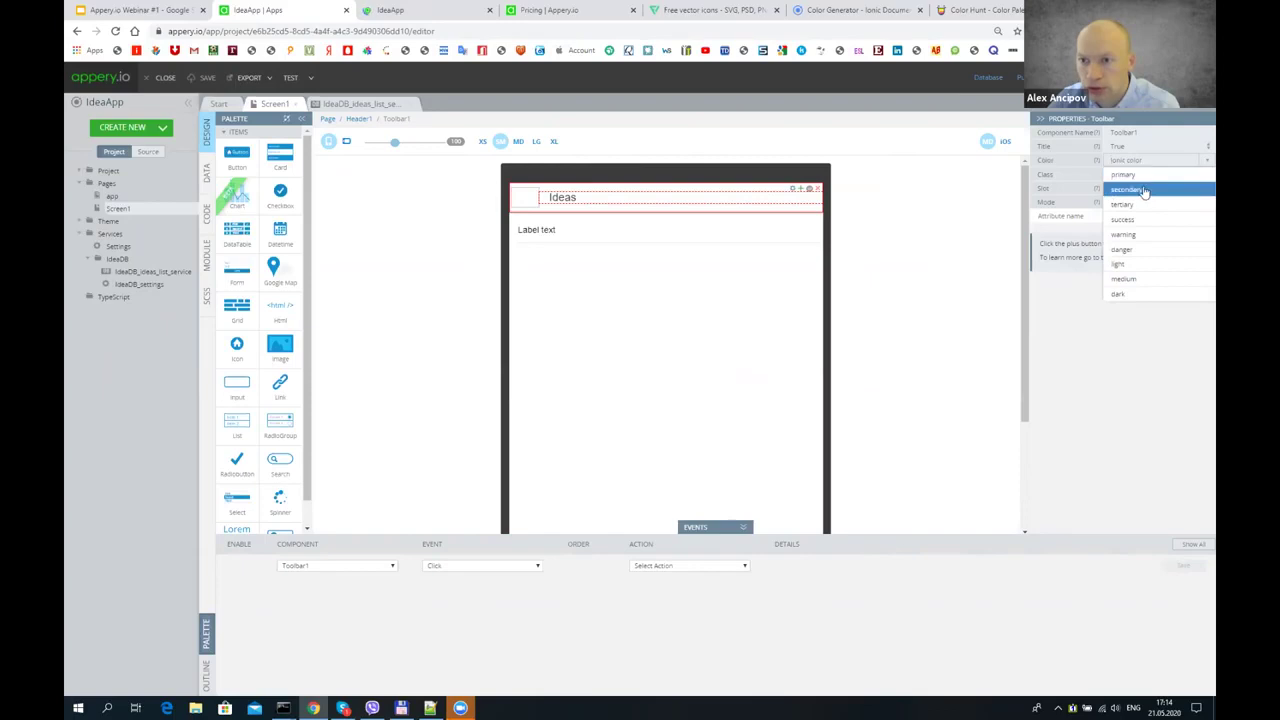
pyautogui.click(1130, 182)
pyautogui.click(645, 290)
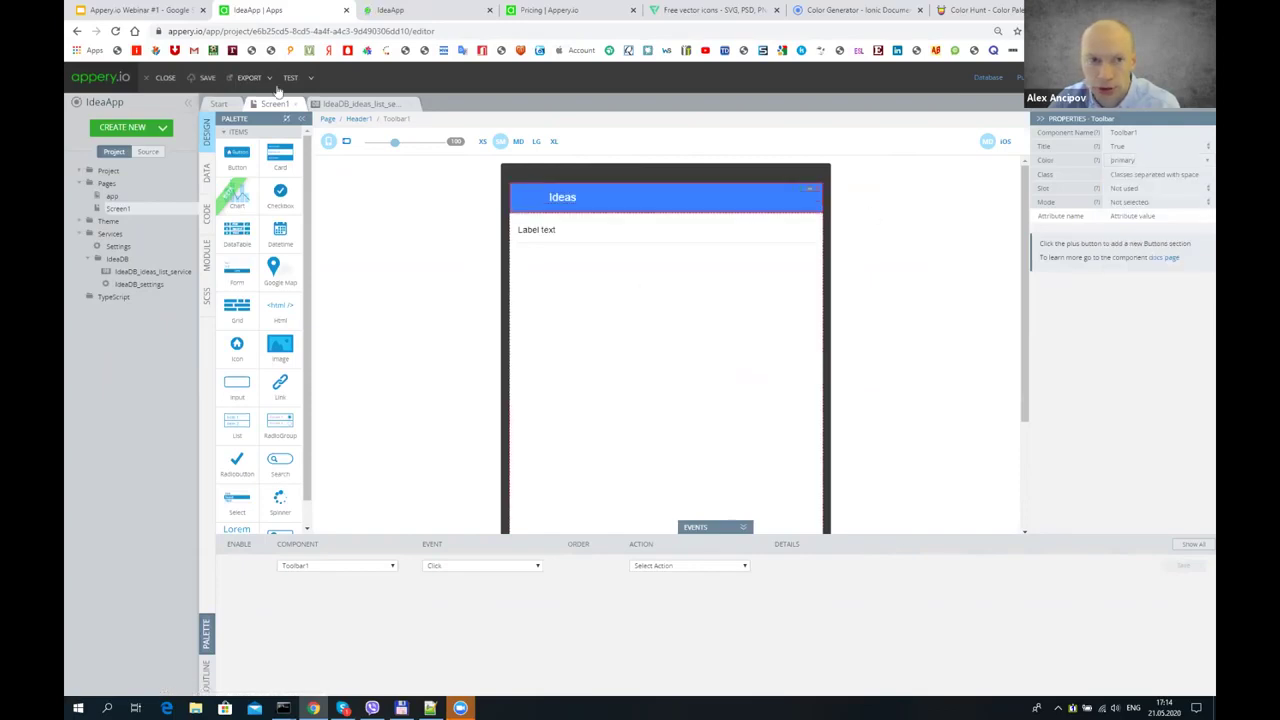
pyautogui.click(420, 10)
pyautogui.click(290, 10)
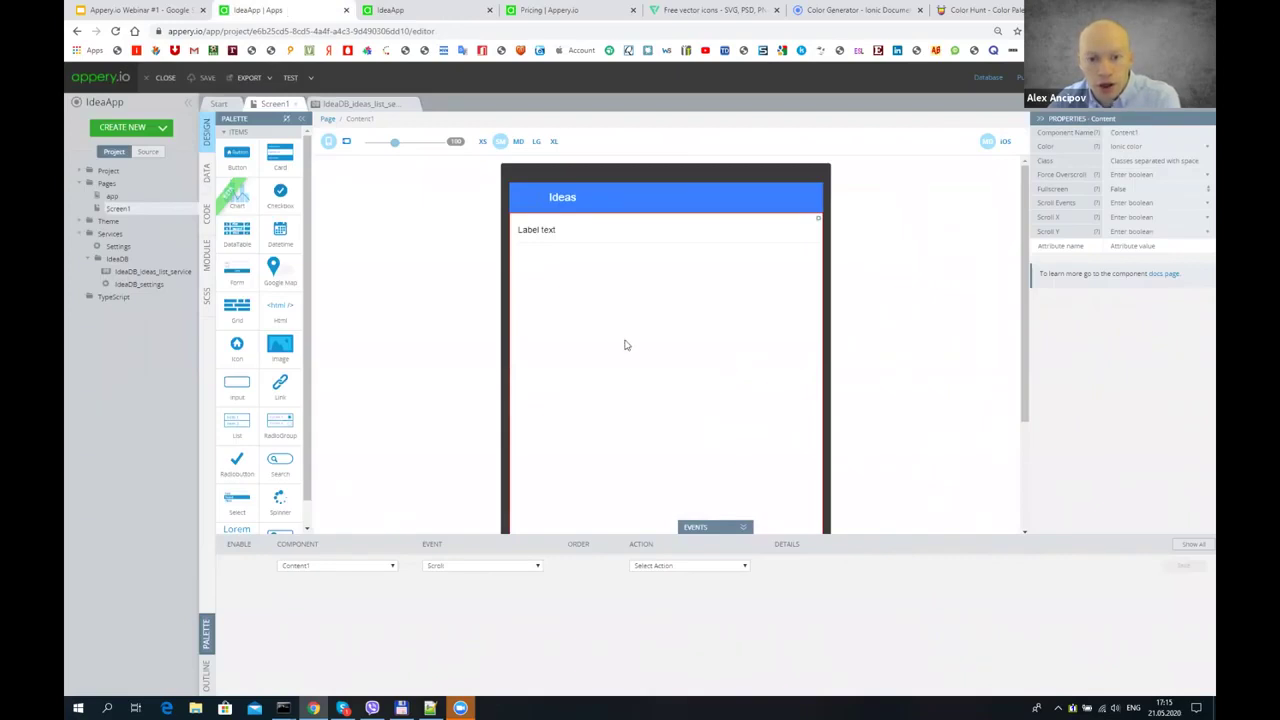
# - Collapse the Events panel and show Screen1 at the XS phone size
pyautogui.click(743, 527)
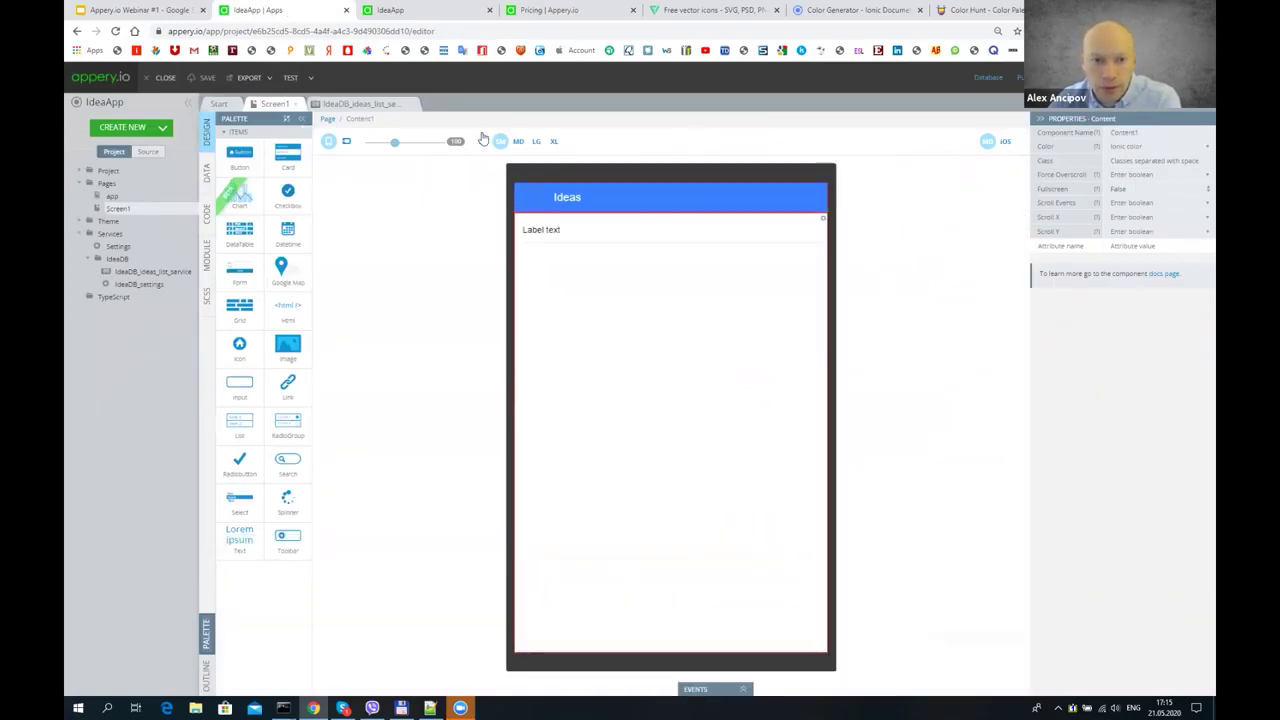
pyautogui.click(483, 140)
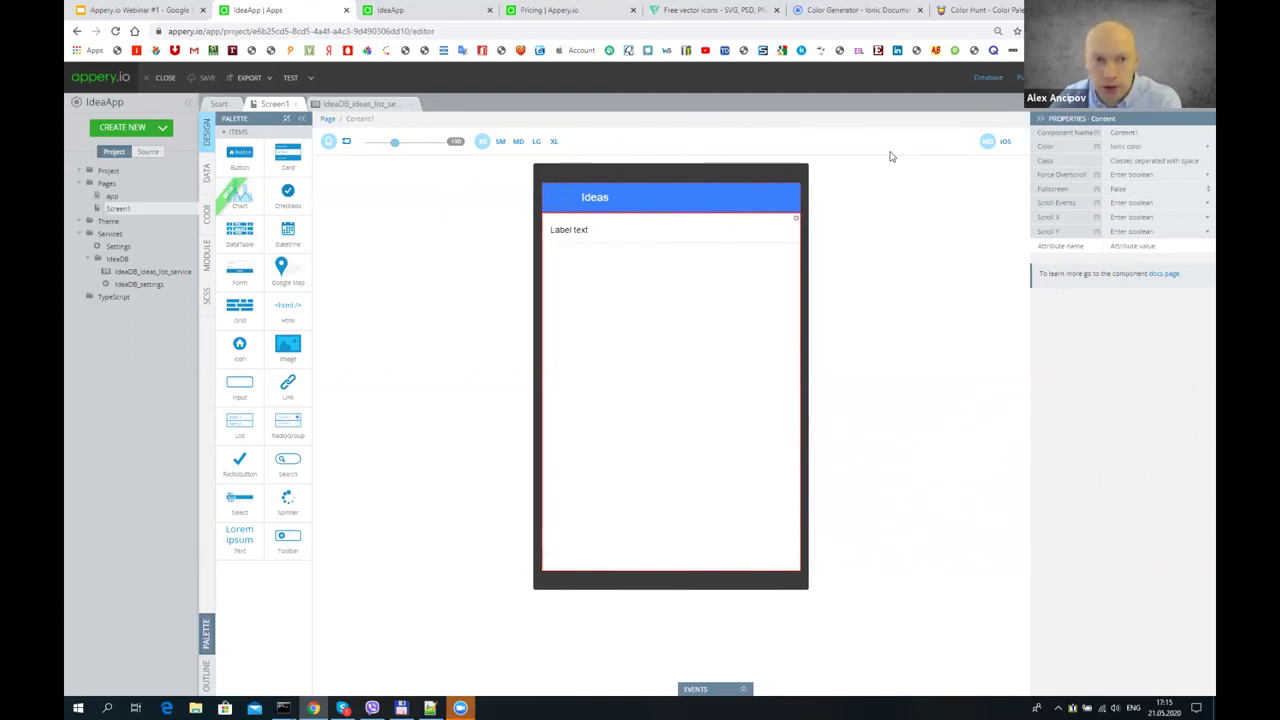
pyautogui.click(163, 128)
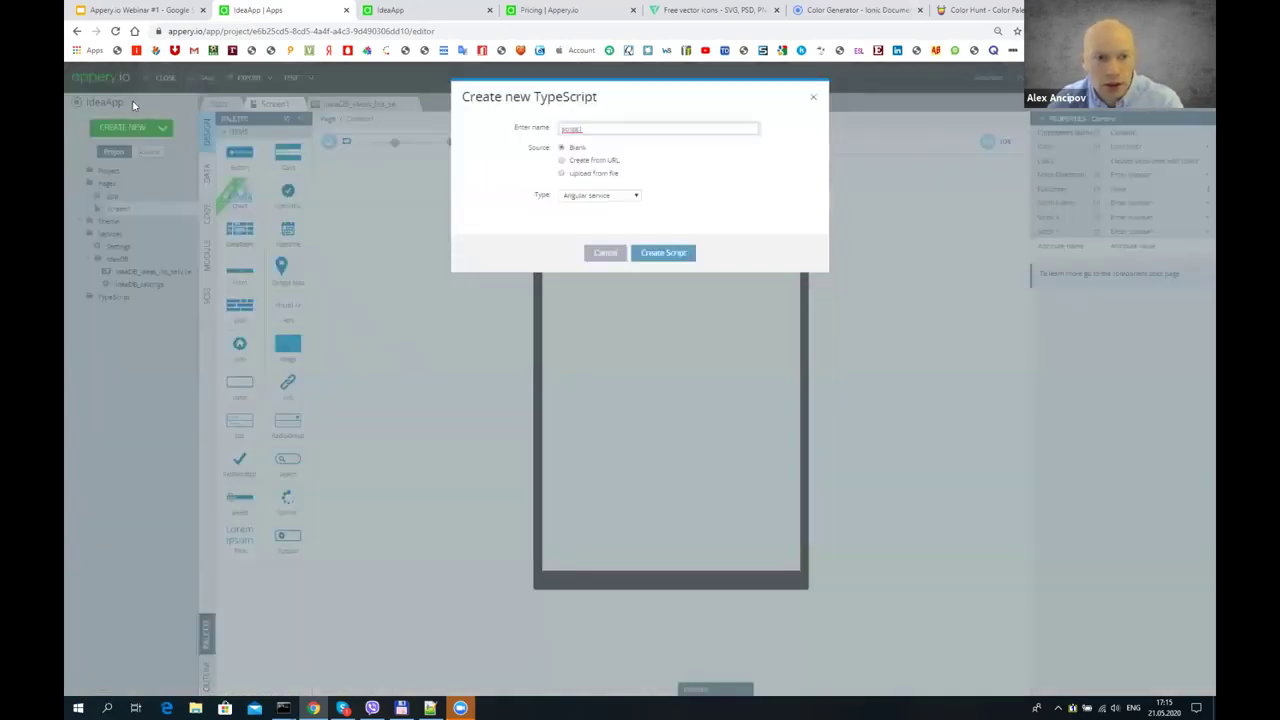
# - Open the Appery.io plugin catalog and browse the available plugins
pyautogui.press('Escape')
pyautogui.click(144, 129)
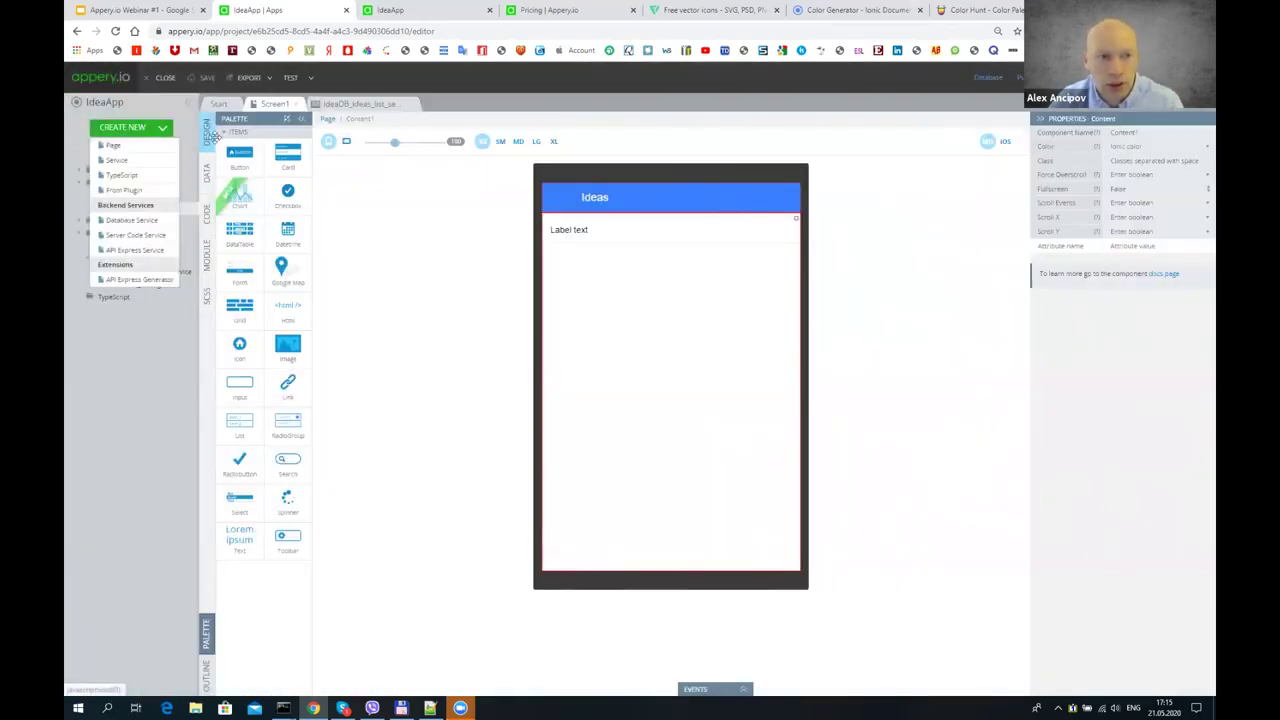
pyautogui.click(146, 191)
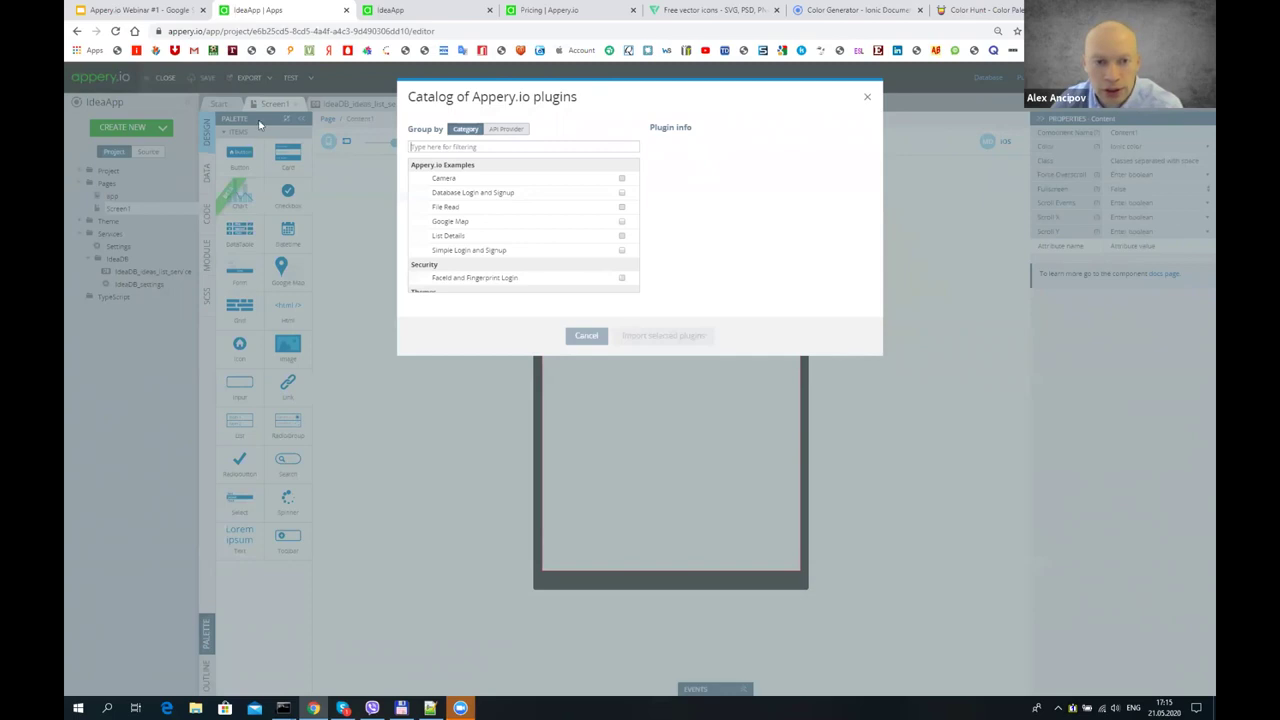
pyautogui.scroll(-3, 540, 190)
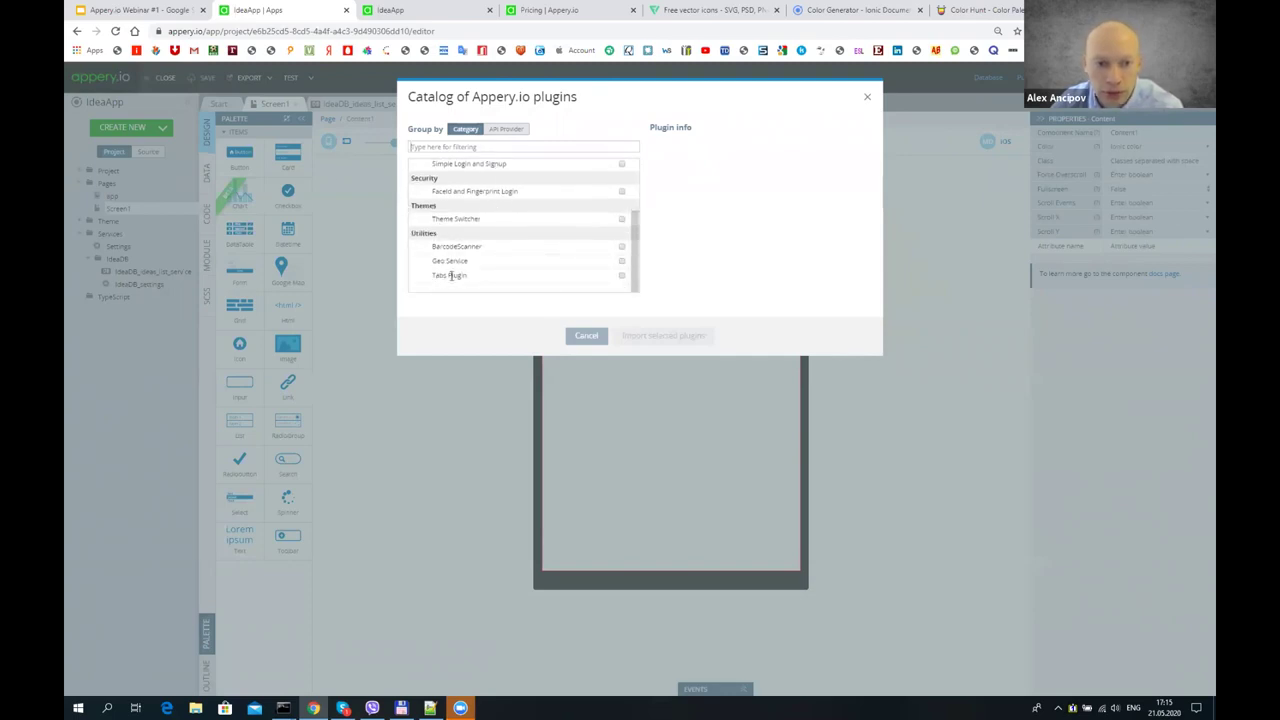
pyautogui.scroll(4, 493, 265)
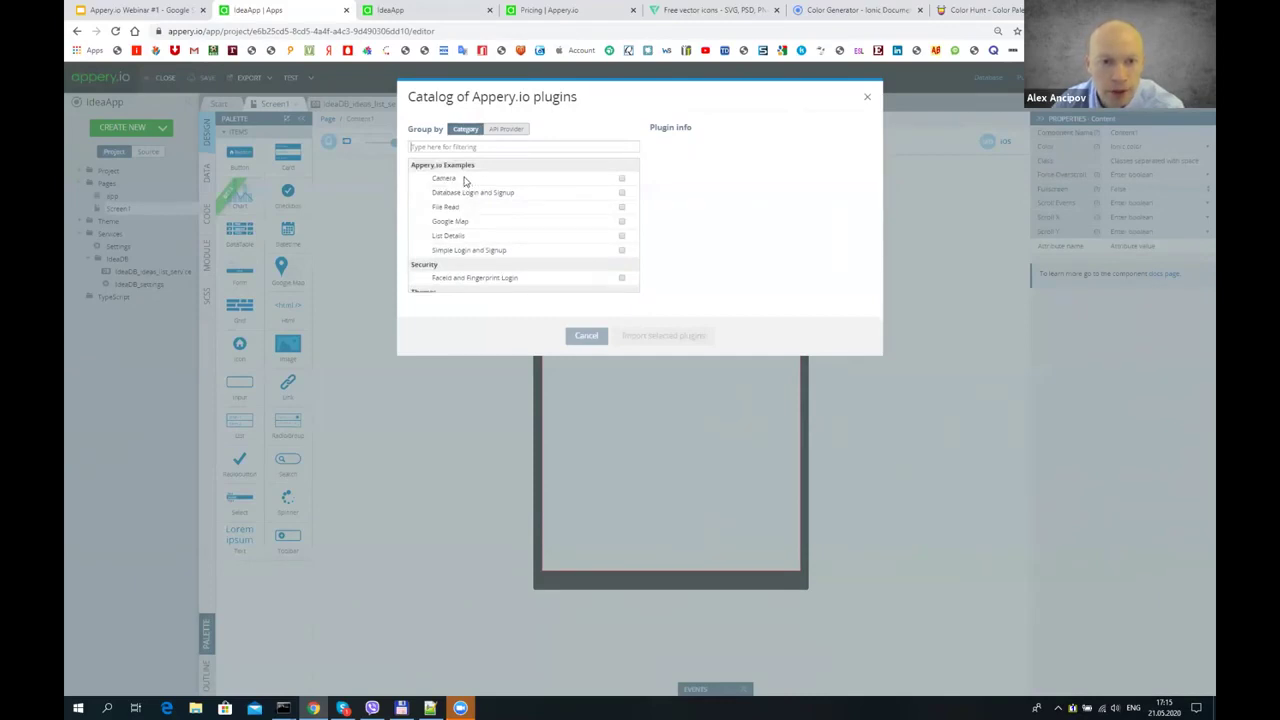
pyautogui.scroll(-3, 464, 181)
pyautogui.scroll(-2, 475, 245)
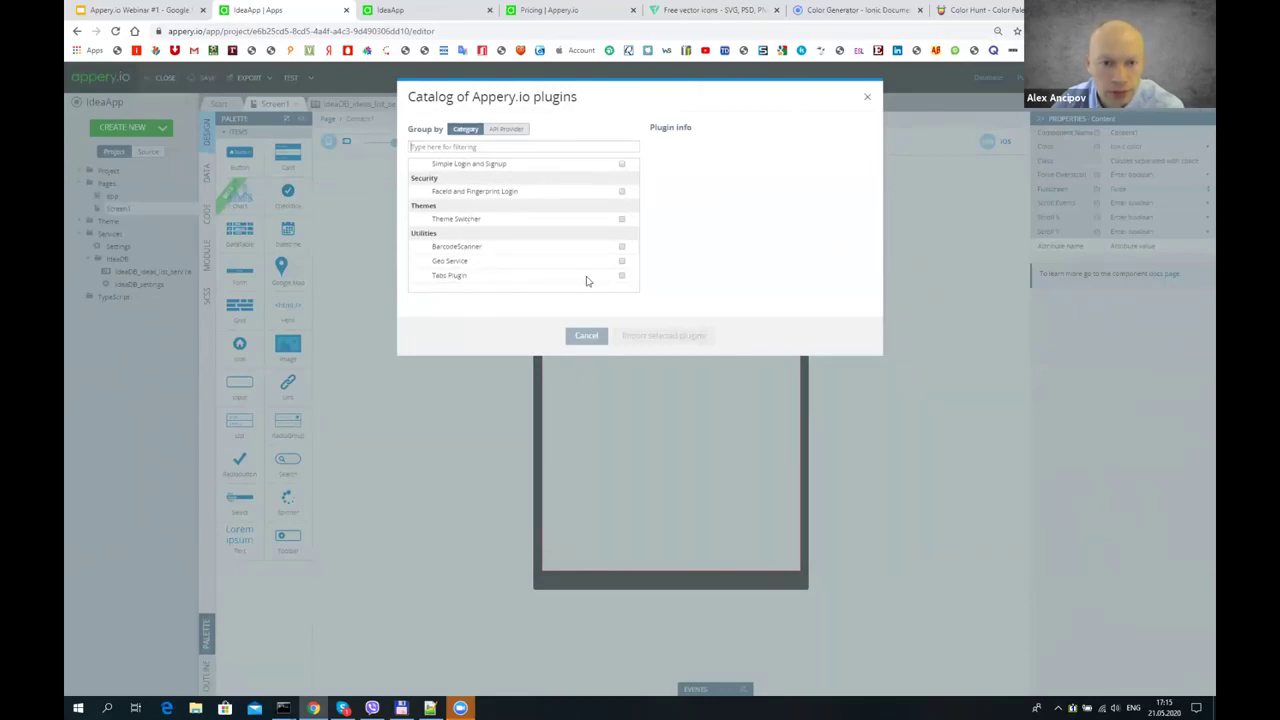
# - Select the Tabs Plugin under Utilities and import it into IdeaApp
pyautogui.click(621, 277)
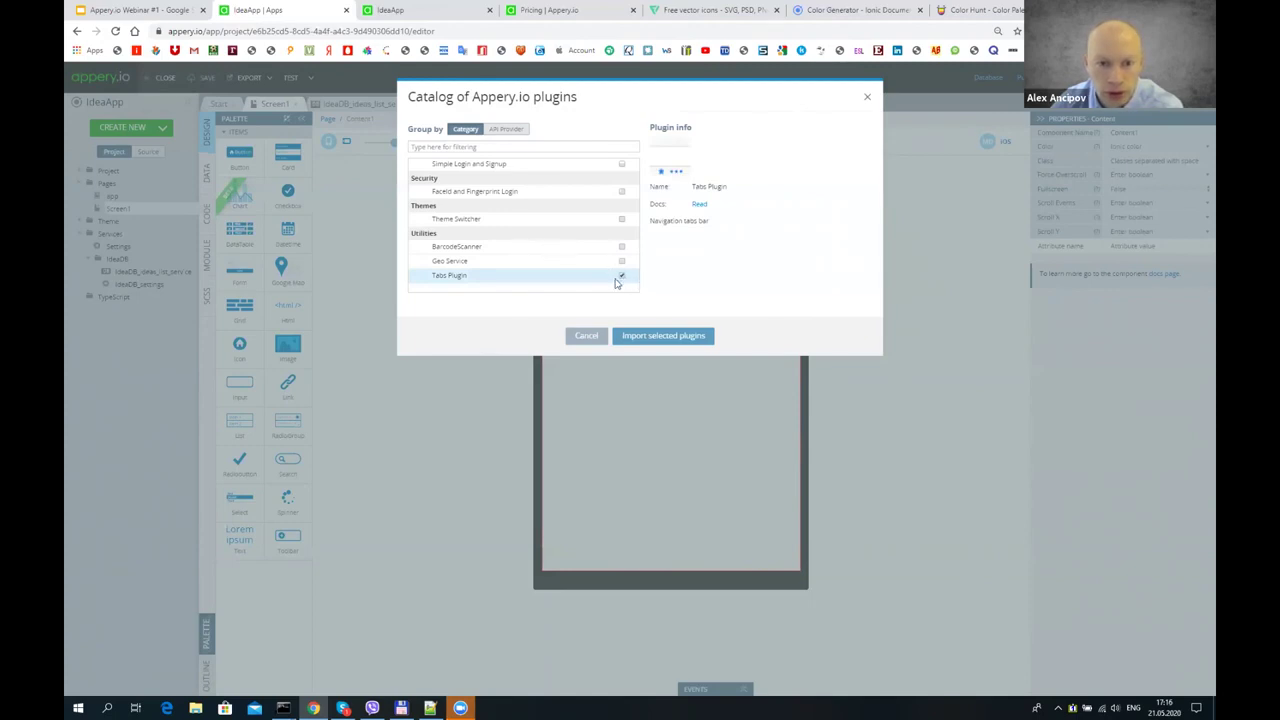
pyautogui.click(621, 277)
pyautogui.scroll(3, 554, 271)
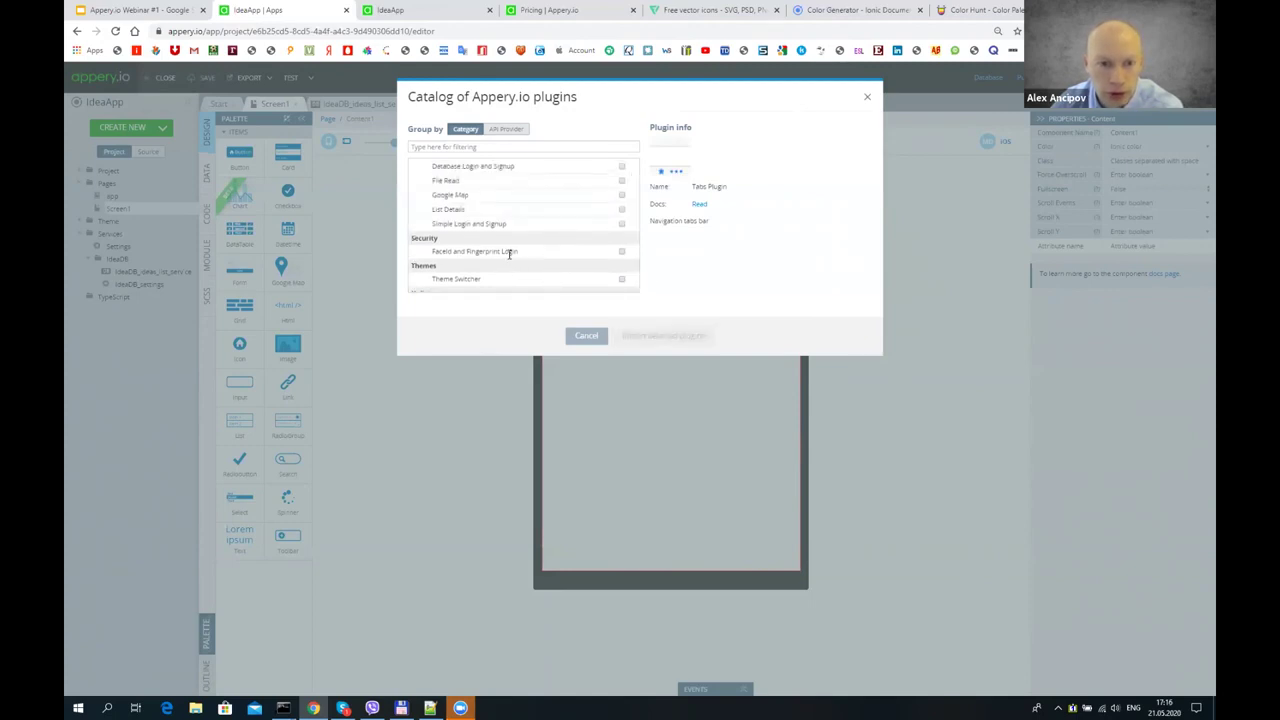
pyautogui.scroll(1, 512, 254)
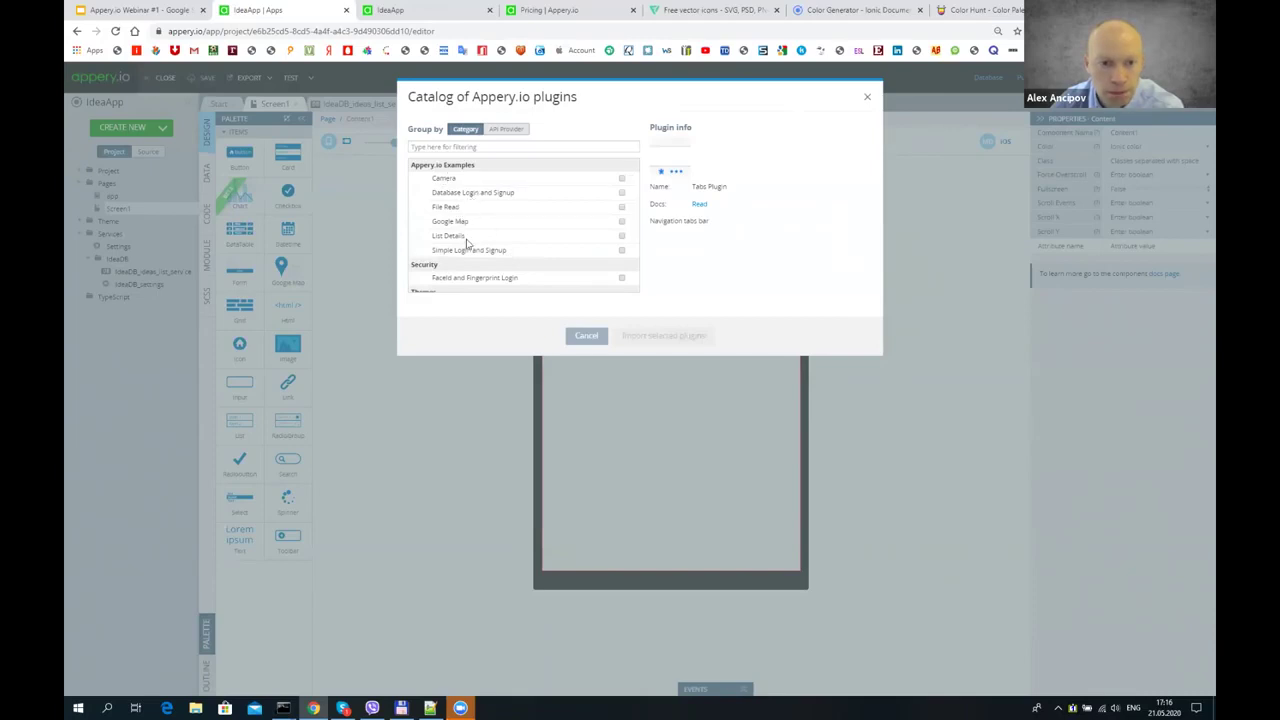
pyautogui.rightClick(449, 191)
pyautogui.click(505, 172)
pyautogui.scroll(-2, 483, 177)
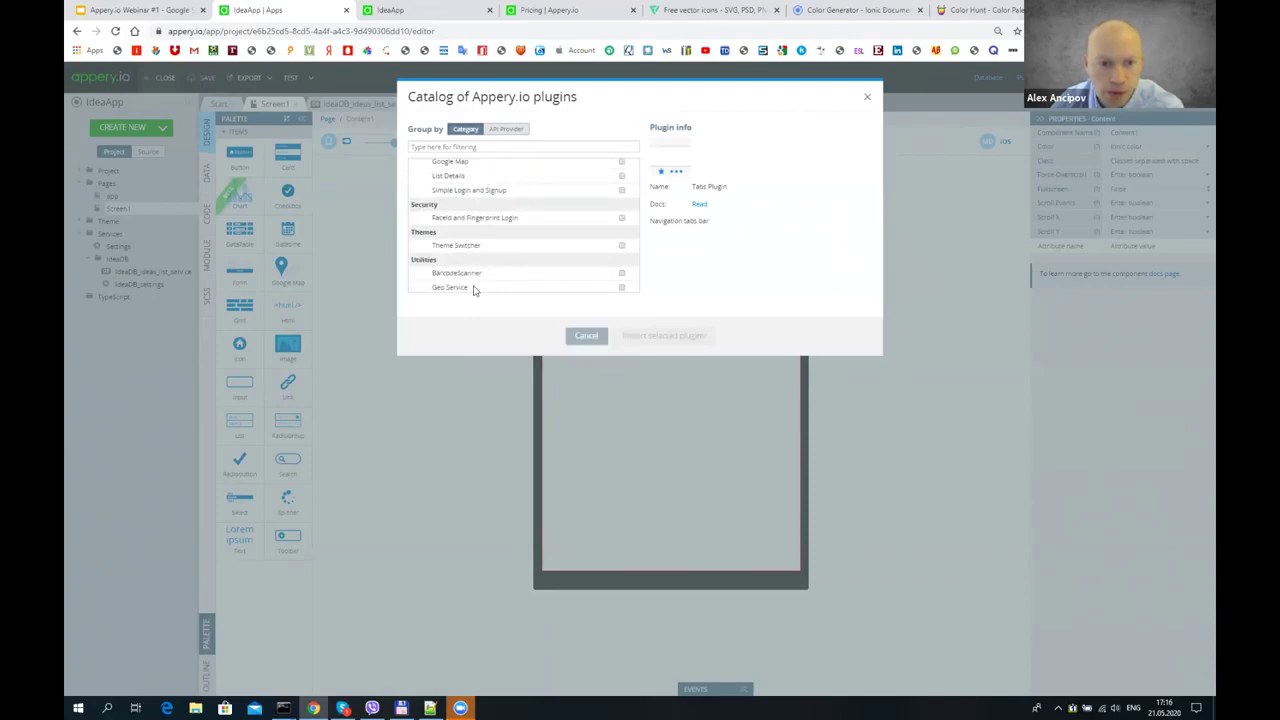
pyautogui.click(621, 287)
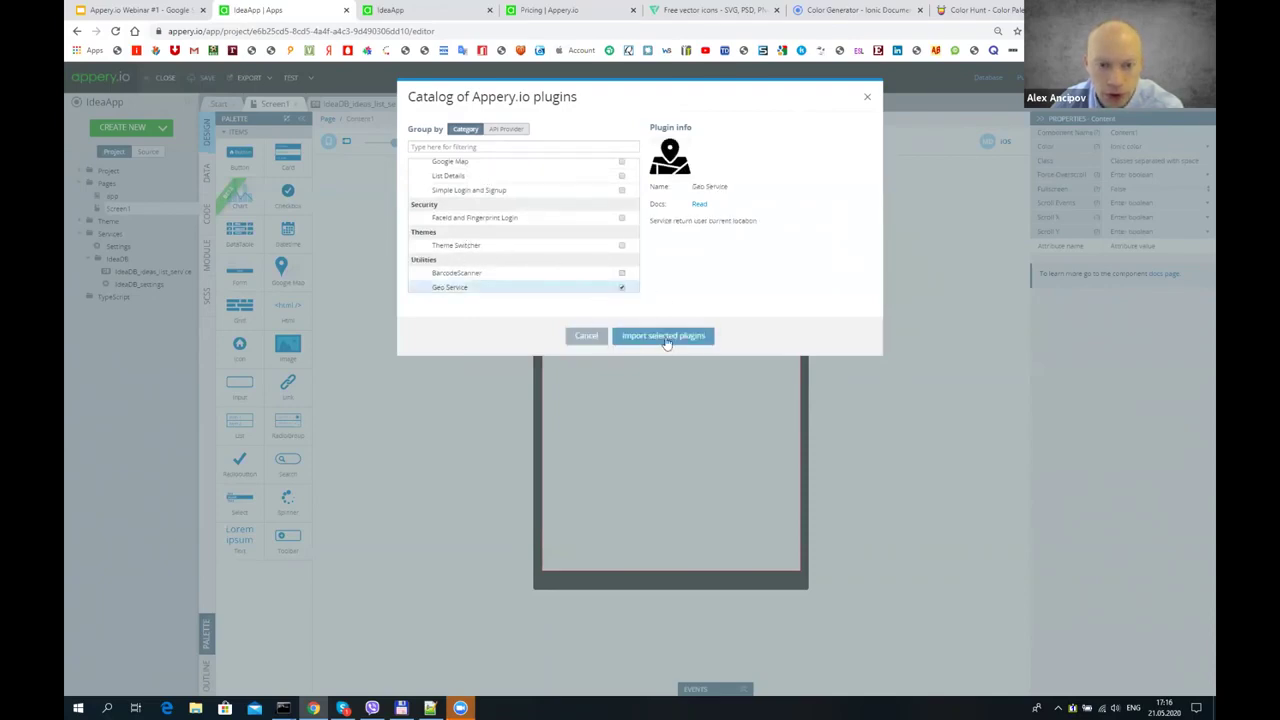
pyautogui.click(622, 287)
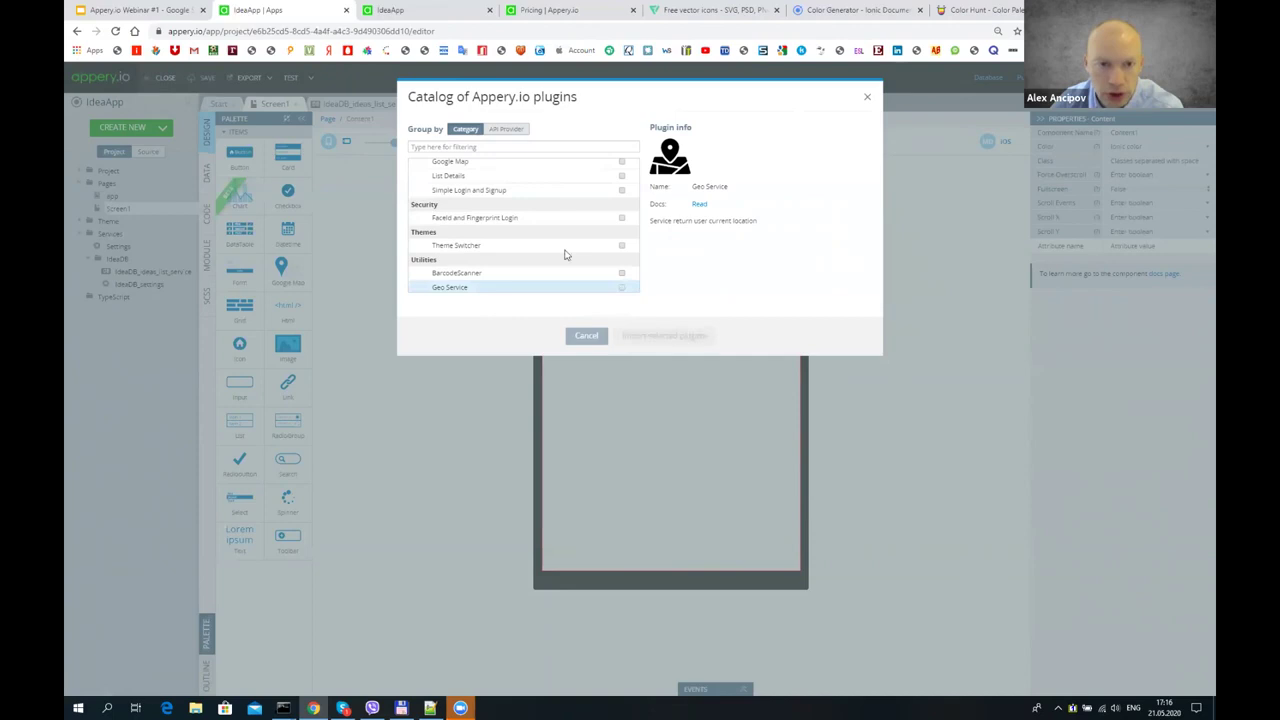
pyautogui.scroll(-1, 566, 258)
pyautogui.click(622, 277)
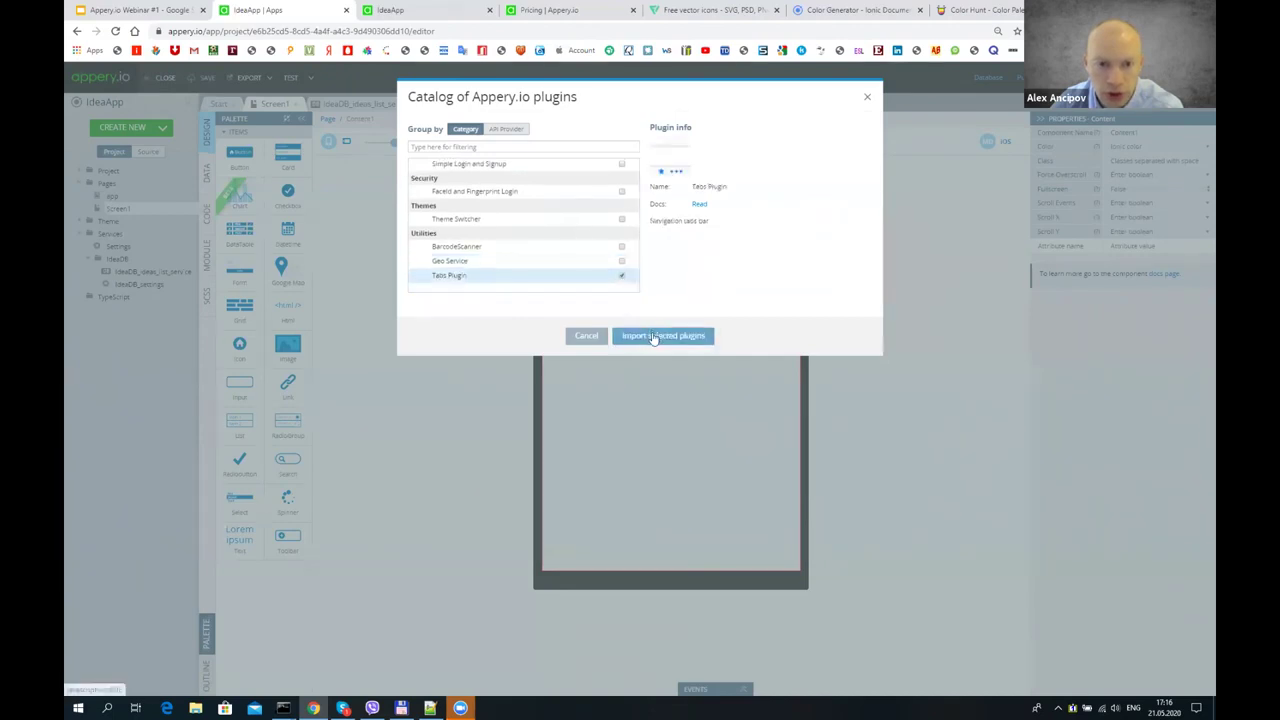
pyautogui.click(648, 337)
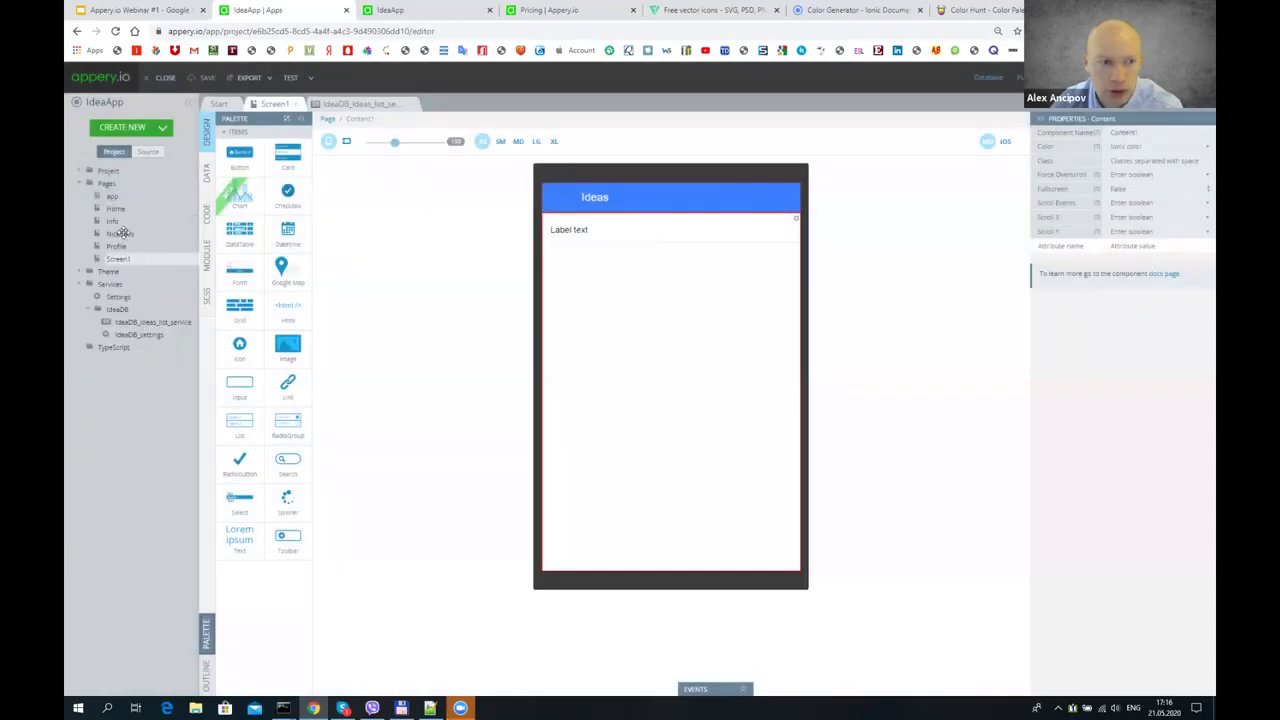
# - Look over the new NiceTabs, Profile and Home pages, then open the project's Routing table
pyautogui.click(121, 234)
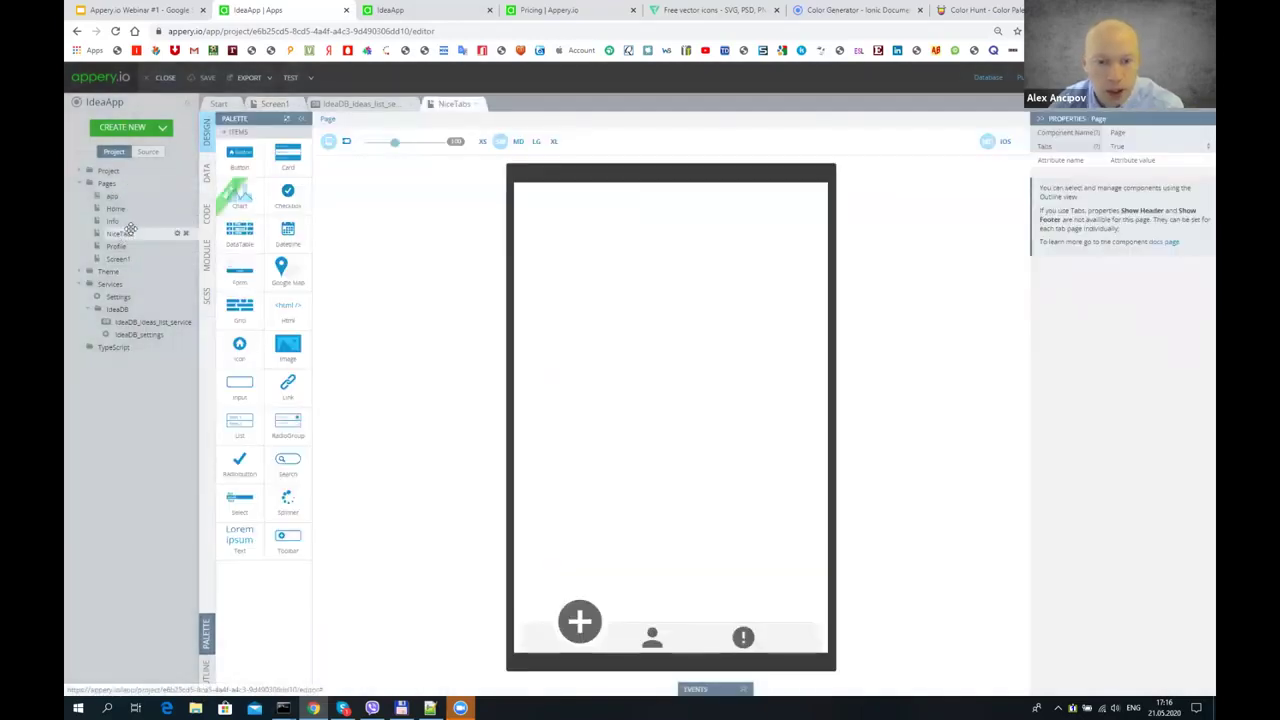
pyautogui.click(481, 141)
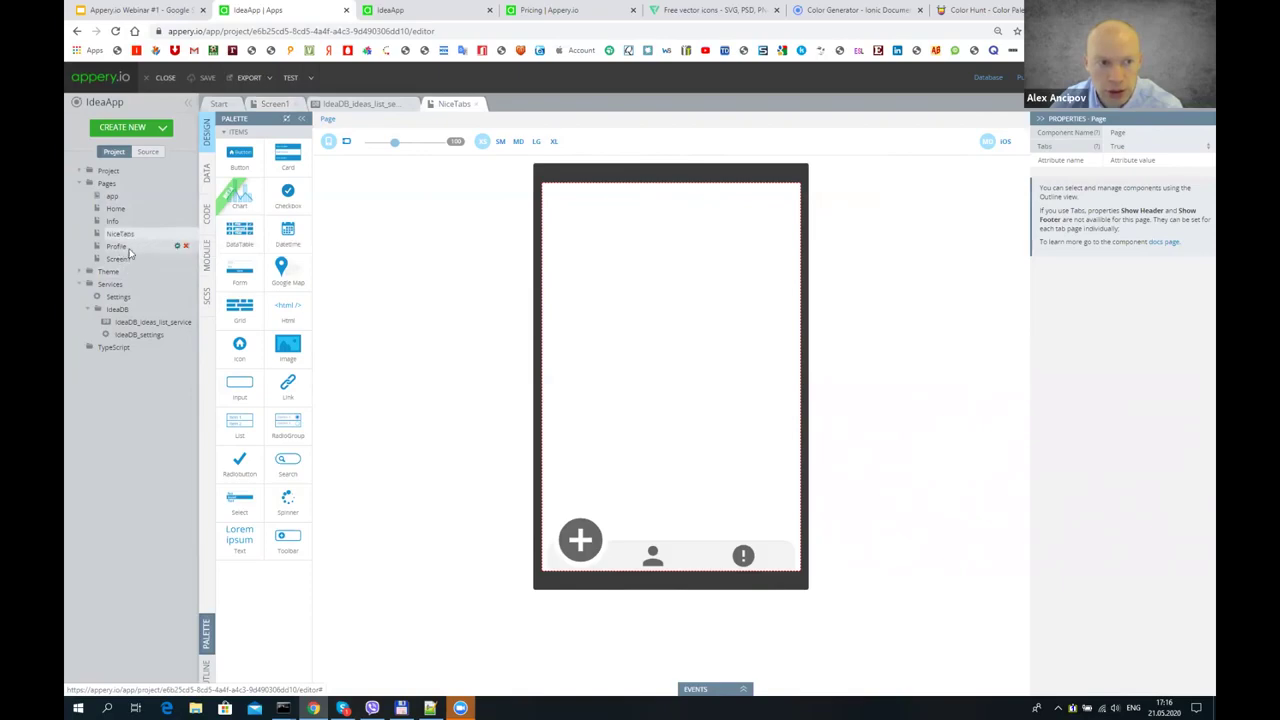
pyautogui.click(118, 246)
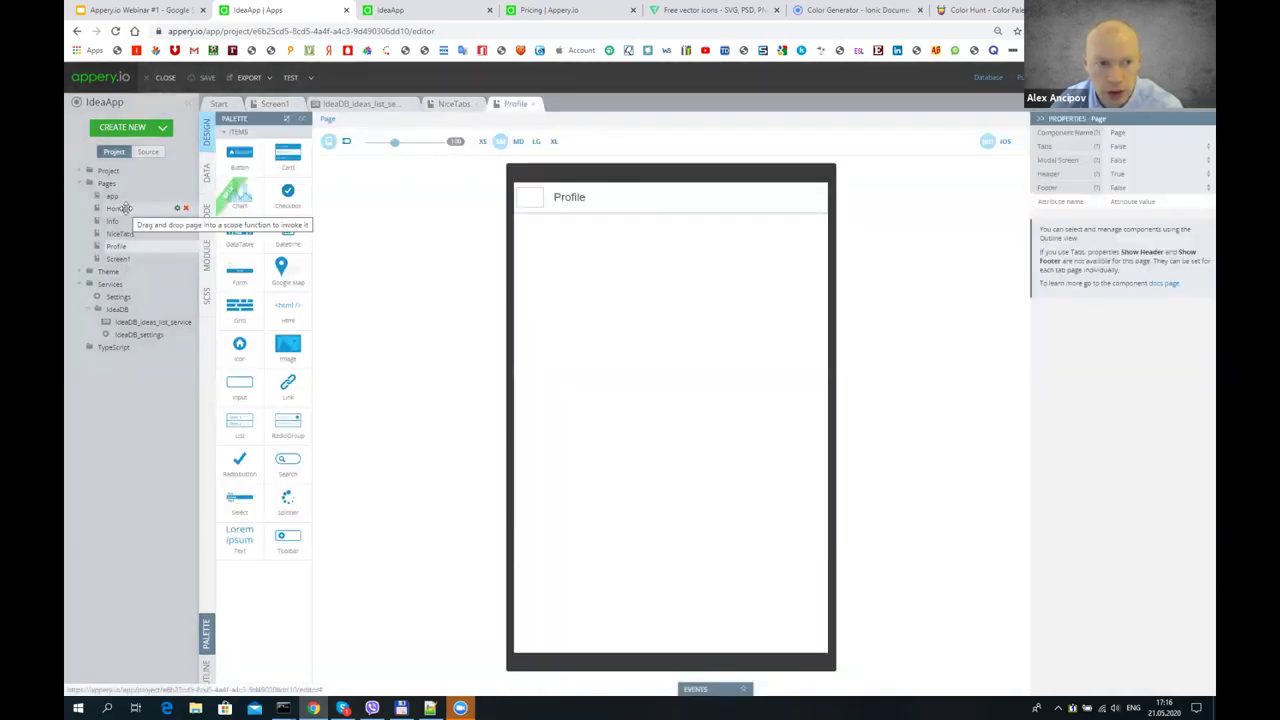
pyautogui.click(125, 209)
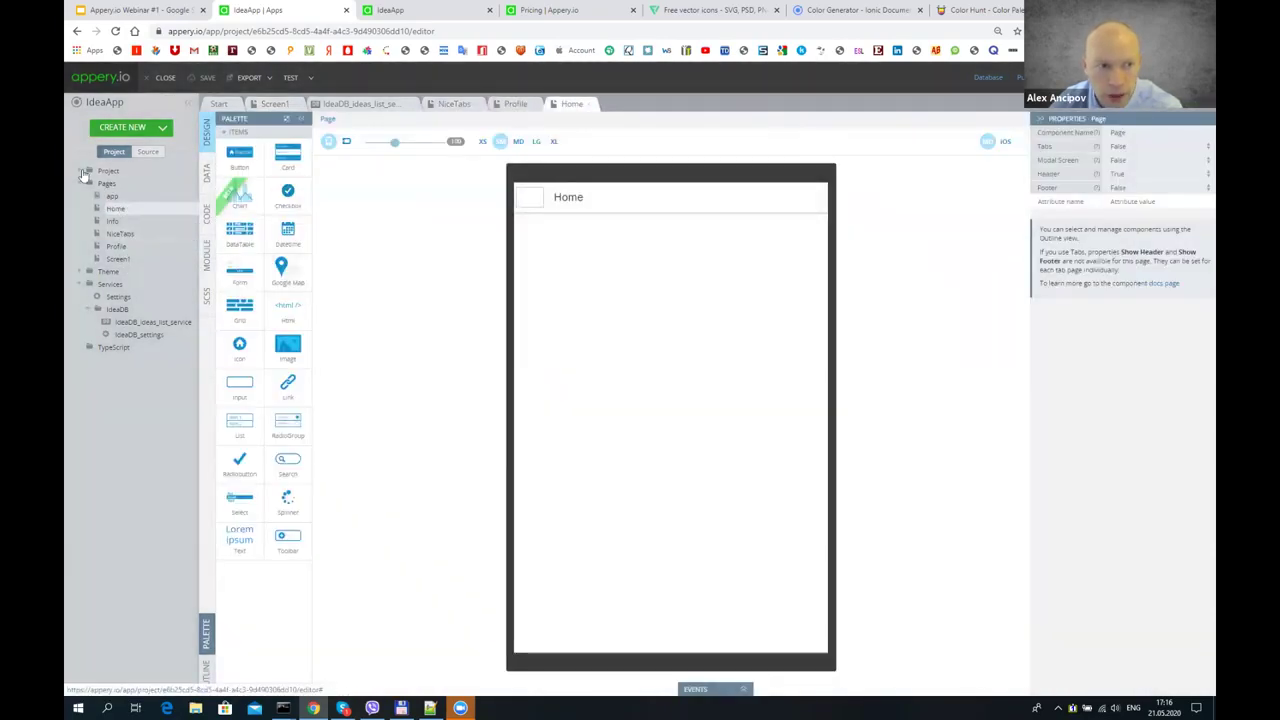
pyautogui.click(86, 172)
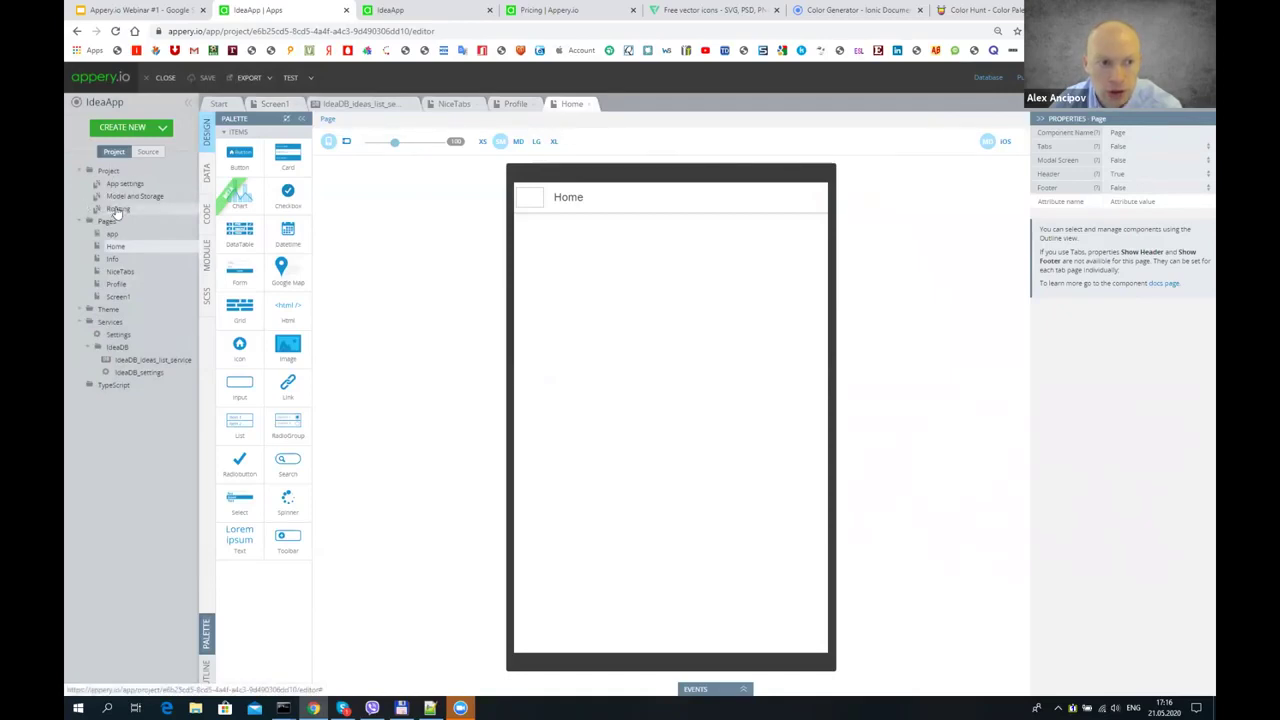
pyautogui.click(118, 209)
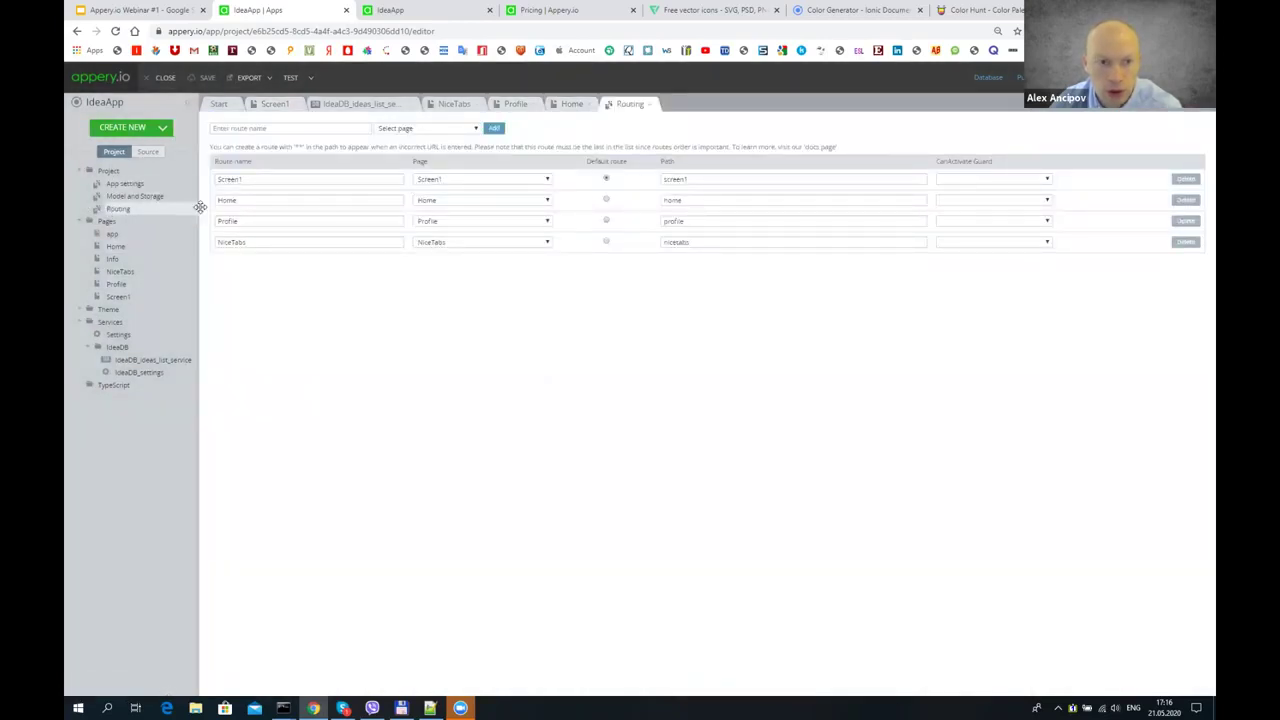
# - Make NiceTabs the default route instead of Screen1
pyautogui.click(606, 242)
pyautogui.rightClick(208, 78)
pyautogui.click(203, 82)
# - Test the app preview at 75% zoom, then return to the editor
pyautogui.click(284, 80)
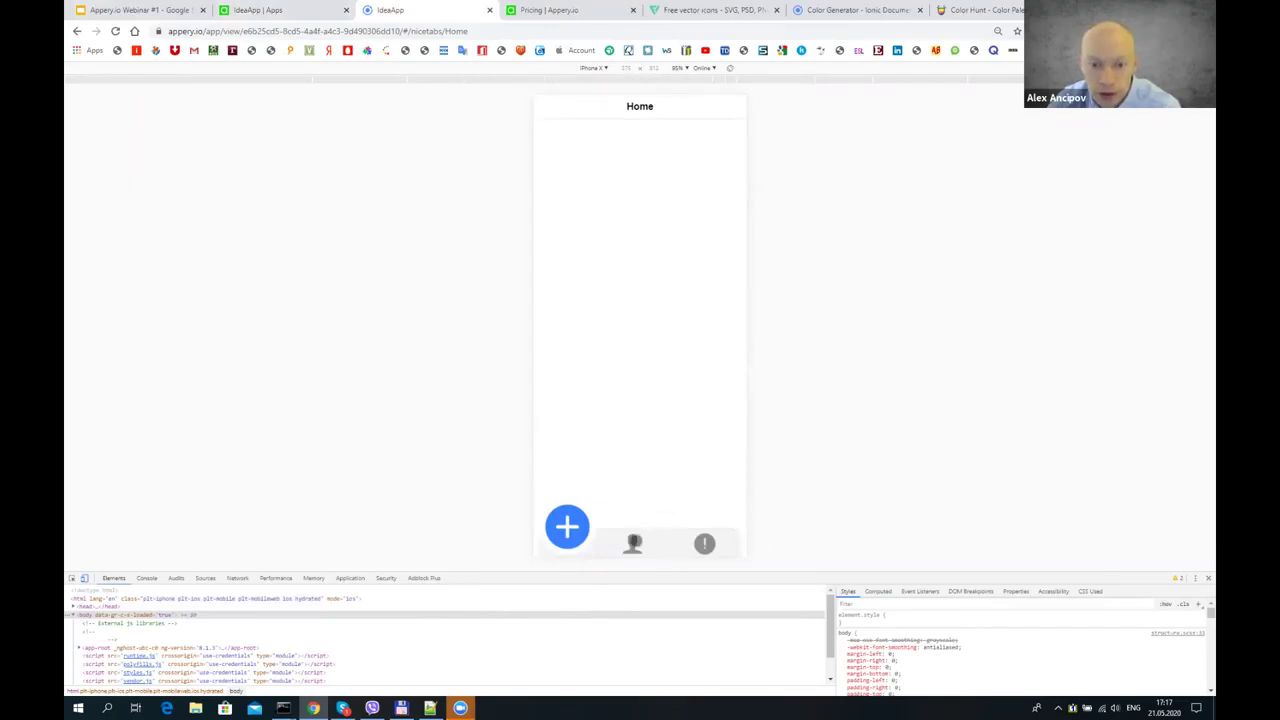
pyautogui.click(682, 68)
pyautogui.click(696, 98)
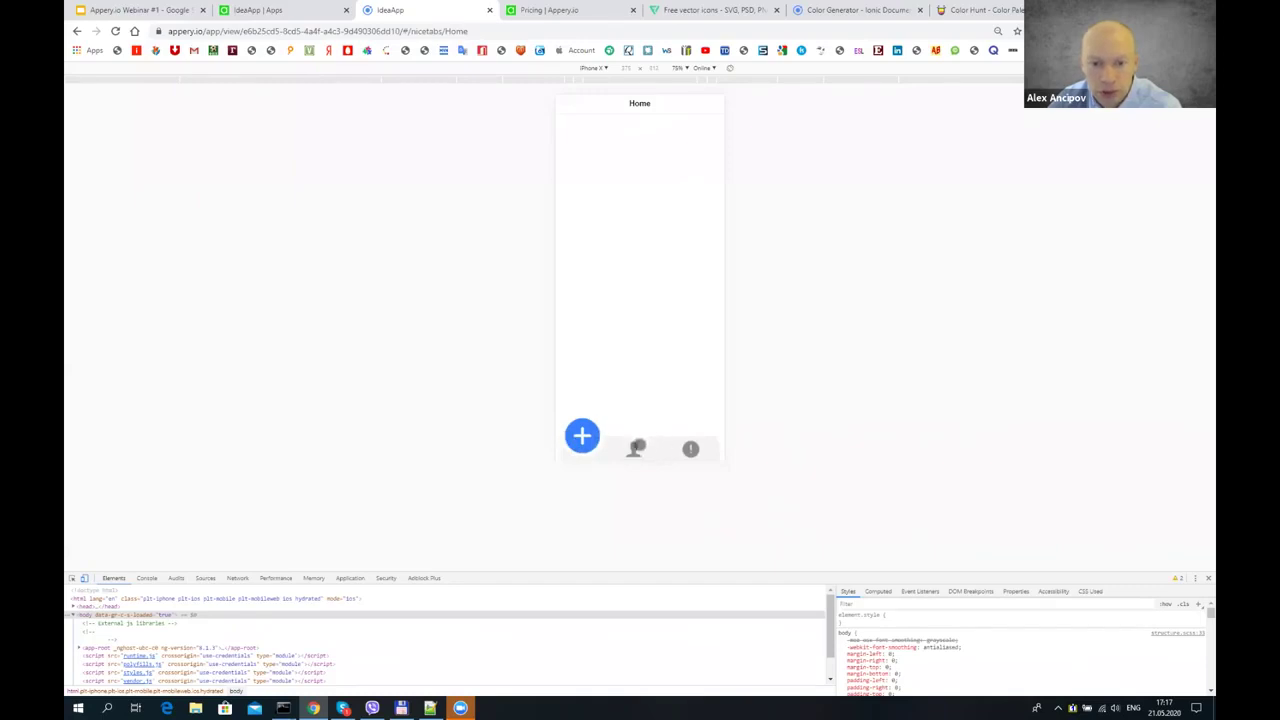
pyautogui.click(275, 10)
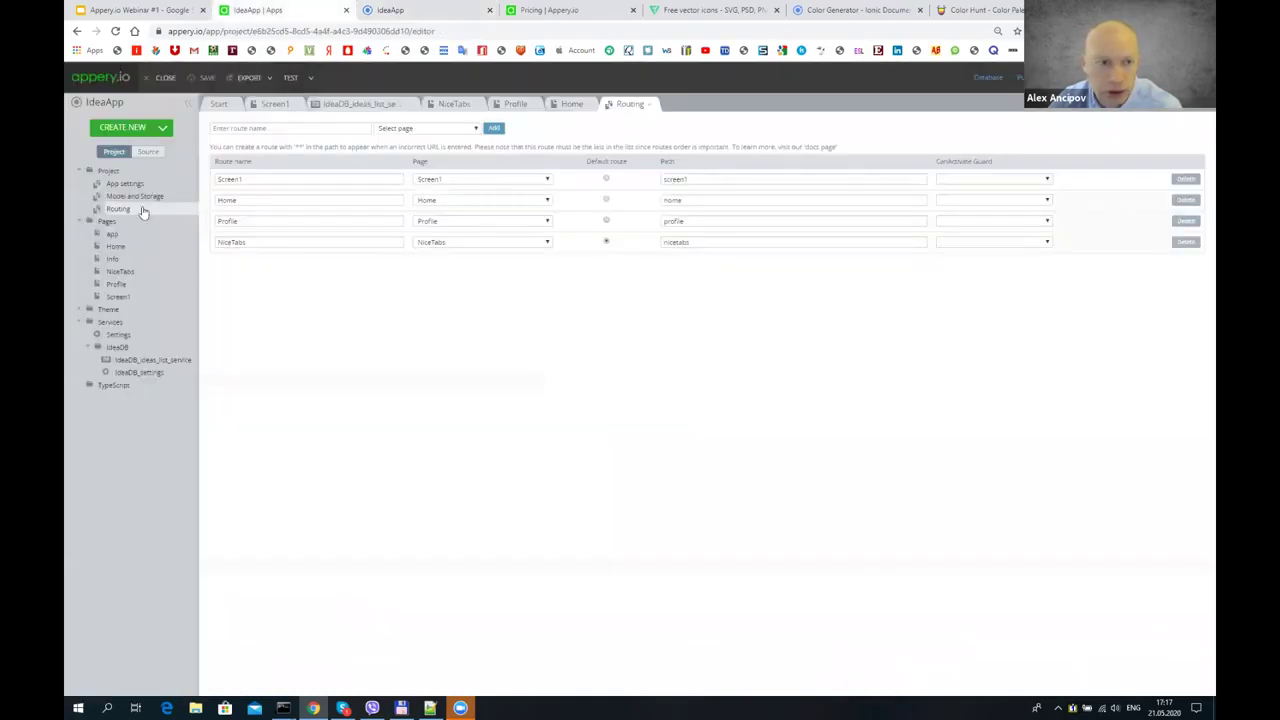
# - Move the central-button class from the + tab button to the Profile tab button and save
pyautogui.click(145, 272)
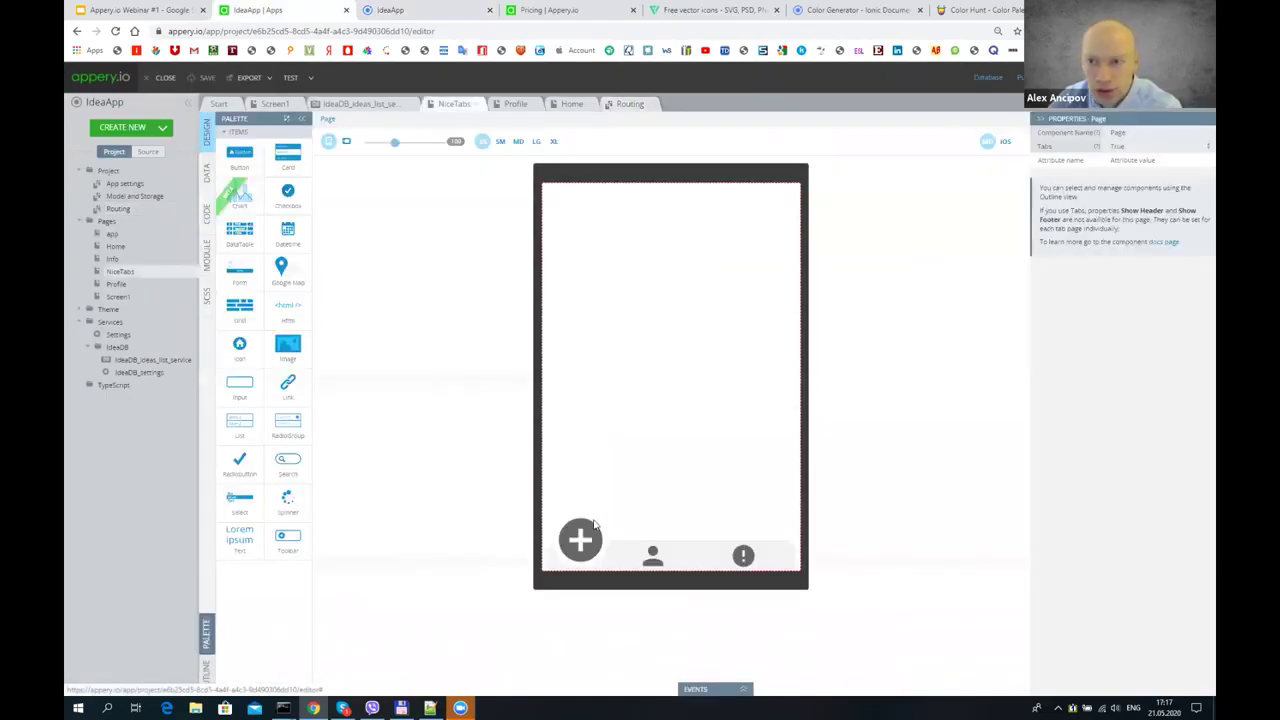
pyautogui.click(594, 524)
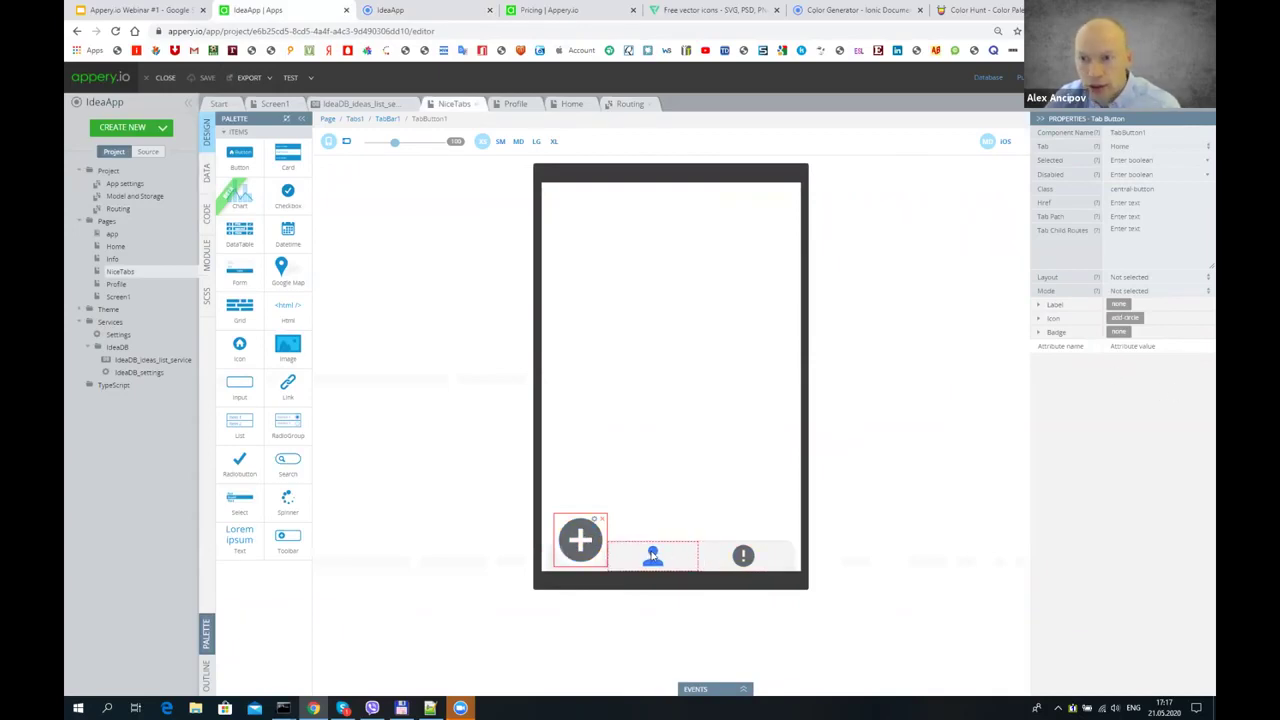
pyautogui.click(387, 119)
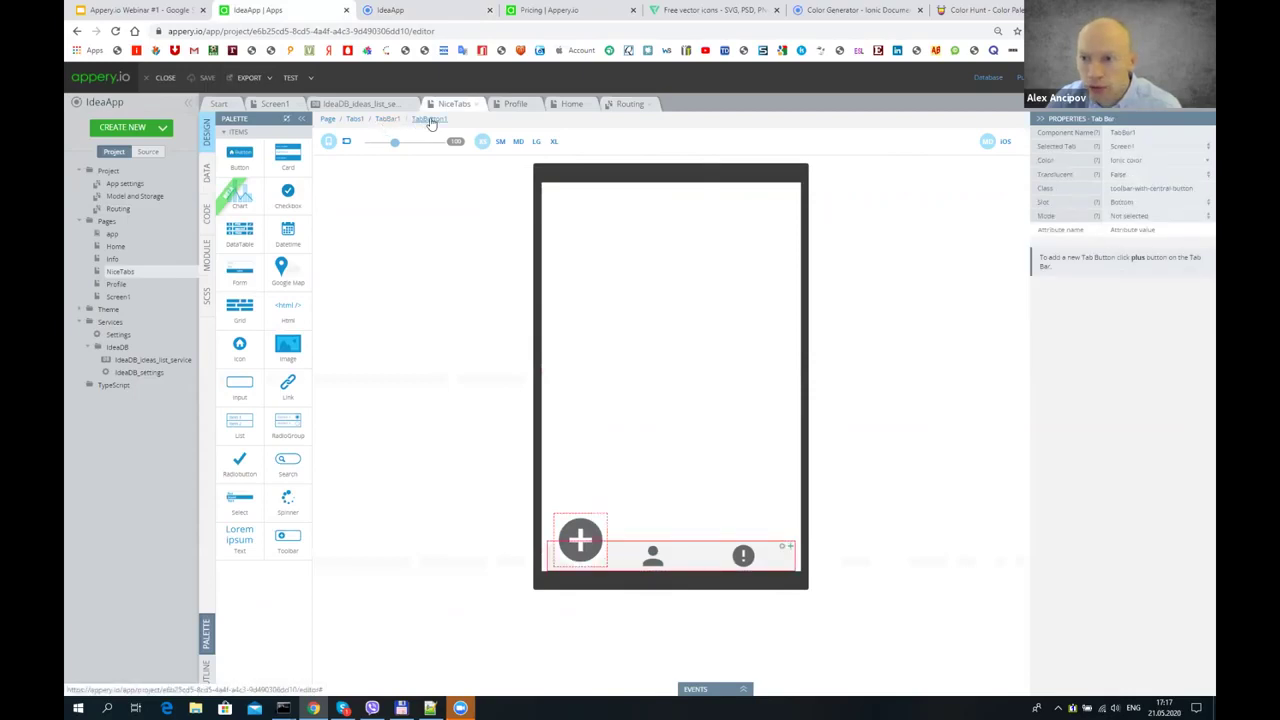
pyautogui.click(429, 119)
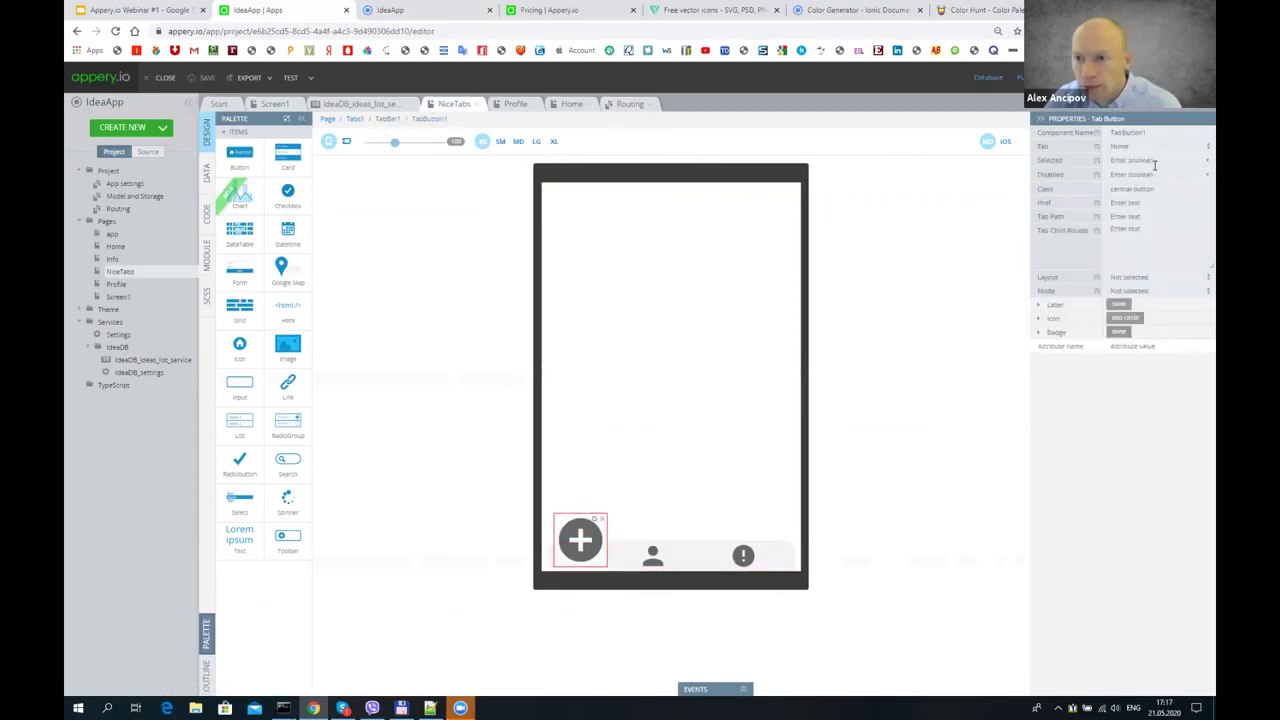
pyautogui.moveTo(1156, 189); pyautogui.dragTo(1058, 182)
pyautogui.hotkey('ctrl', 'c')
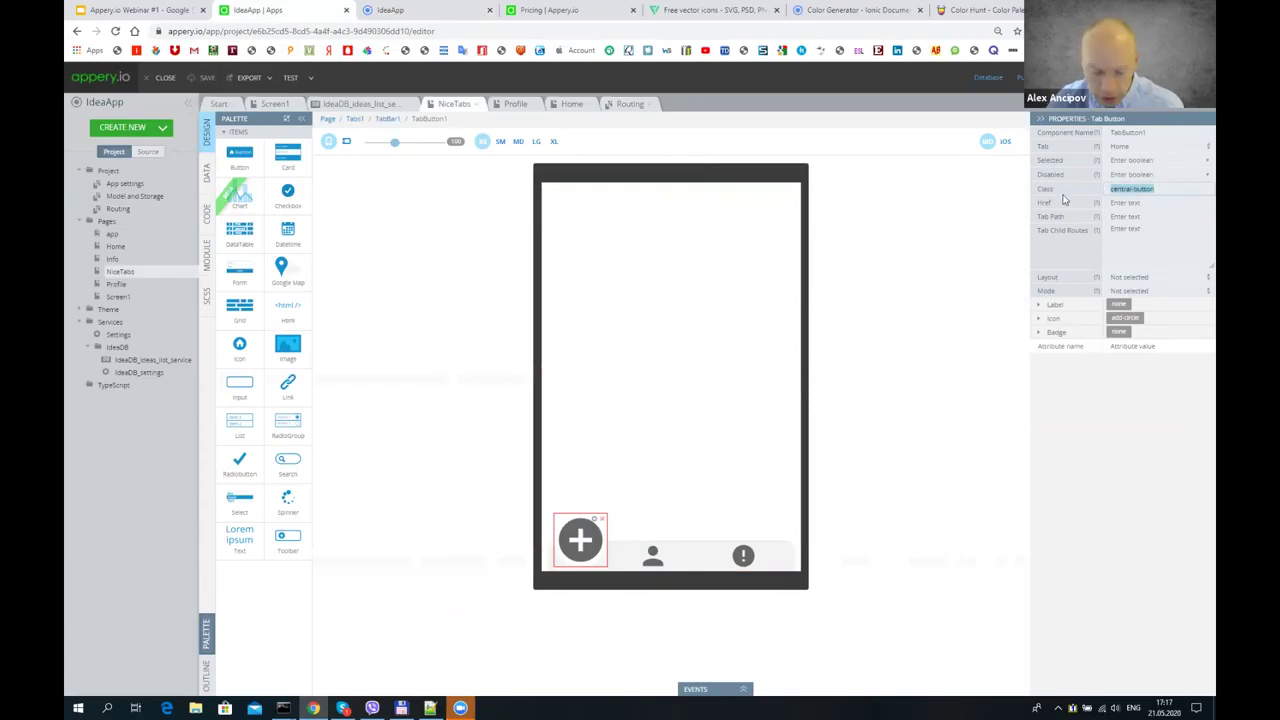
pyautogui.press('BackSpace')
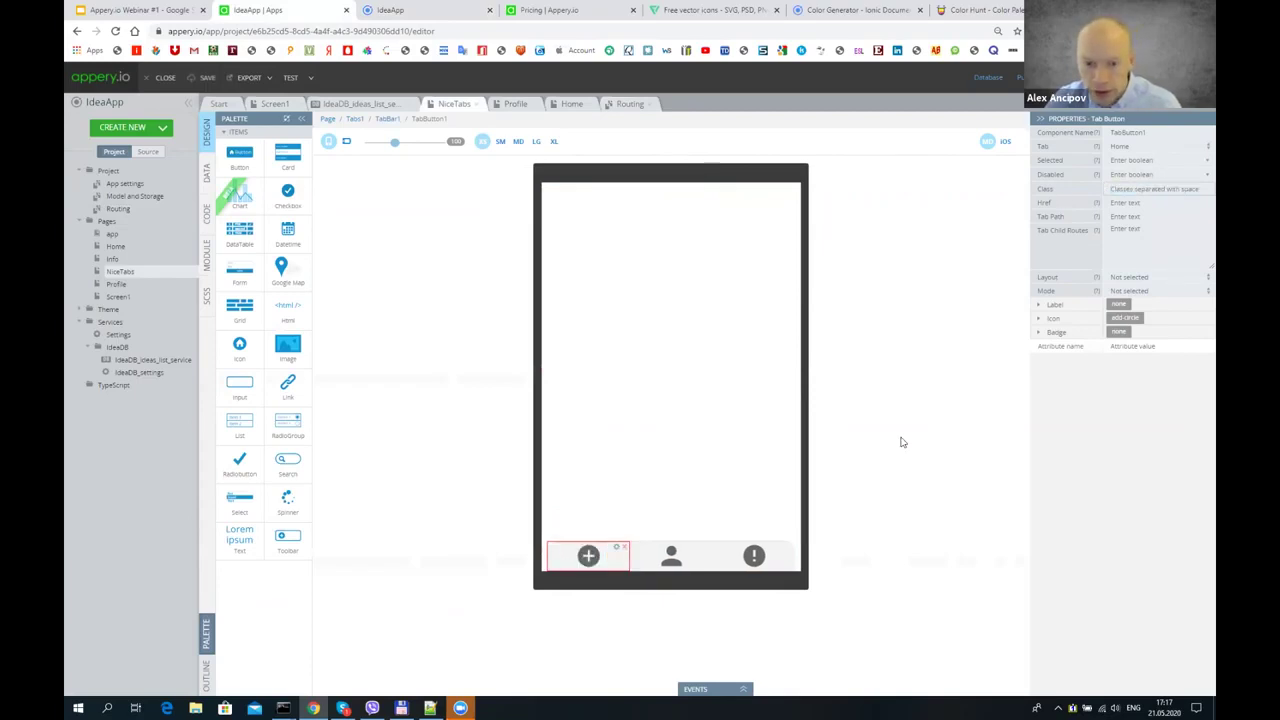
pyautogui.click(695, 558)
pyautogui.click(1137, 190)
pyautogui.hotkey('ctrl', 'v')
pyautogui.click(213, 79)
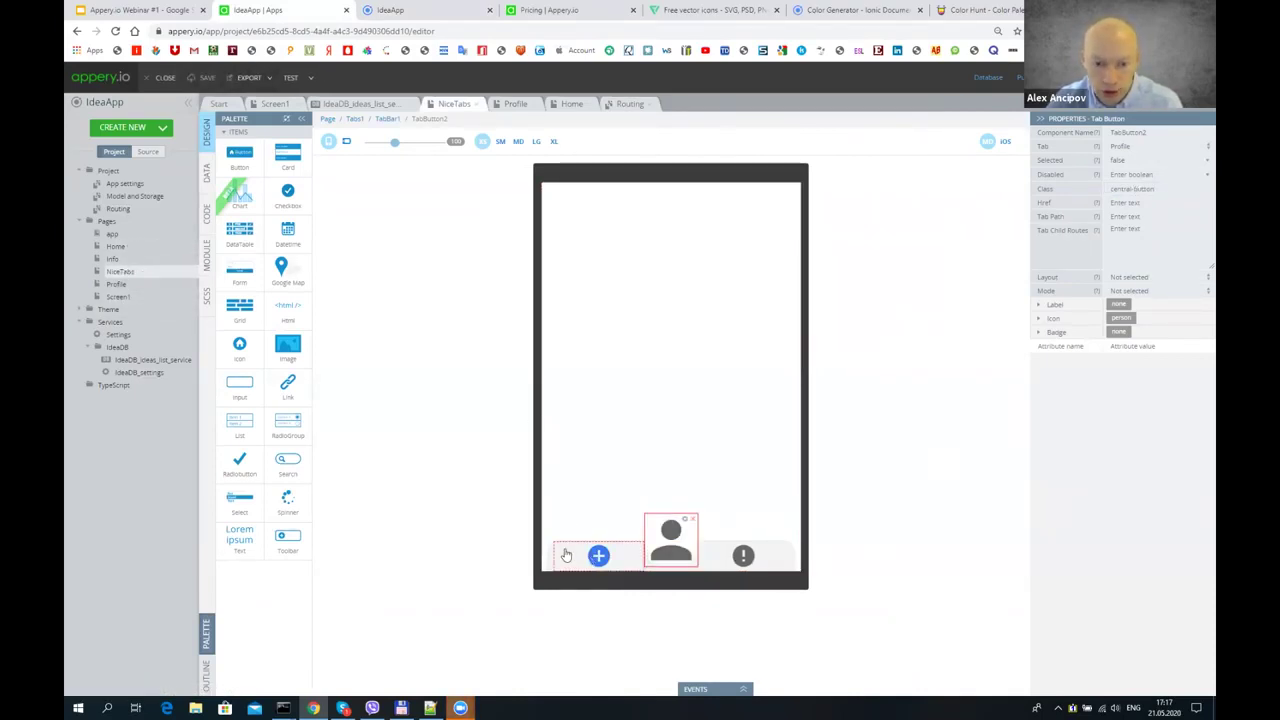
# - Try Profile as the tab bar's Selected Tab, save, then set it back to Screen1
pyautogui.click(387, 119)
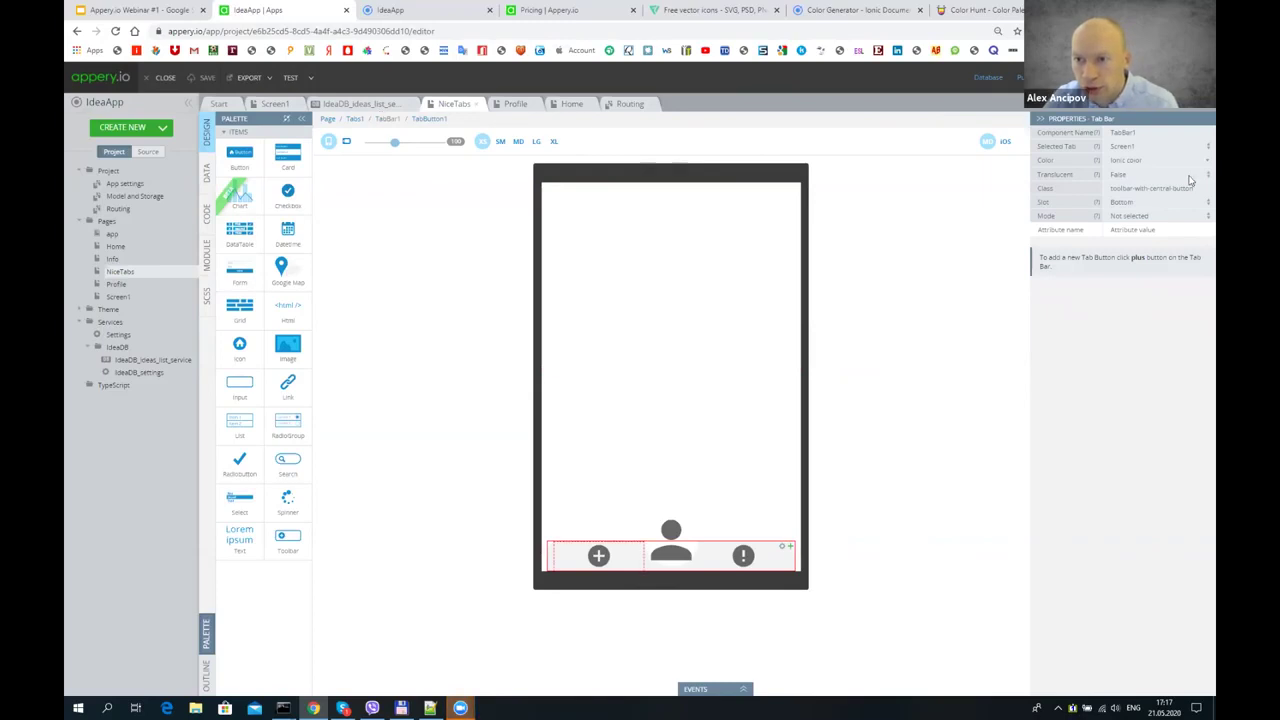
pyautogui.click(1137, 147)
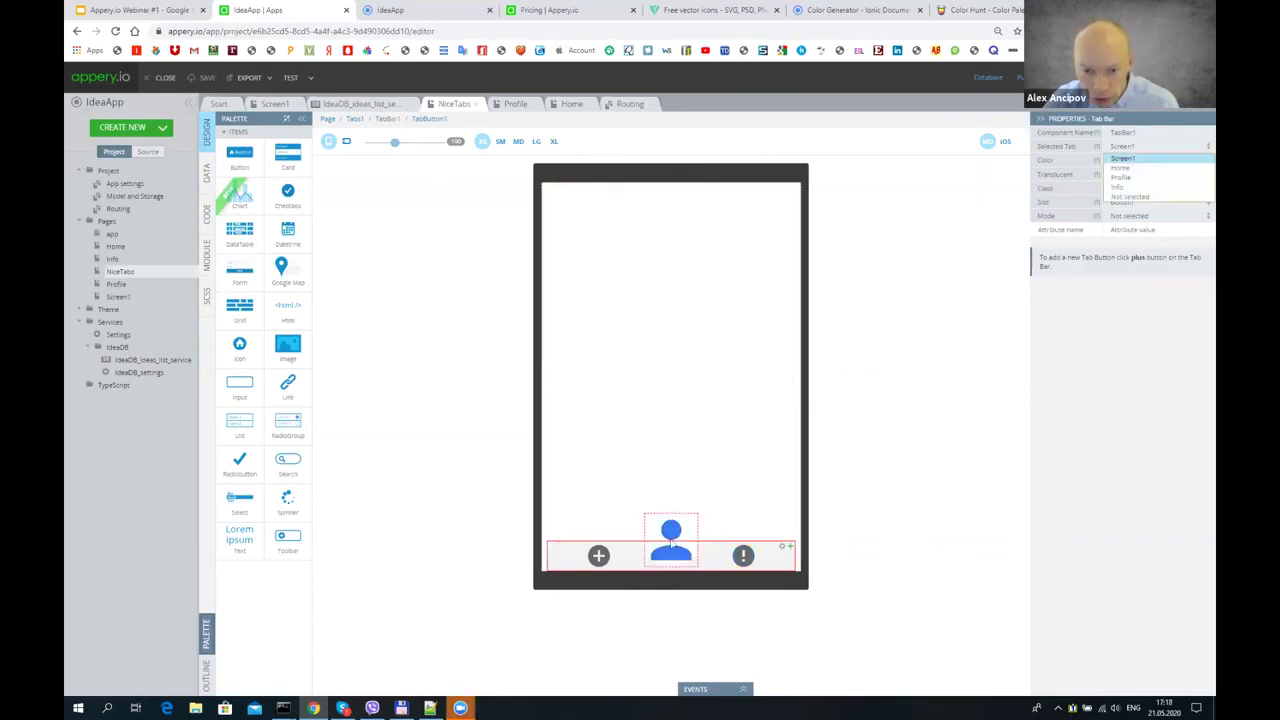
pyautogui.click(1140, 179)
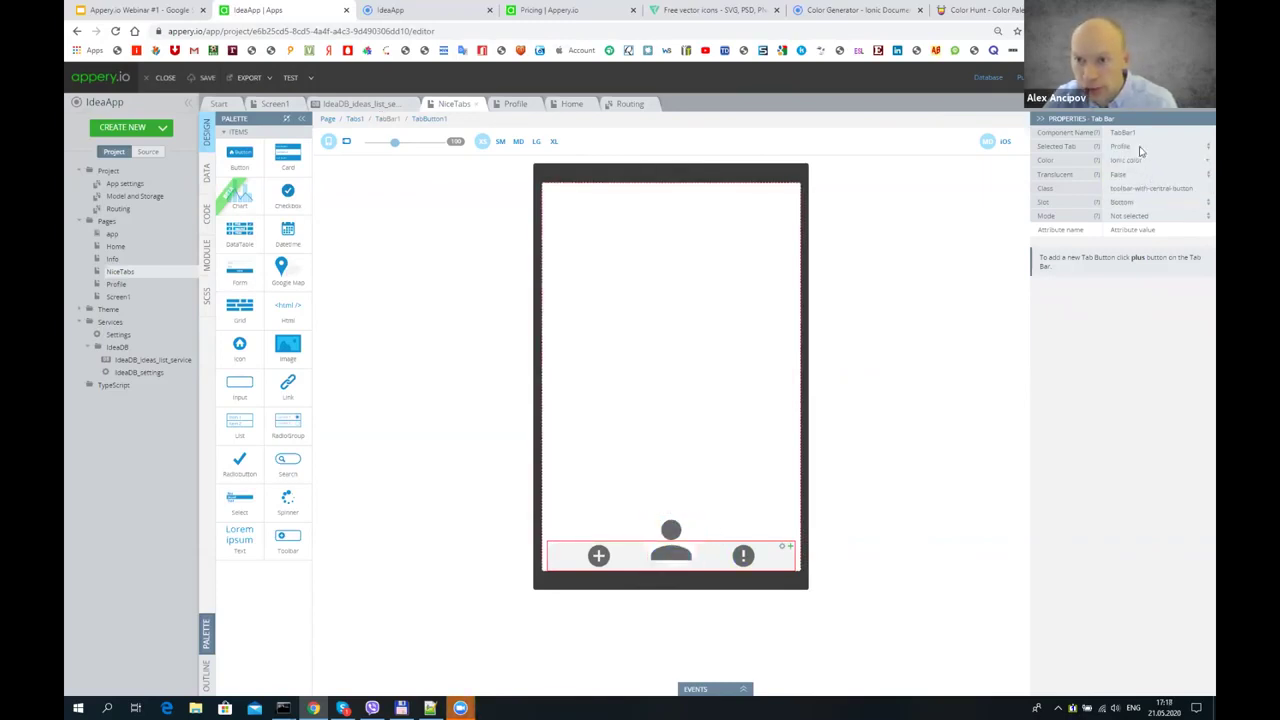
pyautogui.click(207, 78)
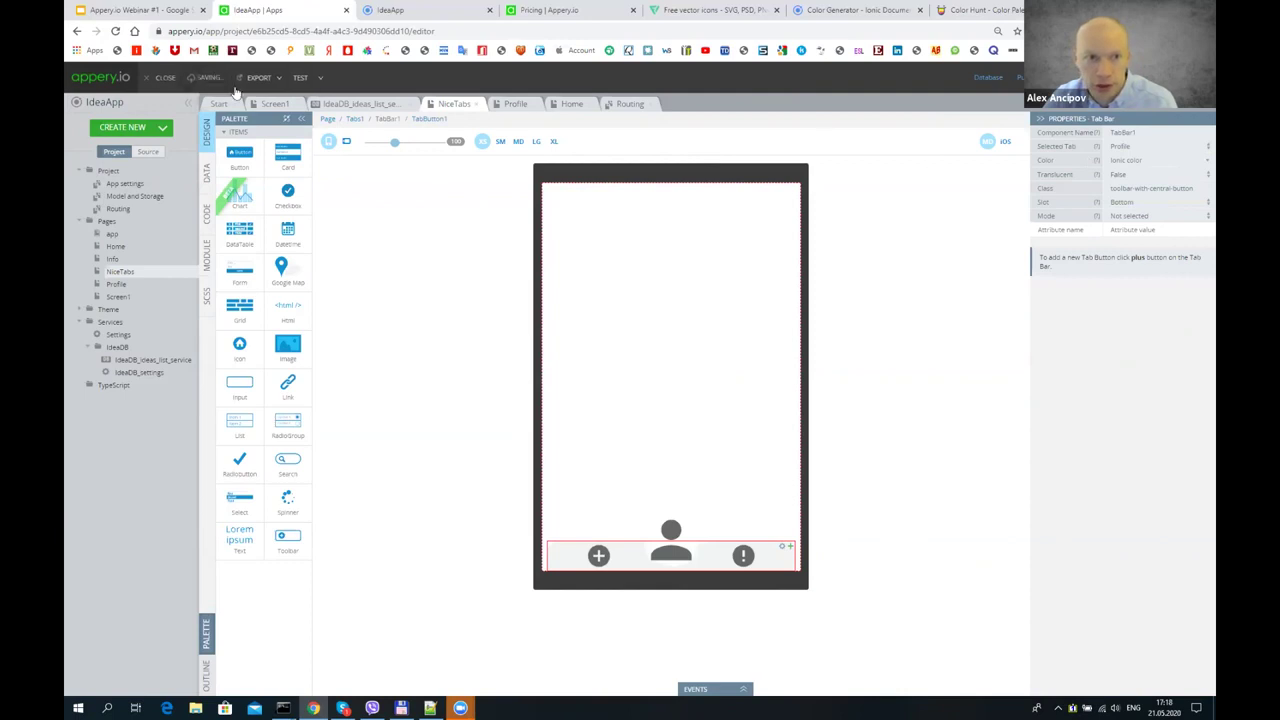
pyautogui.click(1133, 150)
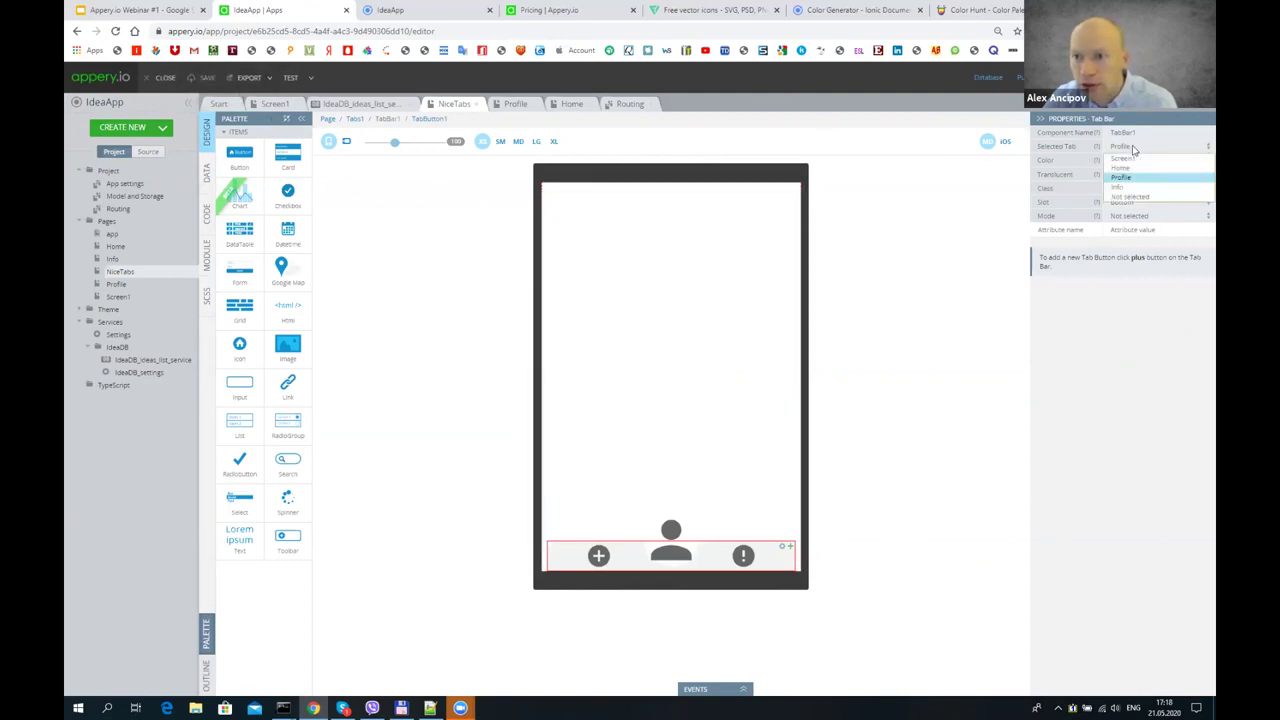
pyautogui.click(1130, 158)
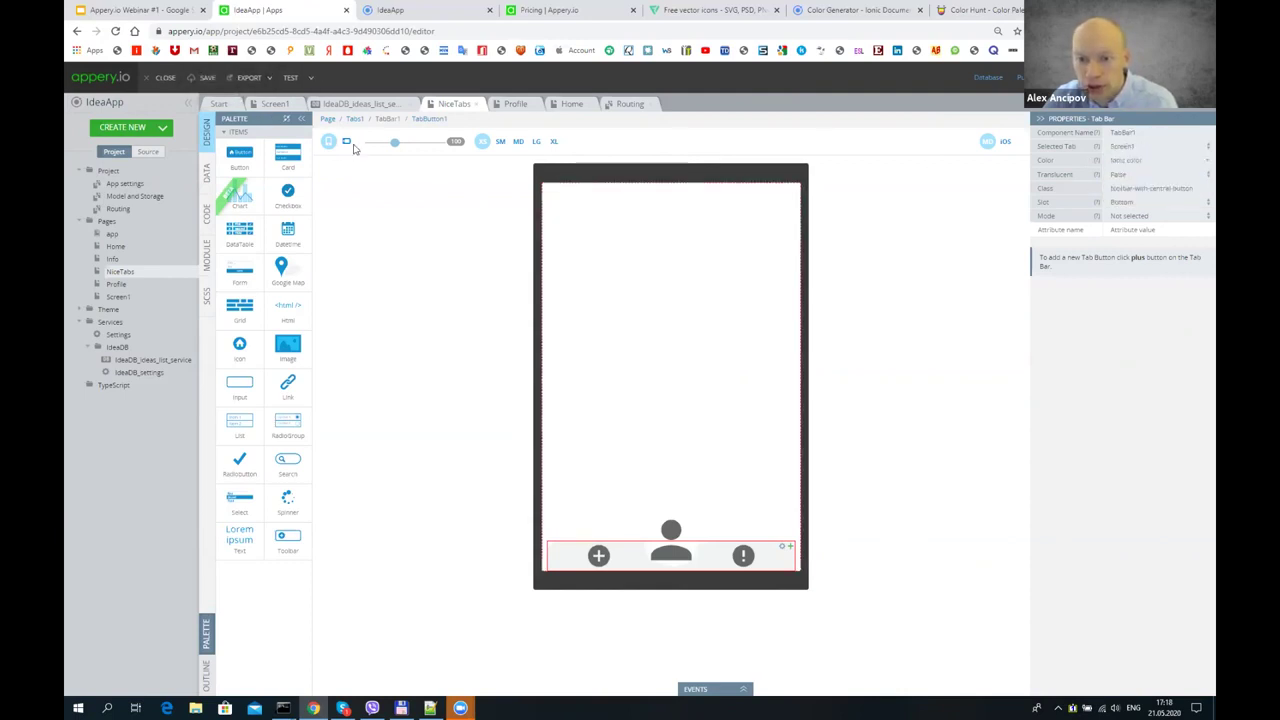
pyautogui.click(290, 77)
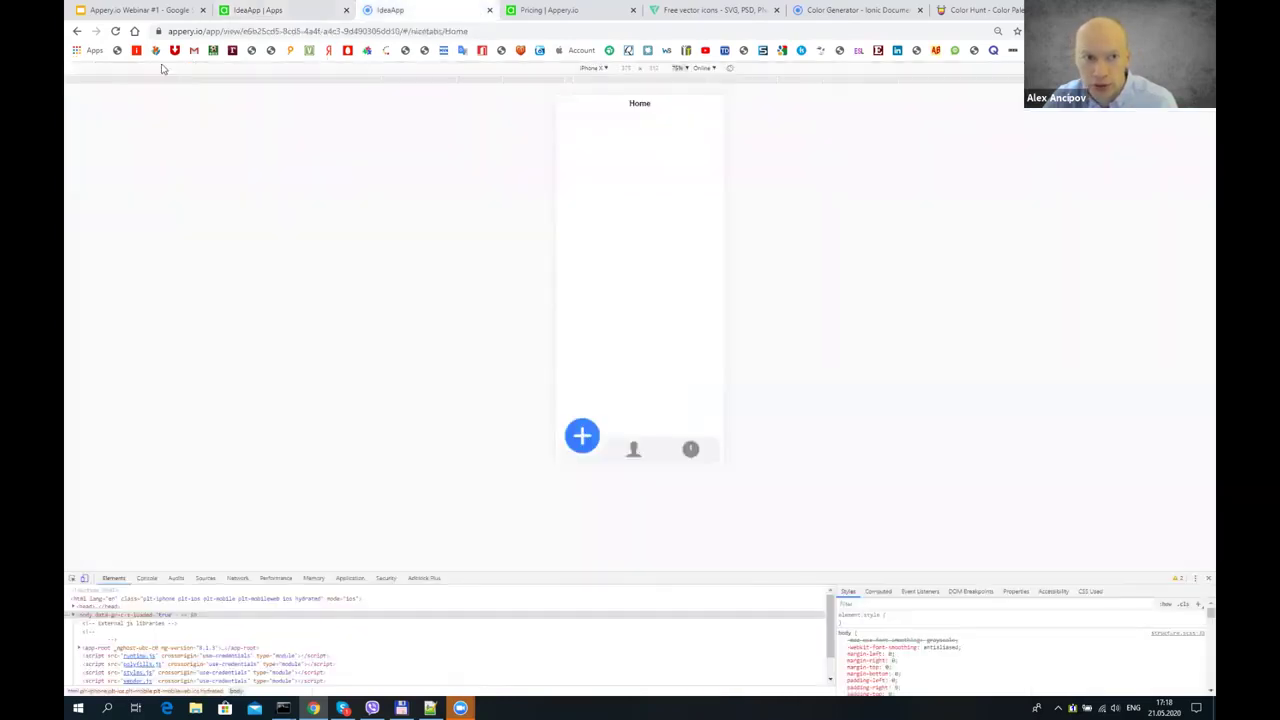
# - Reload and check the app preview, then select the centre profile tab button on NiceTabs
pyautogui.click(115, 32)
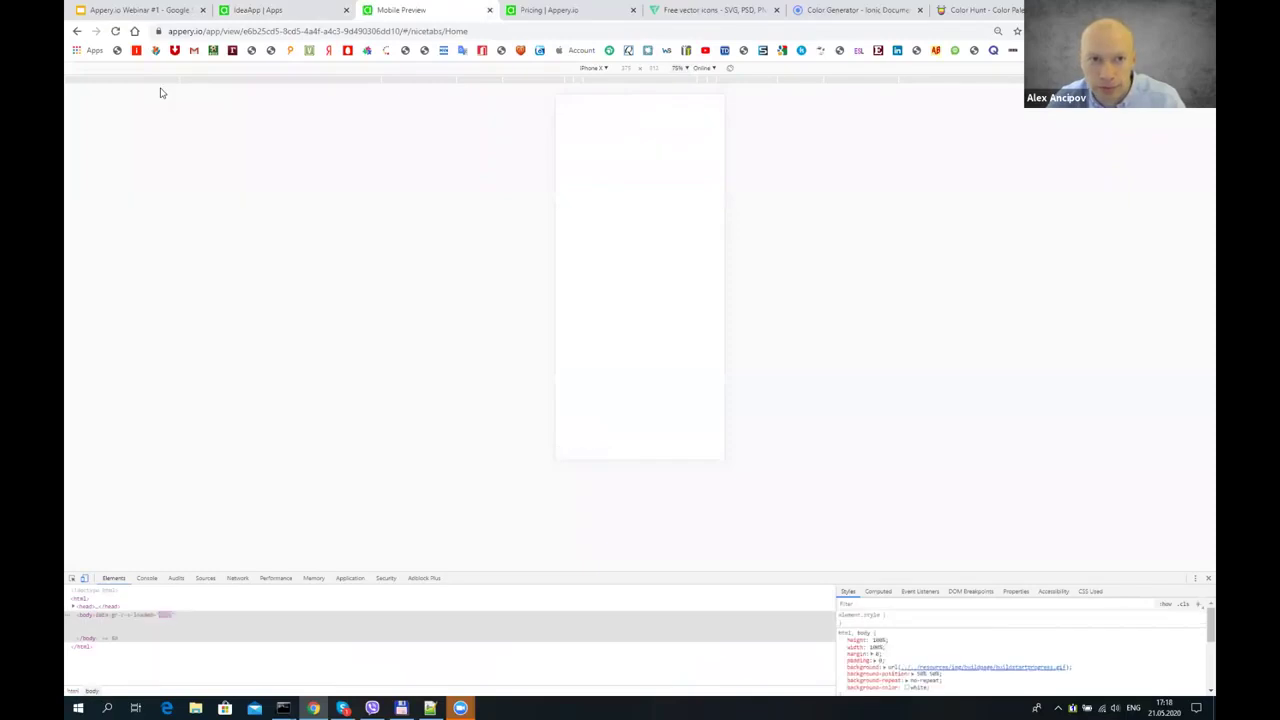
pyautogui.click(255, 10)
pyautogui.click(289, 78)
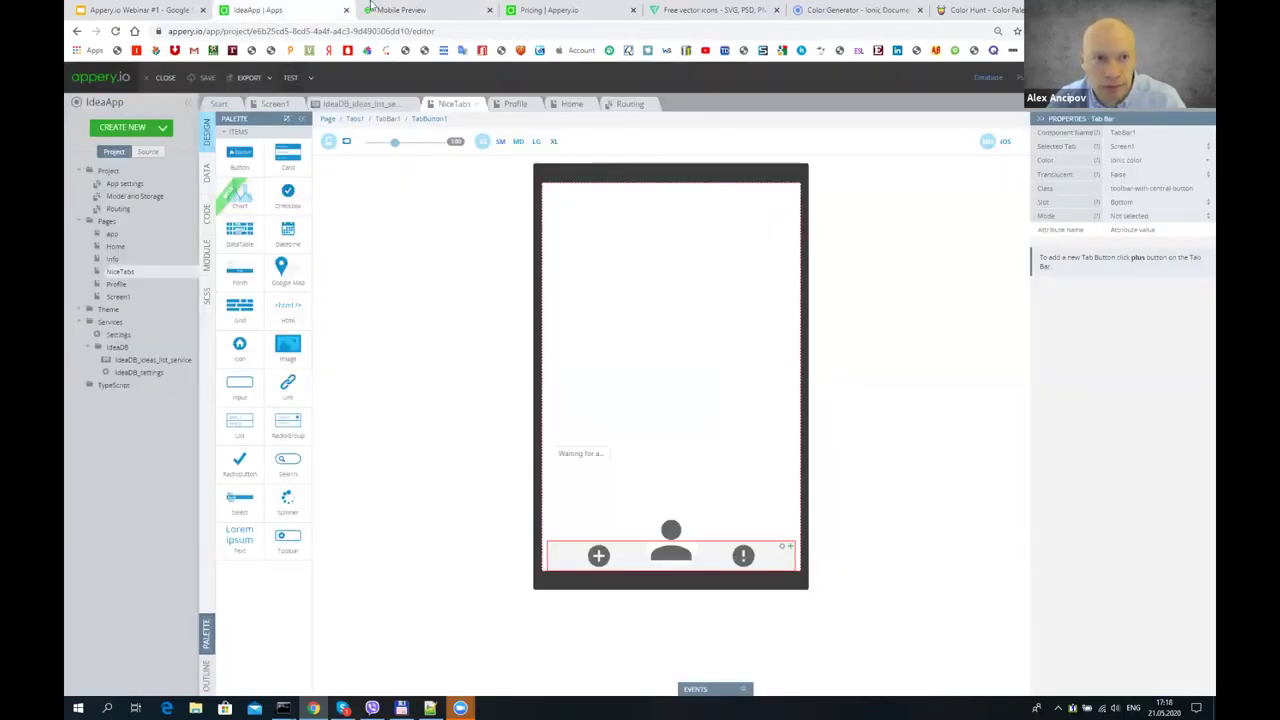
pyautogui.click(391, 9)
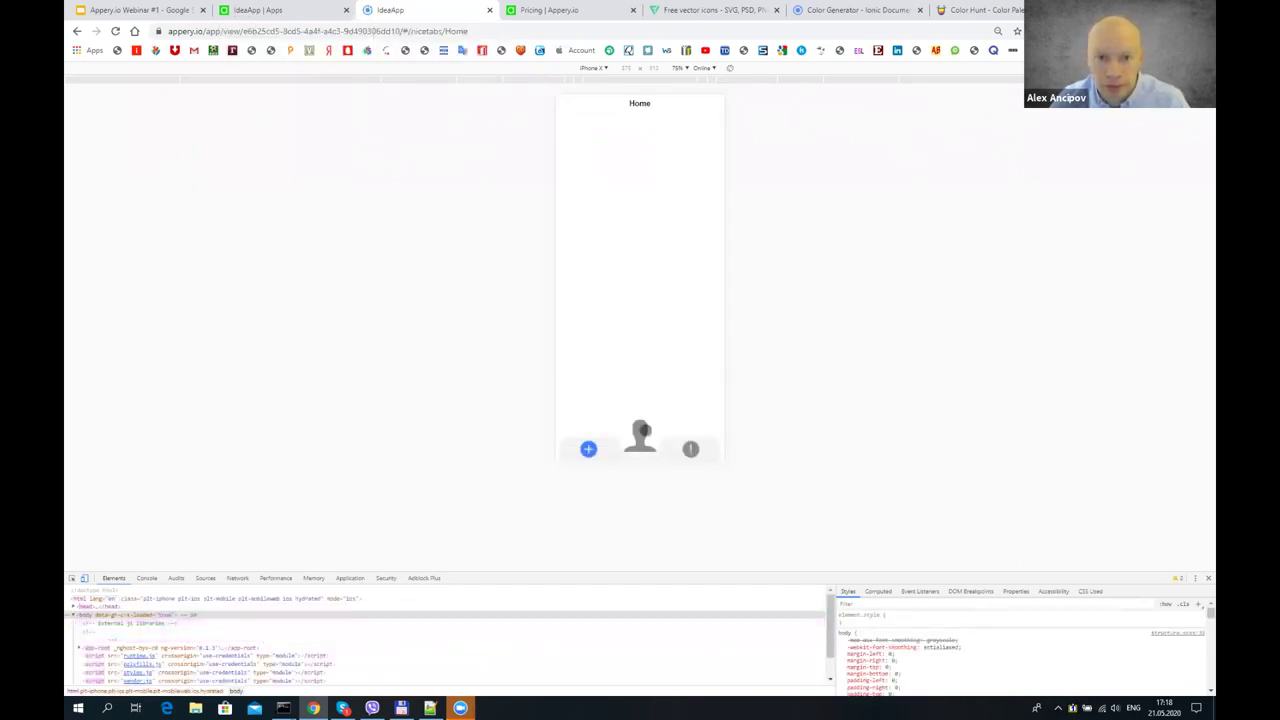
pyautogui.click(257, 9)
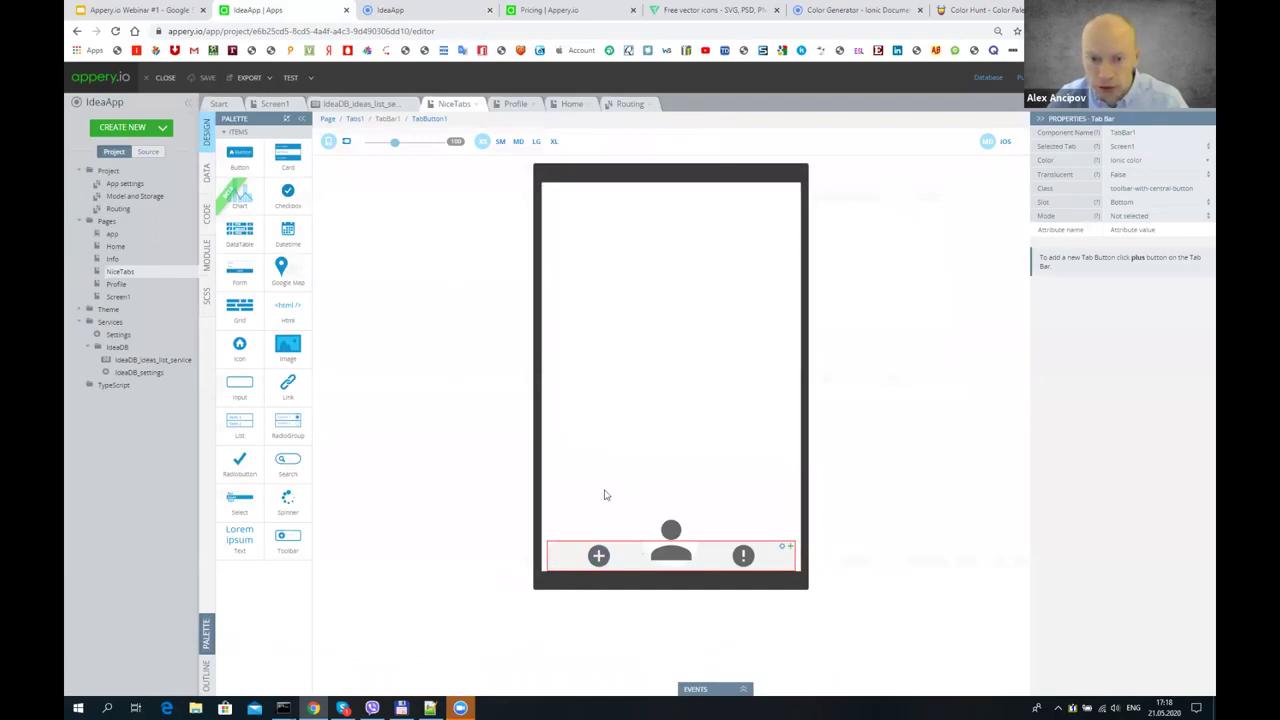
pyautogui.click(424, 120)
pyautogui.click(397, 119)
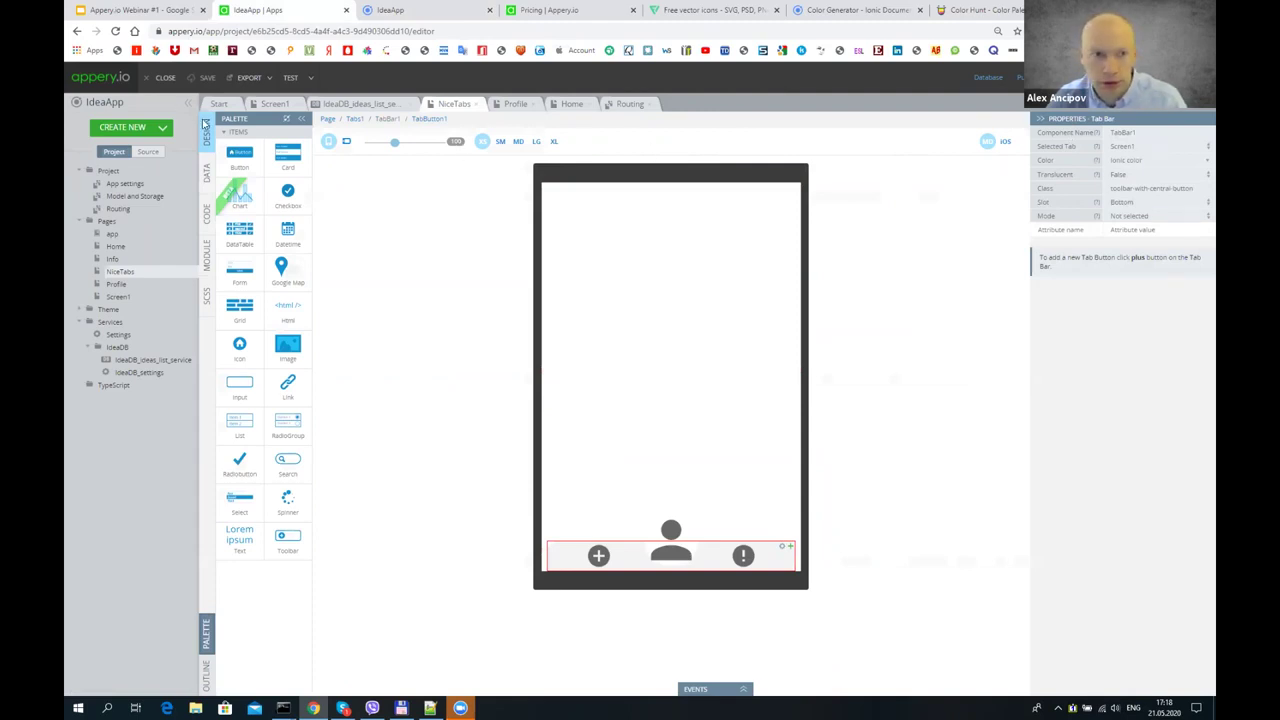
pyautogui.click(667, 543)
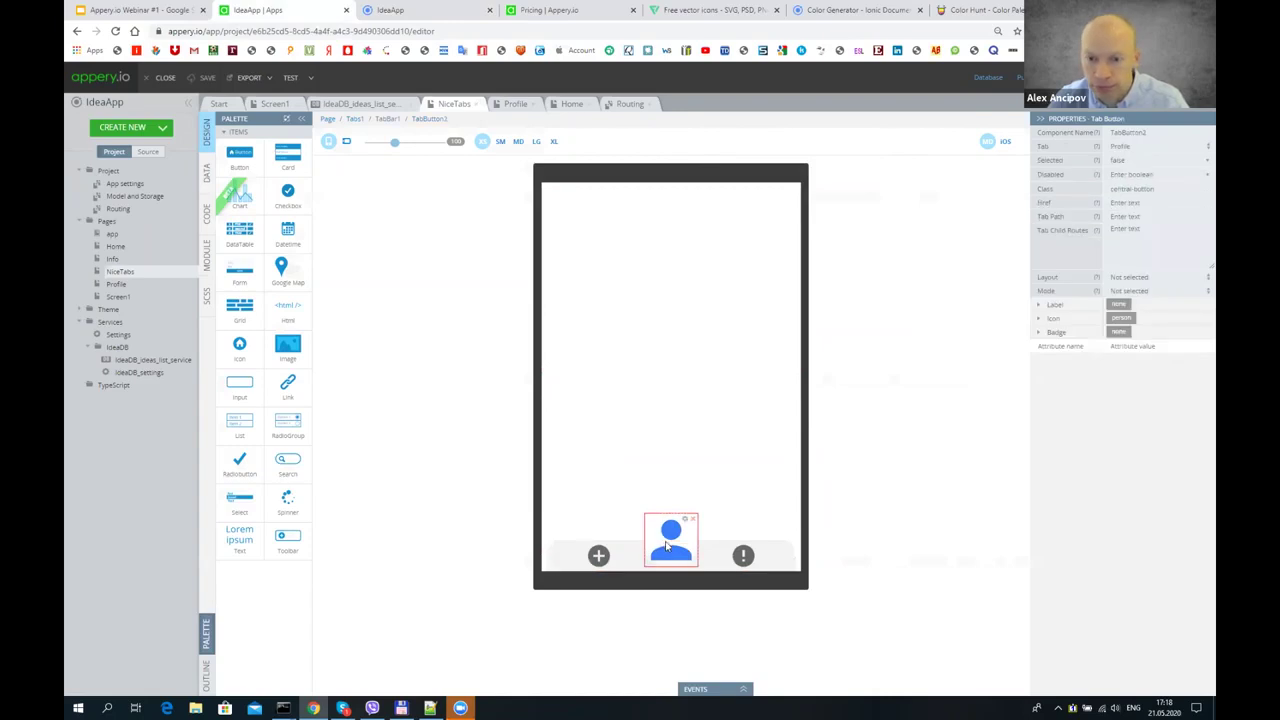
# - Set the centre tab button's Tab to Screen1, save, and launch a test preview
pyautogui.click(1130, 147)
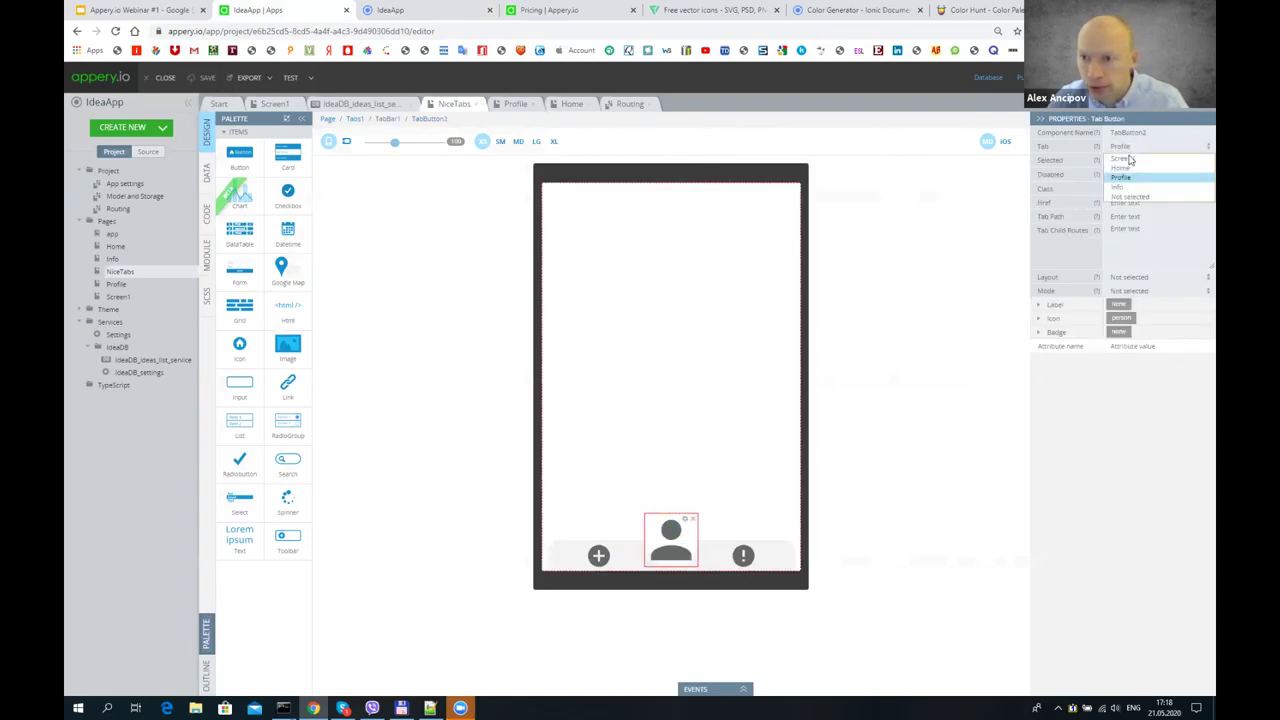
pyautogui.click(1130, 178)
pyautogui.click(205, 77)
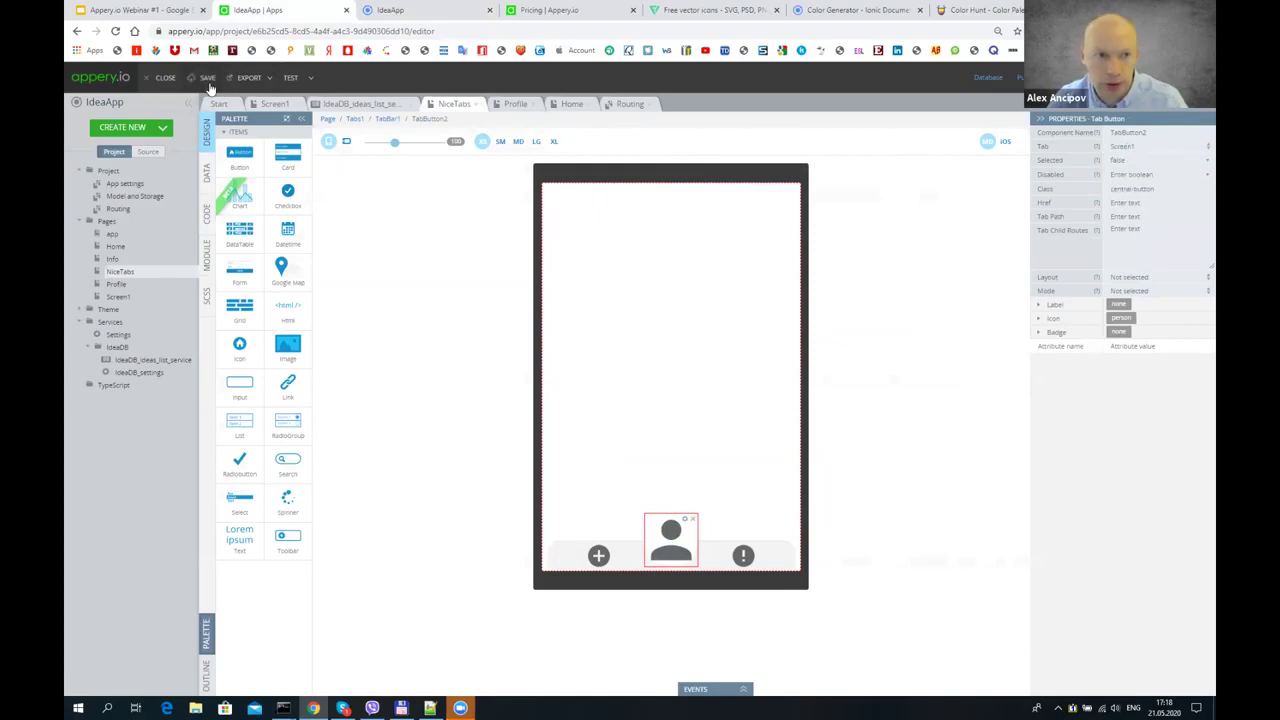
pyautogui.click(300, 78)
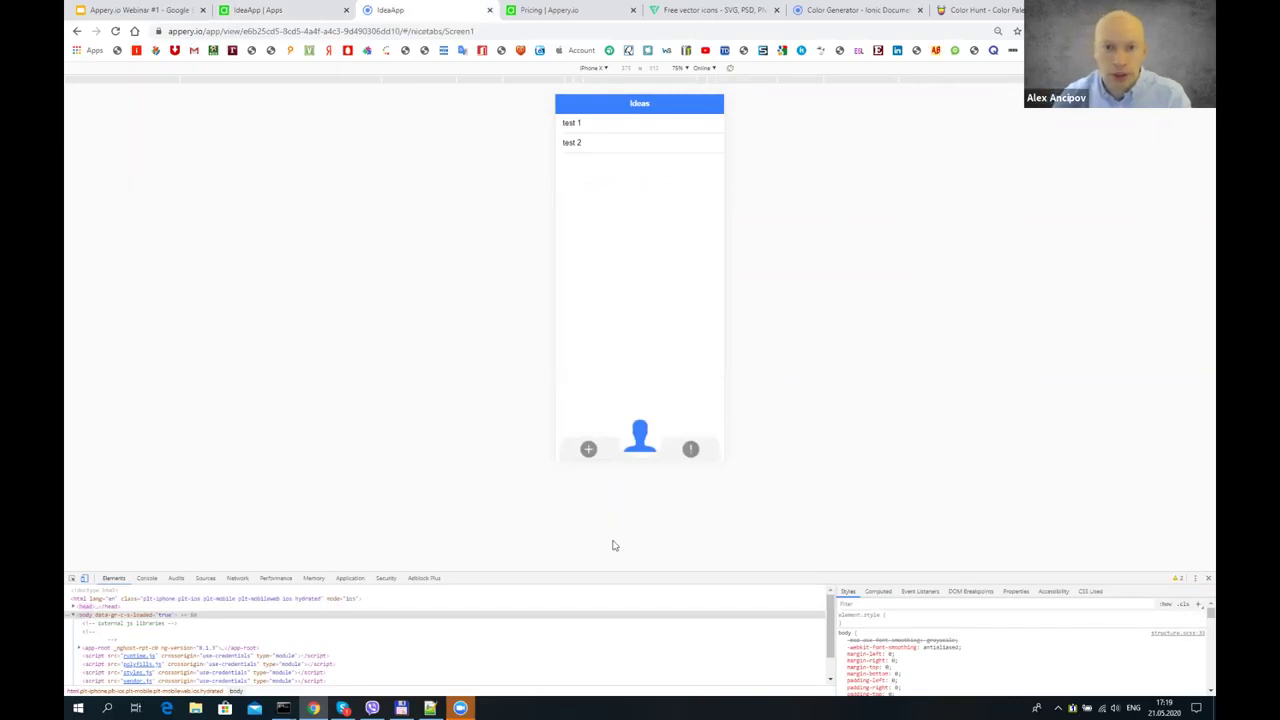
# - Browse the centre tab's built-in icon set without changing its person icon, then view Flaticon
pyautogui.click(287, 8)
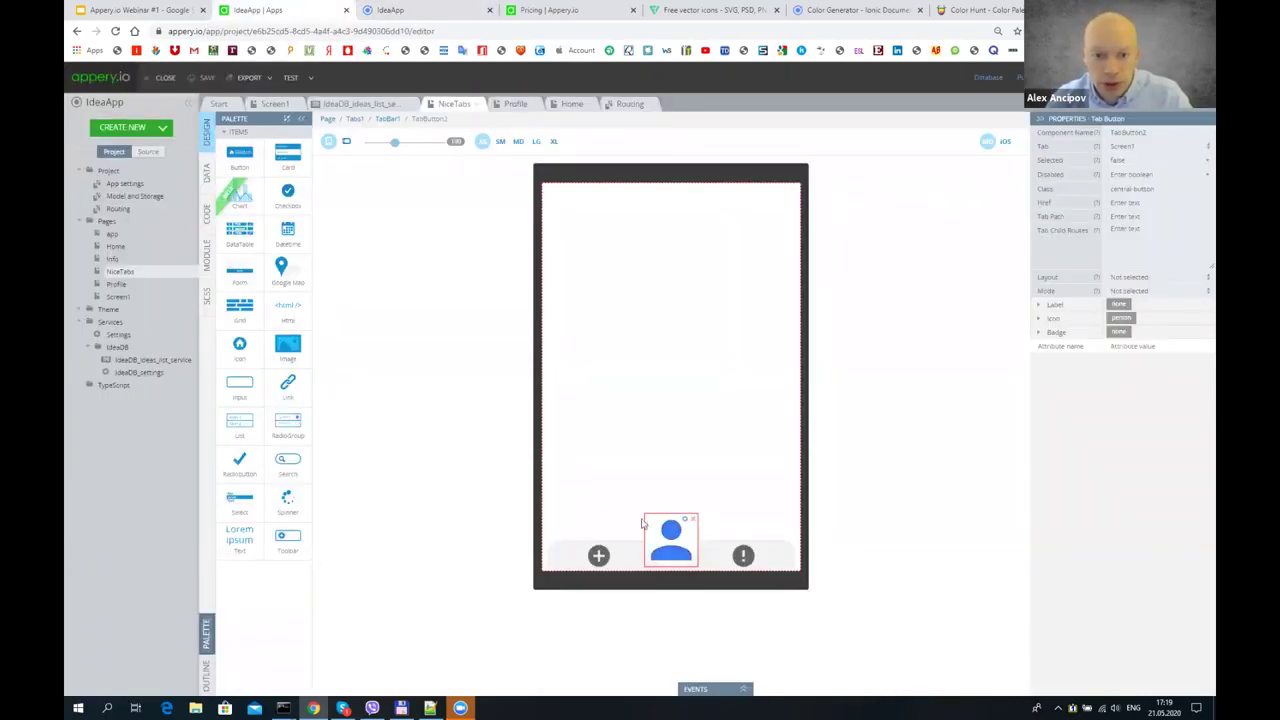
pyautogui.click(1040, 320)
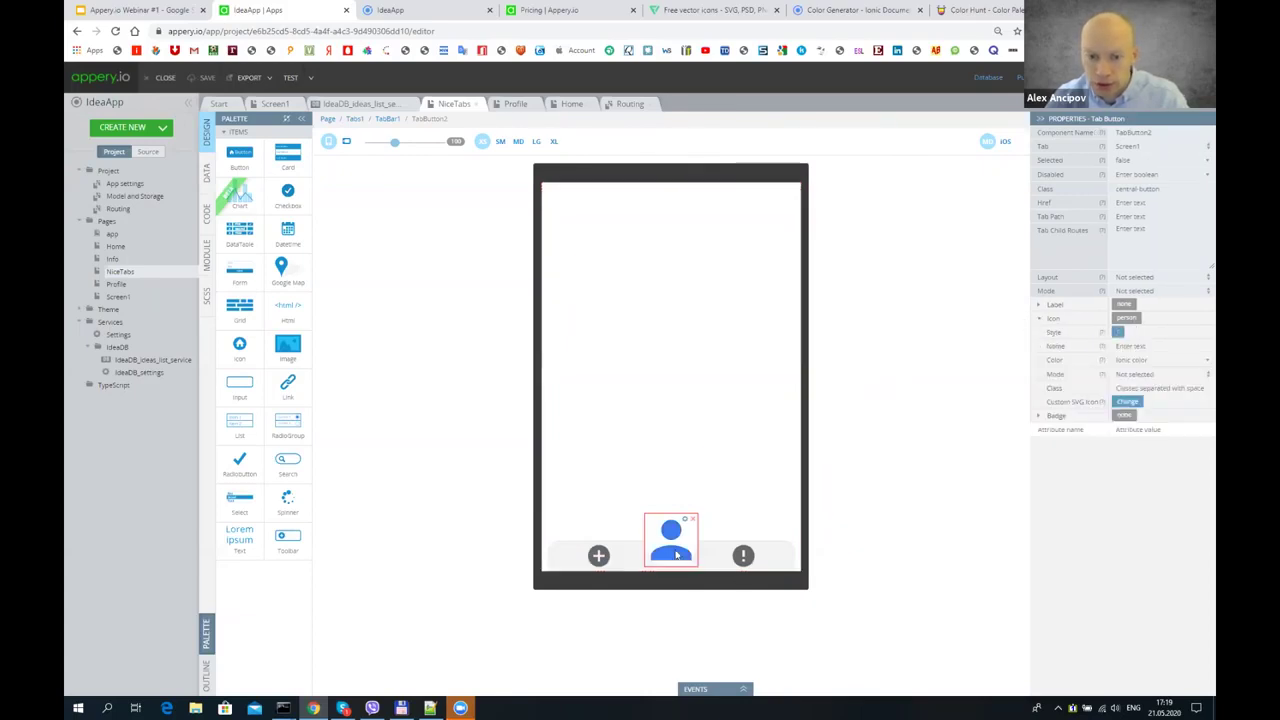
pyautogui.click(1120, 333)
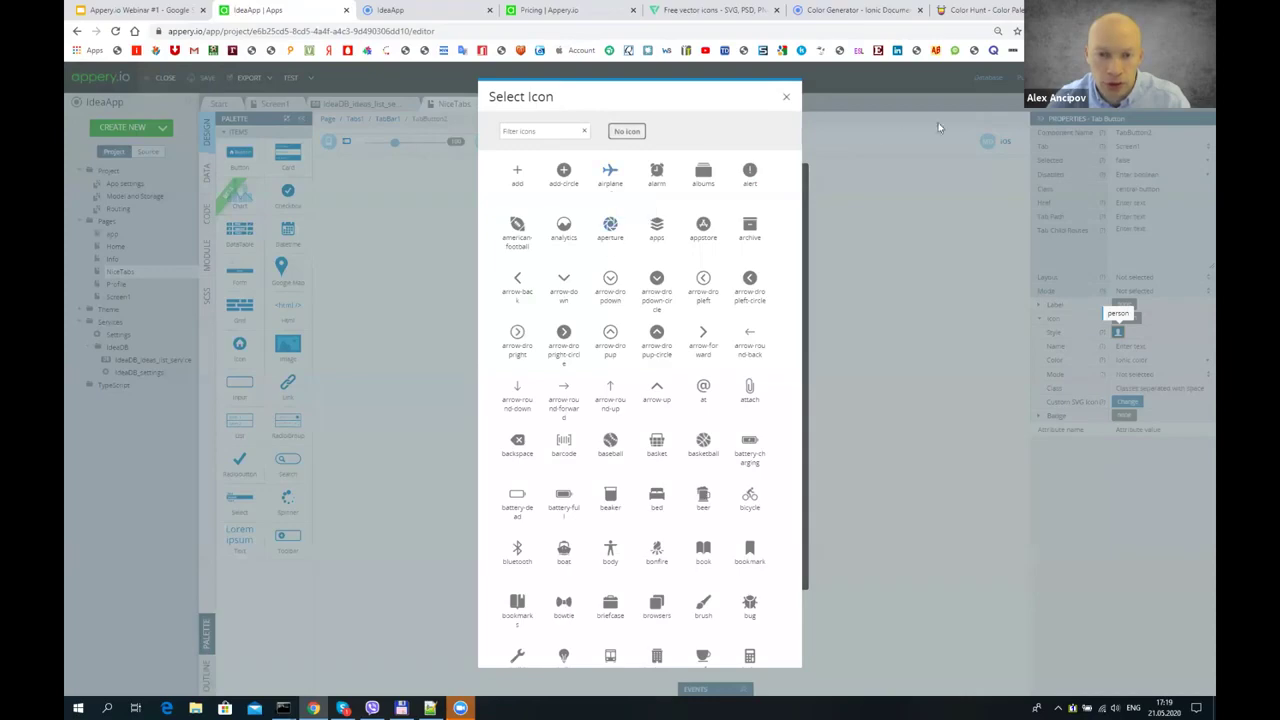
pyautogui.click(786, 98)
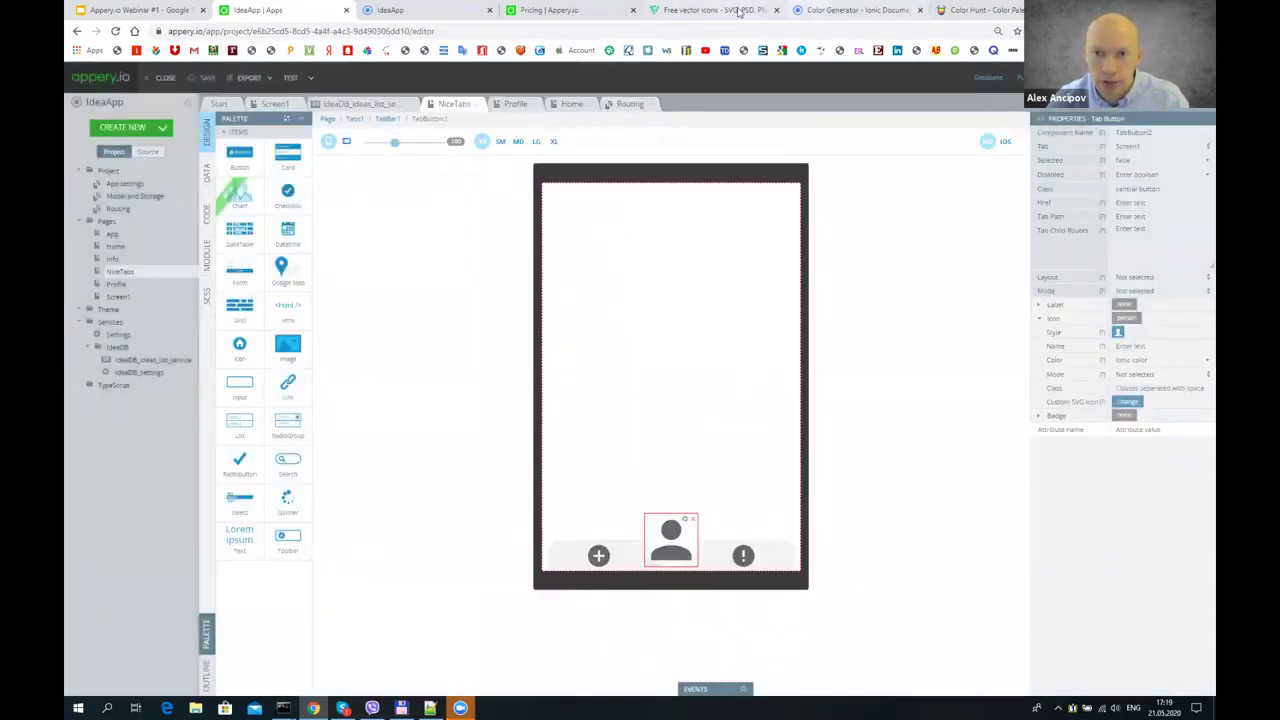
pyautogui.click(712, 10)
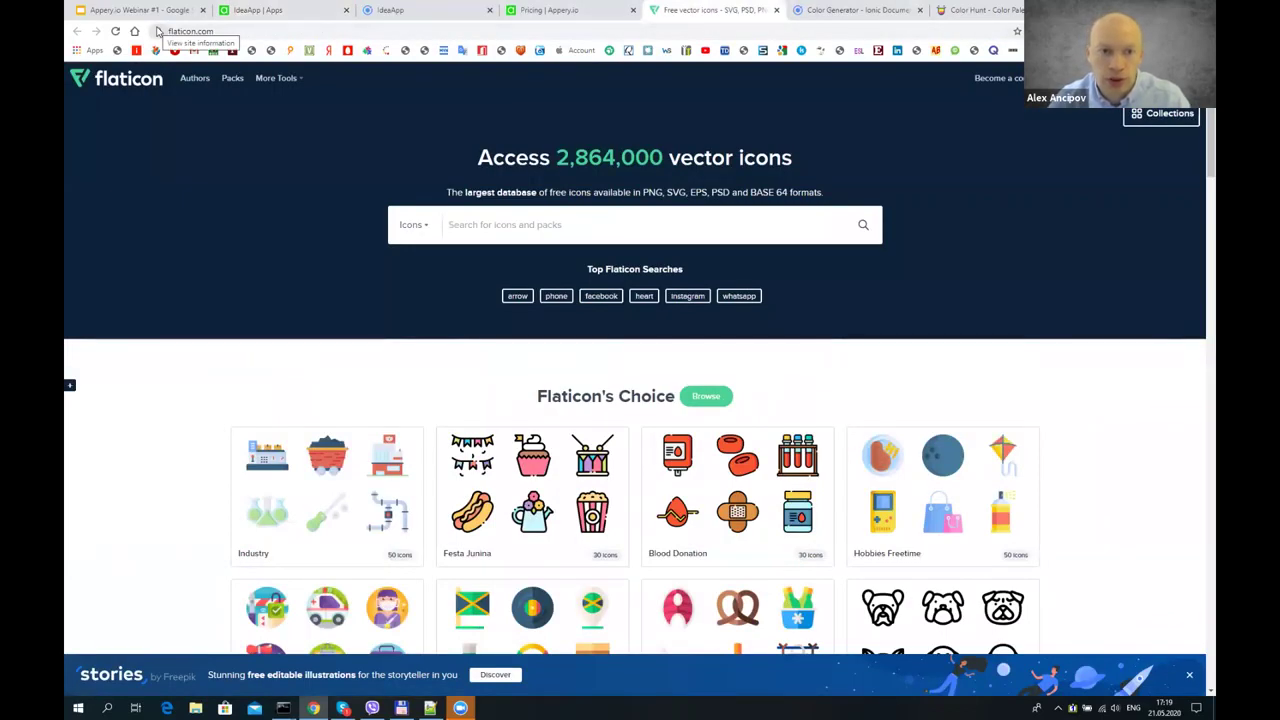
# - Search Flaticon for "idea" icons
pyautogui.scroll(-2, 477, 160)
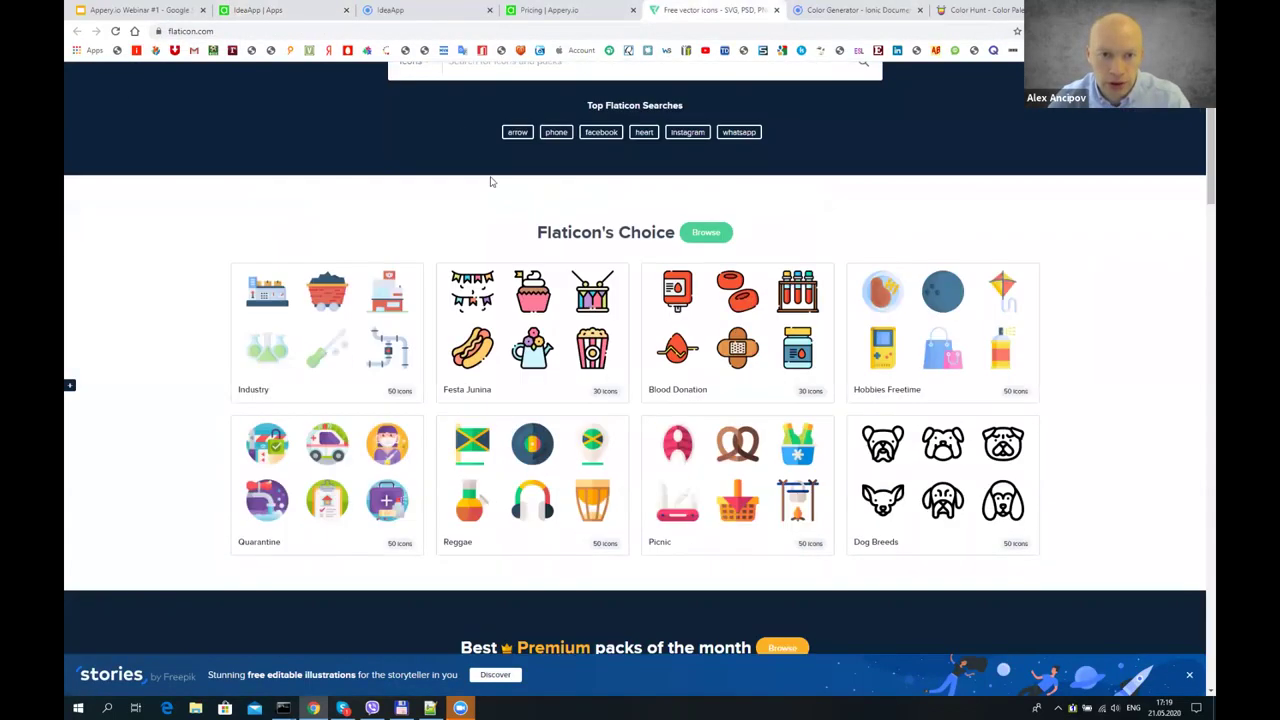
pyautogui.scroll(2, 477, 229)
pyautogui.click(479, 233)
pyautogui.write('bra')
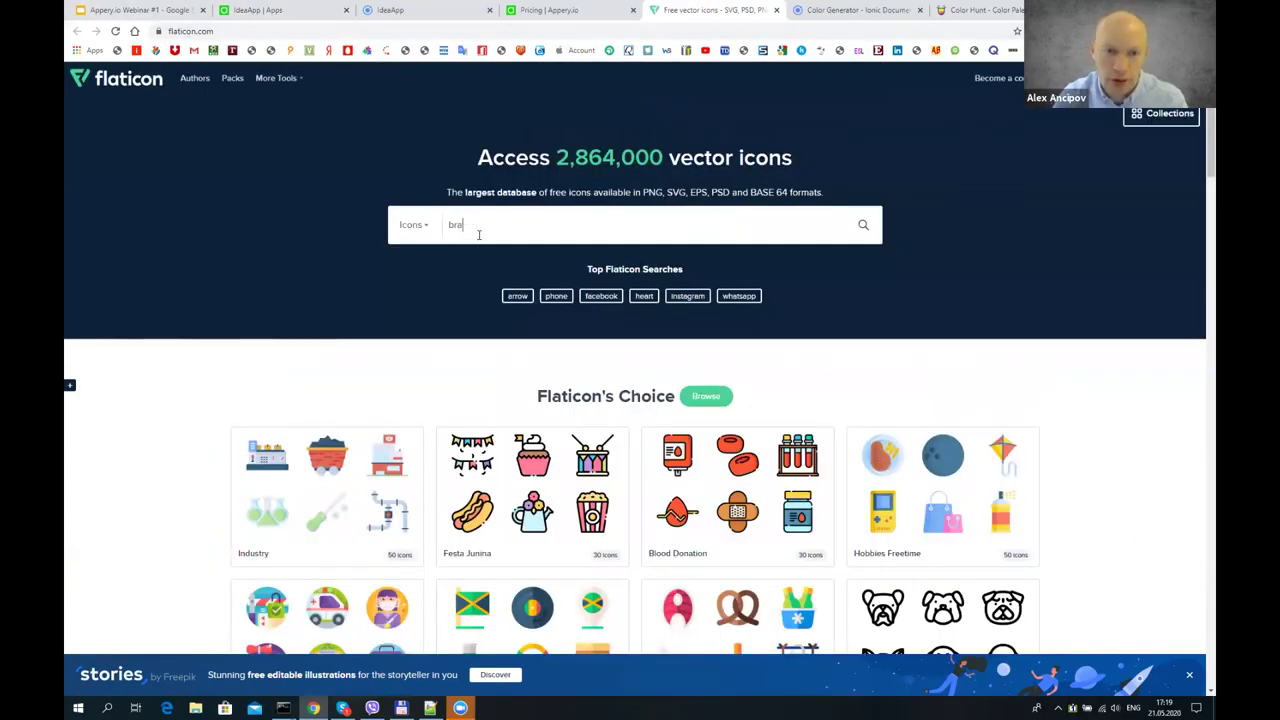
pyautogui.press('BackSpace')
pyautogui.write('idea')
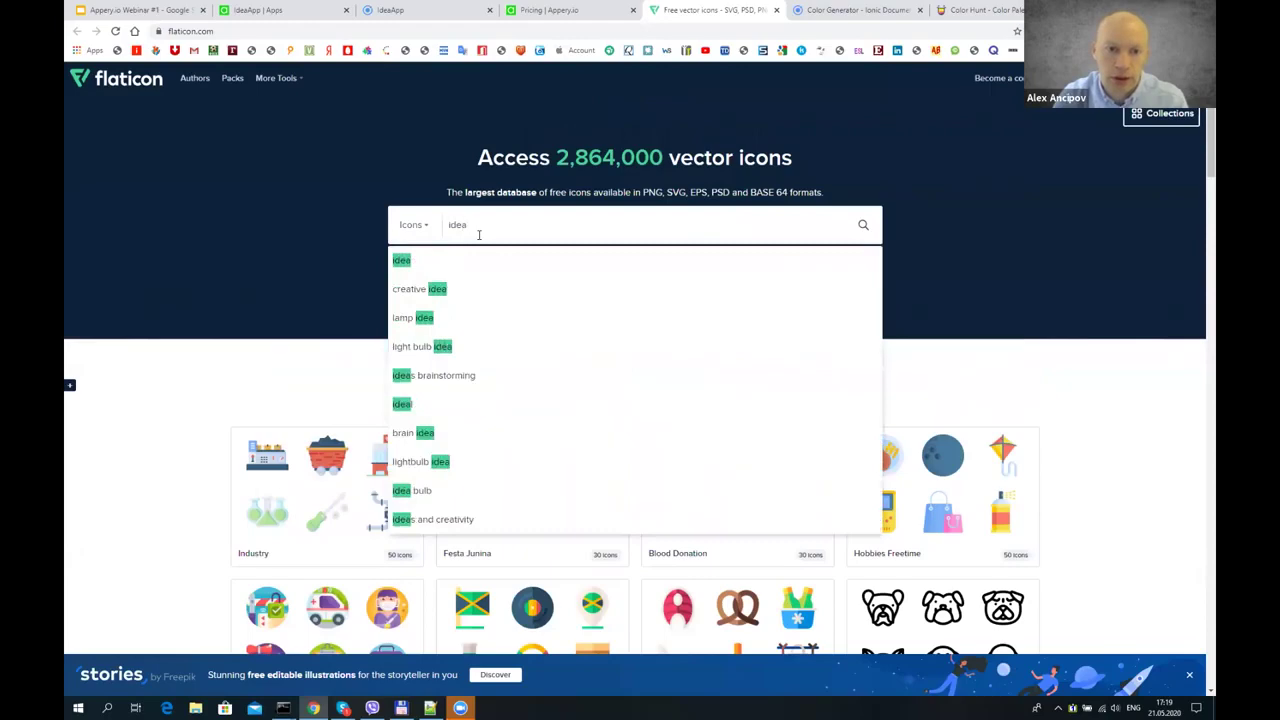
pyautogui.press('Return')
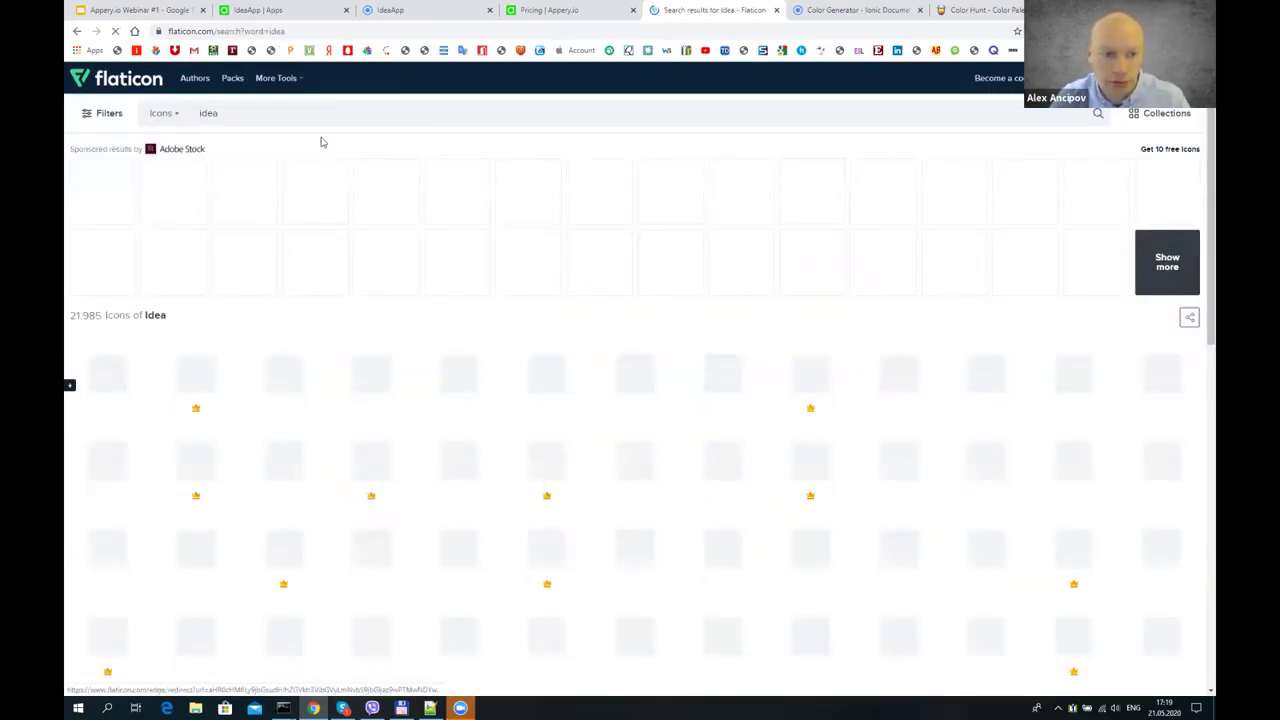
# - Download the lineal Innovation light-bulb icon from the results as a free SVG
pyautogui.scroll(-1, 466, 275)
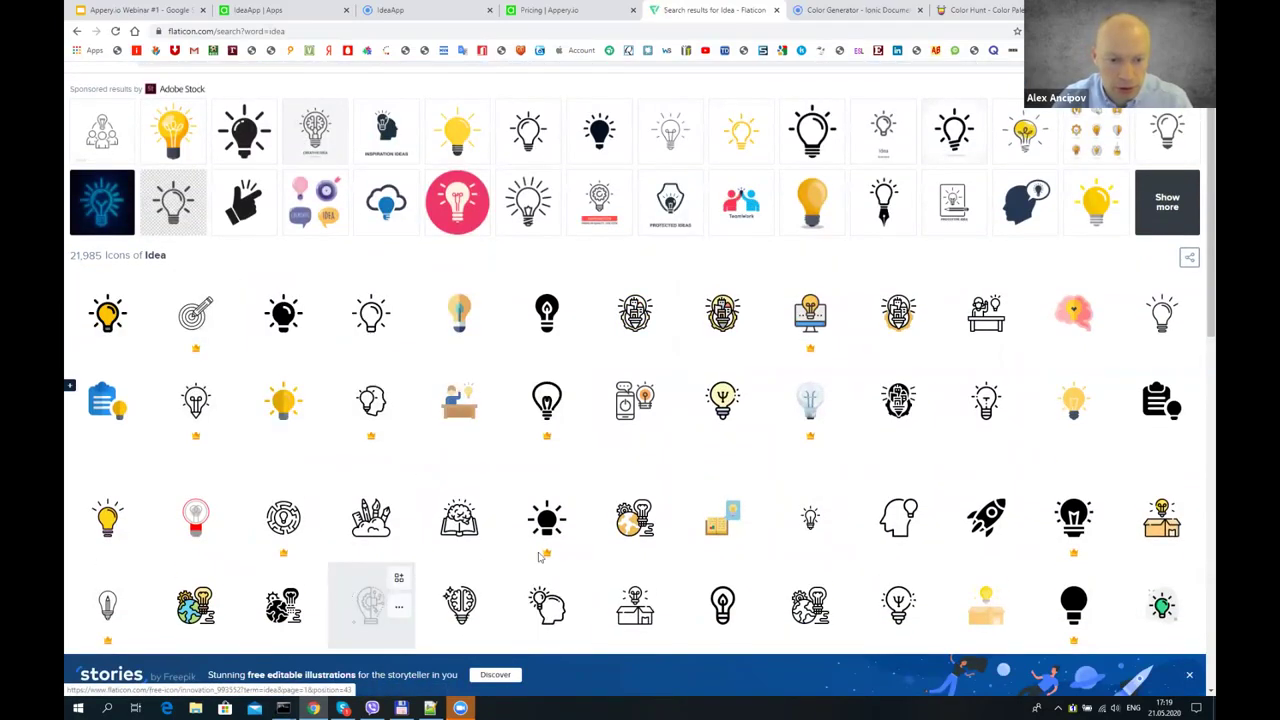
pyautogui.scroll(-2, 691, 534)
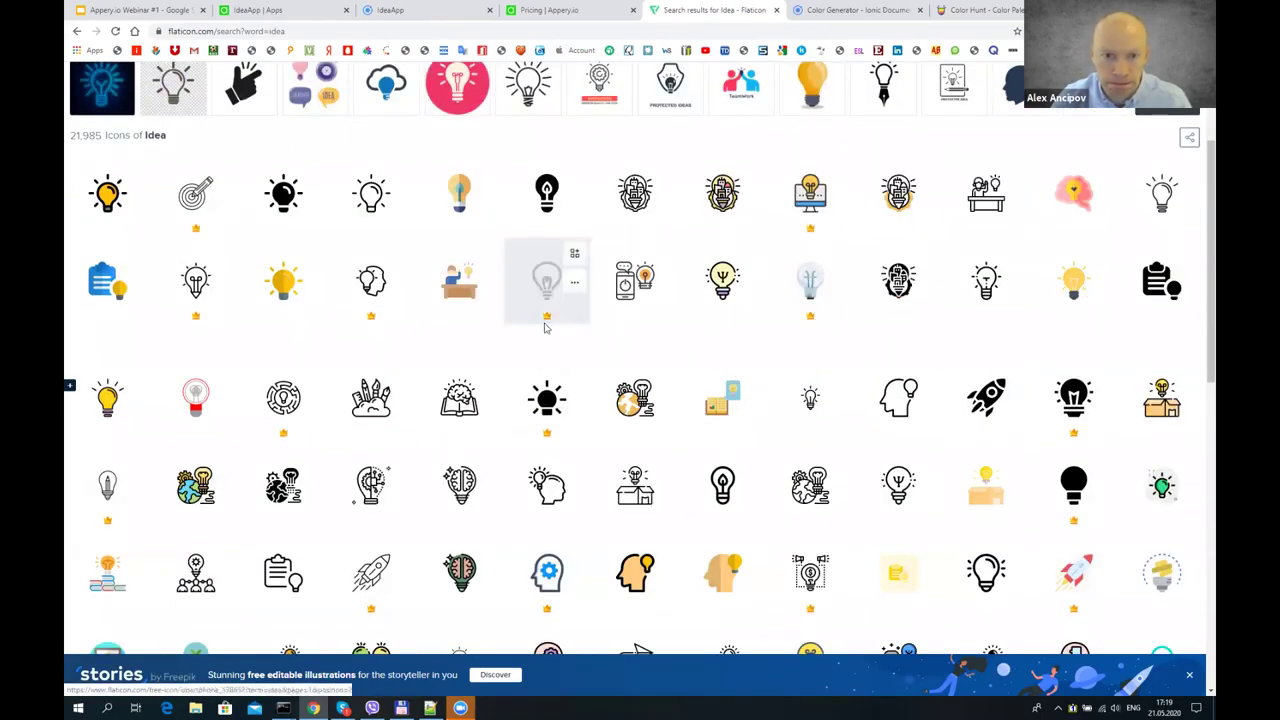
pyautogui.click(370, 482)
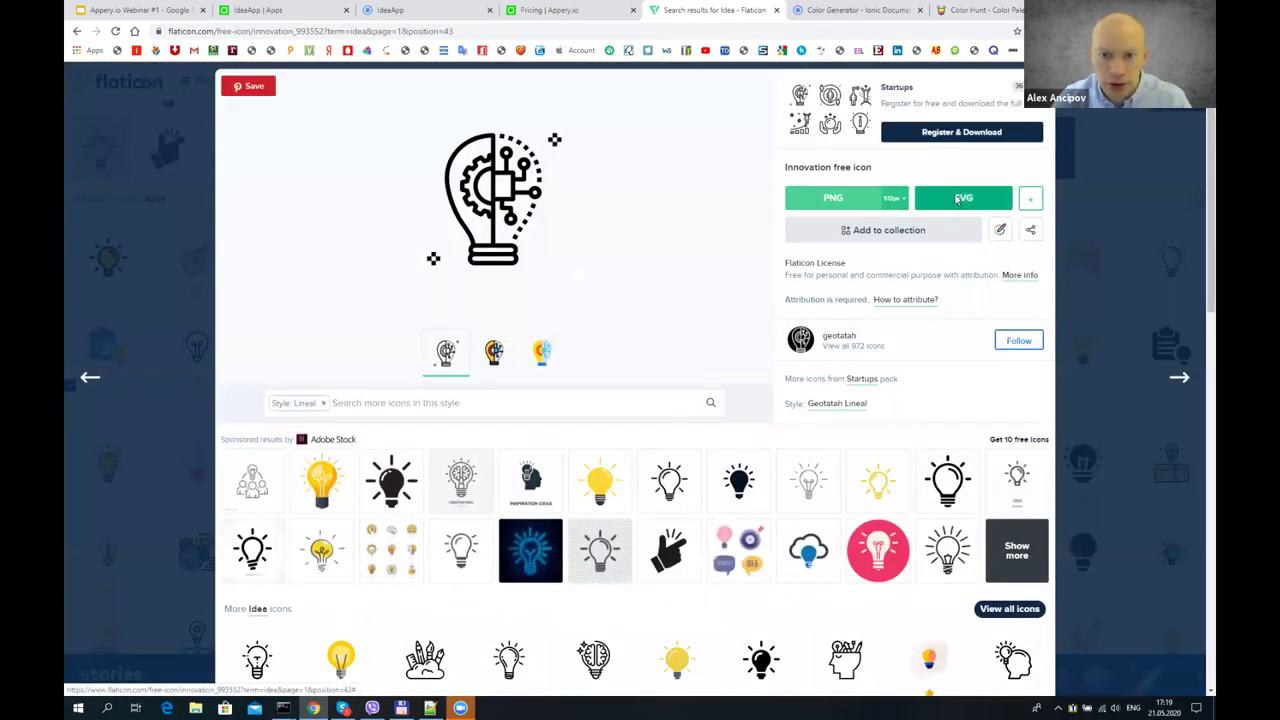
pyautogui.click(957, 200)
pyautogui.click(790, 314)
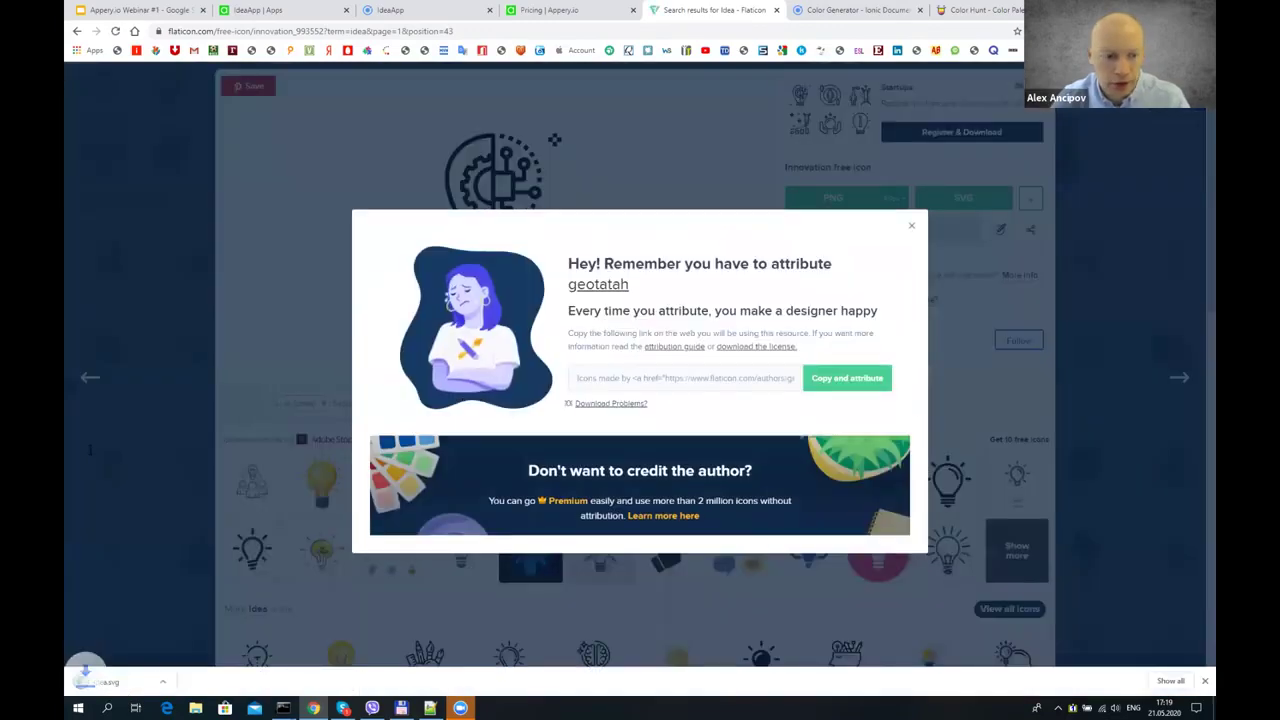
# - Upload the downloaded idea.svg into the Appery.io project's image manager
pyautogui.click(420, 10)
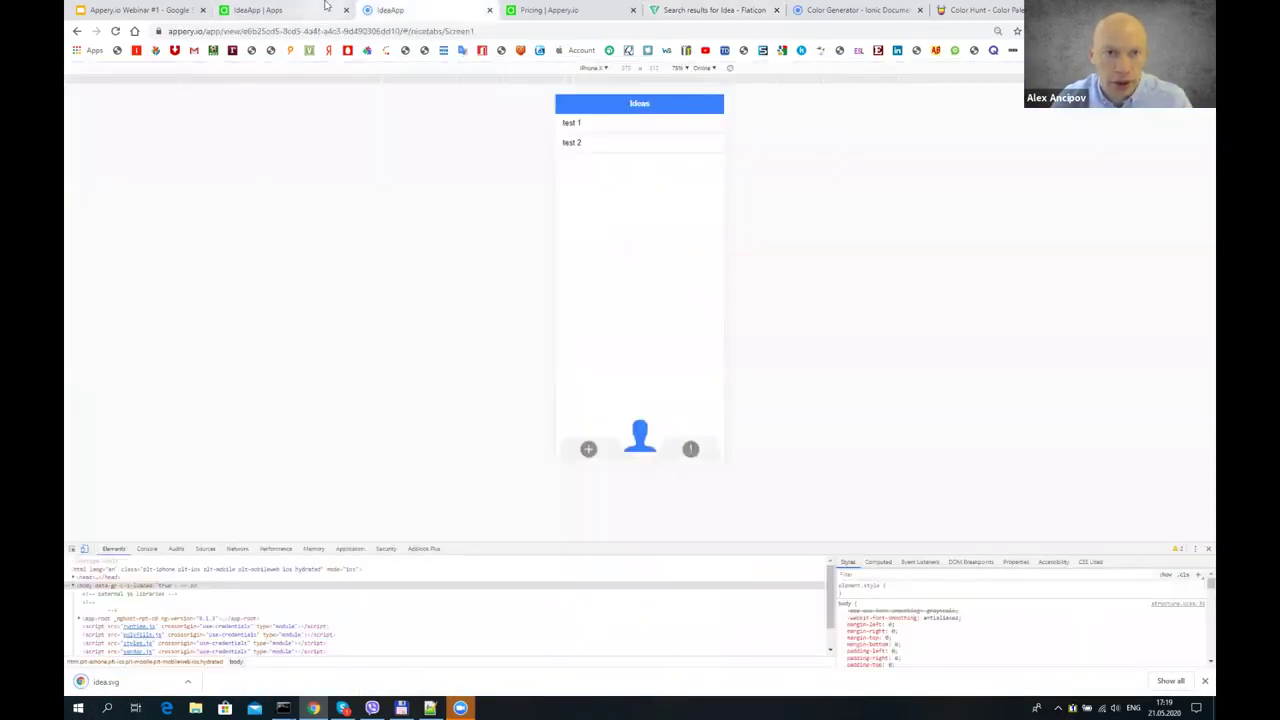
pyautogui.click(325, 7)
pyautogui.click(1194, 78)
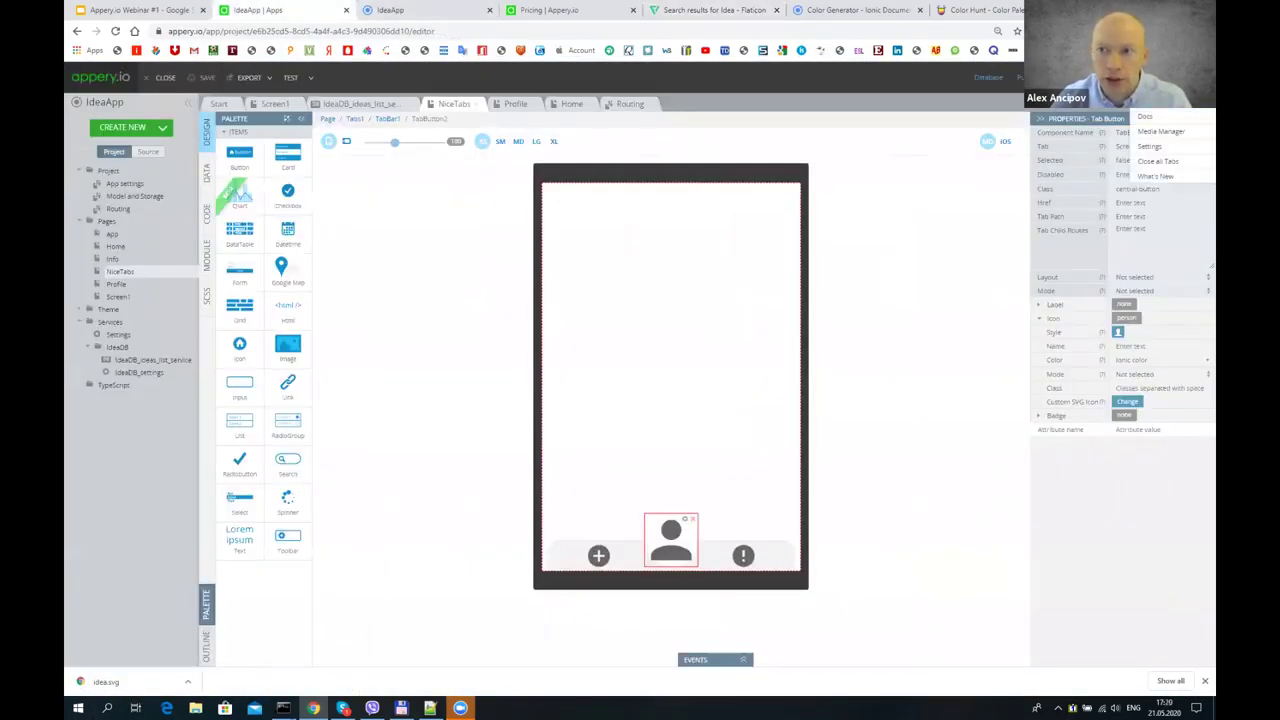
pyautogui.click(1155, 131)
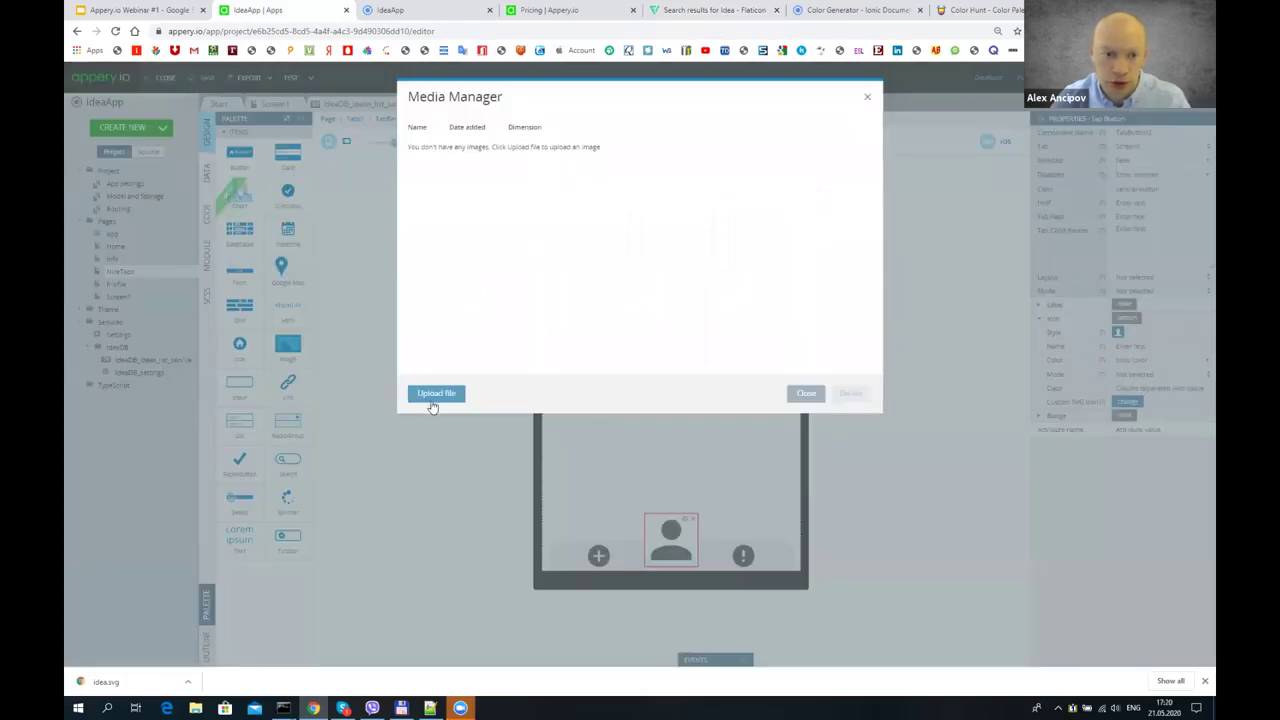
pyautogui.click(431, 398)
pyautogui.moveTo(122, 676); pyautogui.dragTo(540, 145)
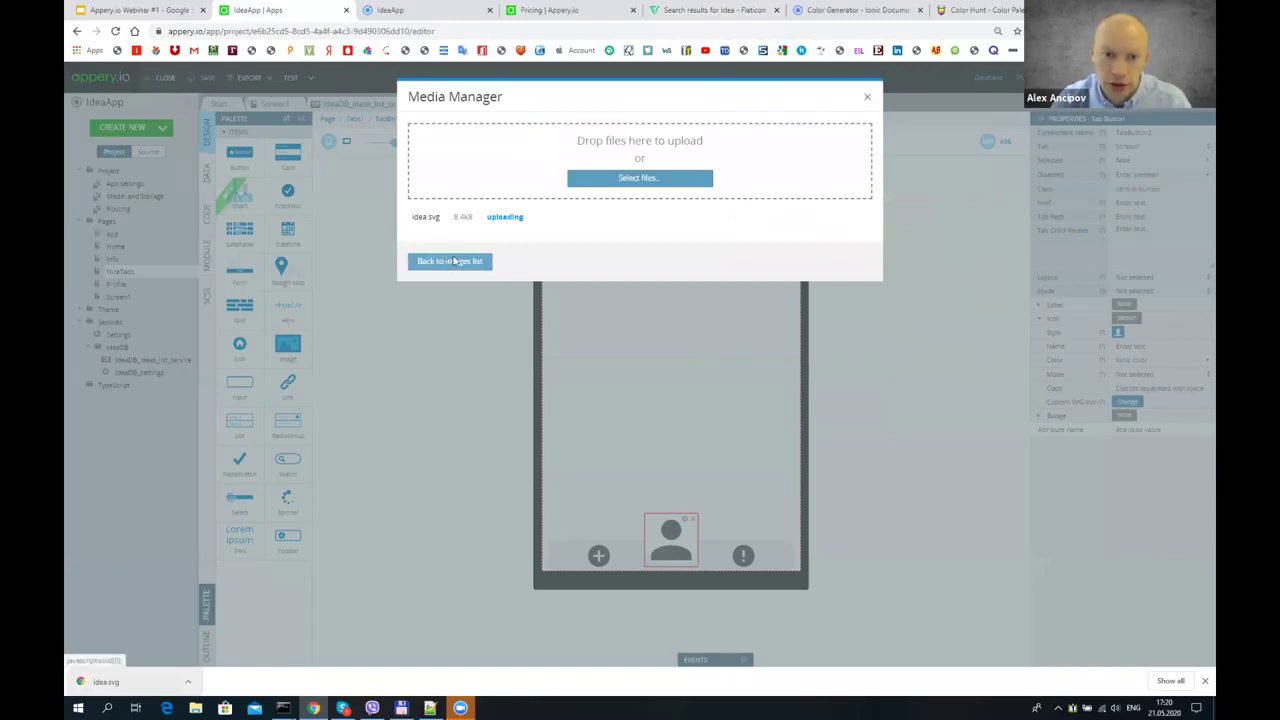
pyautogui.click(476, 261)
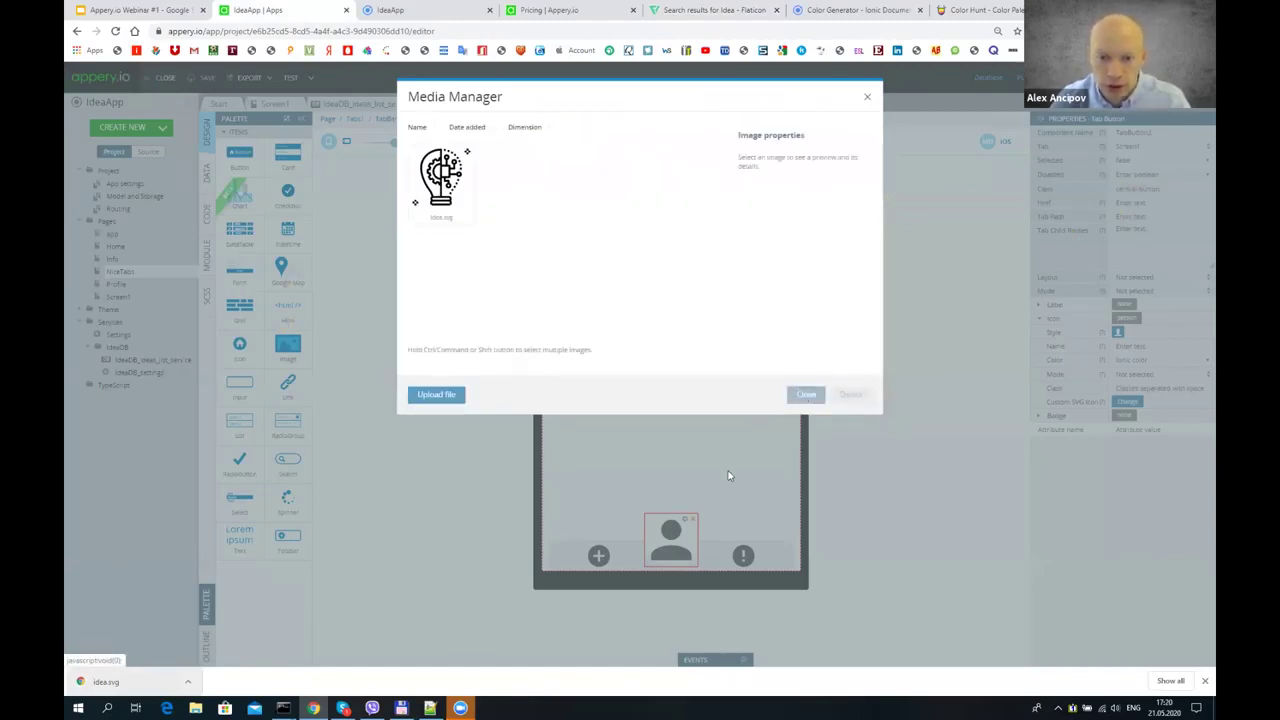
pyautogui.click(806, 395)
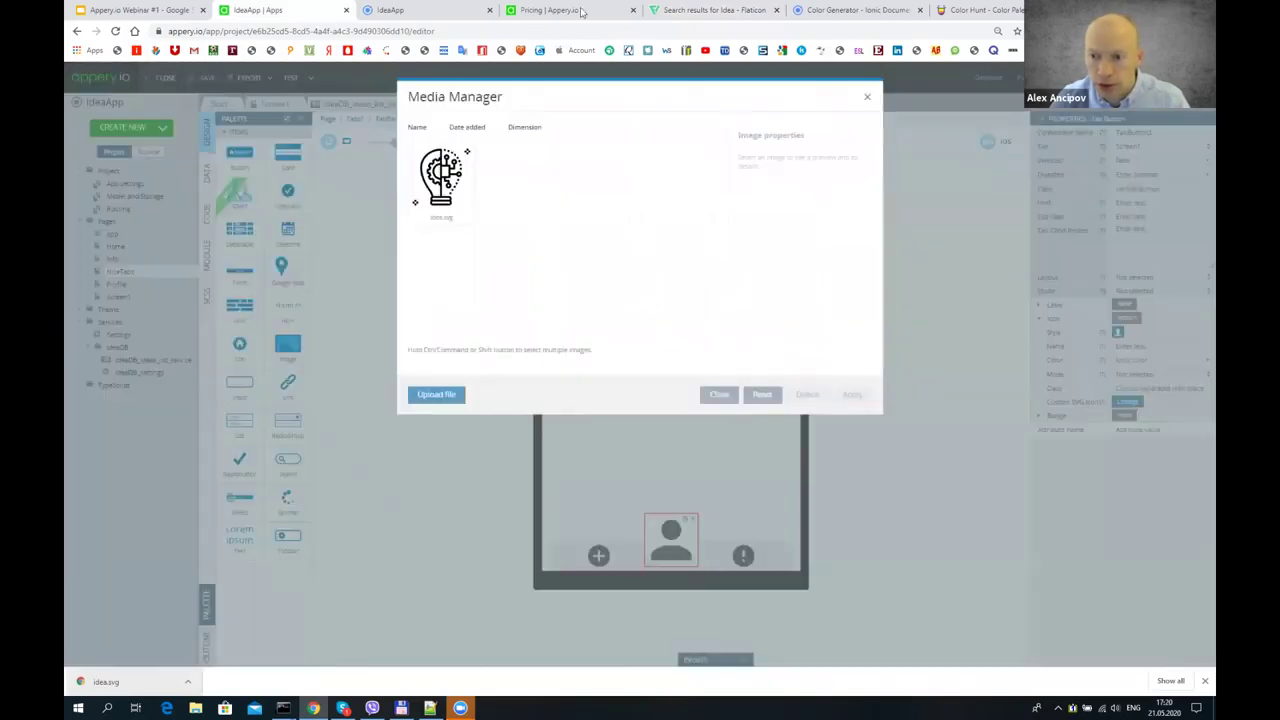
# - Set idea.svg as the centre tab's Custom SVG Icon and reload the app preview
pyautogui.click(1127, 401)
pyautogui.click(445, 188)
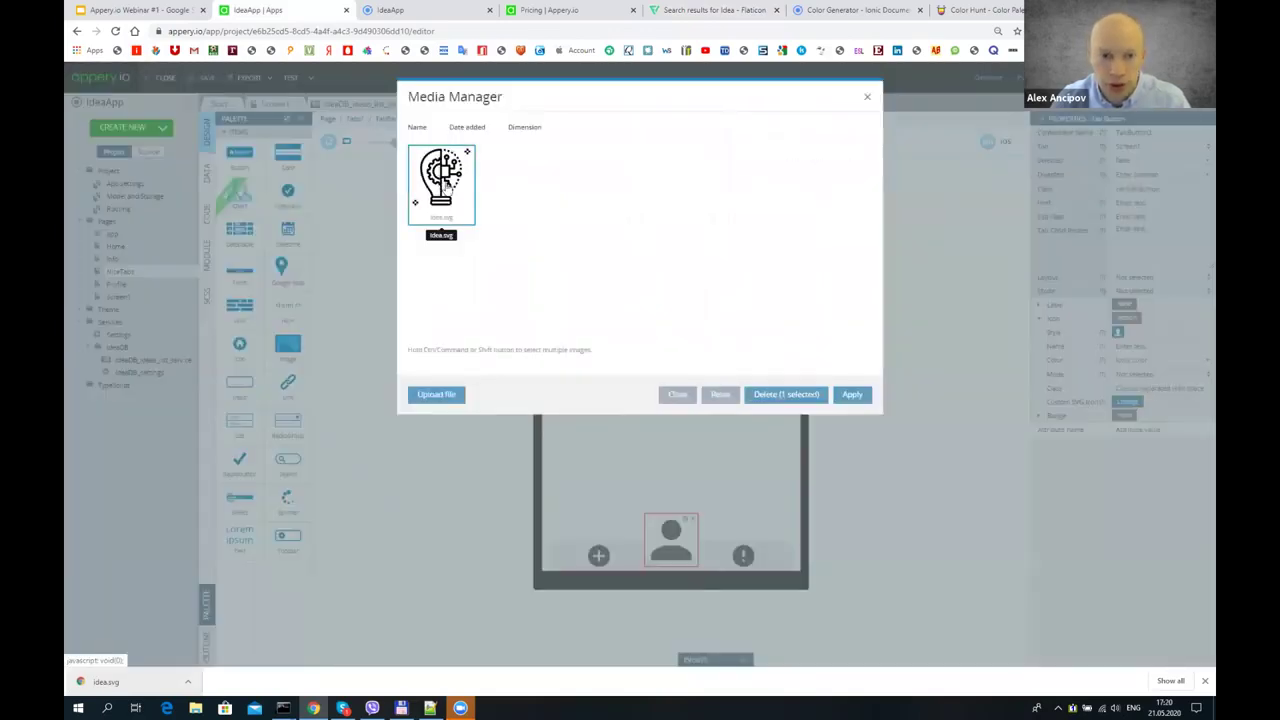
pyautogui.click(852, 394)
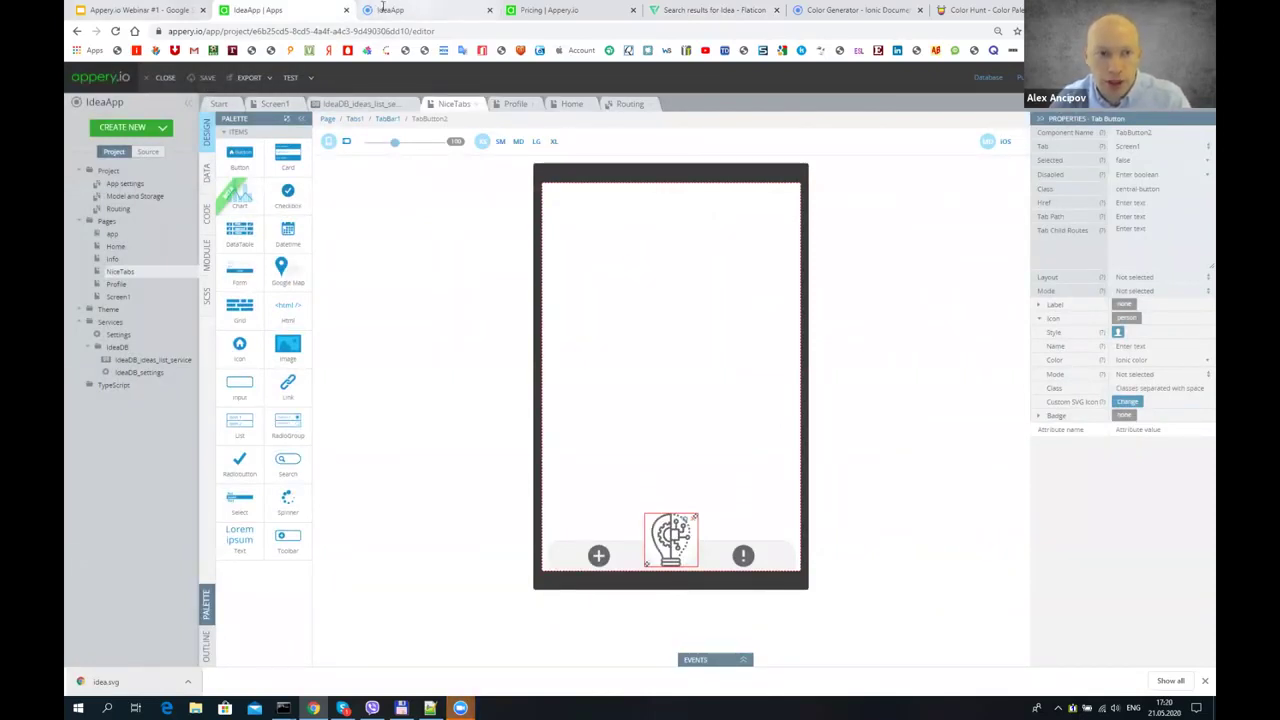
pyautogui.click(400, 9)
pyautogui.click(116, 31)
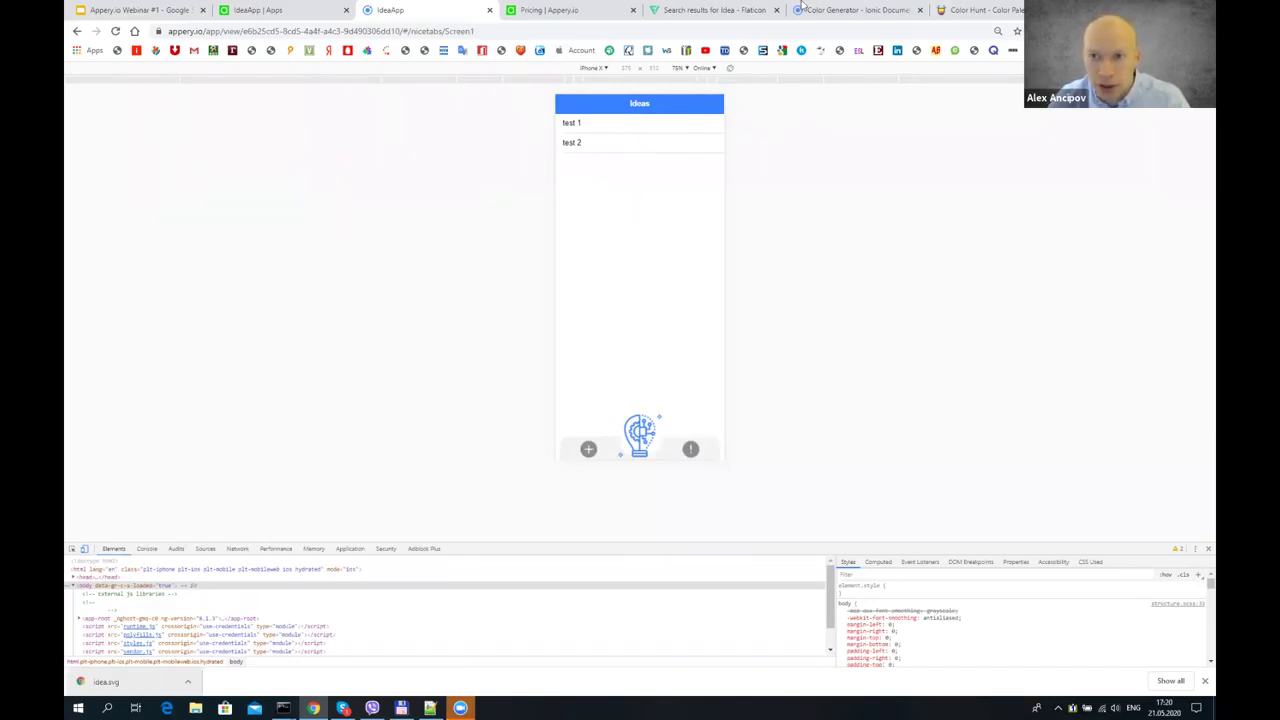
# - Bring the Color Hunt palettes browser tab to the front
pyautogui.click(978, 10)
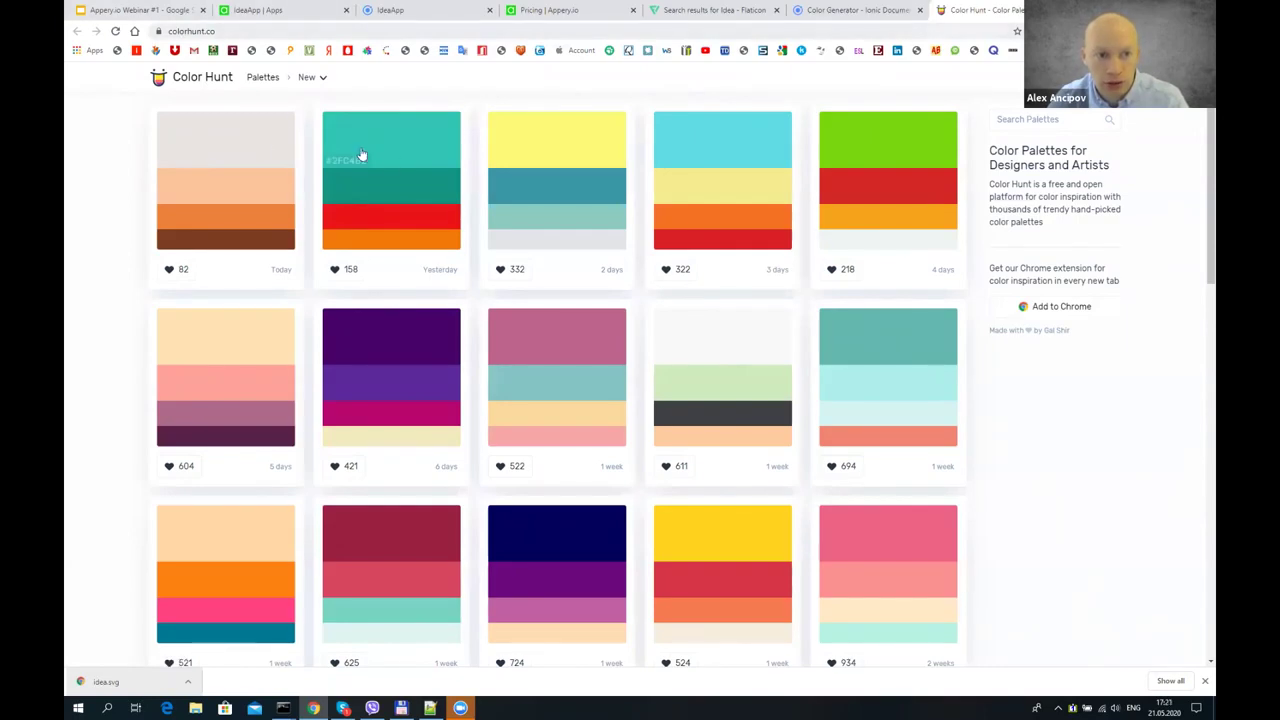
# - Show Trendy palettes on Color Hunt and open palette 176401 (pale blue, peach, pink, dark green)
pyautogui.click(314, 78)
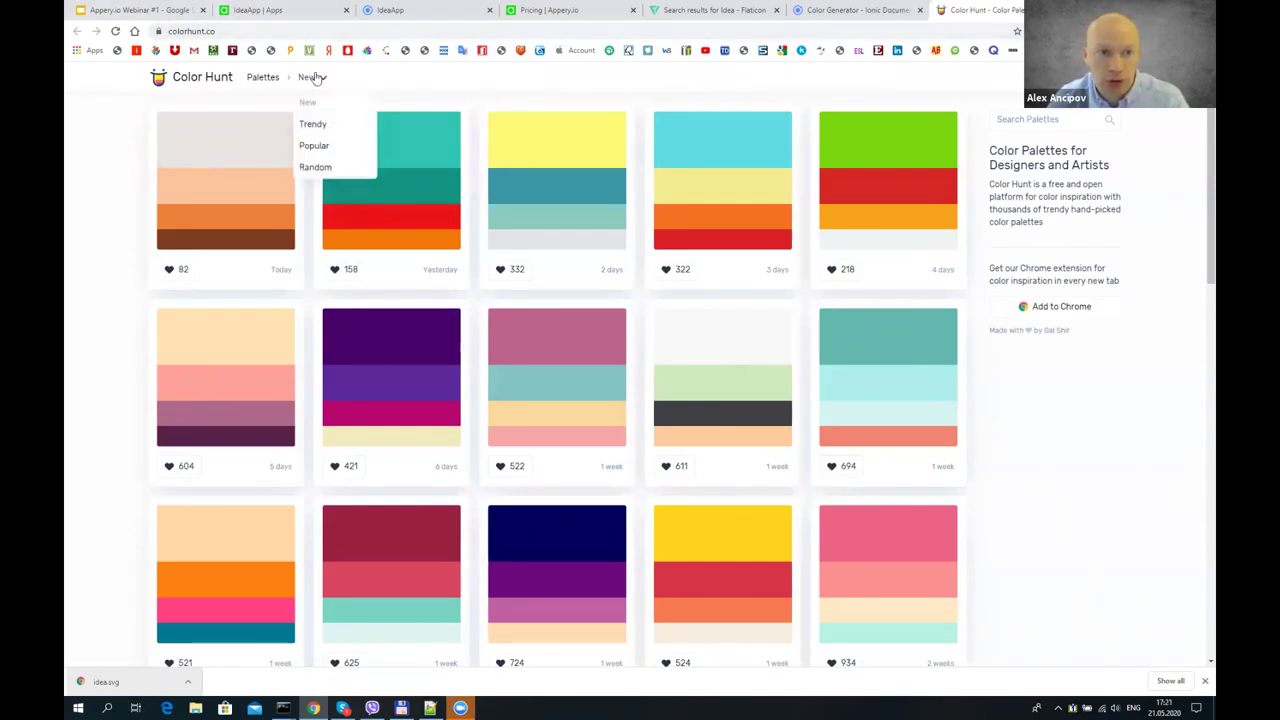
pyautogui.click(325, 124)
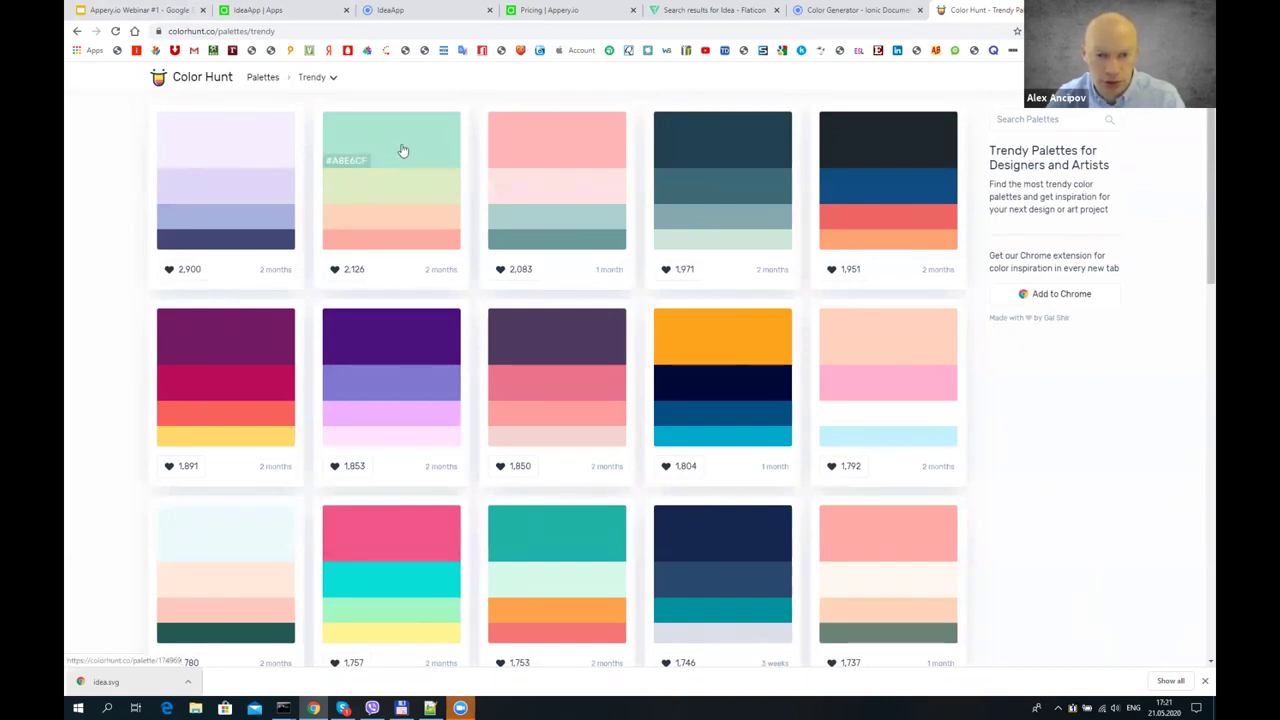
pyautogui.scroll(-1, 240, 452)
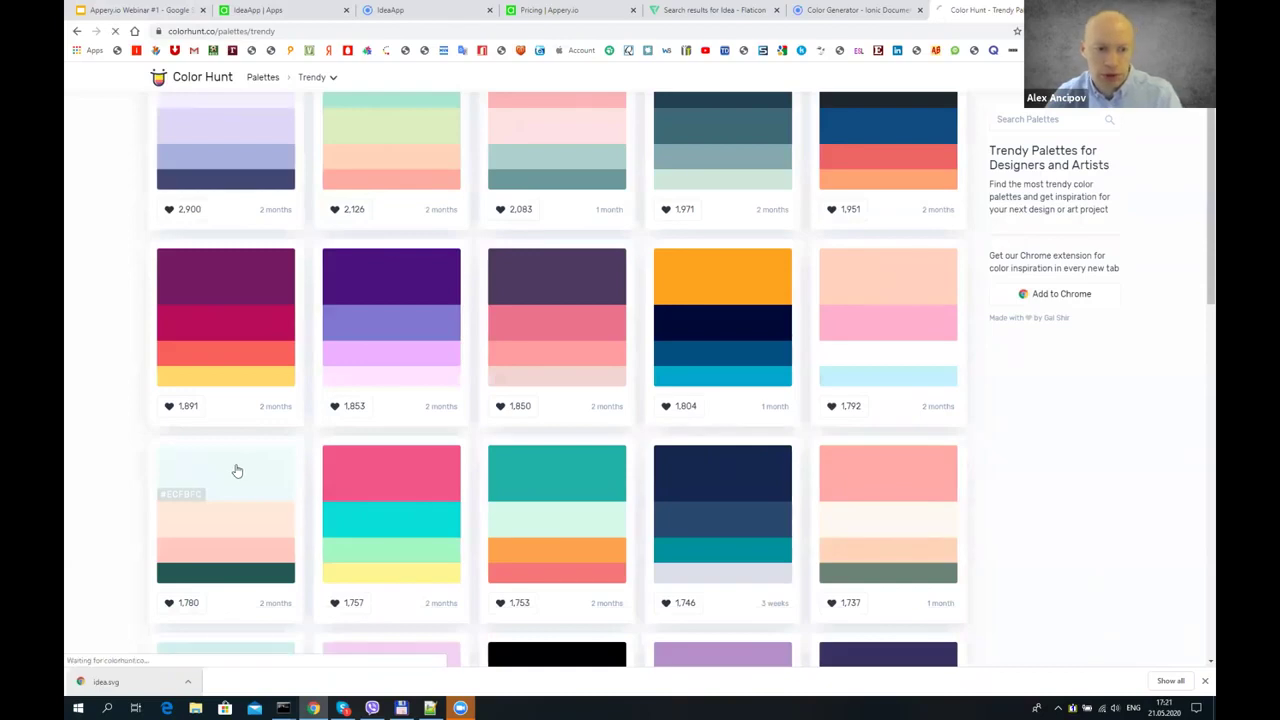
pyautogui.click(236, 467)
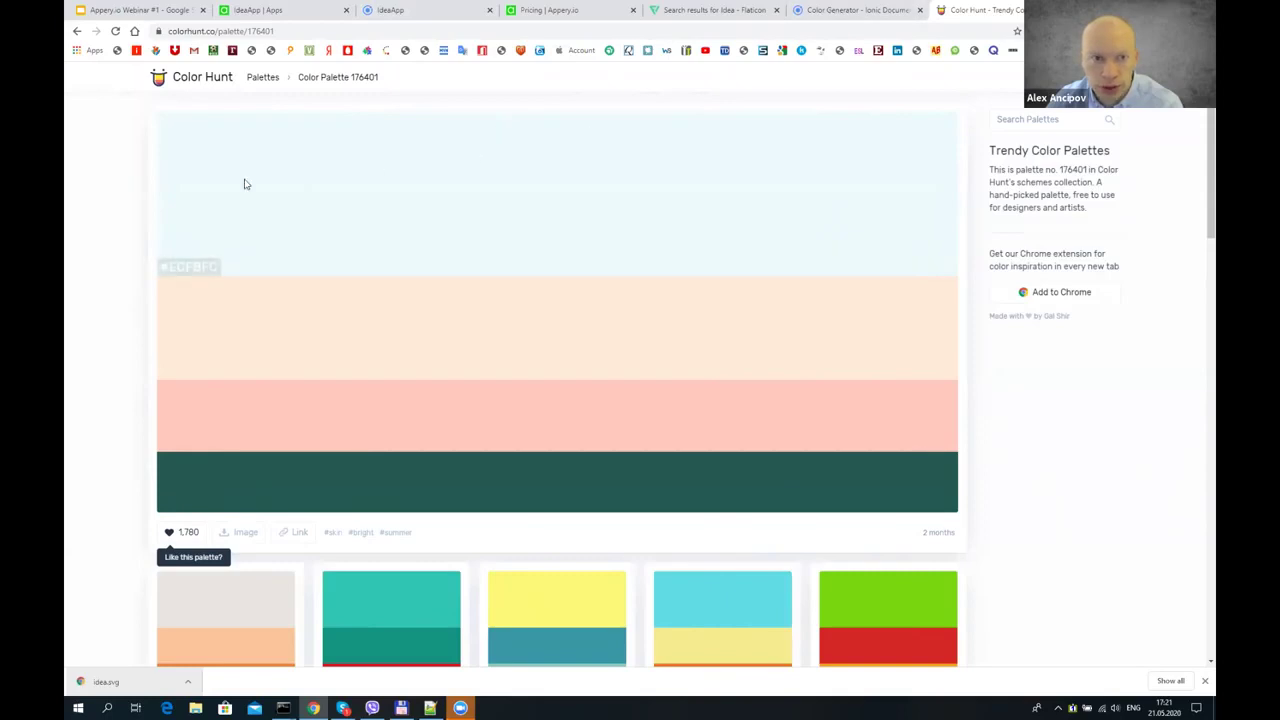
pyautogui.click(866, 10)
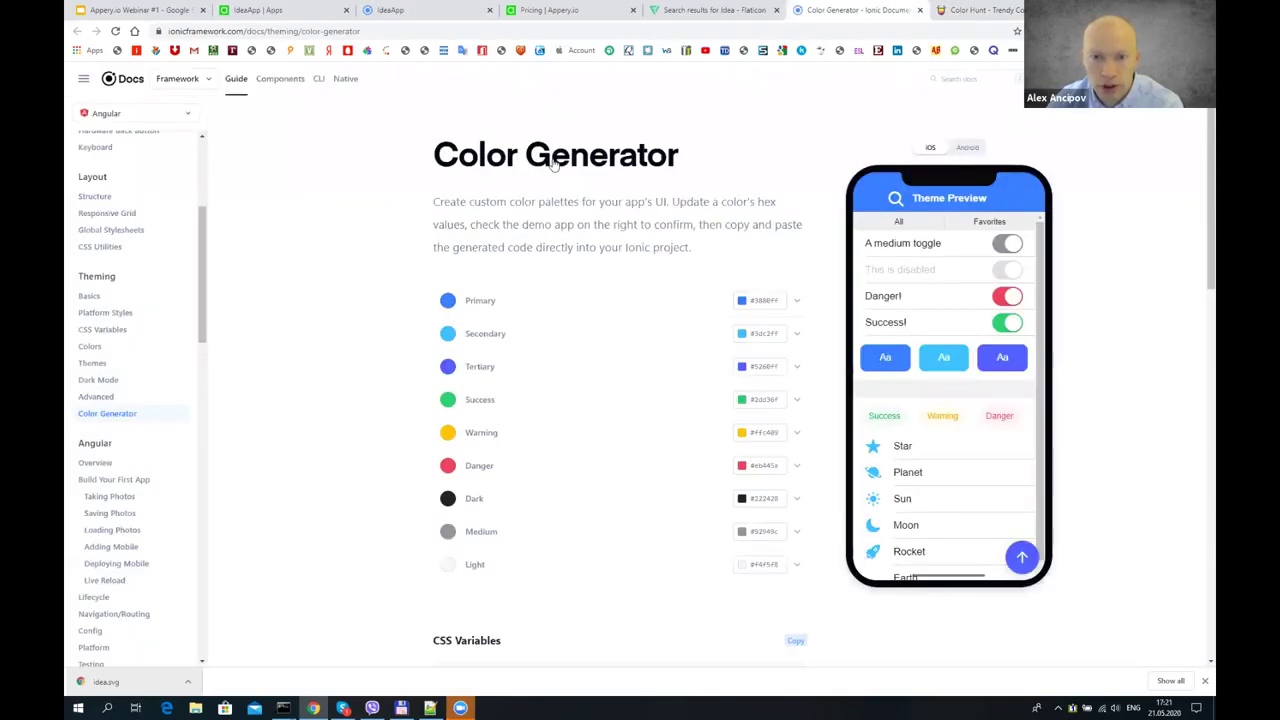
# - Copy #ECF8FC from Color Hunt and paste it as the Ionic Primary colour
pyautogui.scroll(-2, 380, 450)
pyautogui.scroll(2, 369, 280)
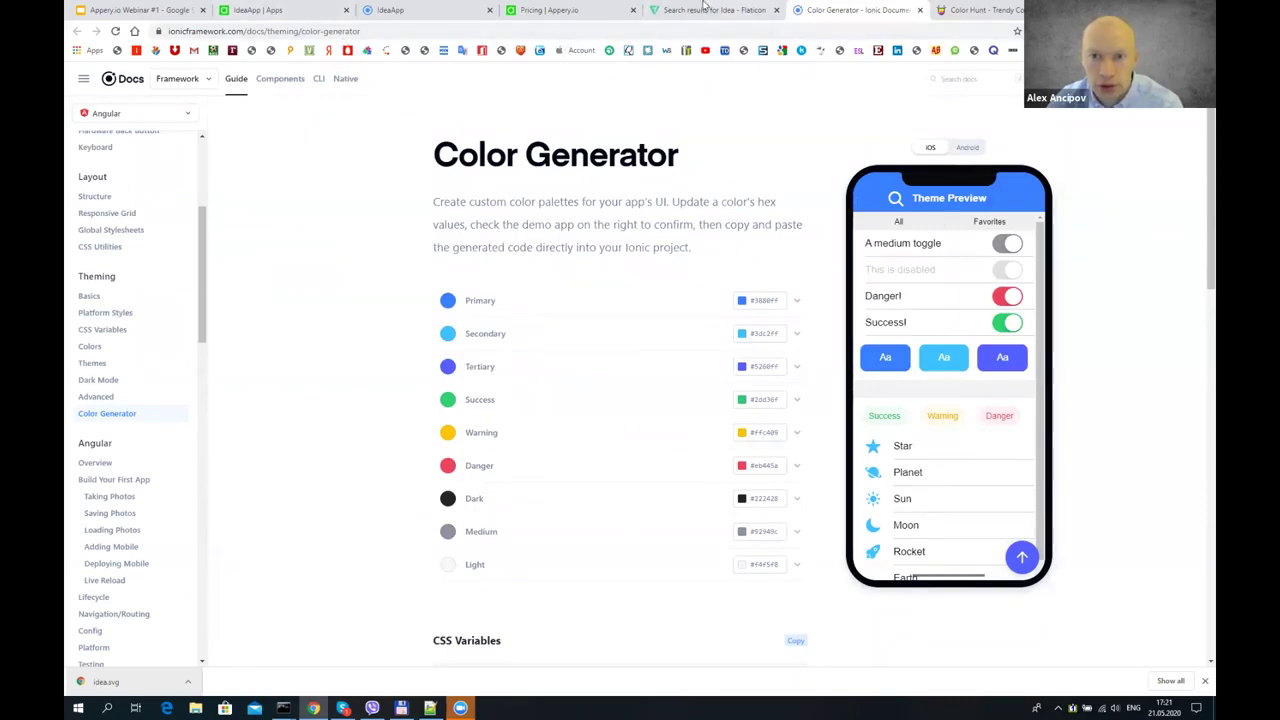
pyautogui.click(708, 8)
pyautogui.click(984, 10)
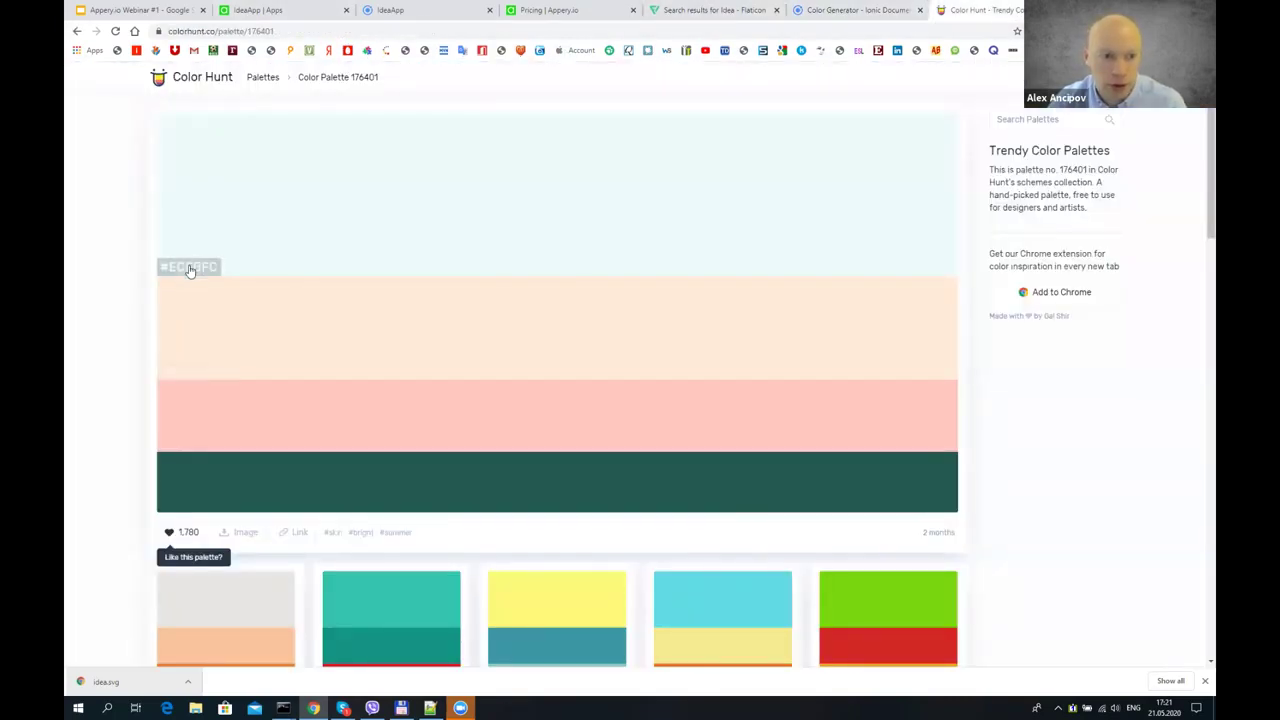
pyautogui.click(190, 268)
pyautogui.click(855, 9)
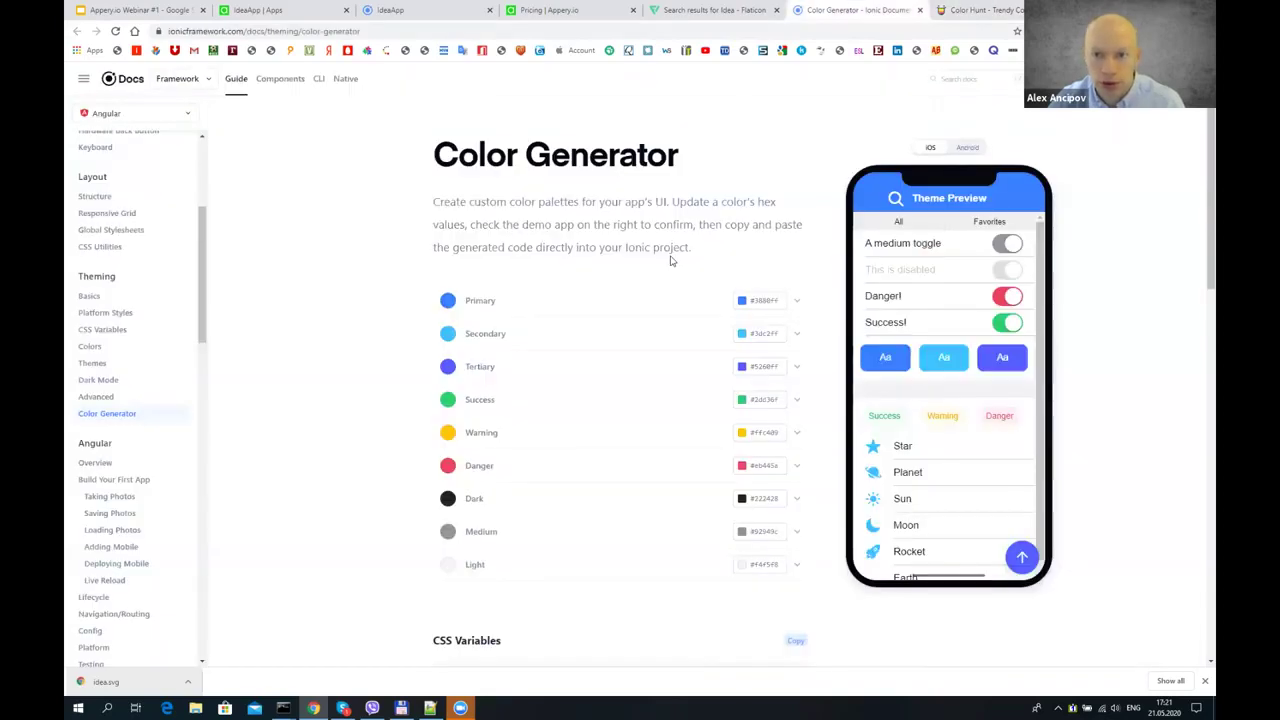
pyautogui.tripleClick(762, 300)
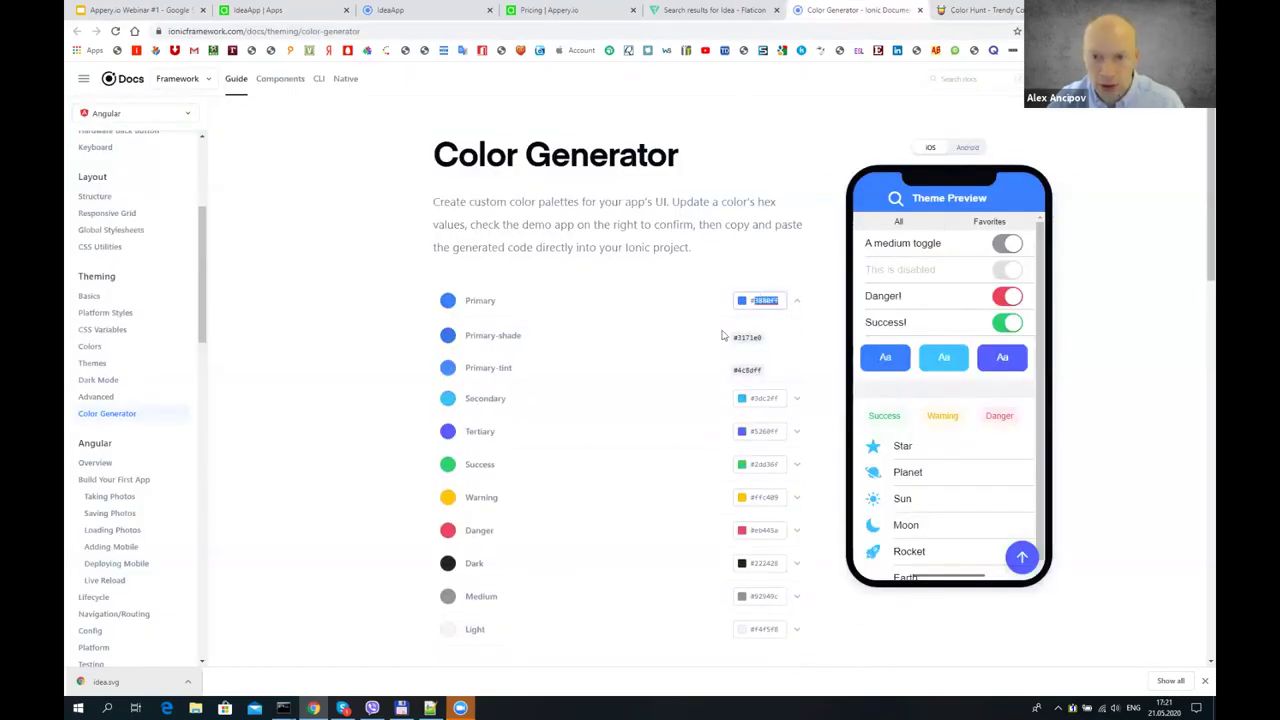
pyautogui.hotkey('ctrl', 'v')
# - Copy #FFE8D9 from the palette and paste it as the Secondary colour
pyautogui.hotkey('ctrl', 'Tab')
pyautogui.moveTo(246, 368)
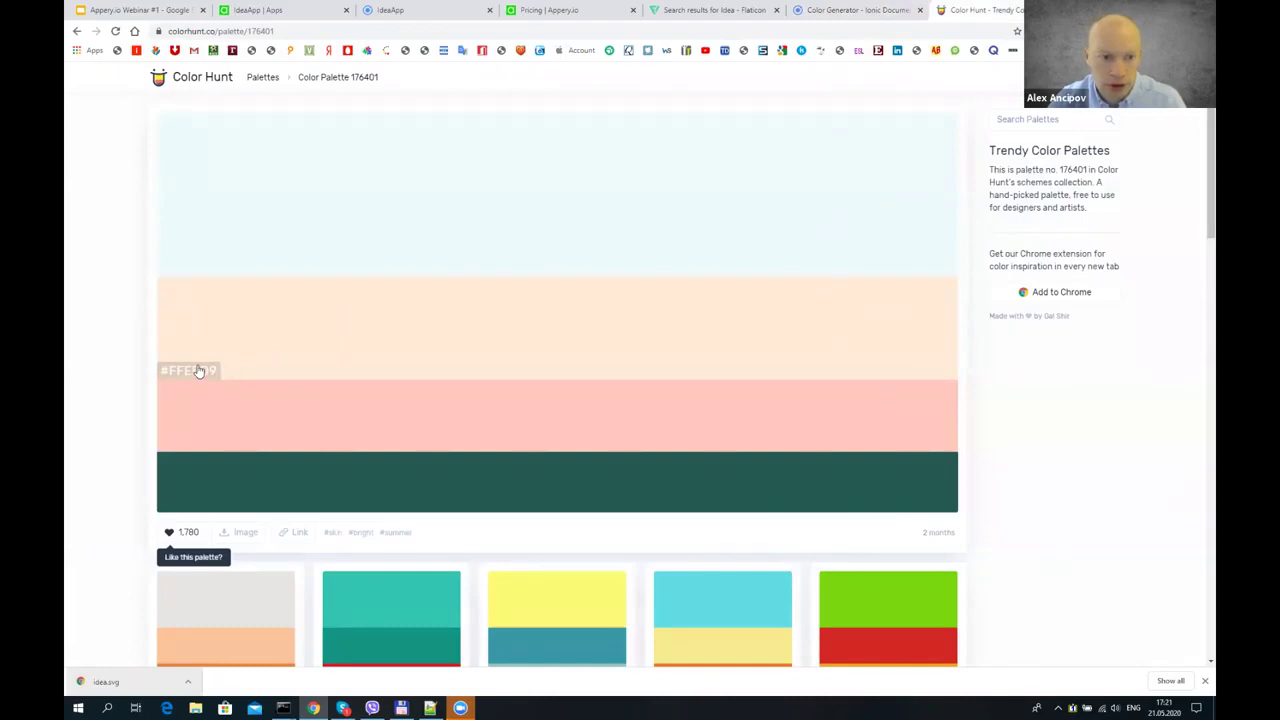
pyautogui.click(199, 371)
pyautogui.click(855, 9)
pyautogui.click(761, 400)
pyautogui.tripleClick(760, 334)
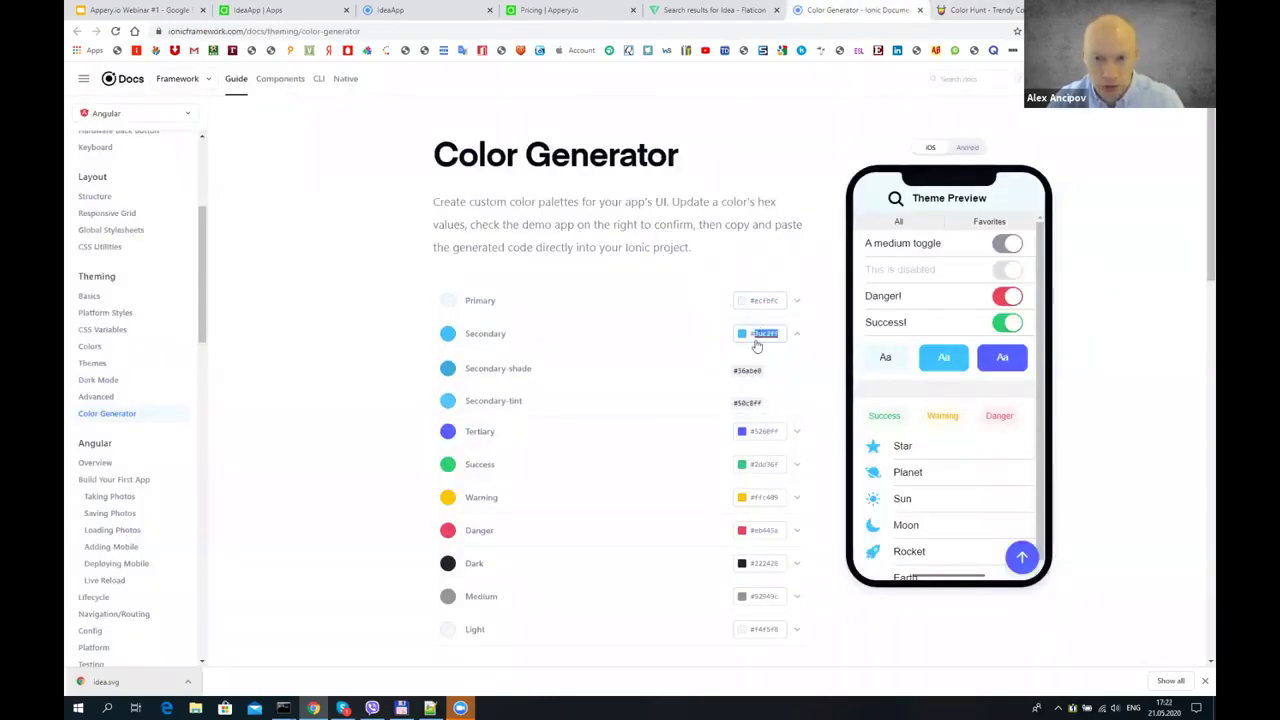
pyautogui.hotkey('ctrl', 'v')
# - Copy #FFC8BD from the palette and paste it as the Tertiary colour
pyautogui.hotkey('ctrl', 'Tab')
pyautogui.moveTo(197, 418)
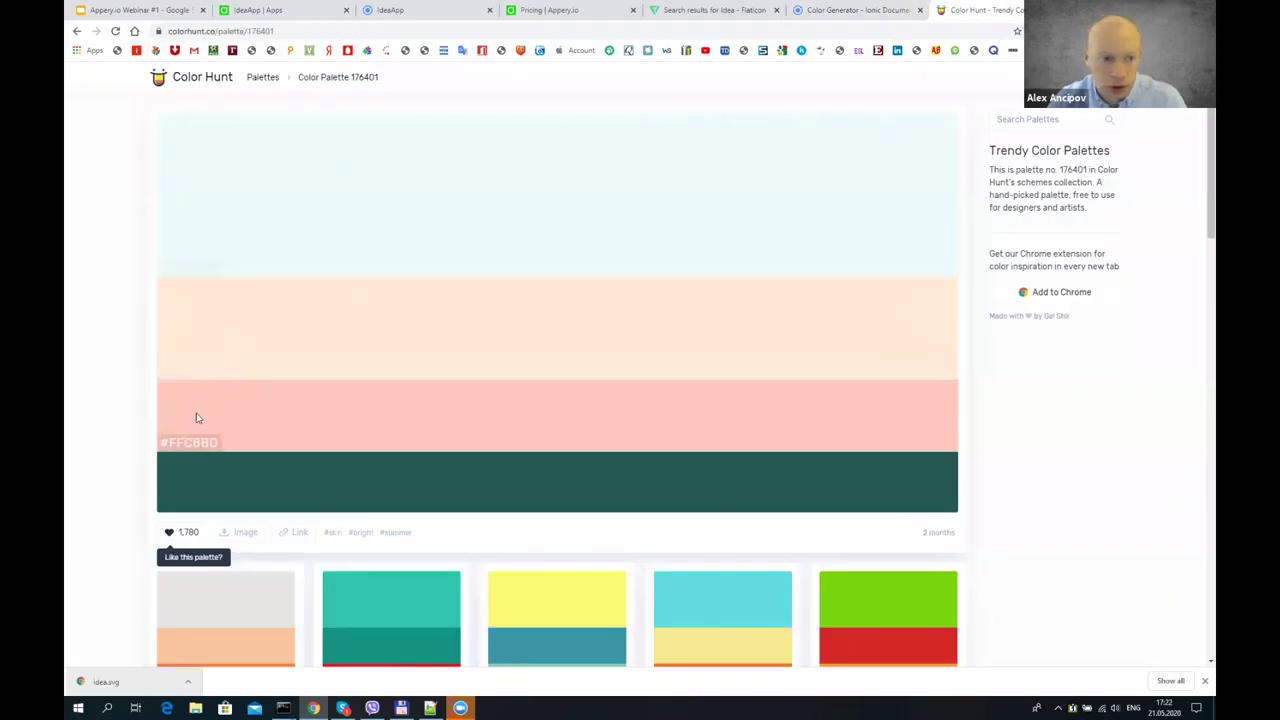
pyautogui.click(190, 445)
pyautogui.hotkey('ctrl', 'shift', 'Tab')
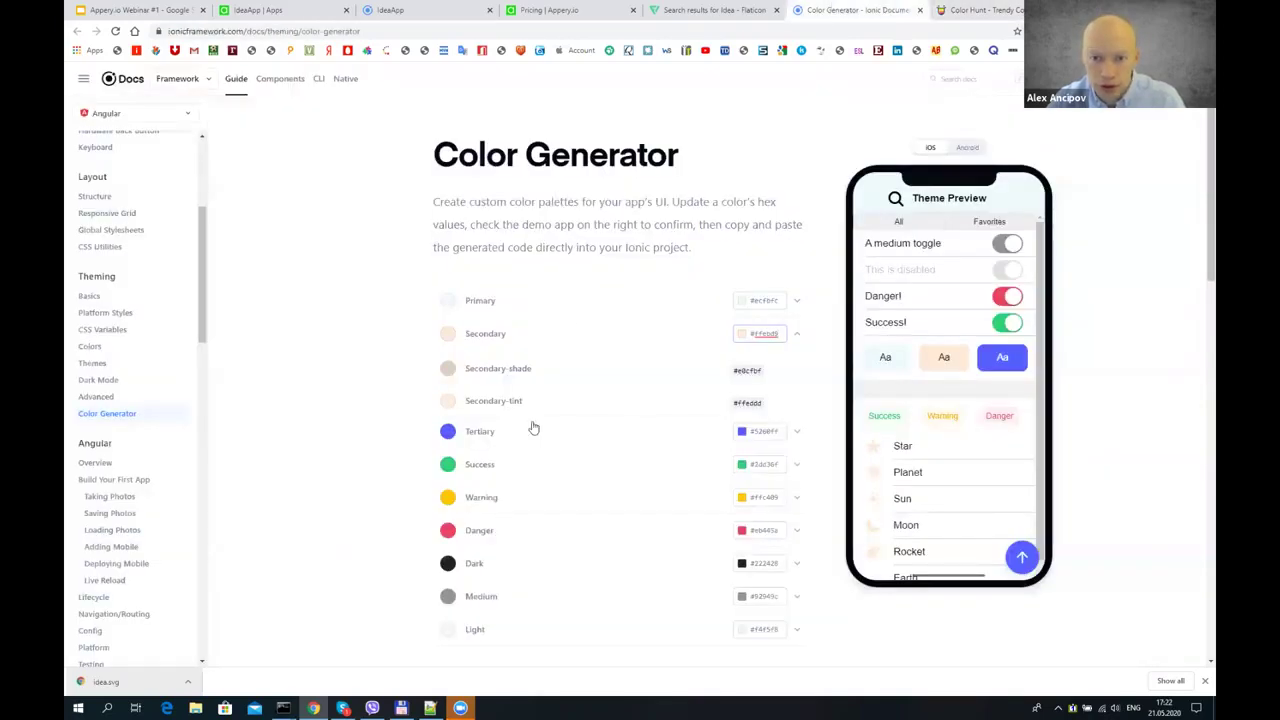
pyautogui.click(760, 431)
pyautogui.hotkey('ctrl', 'a')
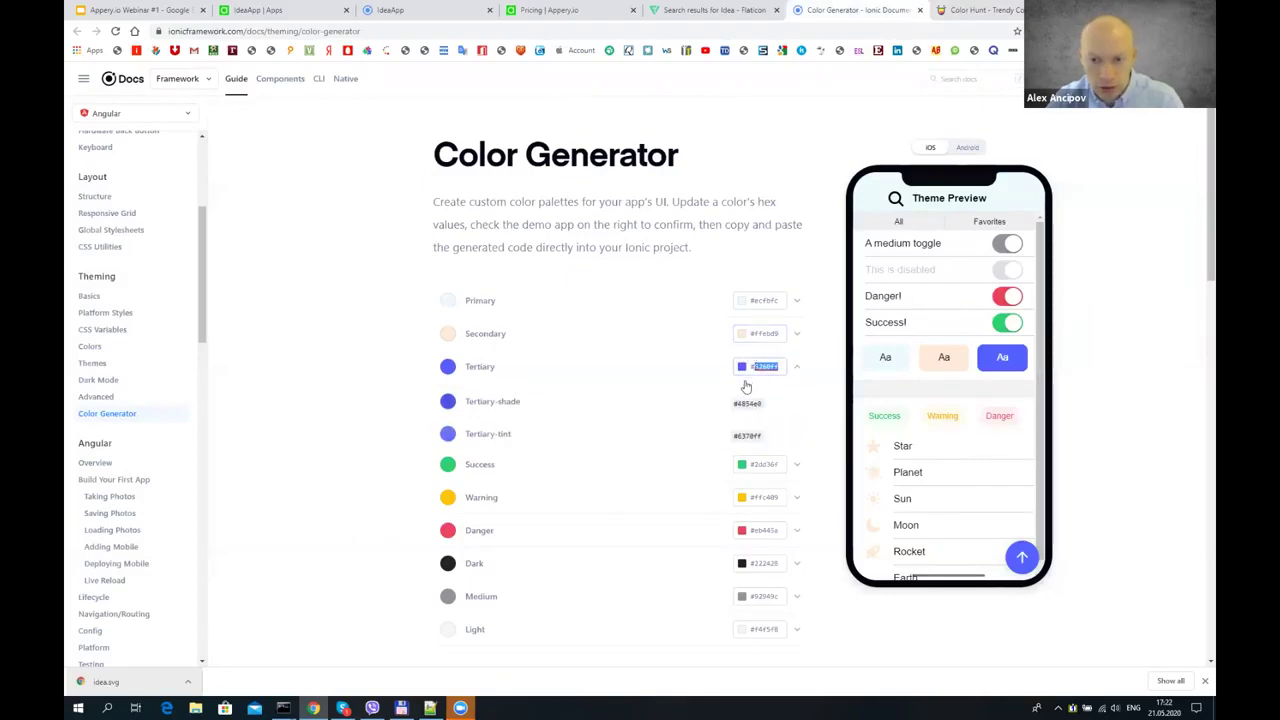
pyautogui.hotkey('ctrl', 'v')
pyautogui.scroll(-3, 367, 330)
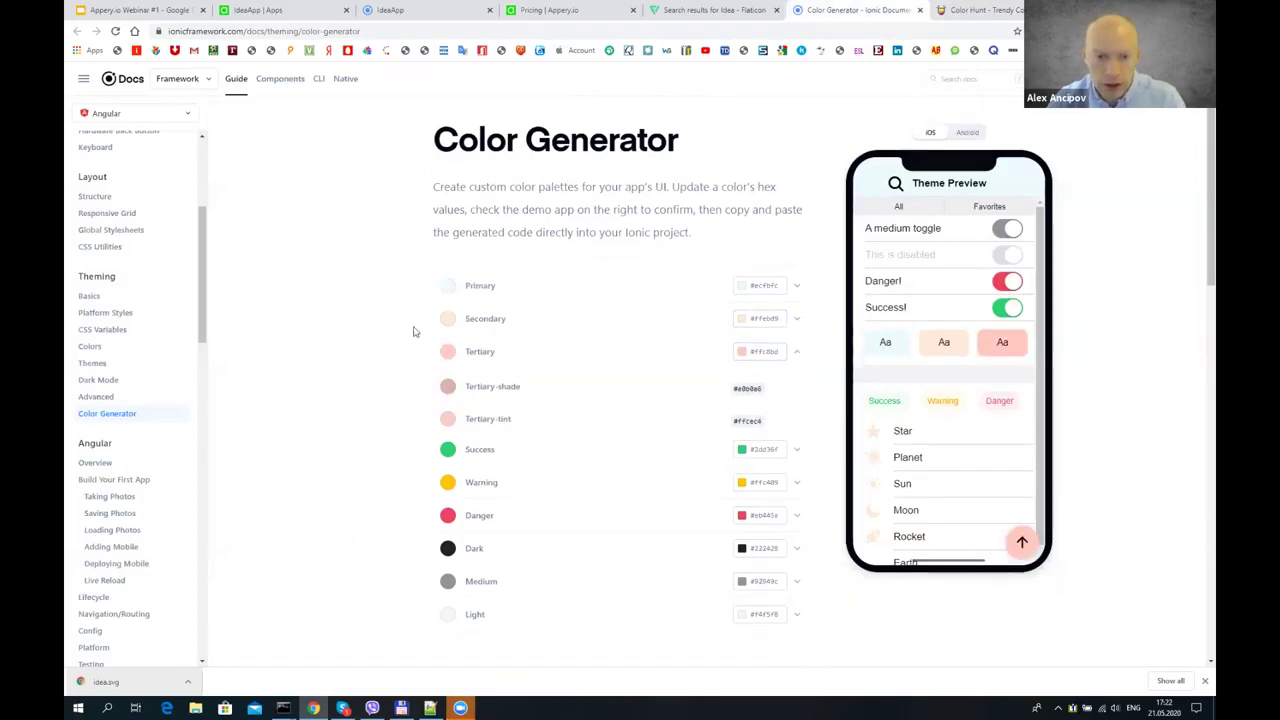
pyautogui.scroll(-3, 855, 200)
# - Copy the generated CSS variables and paste them over the Theme variables file in Appery.io
pyautogui.click(795, 165)
pyautogui.hotkey('ctrl', '2')
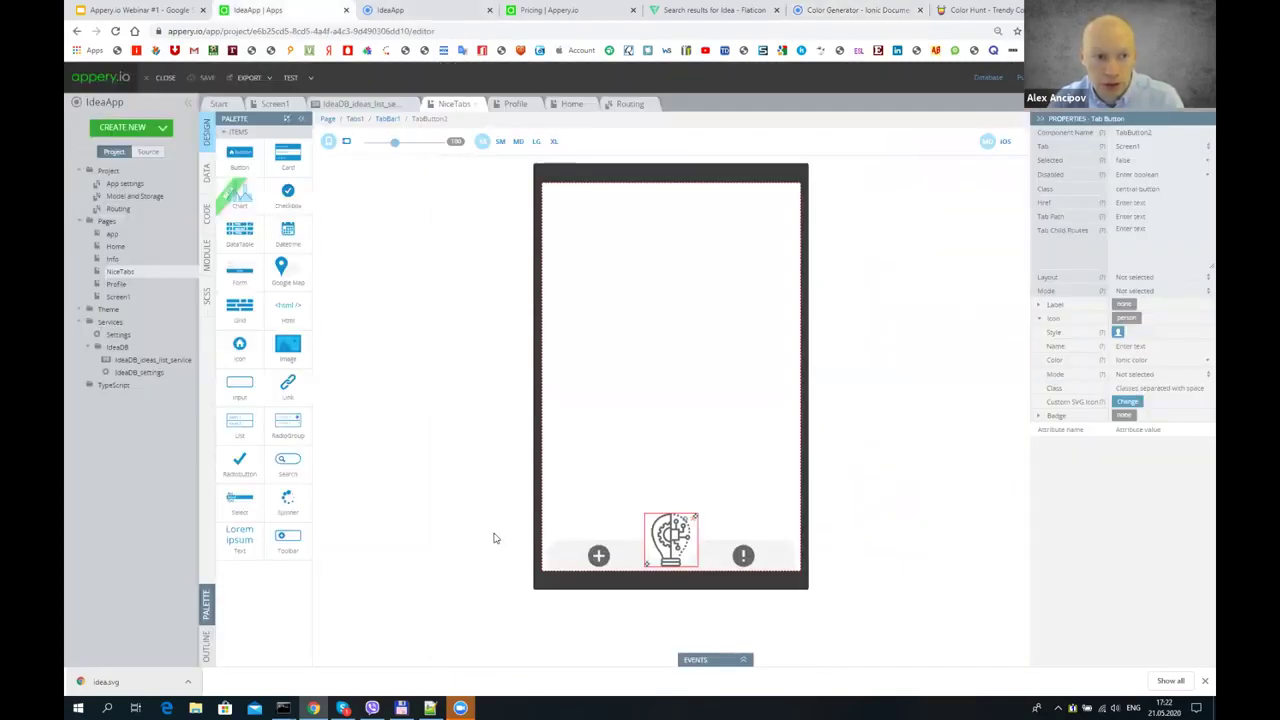
pyautogui.click(89, 309)
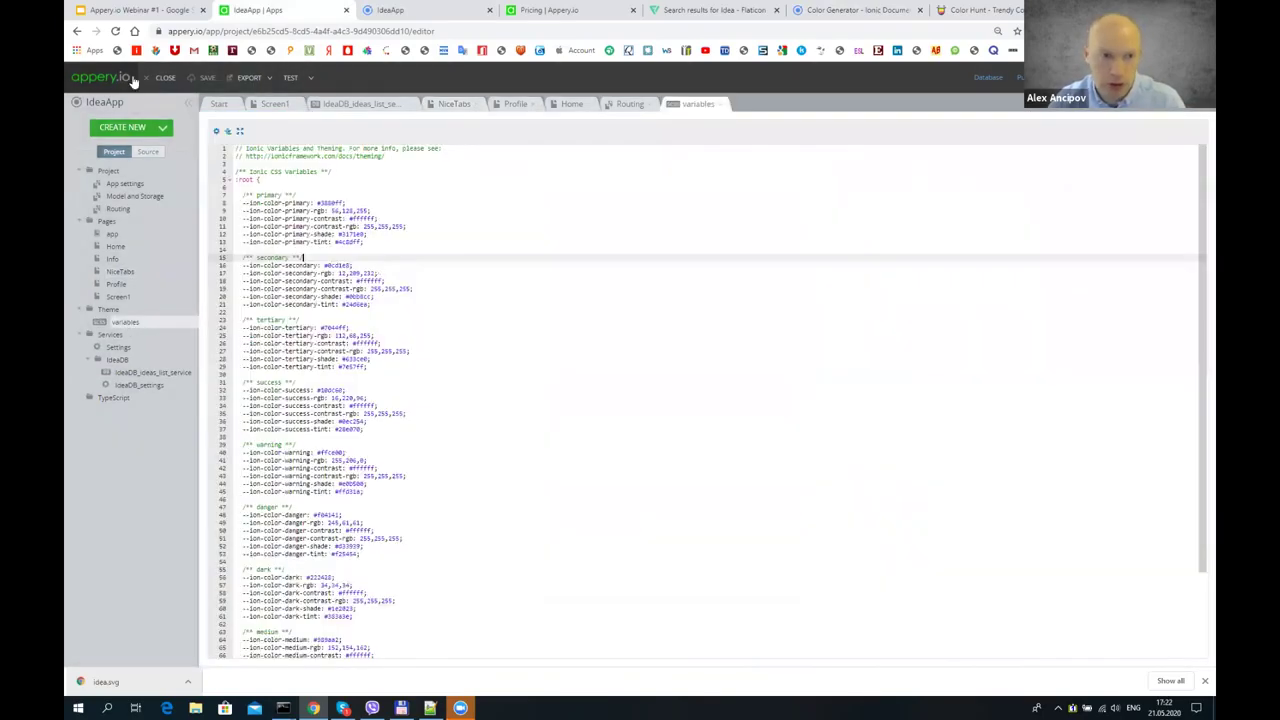
pyautogui.hotkey('ctrl', 'a')
pyautogui.hotkey('ctrl', 'v')
pyautogui.click(275, 104)
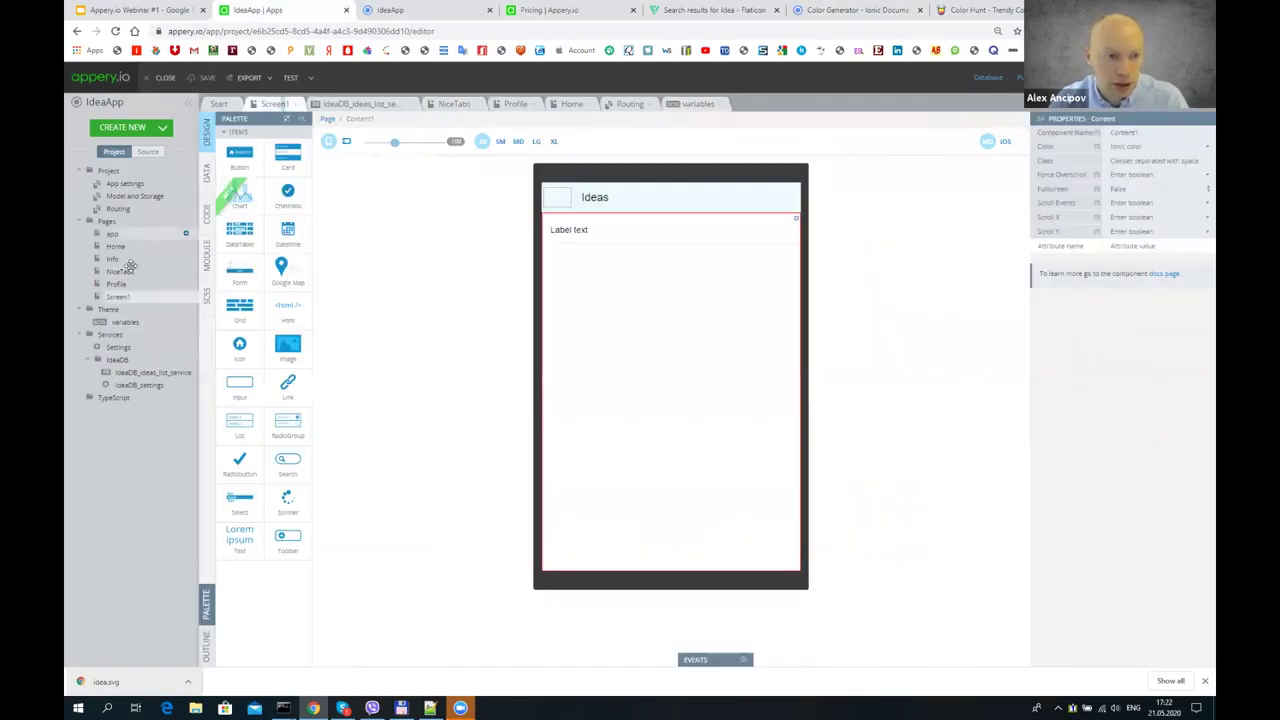
pyautogui.click(119, 272)
pyautogui.click(415, 8)
# - Reload the IdeaApp preview to check the pale theme, then return to the NiceTabs editor
pyautogui.click(116, 31)
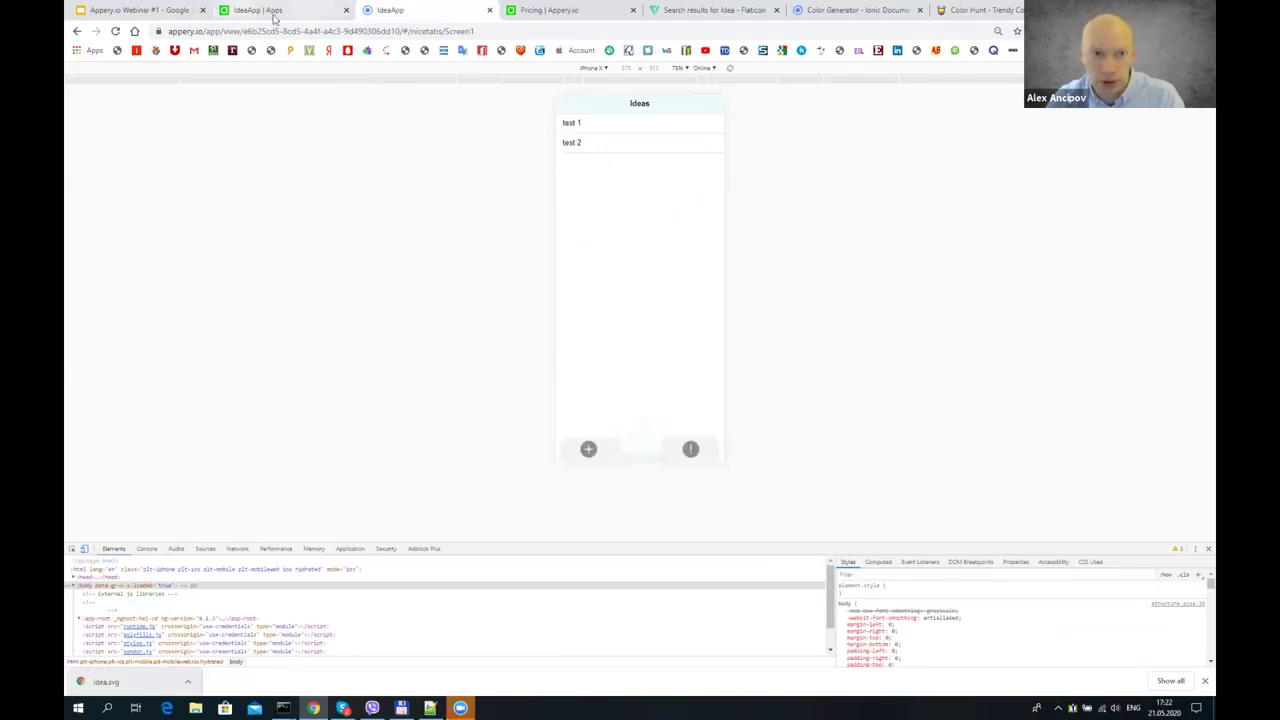
pyautogui.hotkey('ctrl', 'shift', 'Tab')
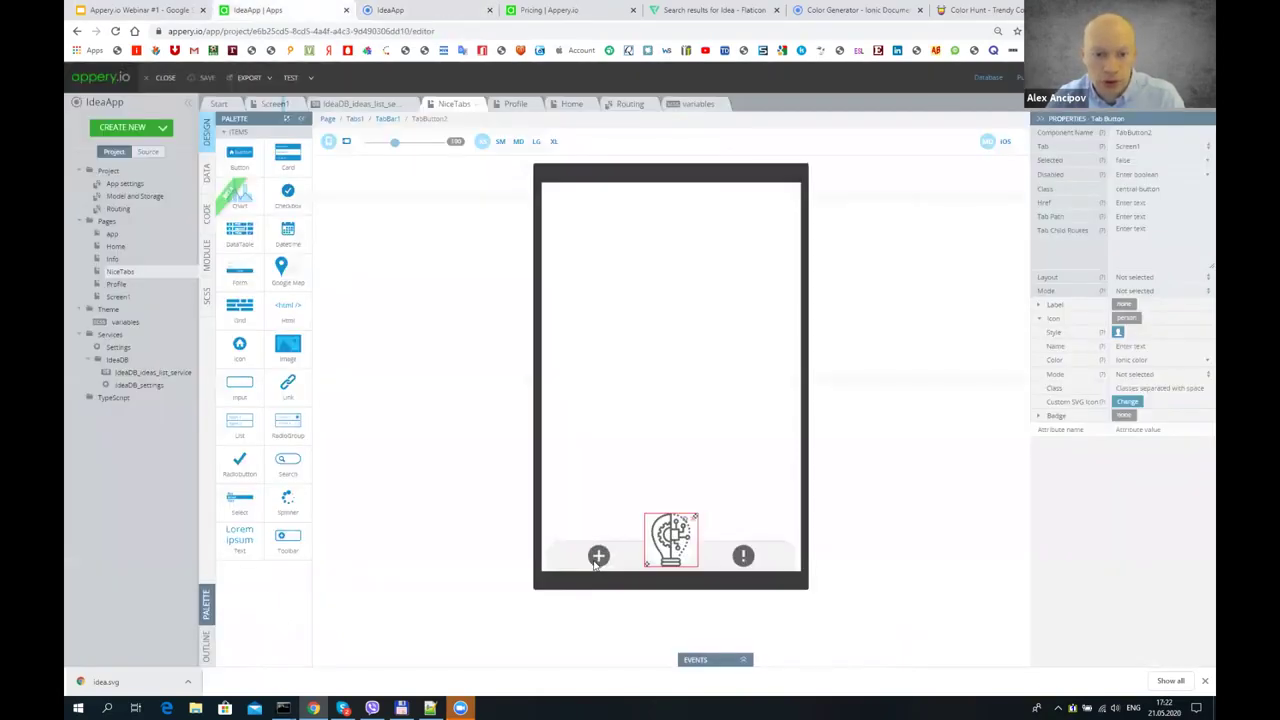
# - On the Home page, add a second labelled input and a button below the inputs
pyautogui.click(583, 555)
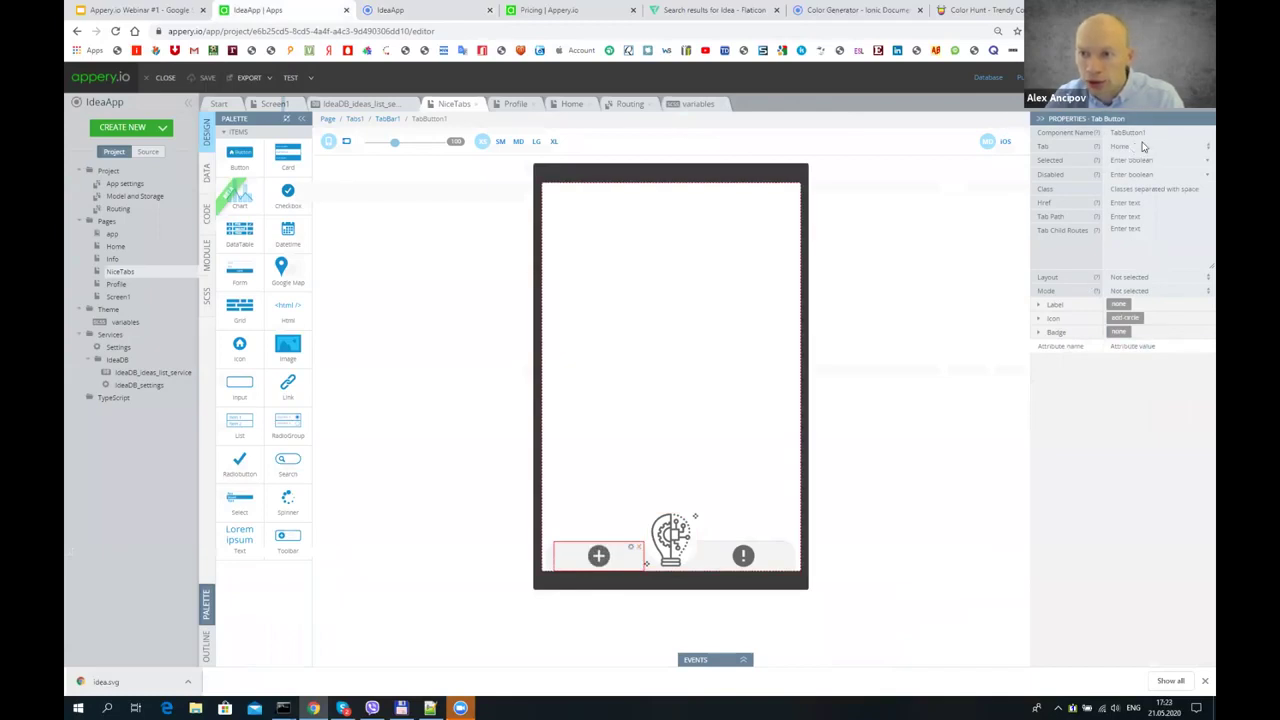
pyautogui.click(116, 246)
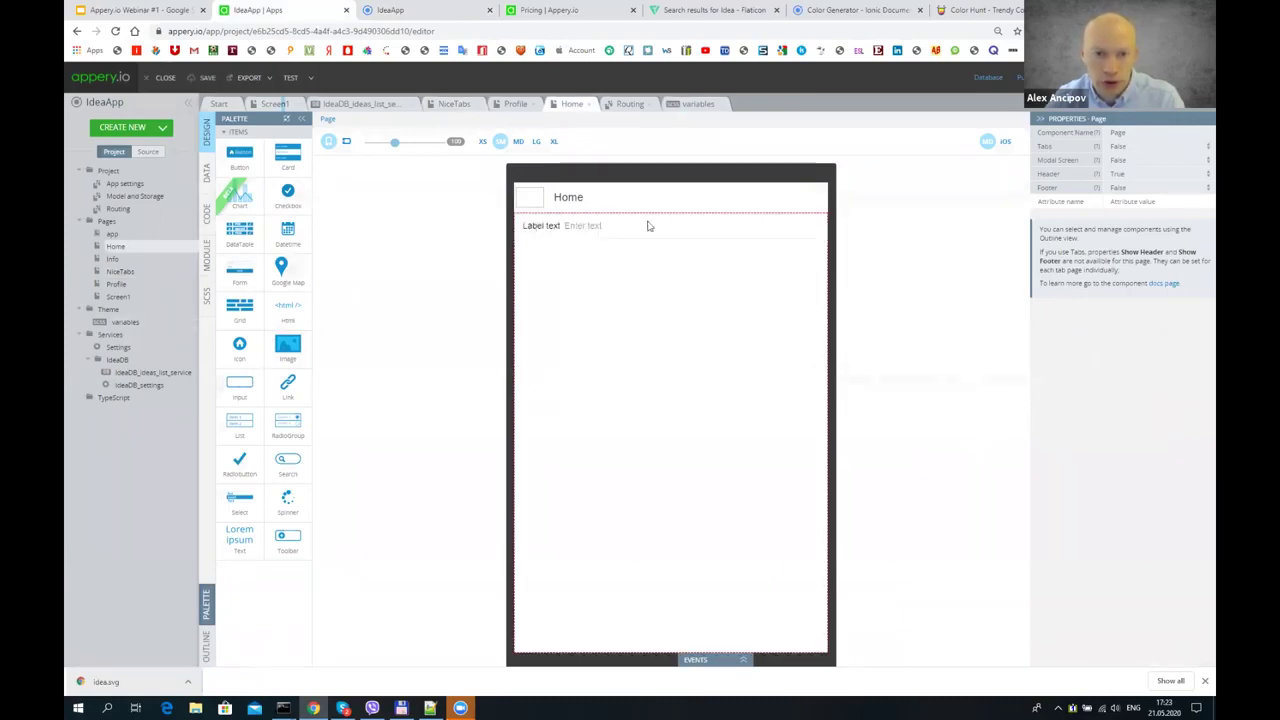
pyautogui.click(564, 227)
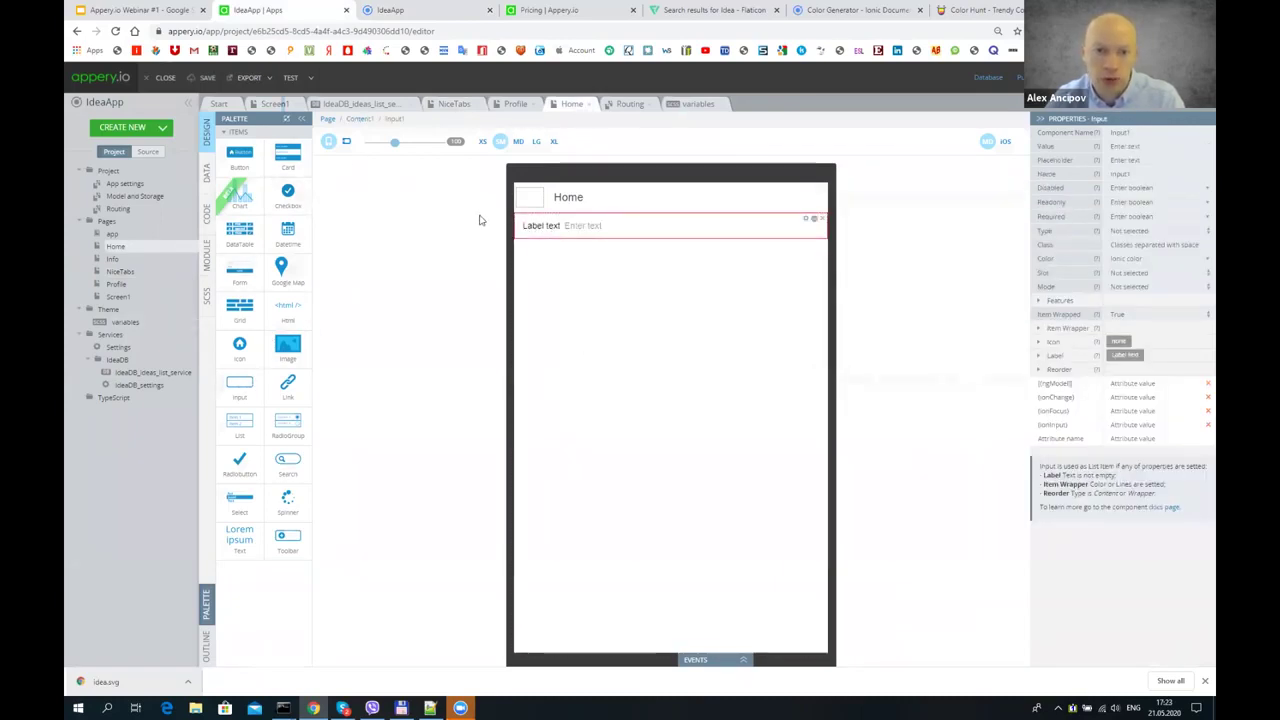
pyautogui.moveTo(236, 380); pyautogui.dragTo(606, 310)
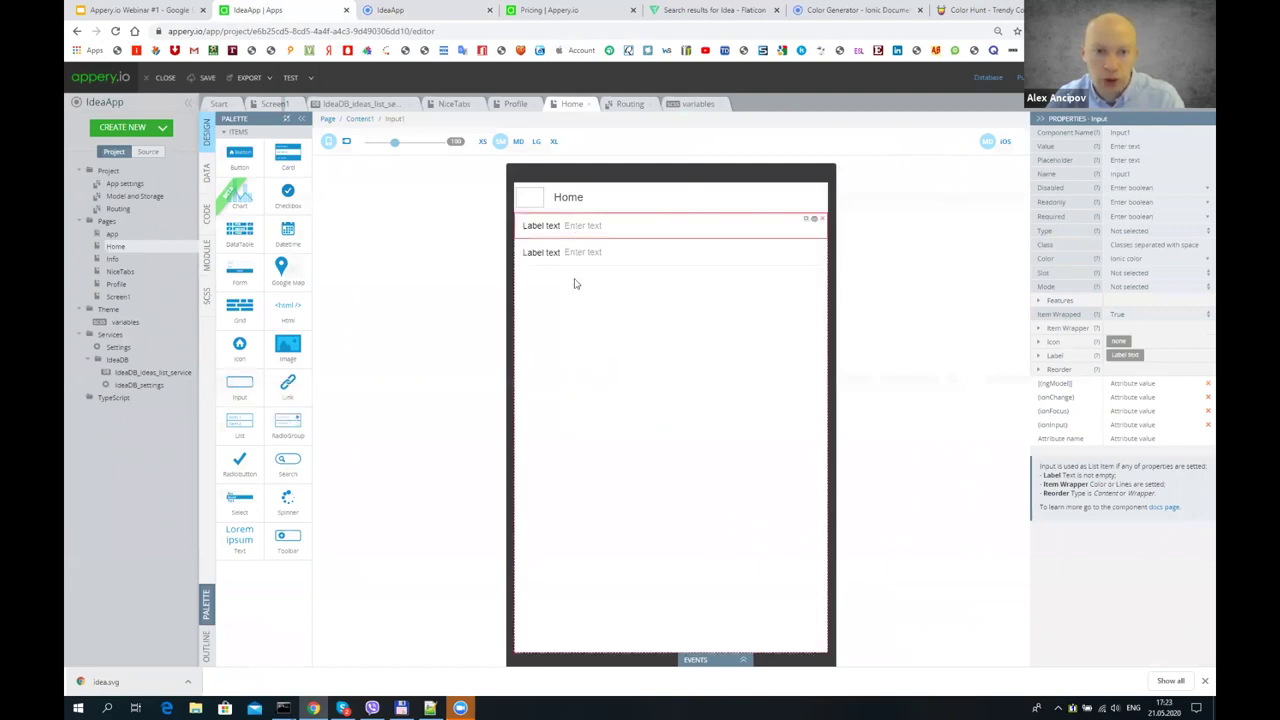
pyautogui.moveTo(714, 468); pyautogui.dragTo(586, 463)
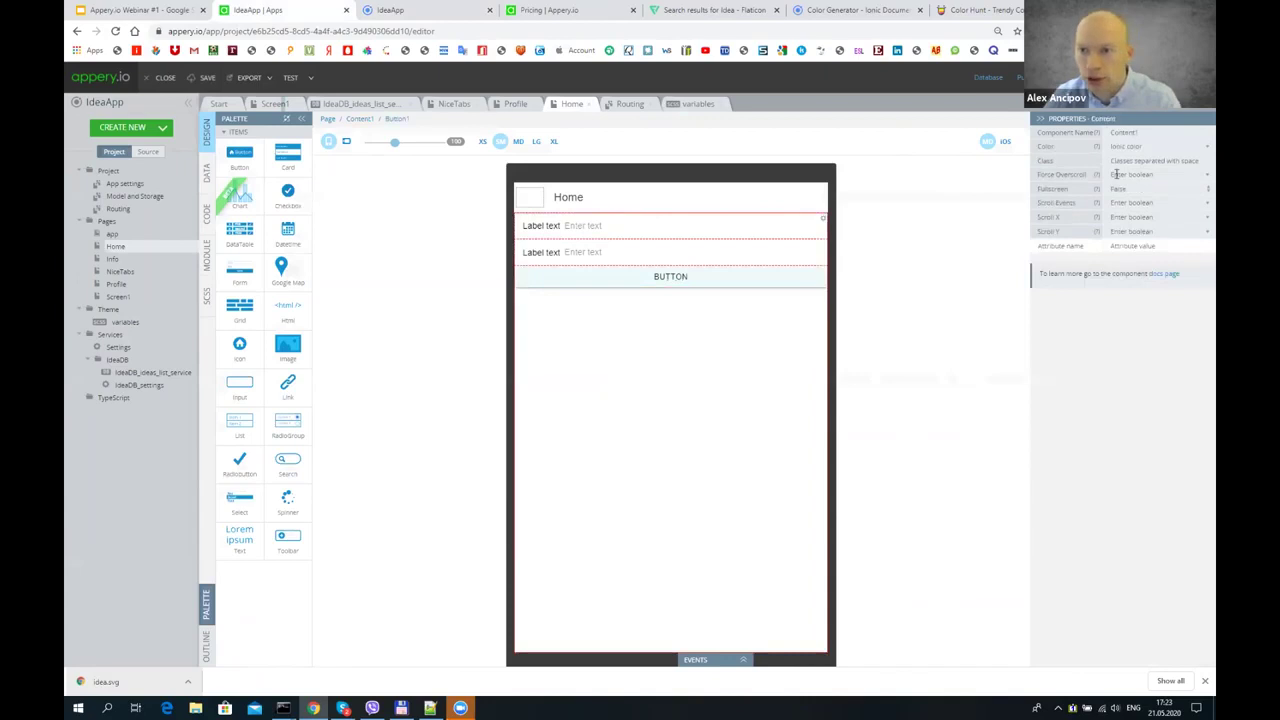
# - Give the Home page content the ion-pad padding class
pyautogui.click(327, 119)
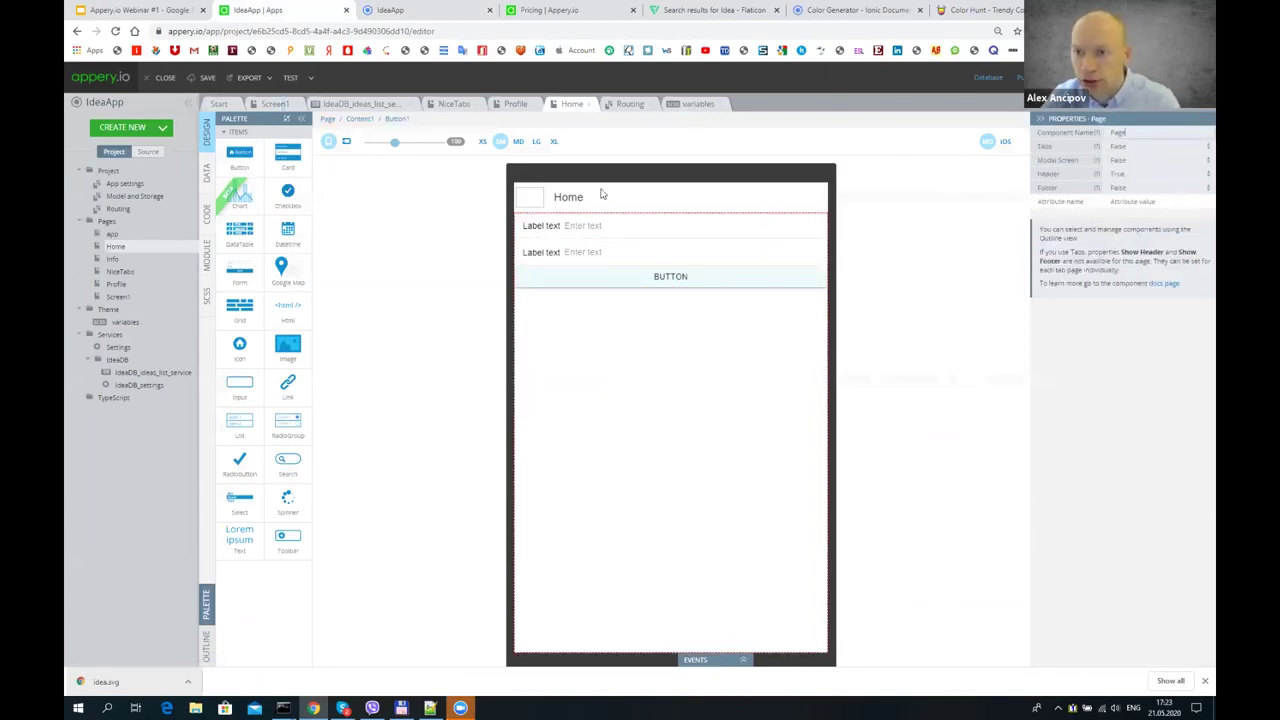
pyautogui.click(362, 120)
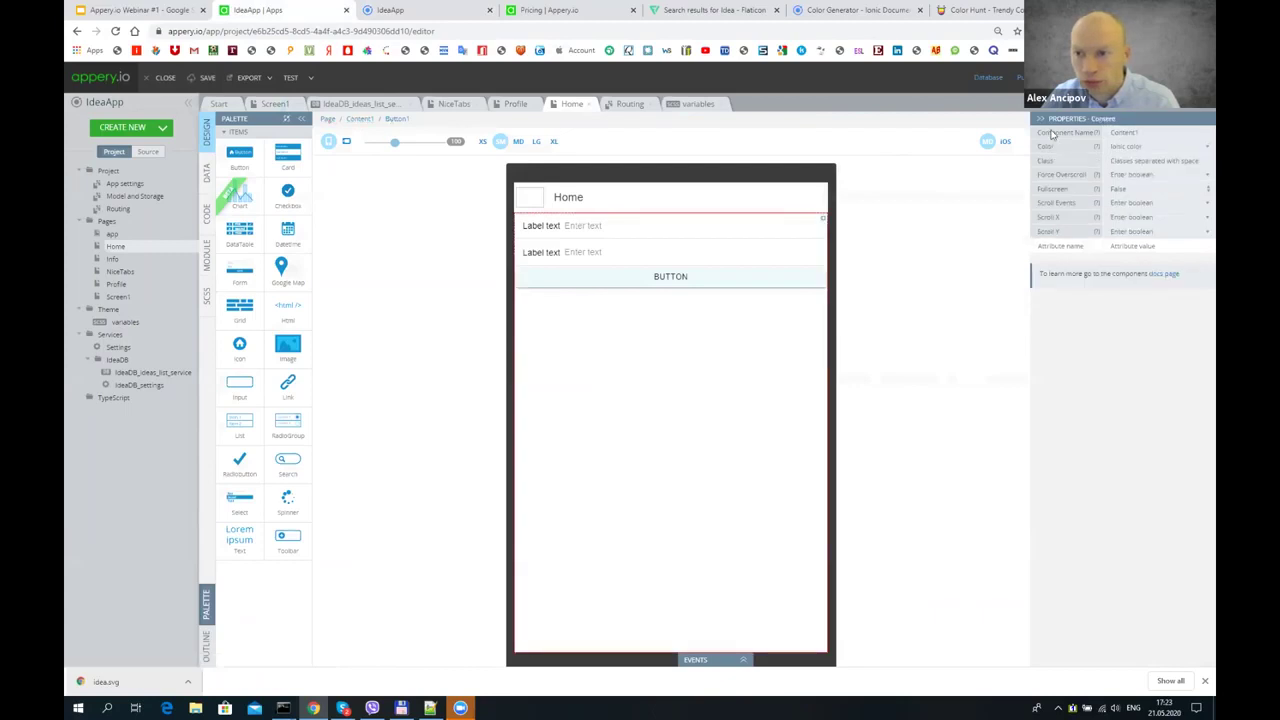
pyautogui.click(1138, 160)
pyautogui.write('ion-padding')
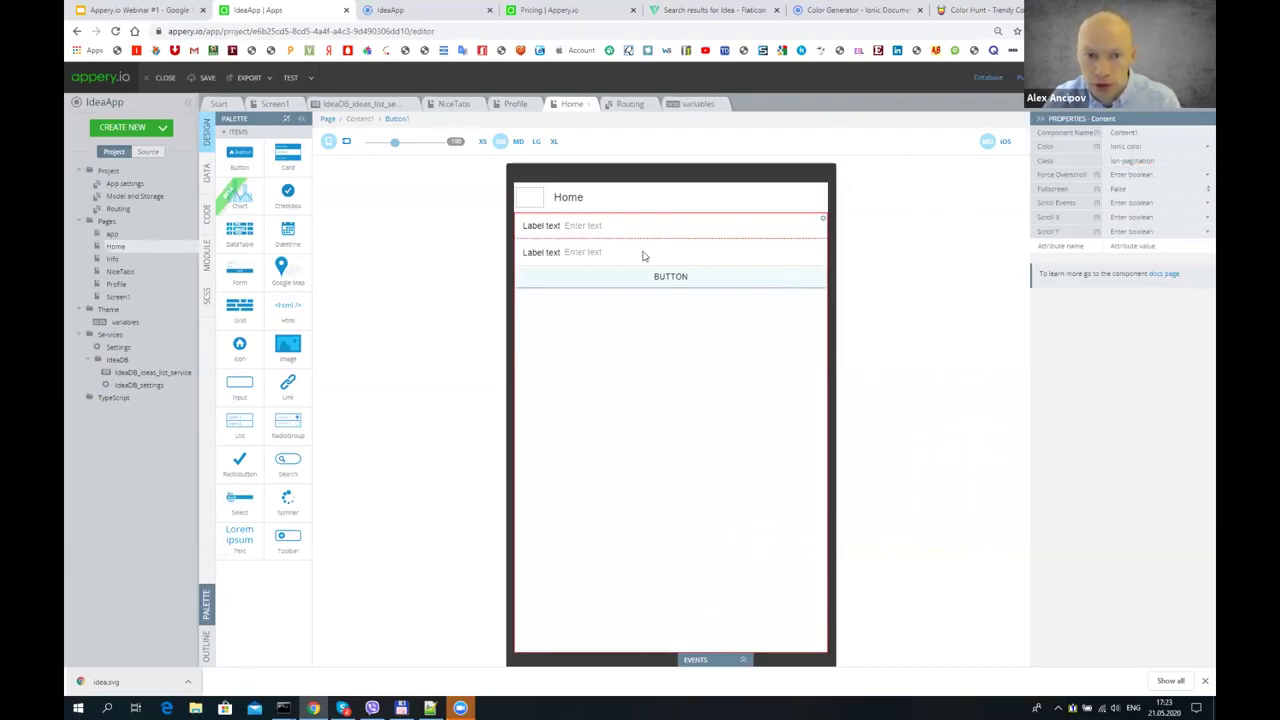
# - Label the two inputs Name and Description
pyautogui.click(700, 226)
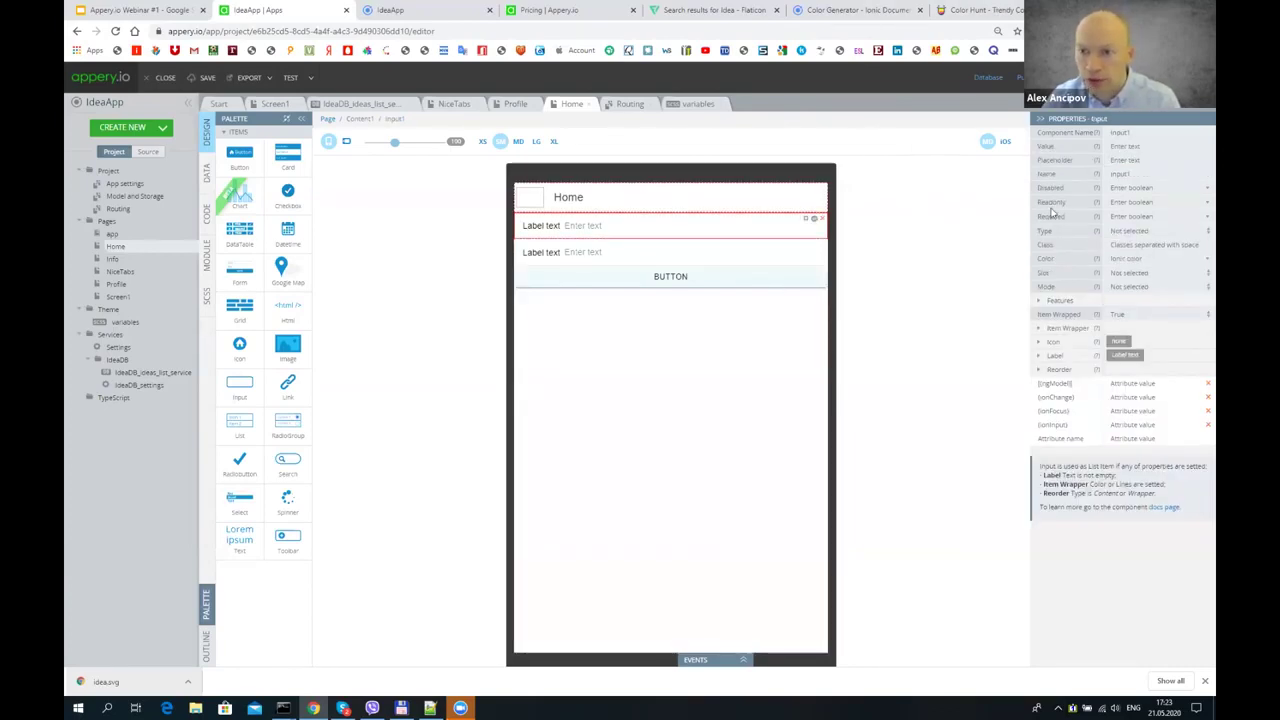
pyautogui.click(1039, 356)
pyautogui.click(1124, 369)
pyautogui.write('Name')
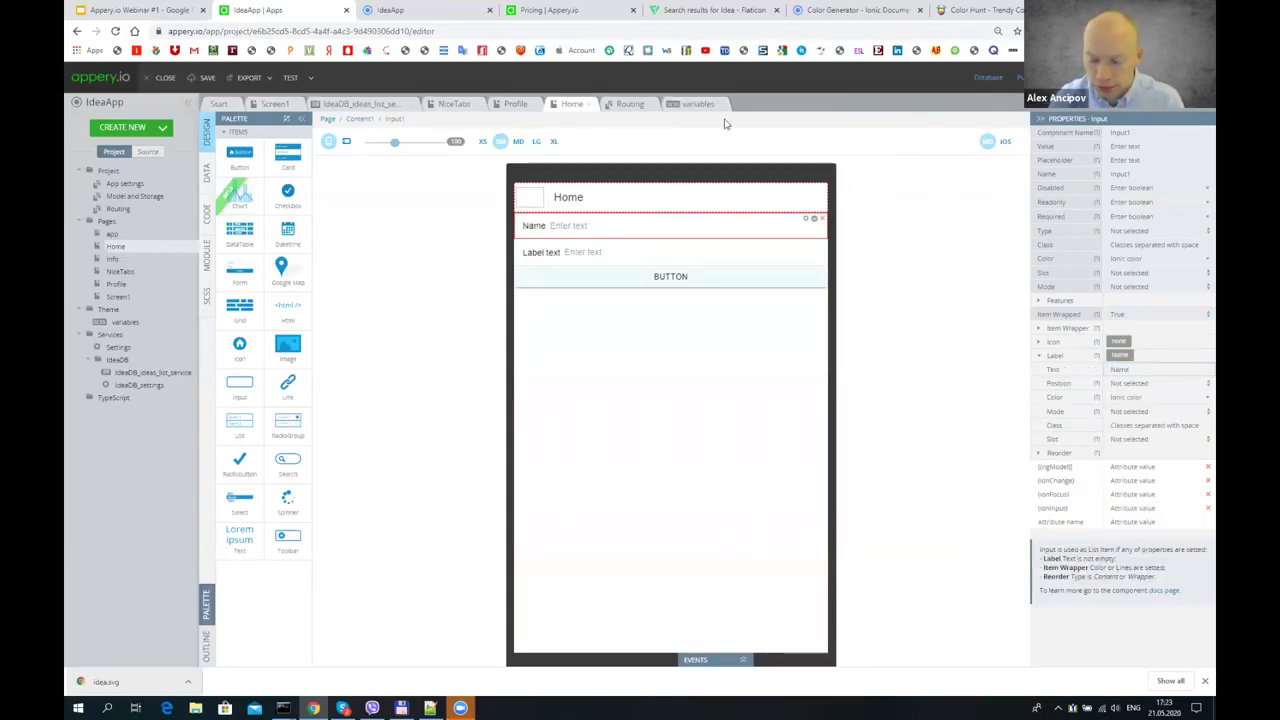
pyautogui.click(541, 253)
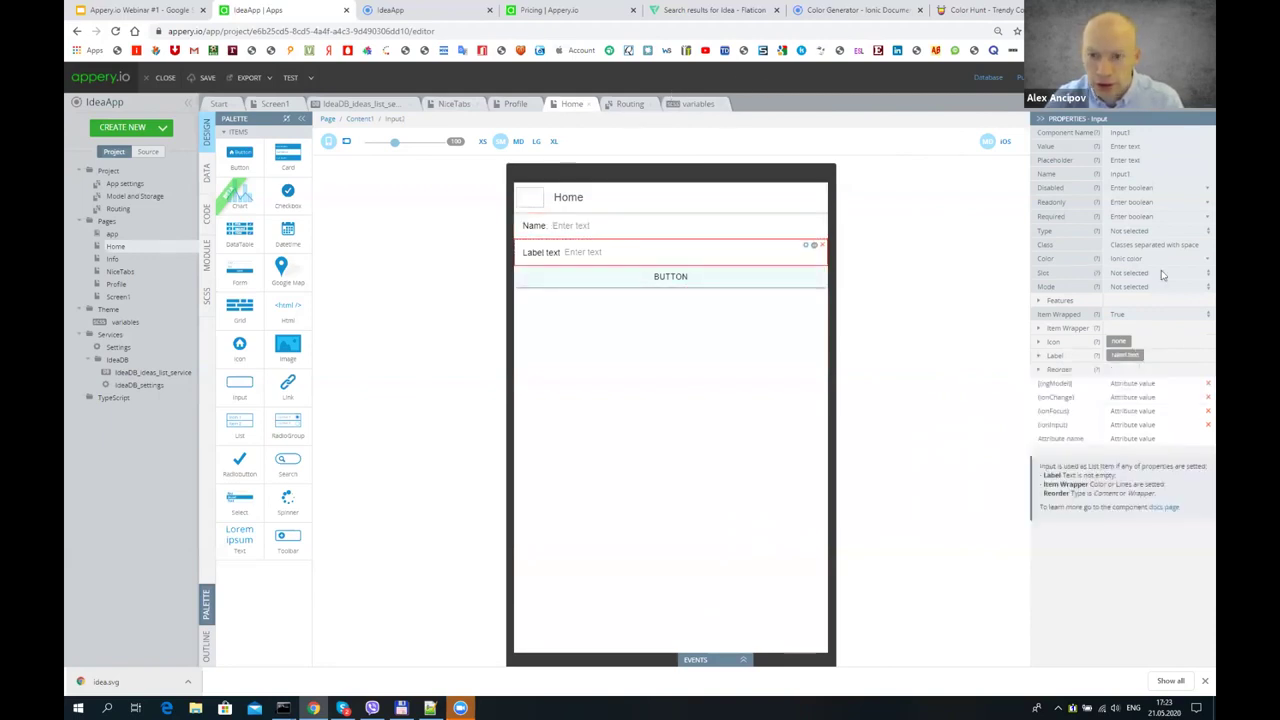
pyautogui.click(1045, 357)
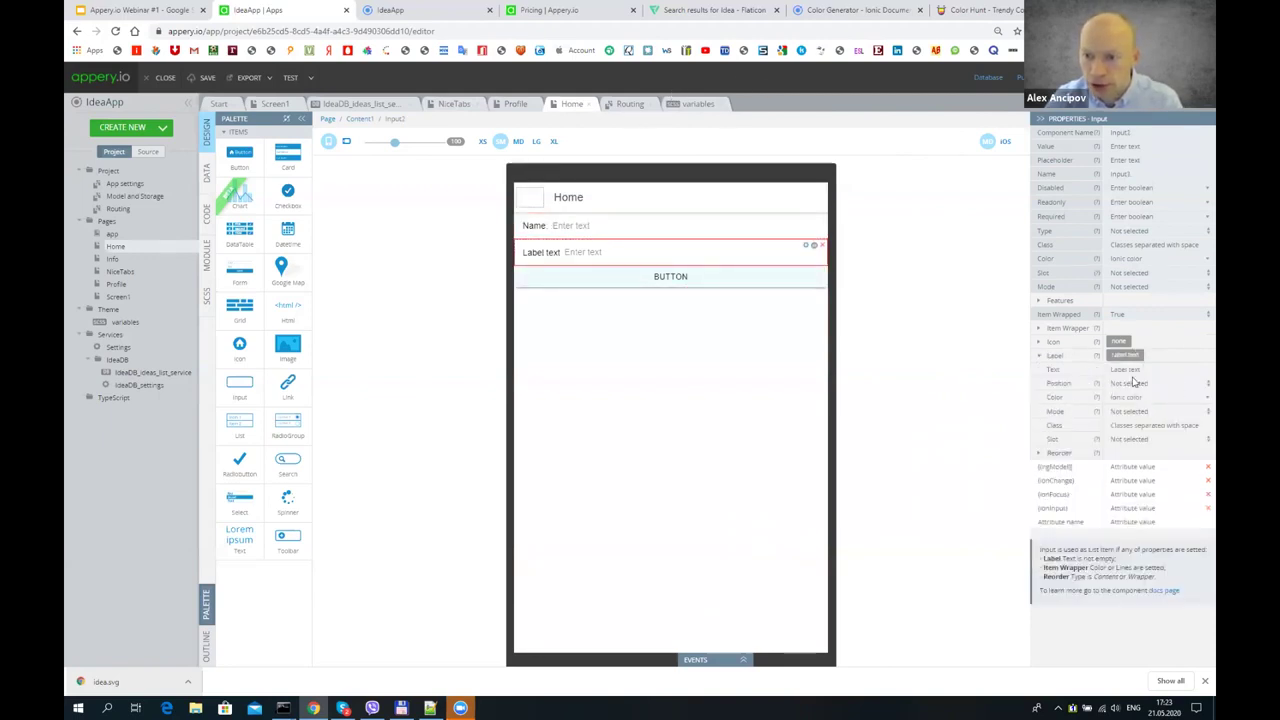
pyautogui.write('De')
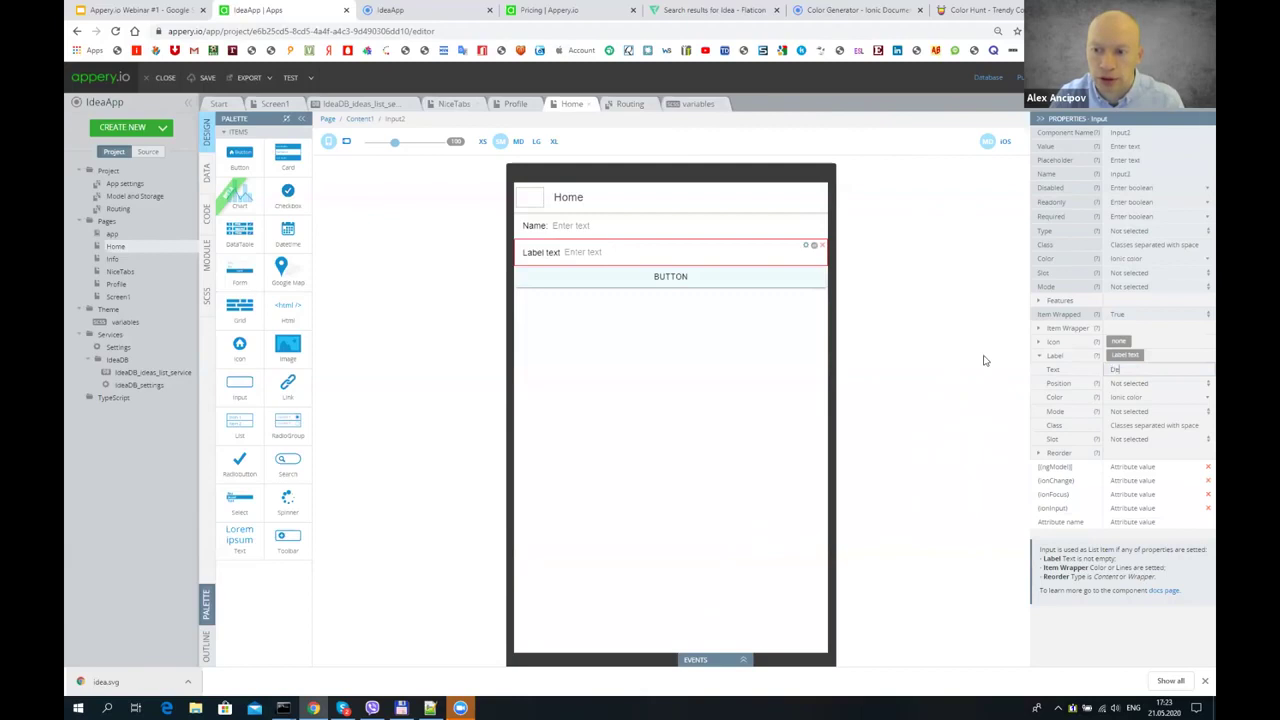
pyautogui.write('scription')
# - Change the button's caption to Add
pyautogui.click(648, 277)
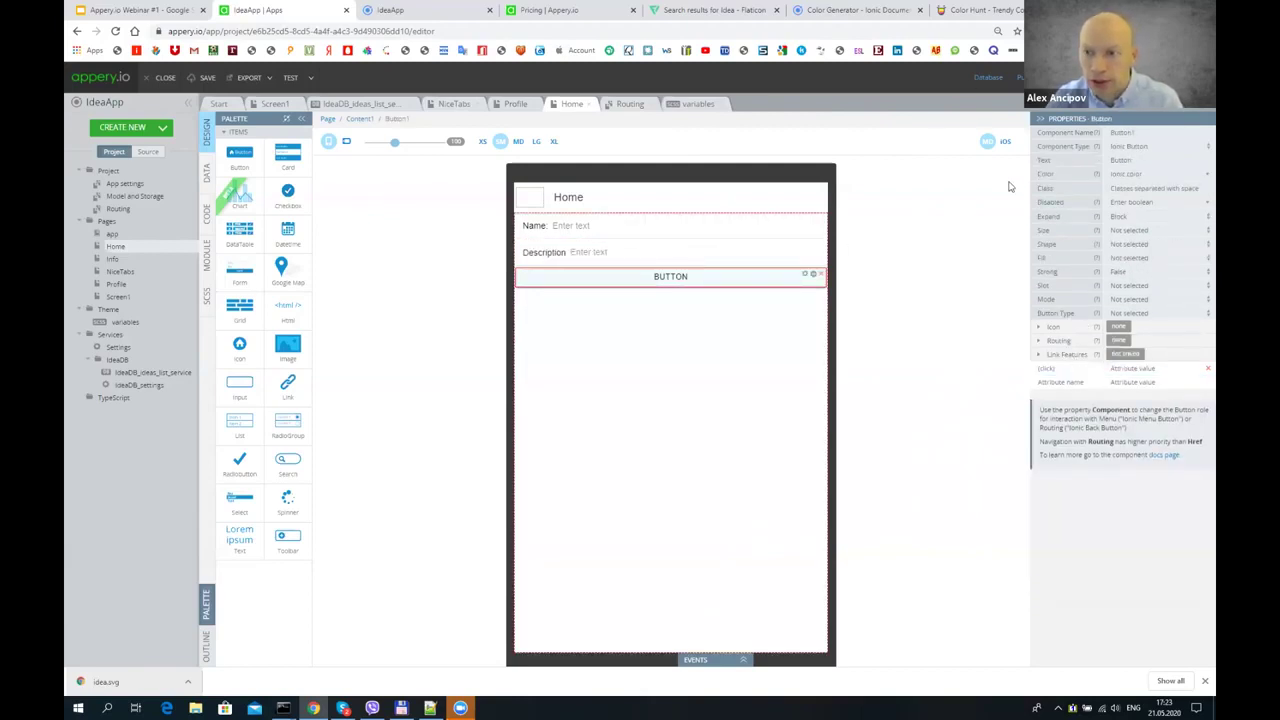
pyautogui.doubleClick(1187, 160)
pyautogui.write('Add')
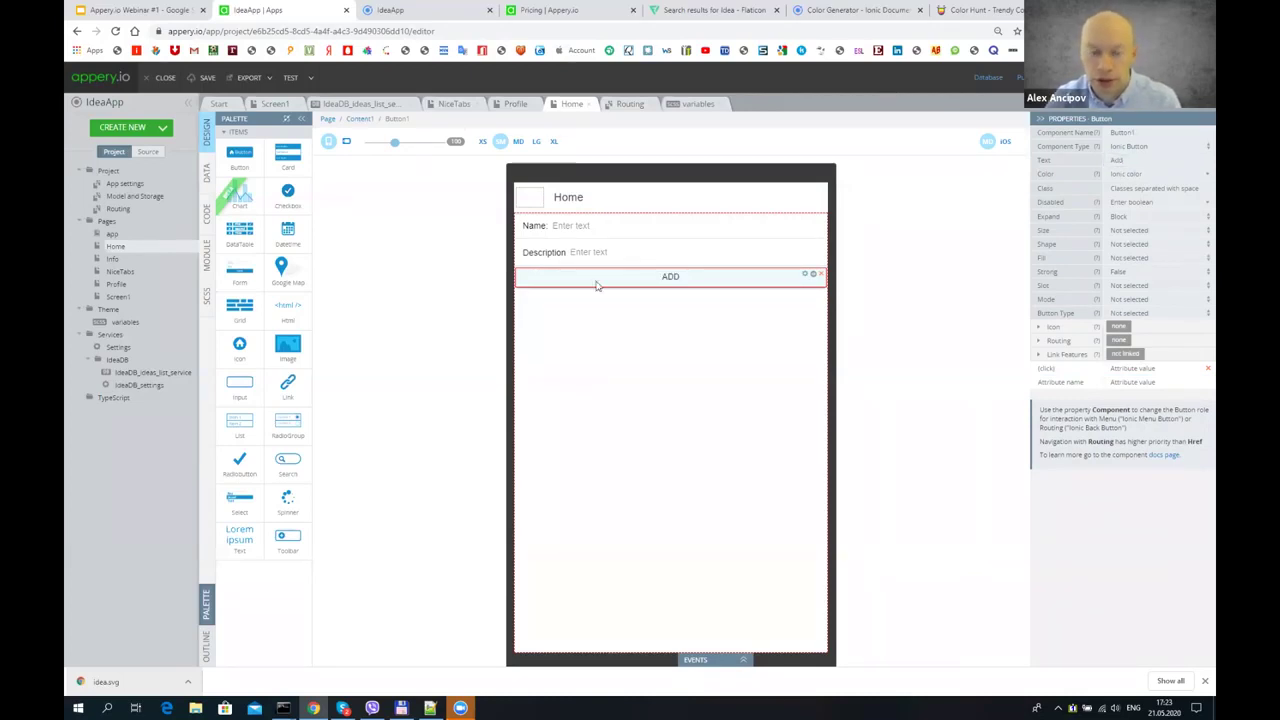
pyautogui.click(593, 352)
pyautogui.click(571, 198)
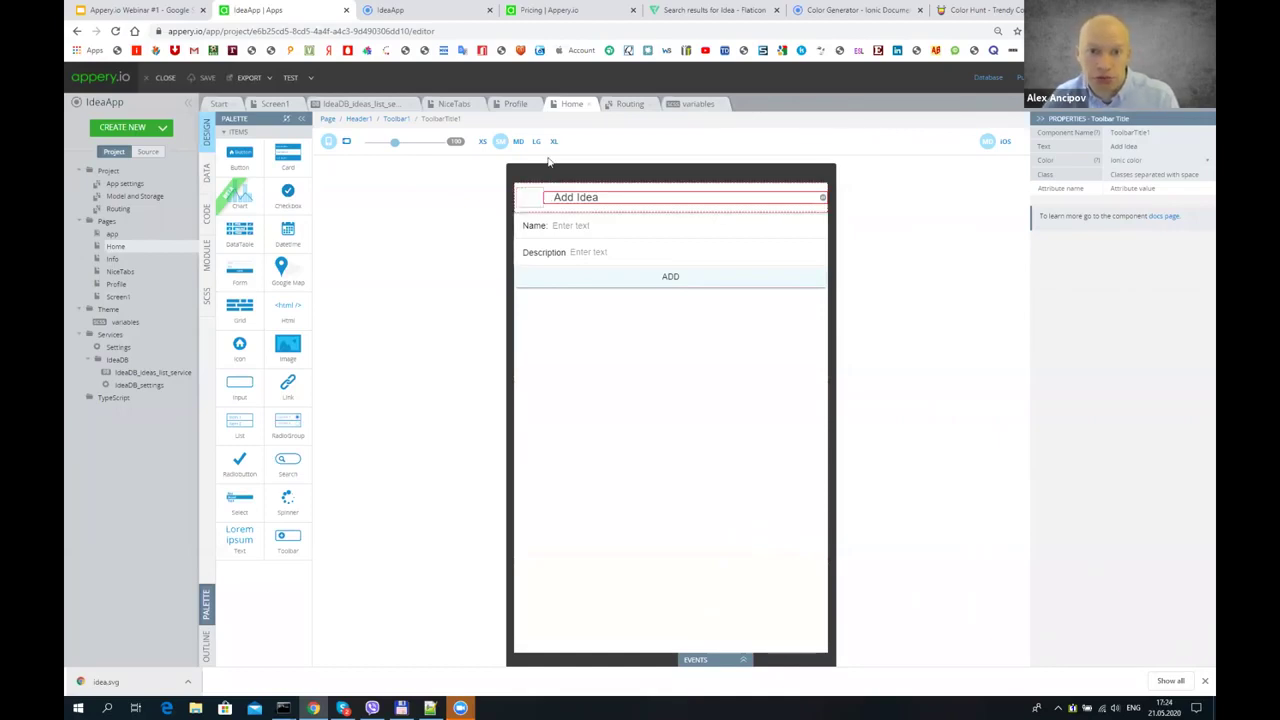
# - Place a button in the header's left slot and make it an Ionic Back Button
pyautogui.moveTo(240, 153); pyautogui.dragTo(555, 205)
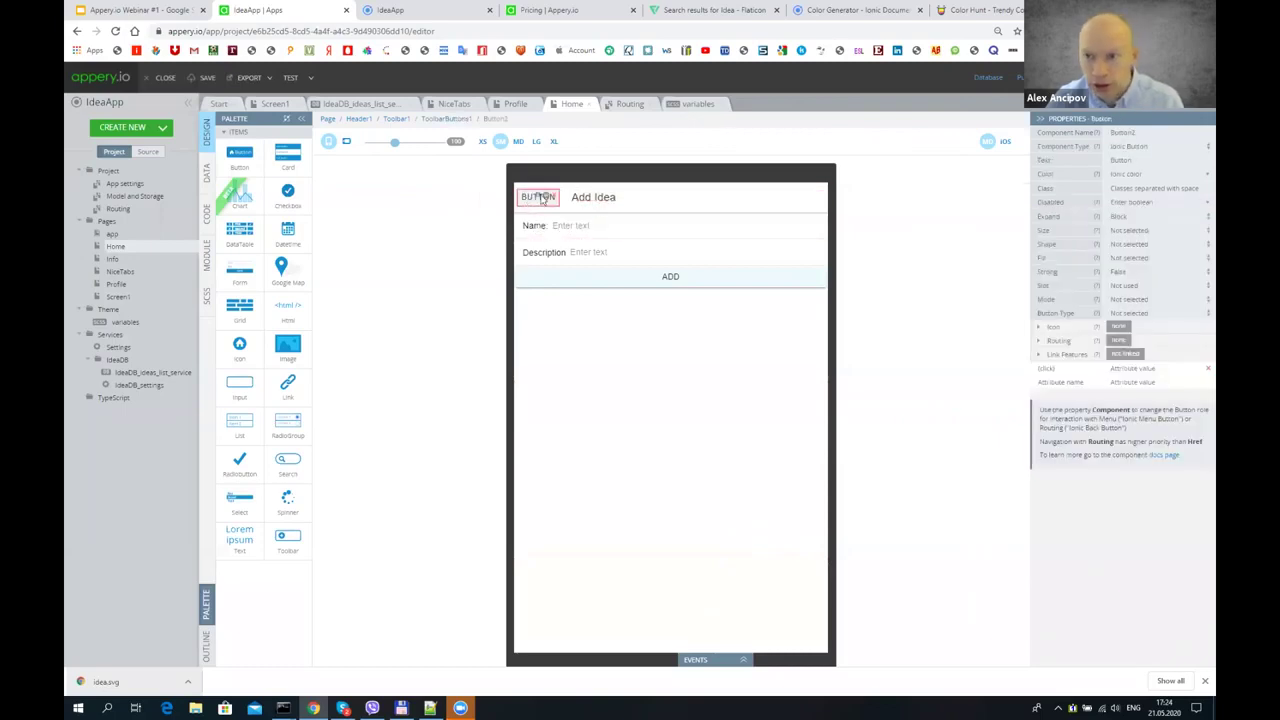
pyautogui.click(1151, 147)
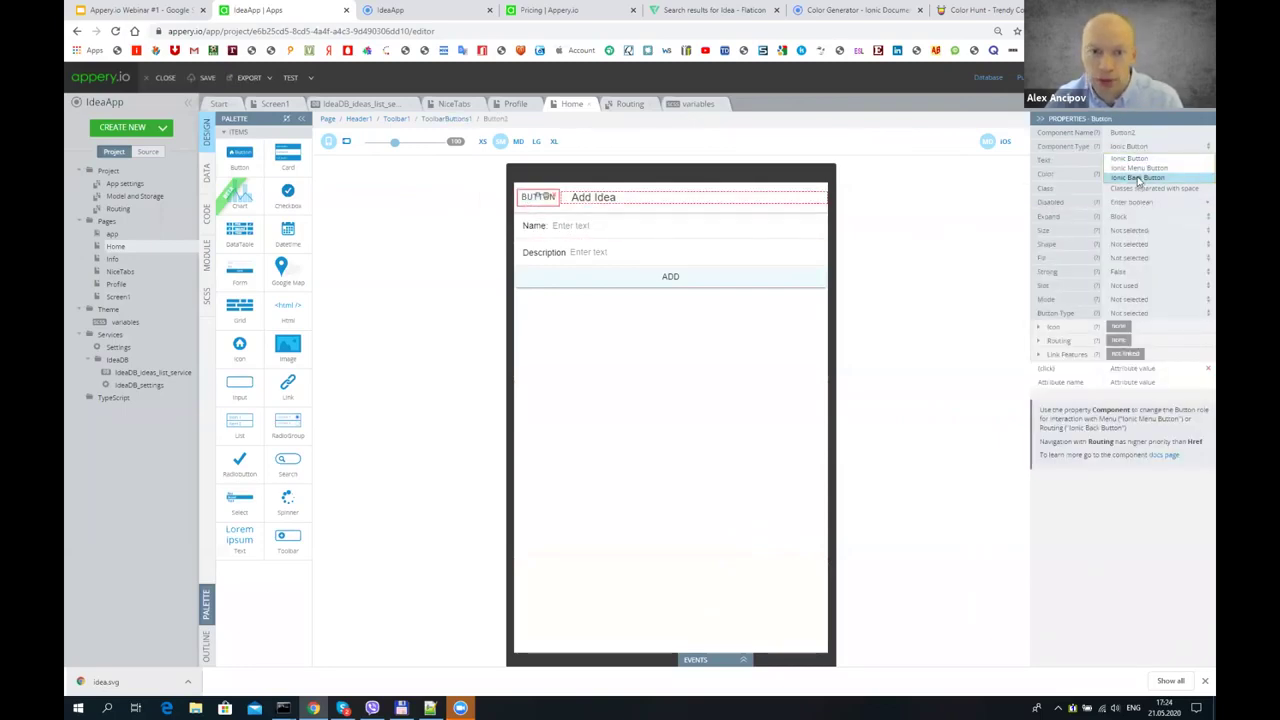
pyautogui.click(1138, 178)
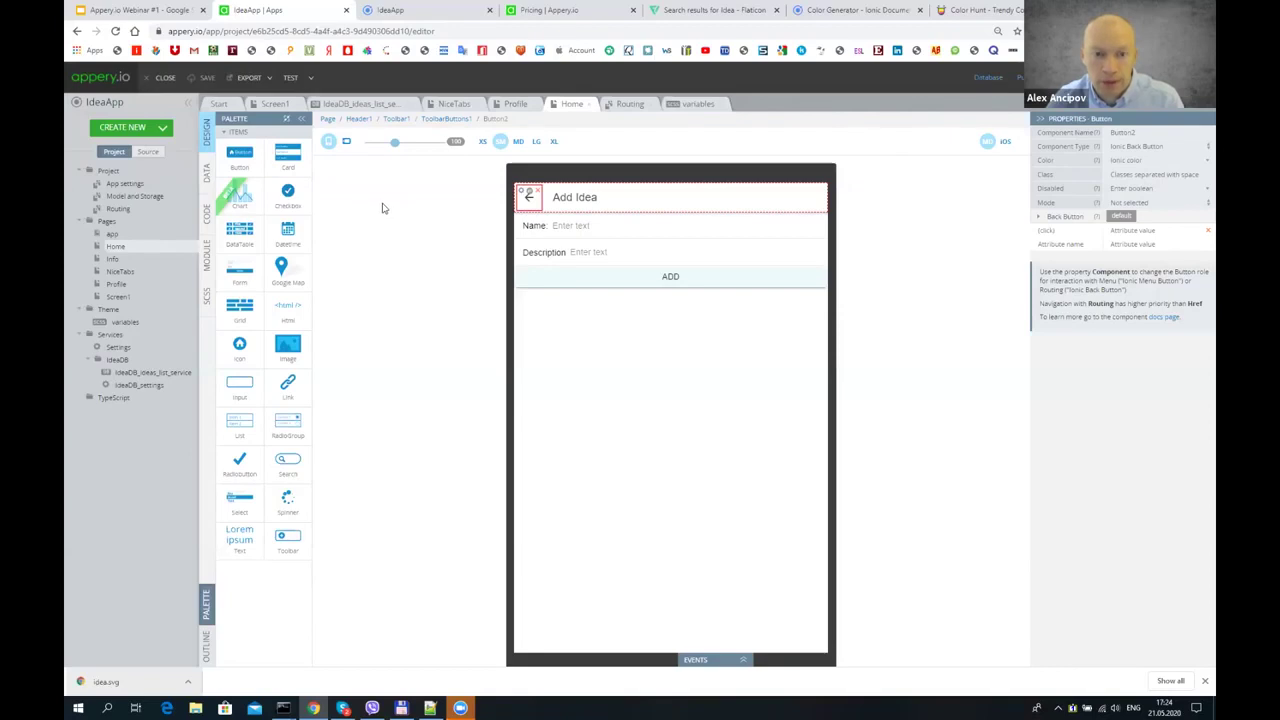
pyautogui.click(160, 132)
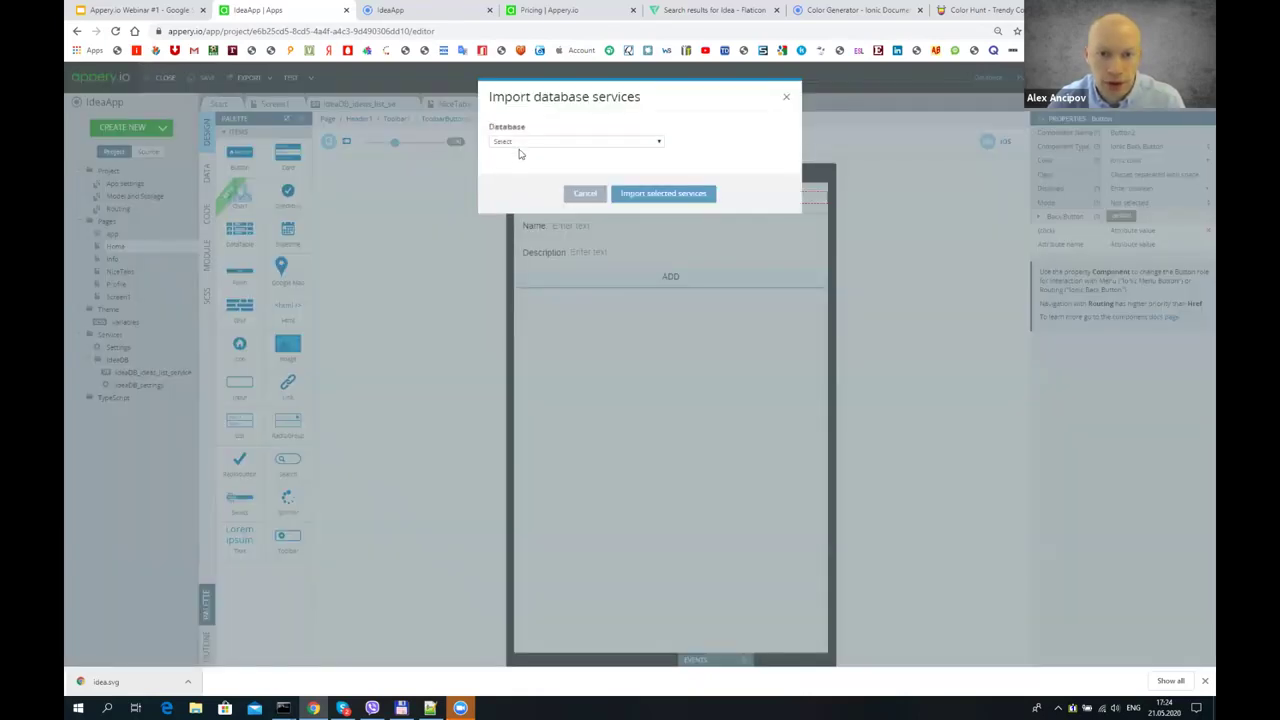
# - Import the ideas collection's services from IdeaDB as a database service
pyautogui.click(517, 143)
pyautogui.click(520, 174)
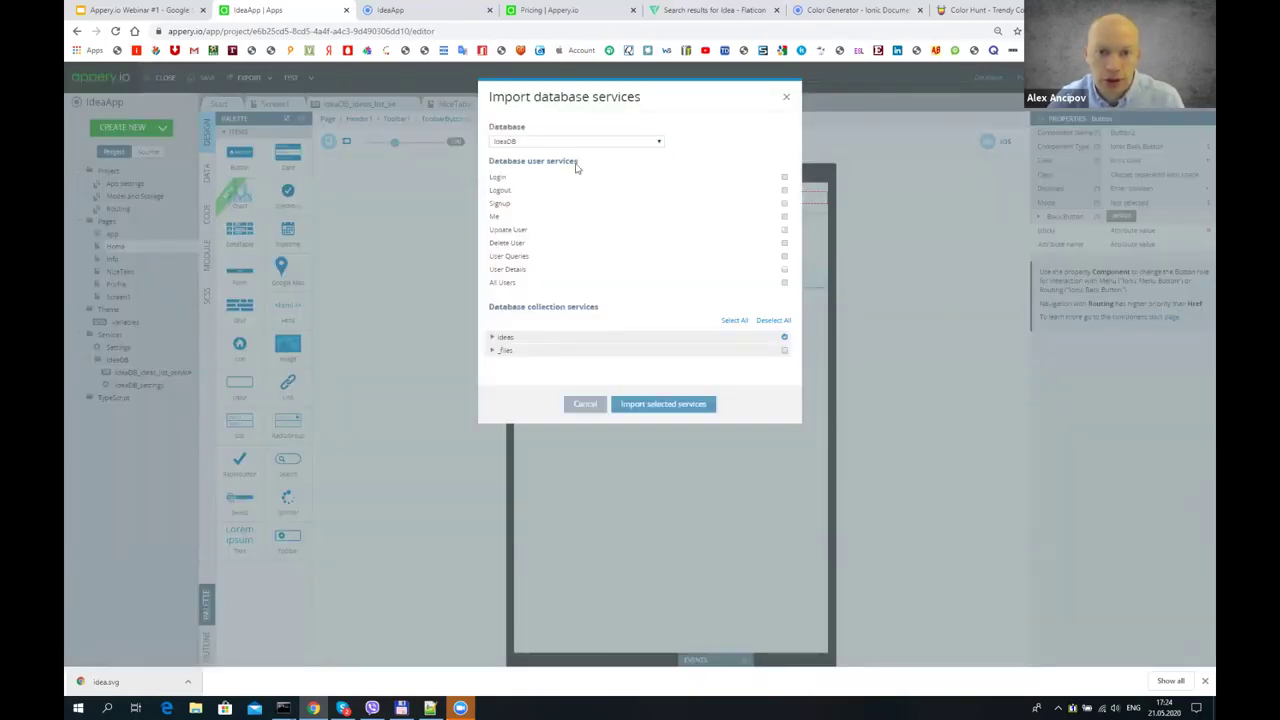
pyautogui.click(493, 337)
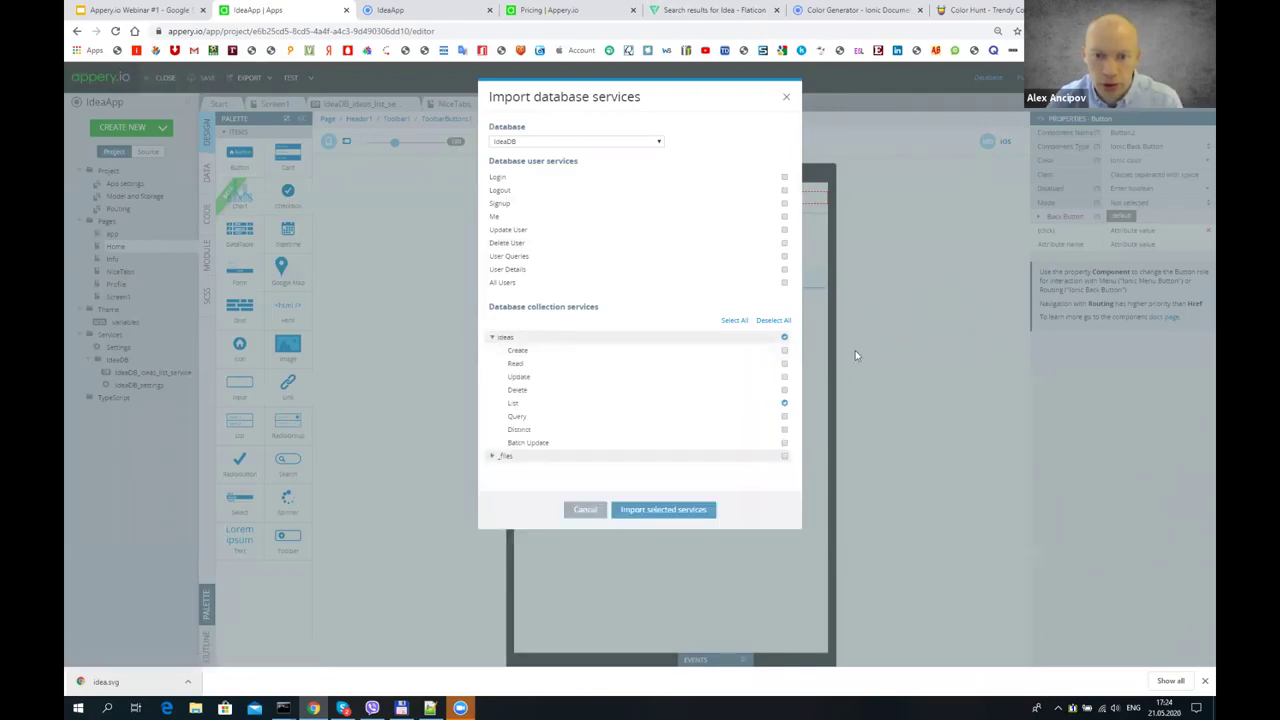
pyautogui.click(648, 511)
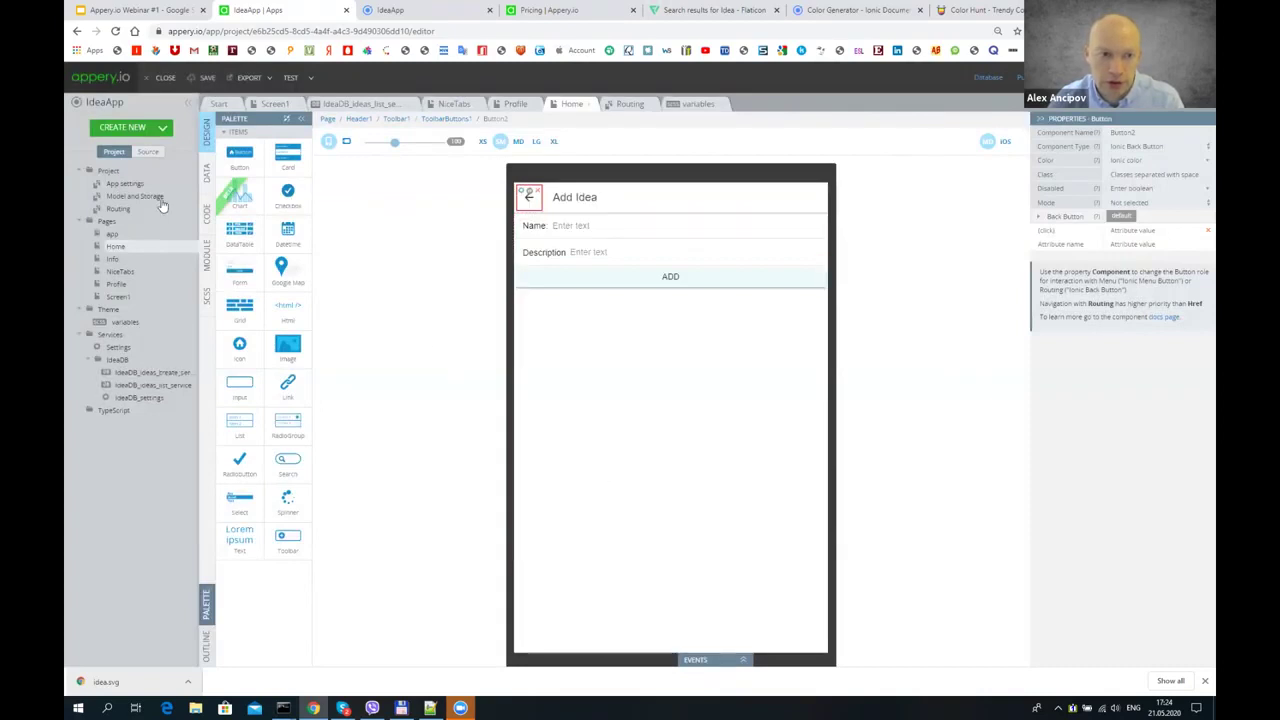
# - Add IdeaDB_ideas_create_service as a datasource on the Home page
pyautogui.click(205, 172)
pyautogui.click(346, 129)
pyautogui.click(336, 140)
pyautogui.click(392, 128)
# - Name the create datasource addIdea and open its Before send mapping
pyautogui.write('addIdea')
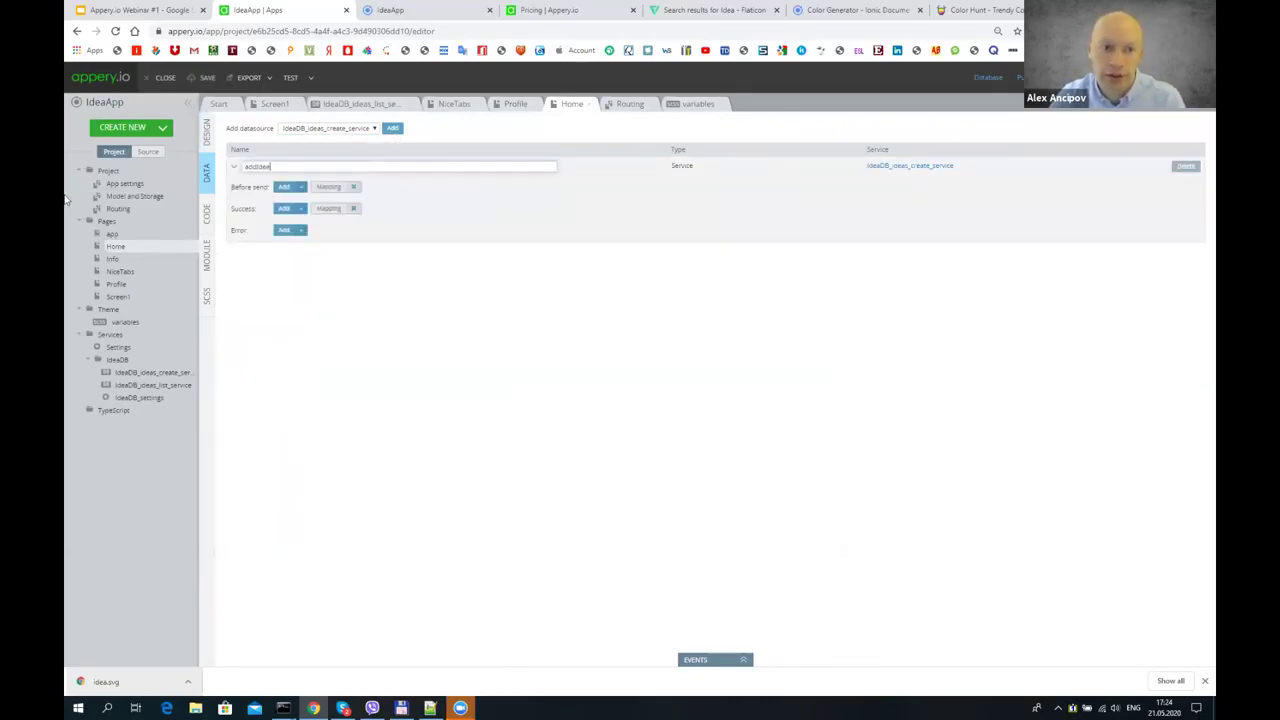
pyautogui.click(436, 285)
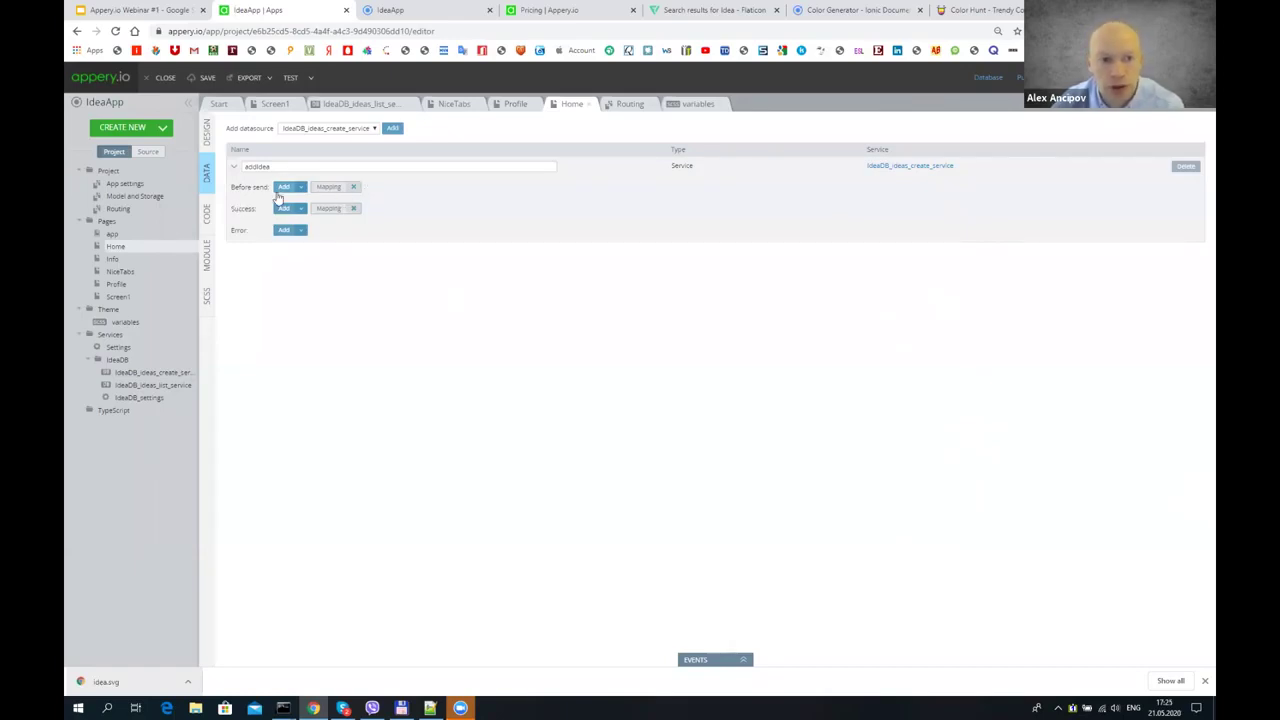
pyautogui.click(329, 187)
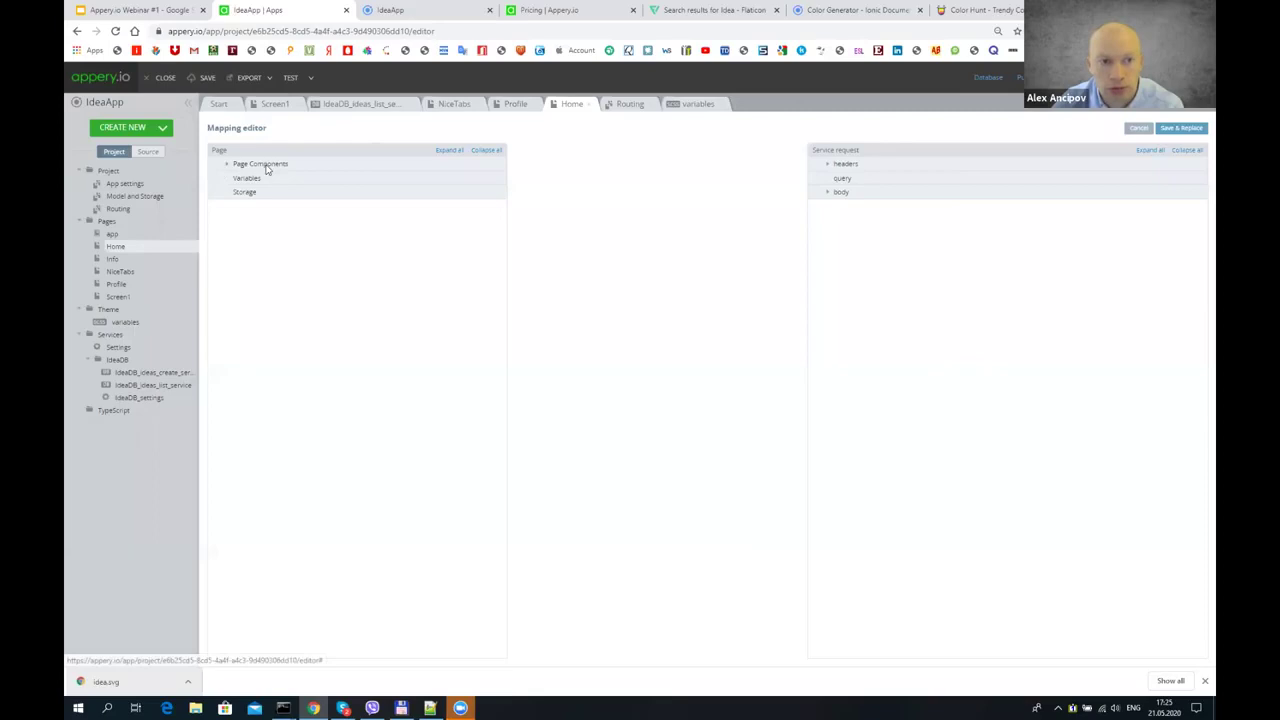
# - Map Input1's value to the body name and Input2's value to description, then save the mapping
pyautogui.click(228, 166)
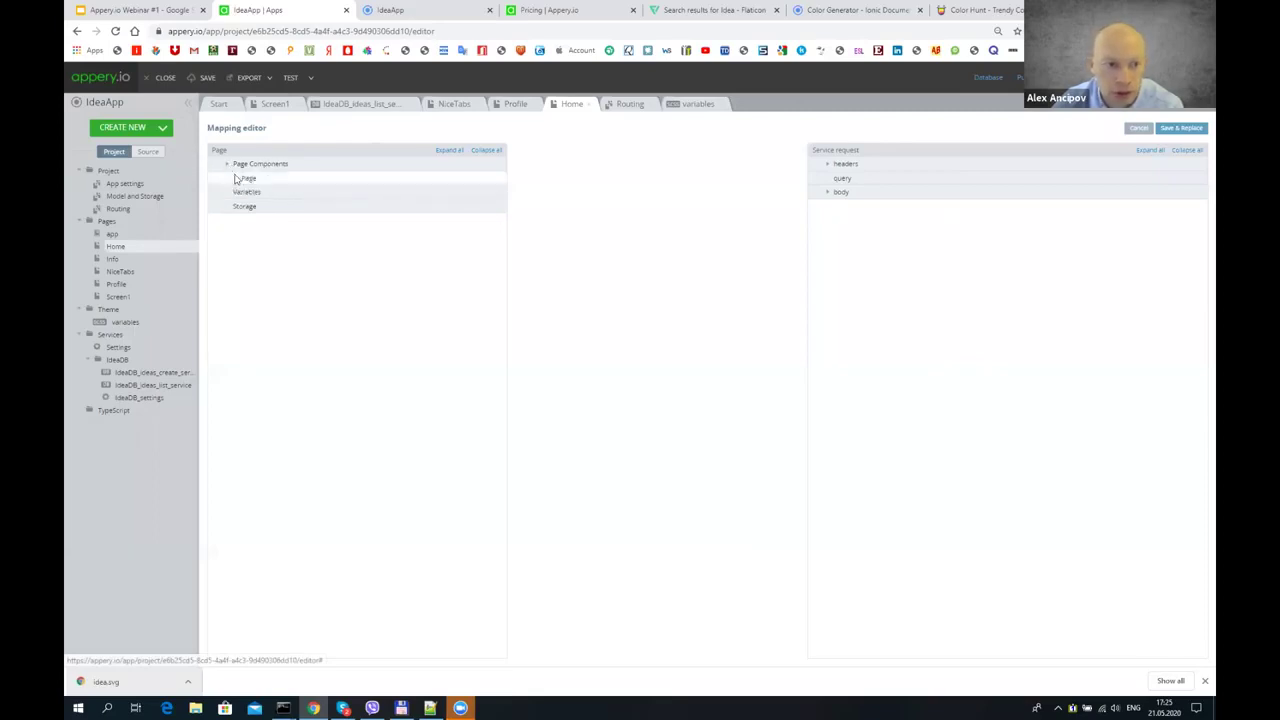
pyautogui.click(236, 178)
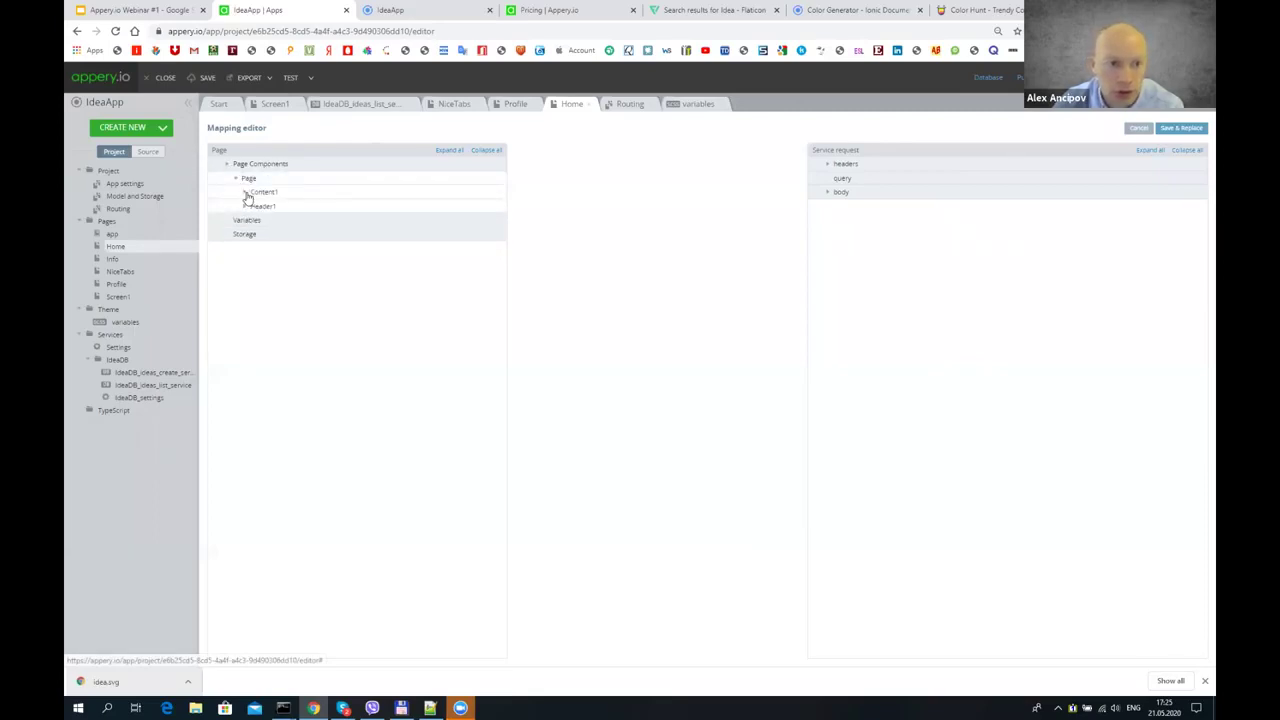
pyautogui.click(245, 192)
pyautogui.click(253, 206)
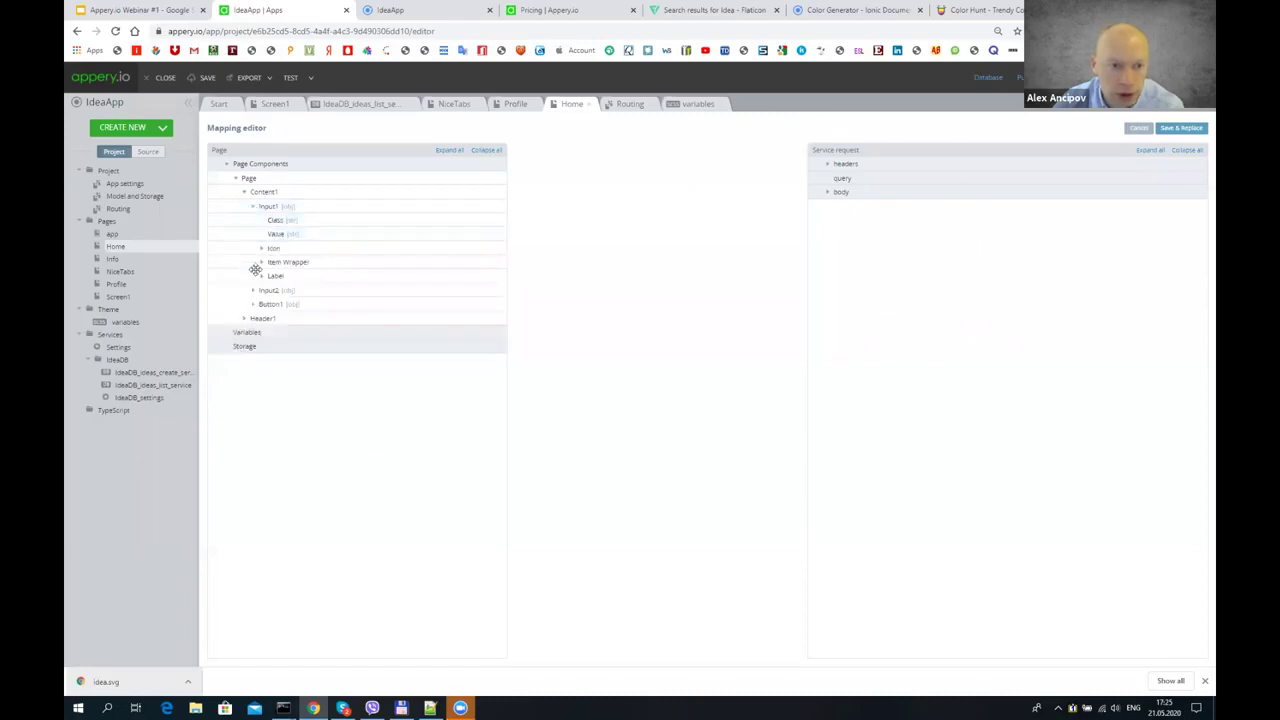
pyautogui.click(827, 192)
pyautogui.click(837, 210)
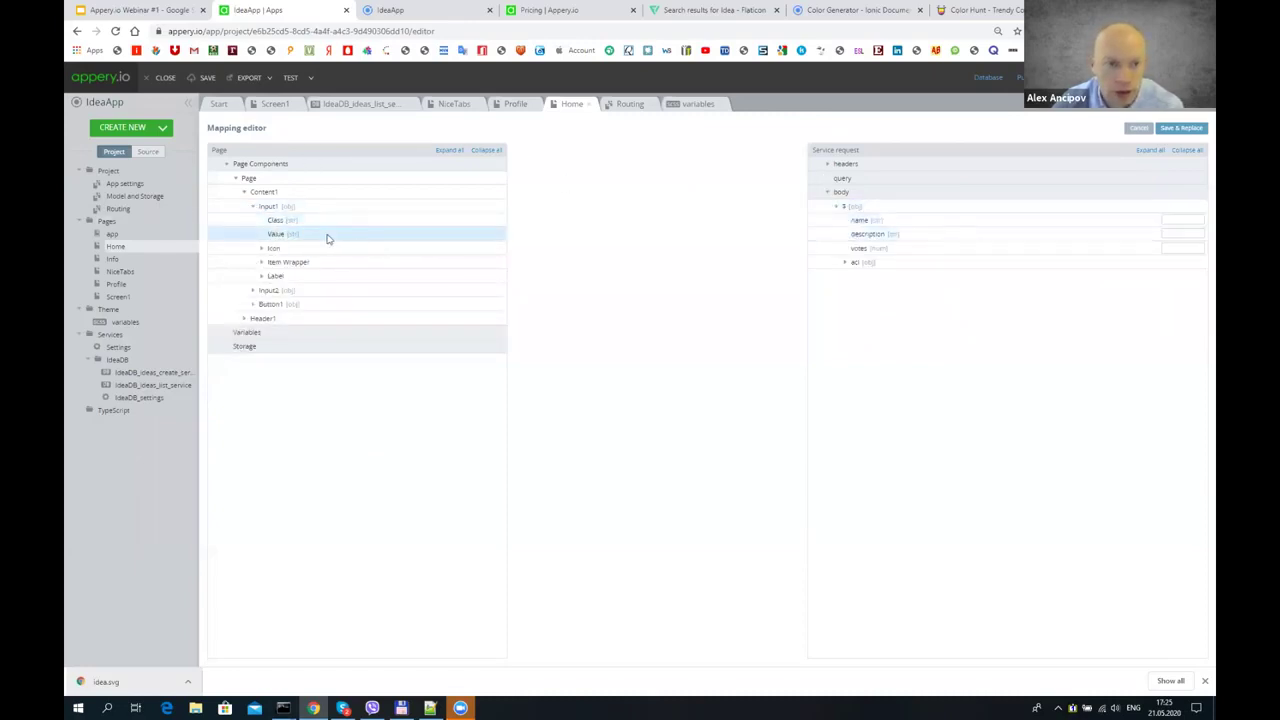
pyautogui.moveTo(292, 237); pyautogui.dragTo(884, 220)
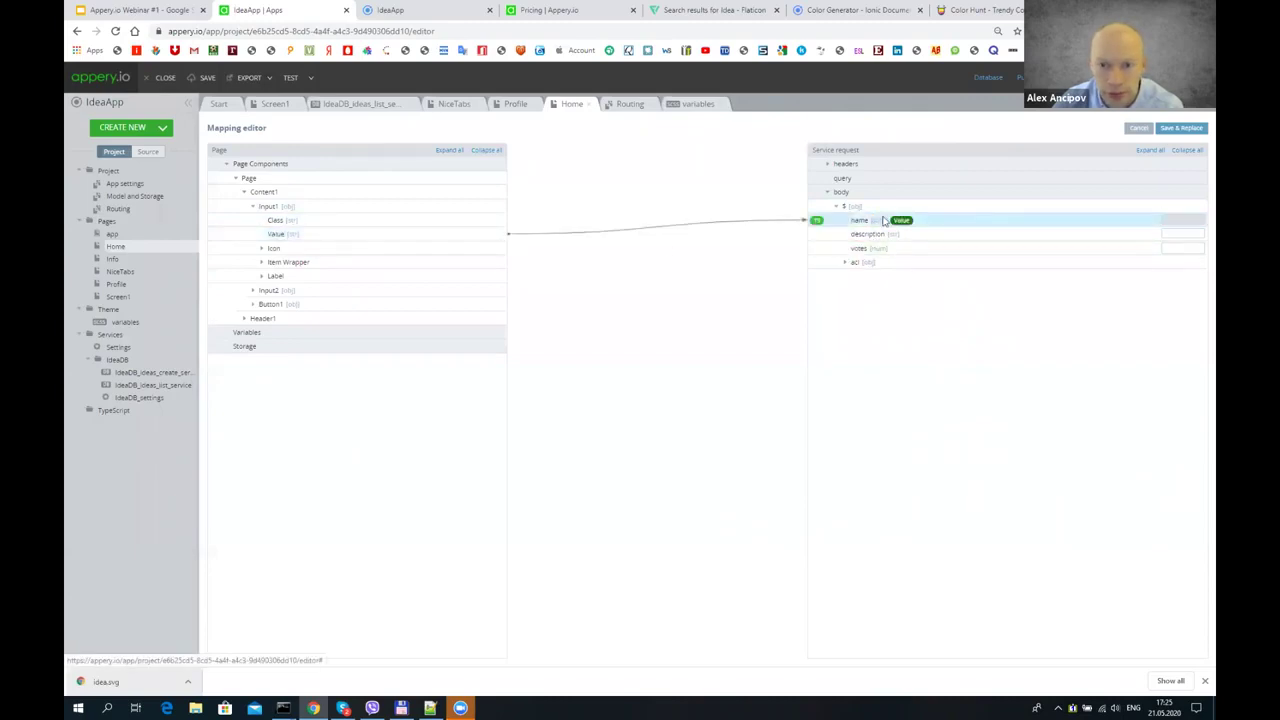
pyautogui.click(253, 290)
pyautogui.moveTo(276, 319); pyautogui.dragTo(868, 234)
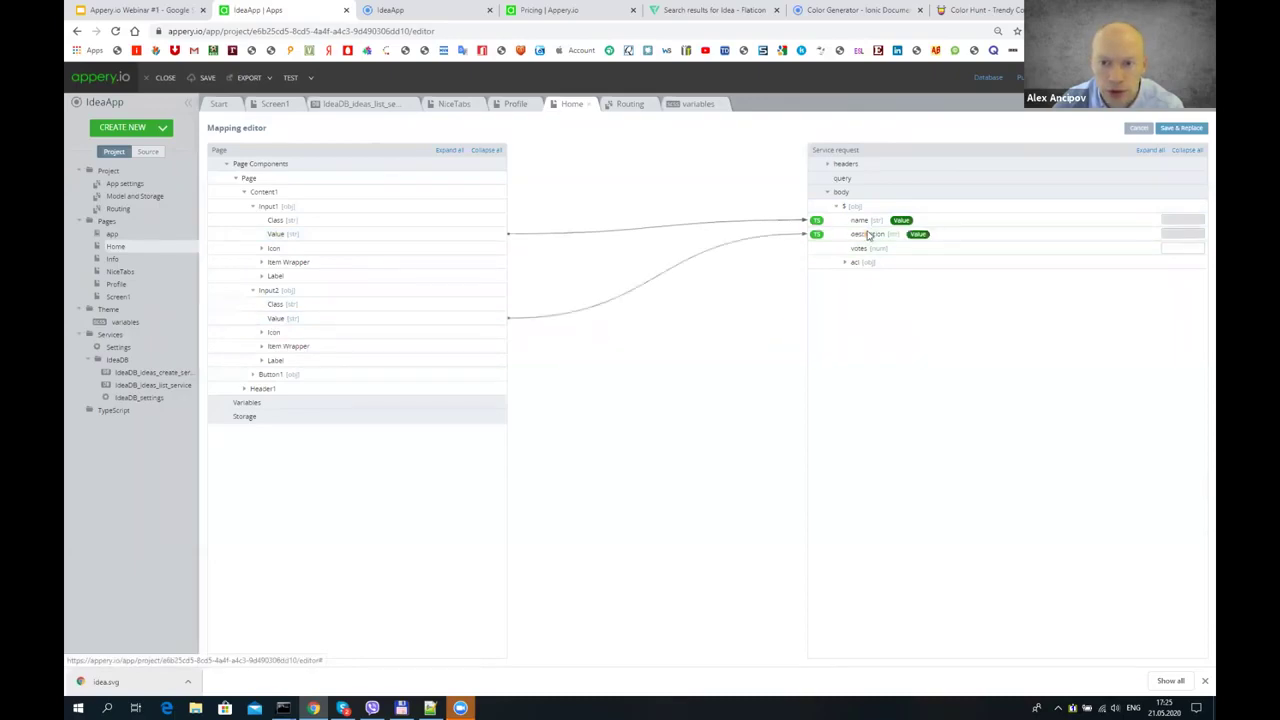
pyautogui.click(1181, 129)
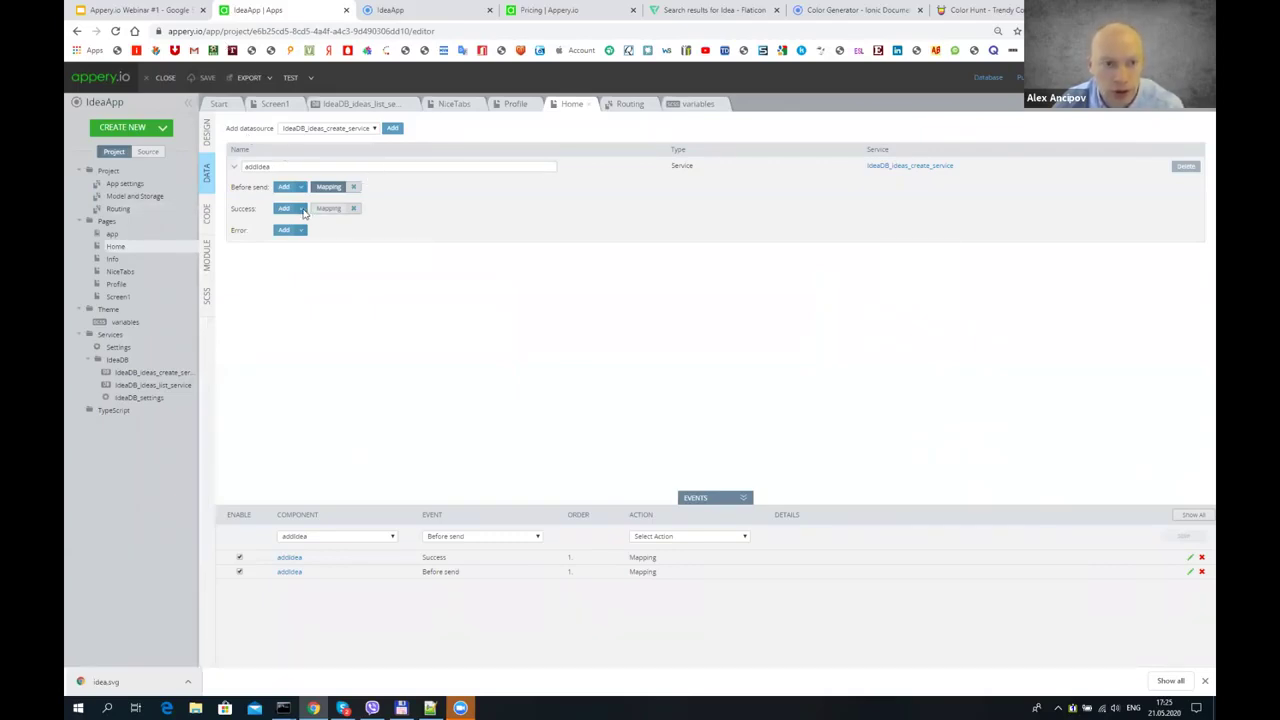
# - Add a Navigate to page action to Screen1 on addIdea's Success event
pyautogui.click(301, 208)
pyautogui.click(306, 267)
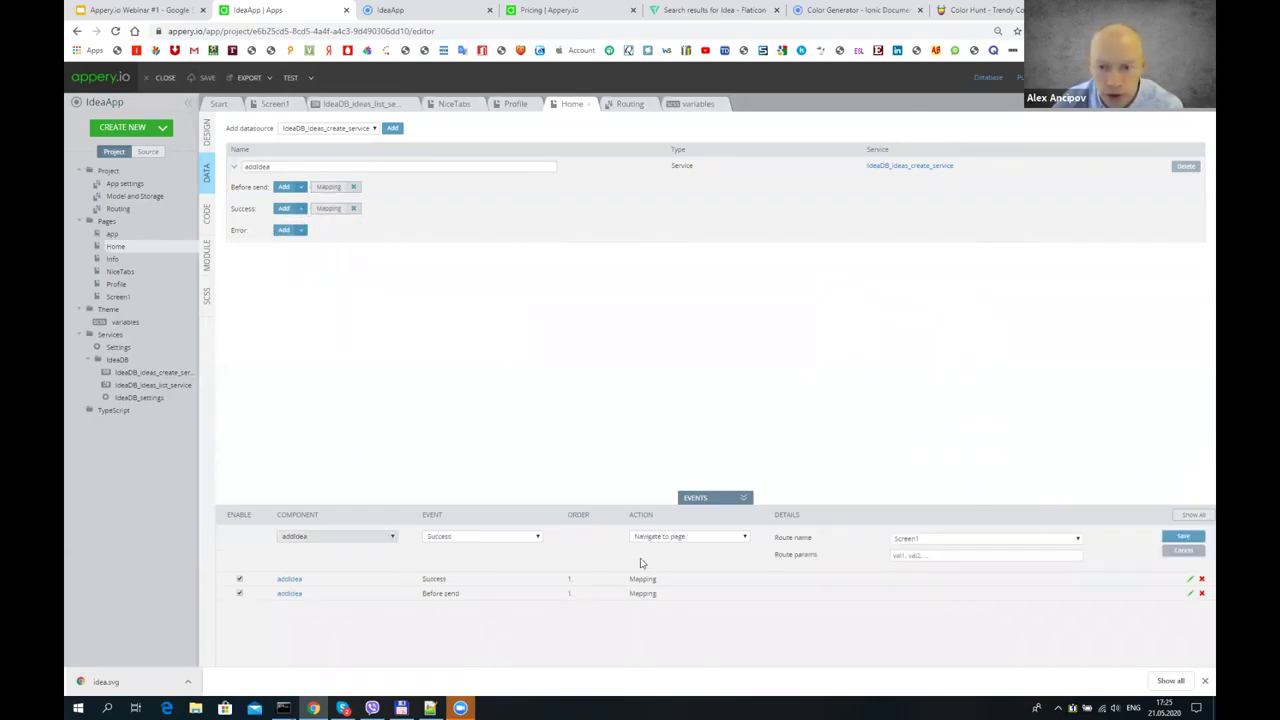
pyautogui.click(936, 542)
pyautogui.click(928, 545)
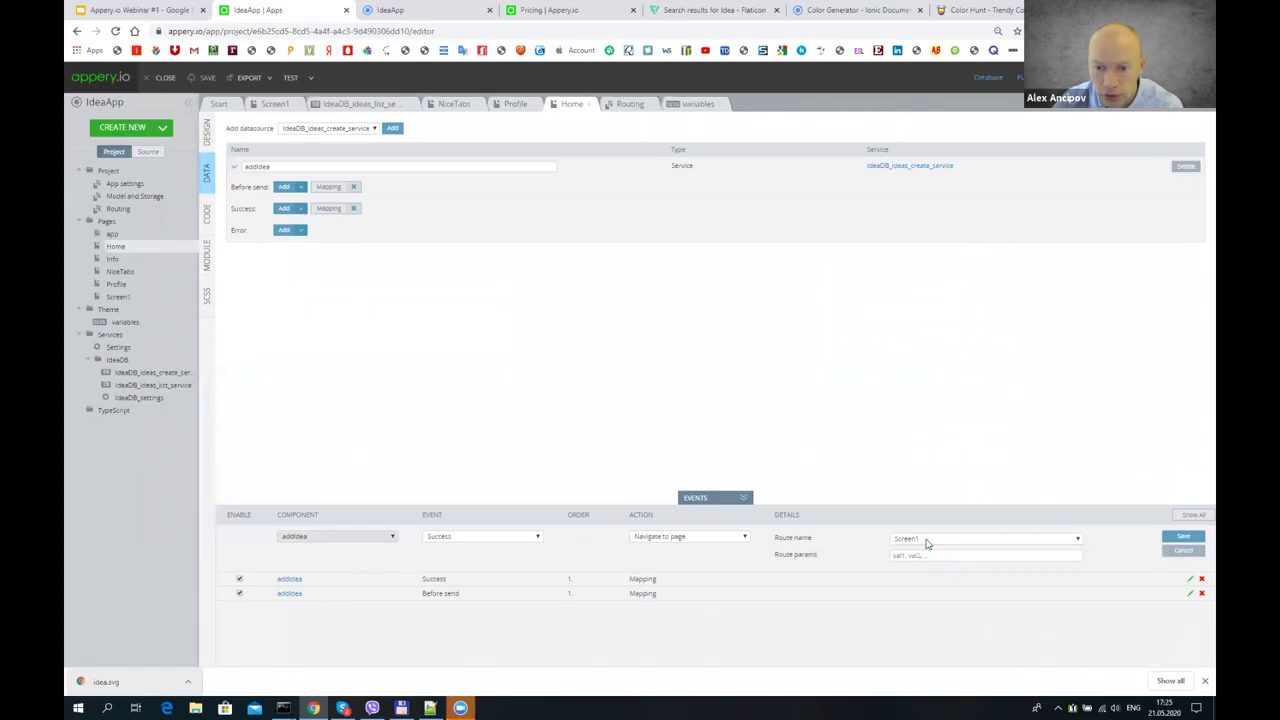
pyautogui.click(922, 541)
pyautogui.click(918, 550)
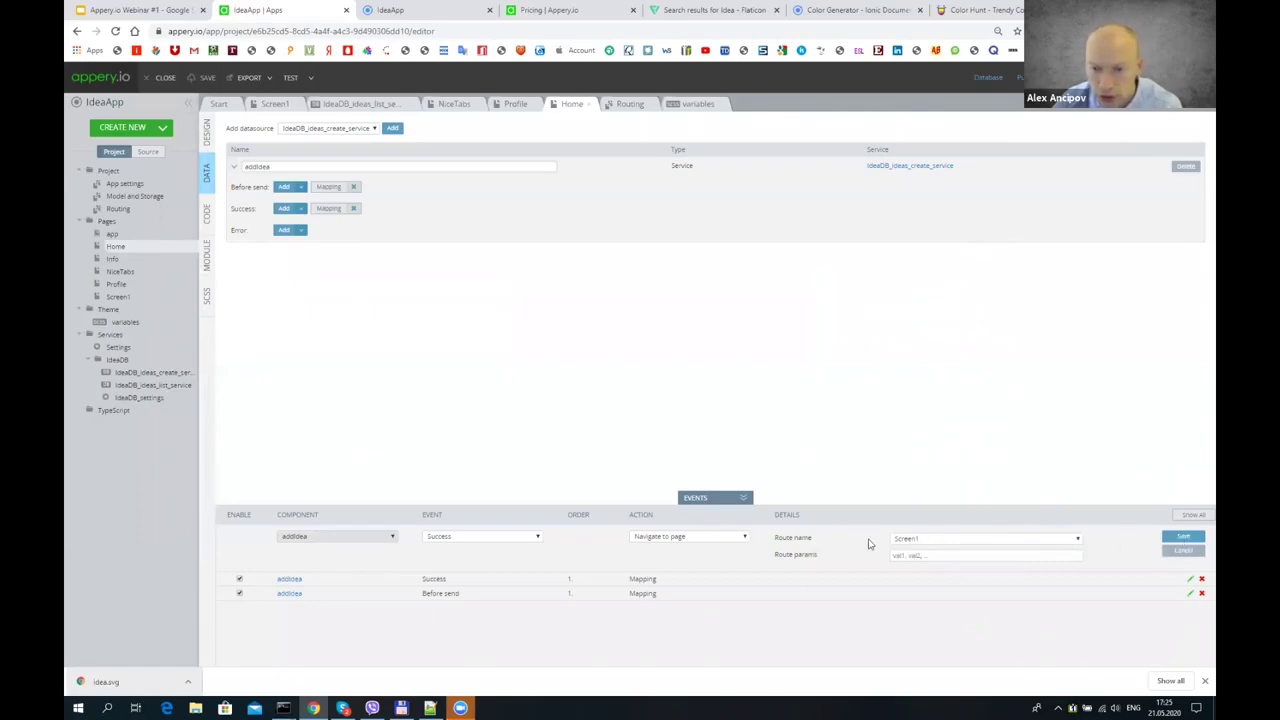
pyautogui.click(910, 540)
pyautogui.click(911, 543)
pyautogui.click(1187, 541)
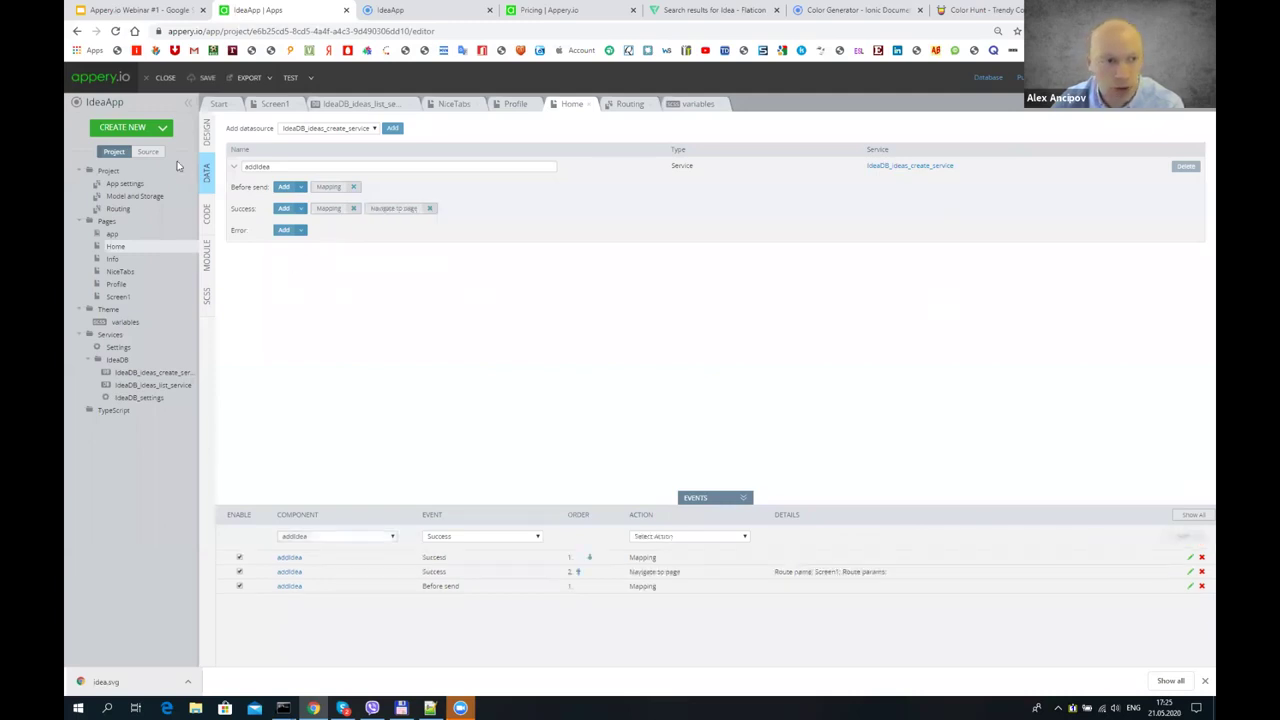
# - Review the routes and Home's success navigation, then save the project and switch to the preview
pyautogui.click(118, 208)
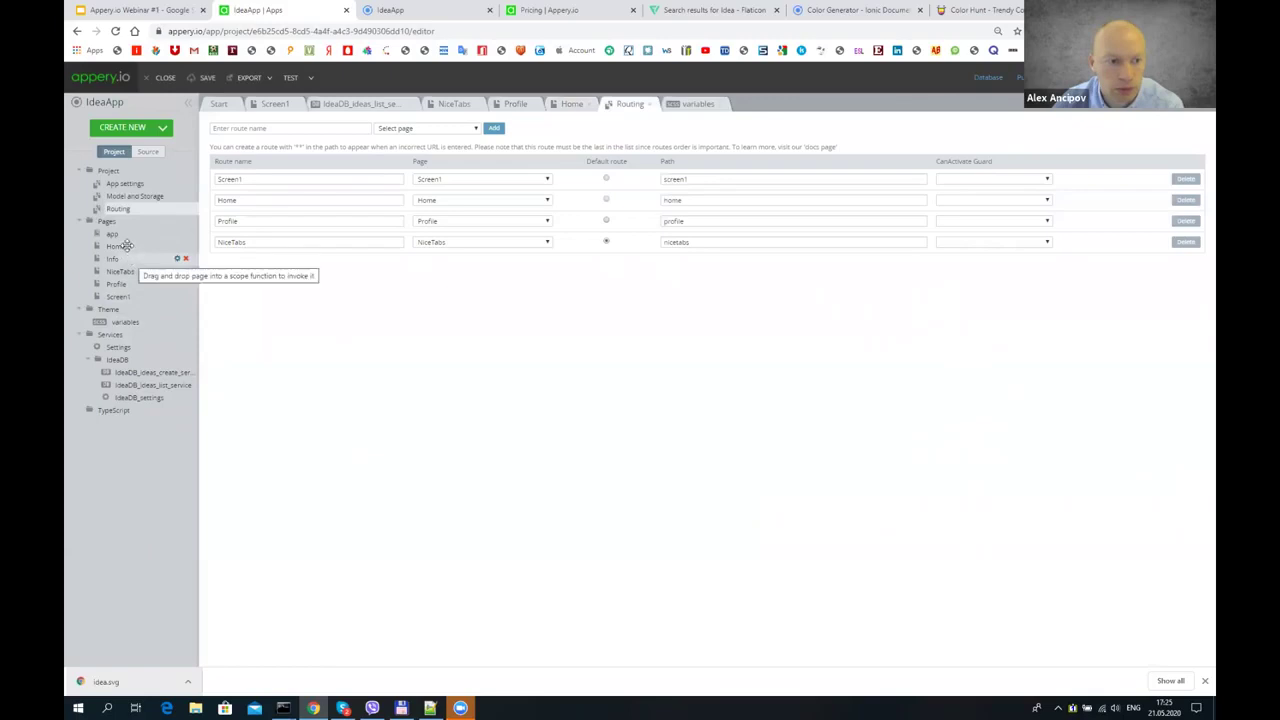
pyautogui.click(116, 246)
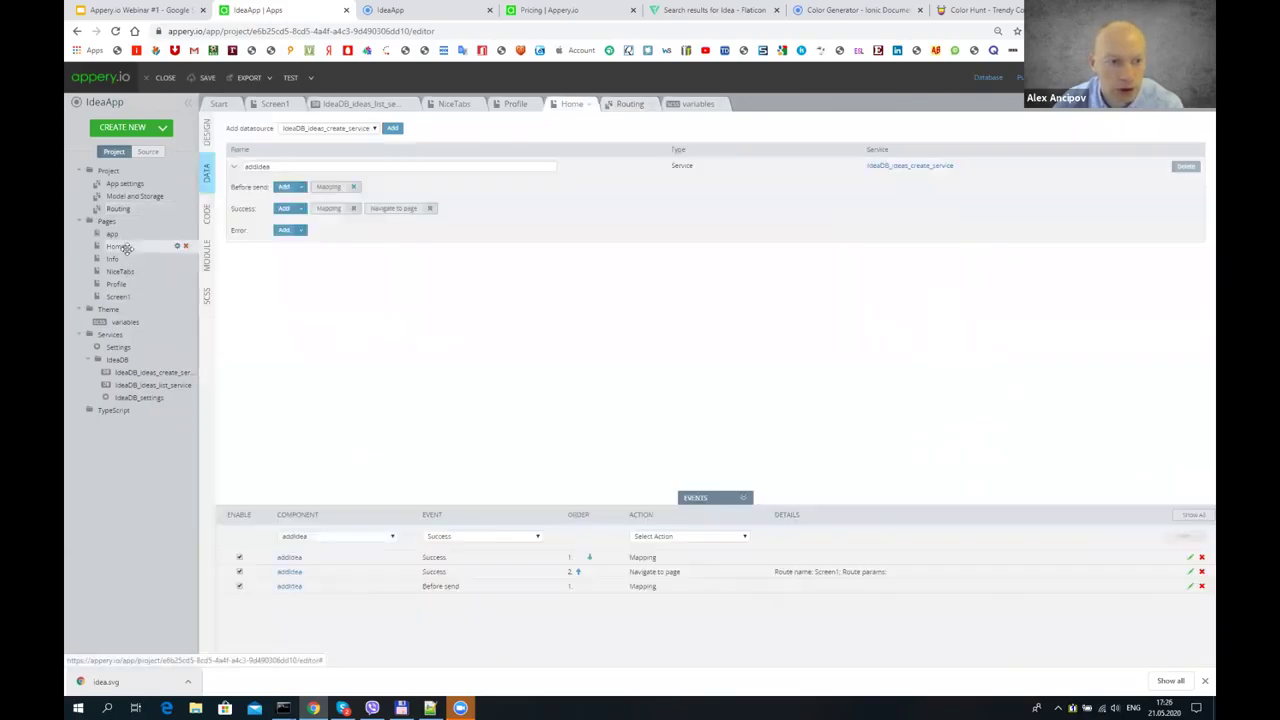
pyautogui.click(394, 208)
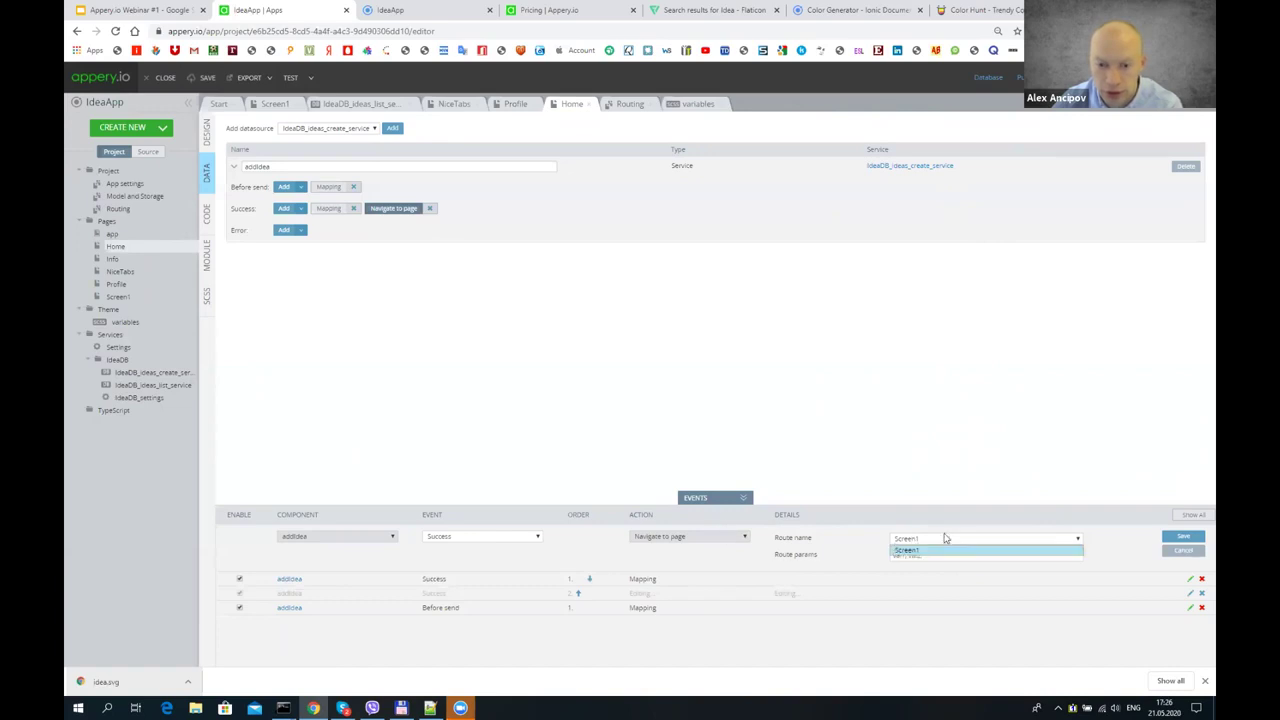
pyautogui.click(208, 78)
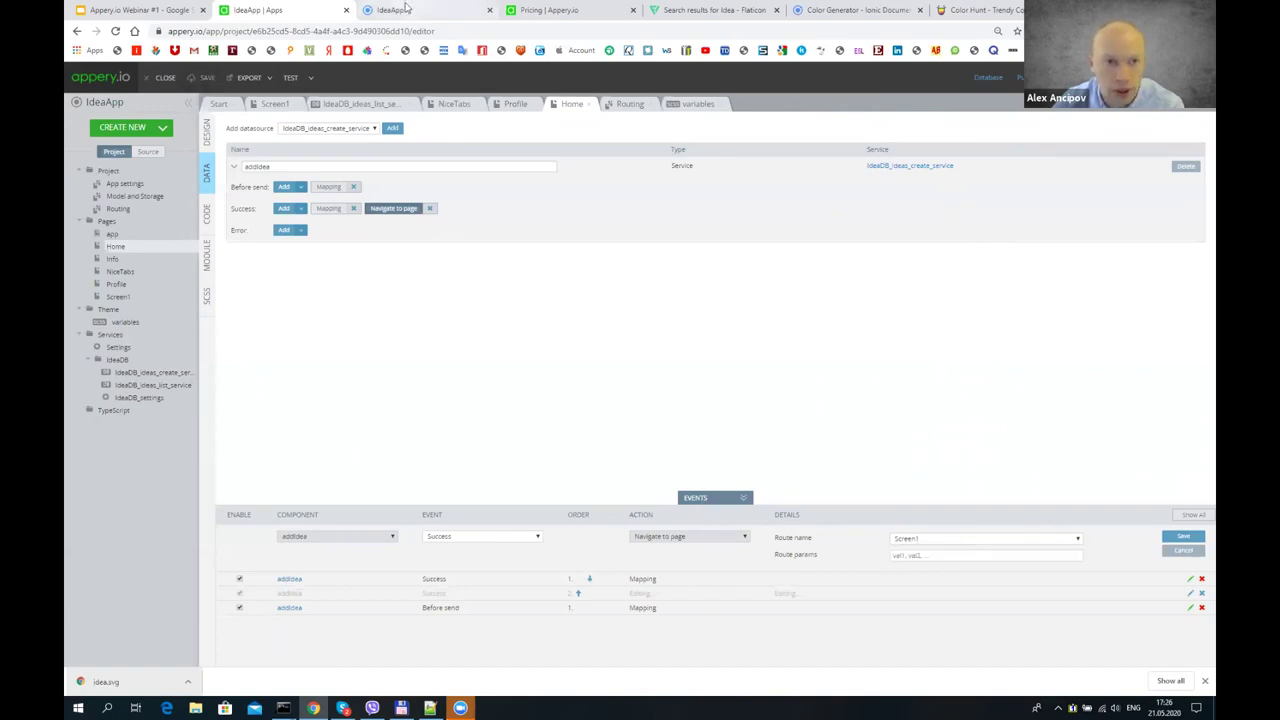
pyautogui.click(407, 9)
# - Reload the preview and fill the Add Idea form with test 3 and desk 3
pyautogui.click(116, 32)
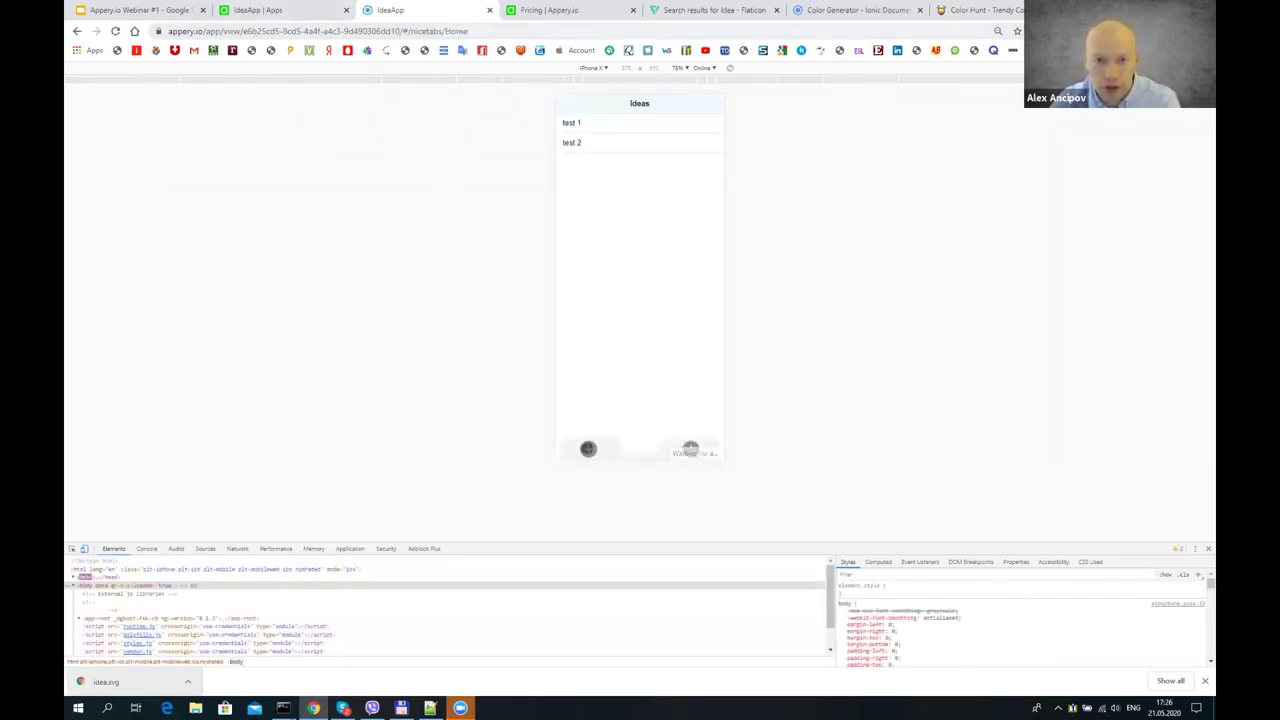
pyautogui.click(588, 449)
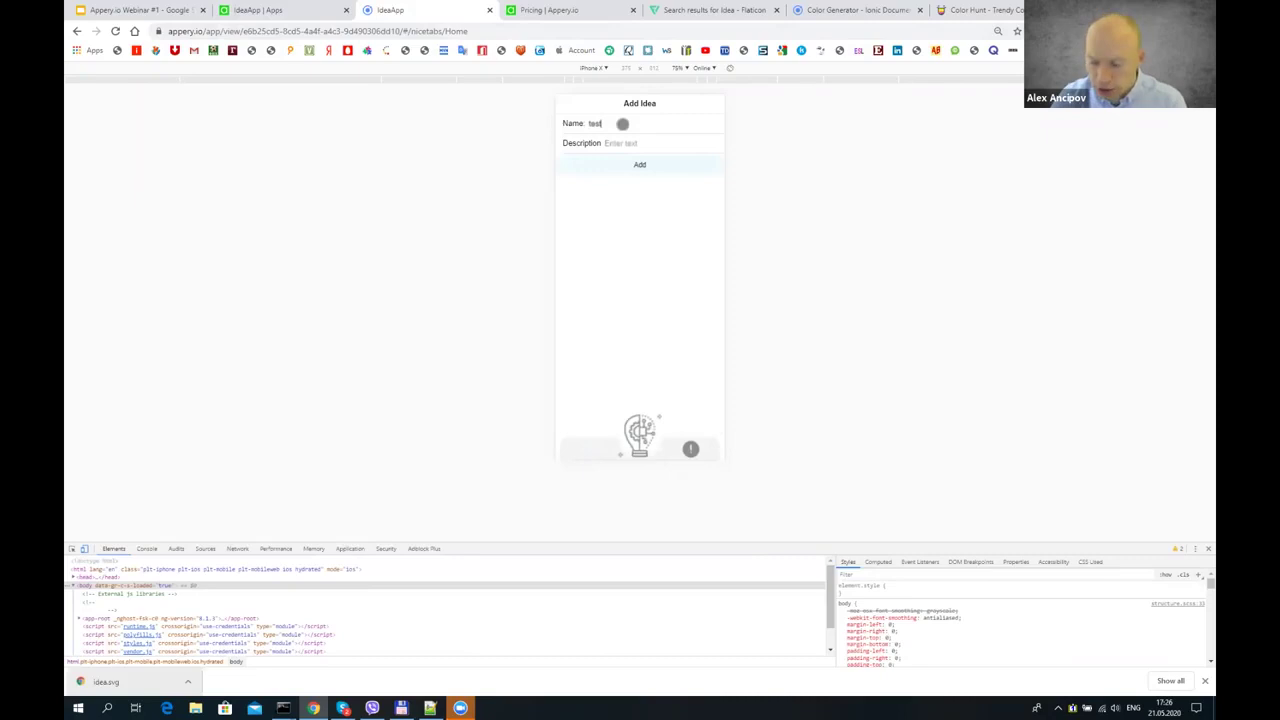
pyautogui.click(653, 150)
pyautogui.write('desk 3')
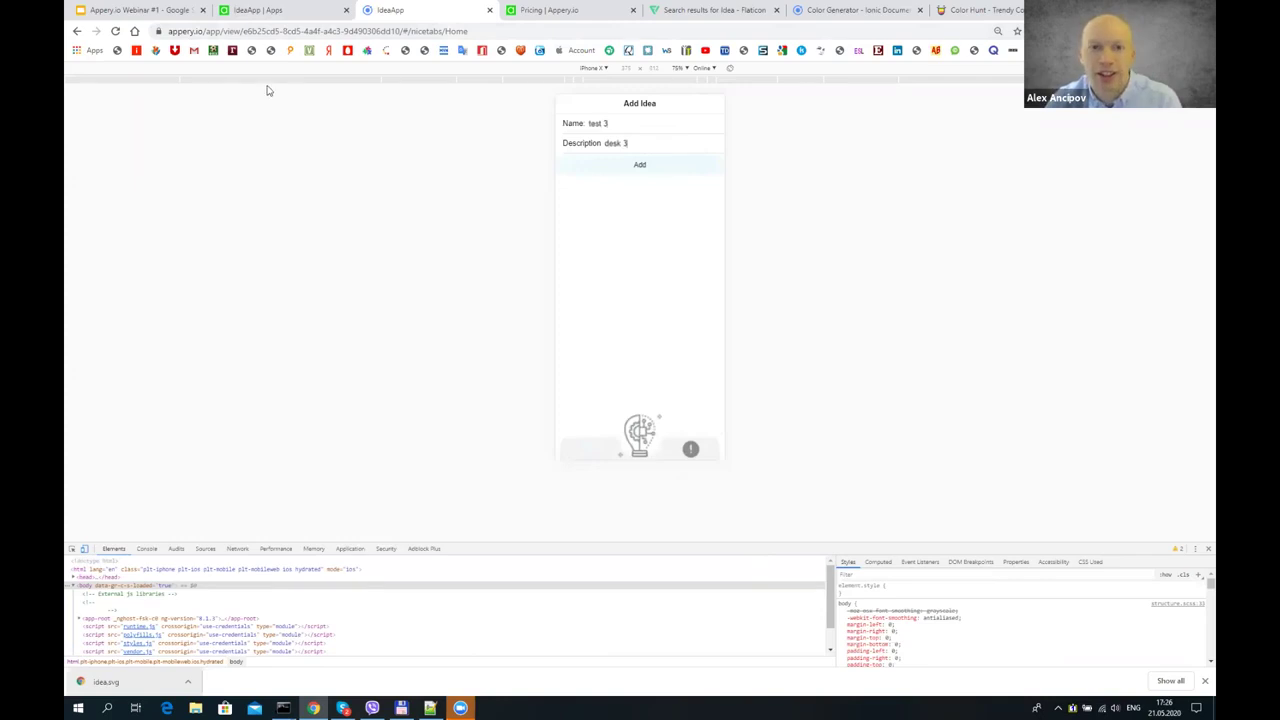
pyautogui.click(247, 10)
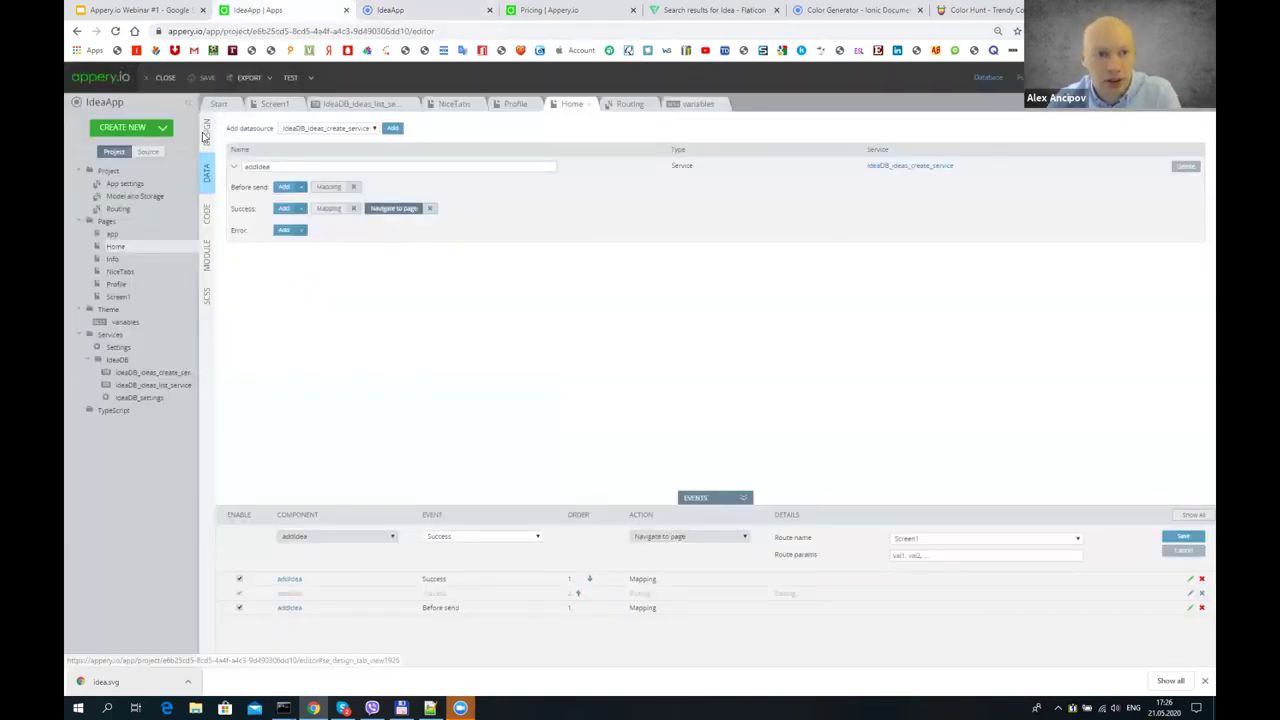
# - Dismiss the unsaved-event warning and commit the pending Navigate to page event
pyautogui.click(340, 105)
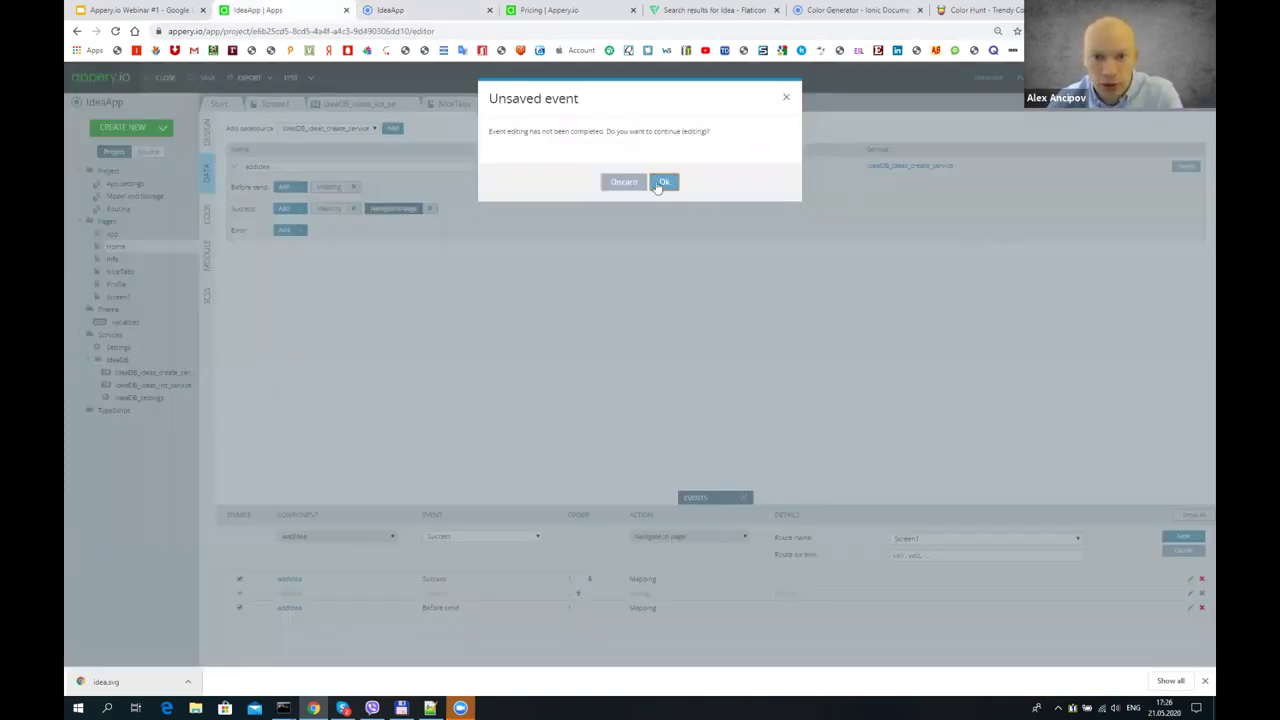
pyautogui.click(784, 100)
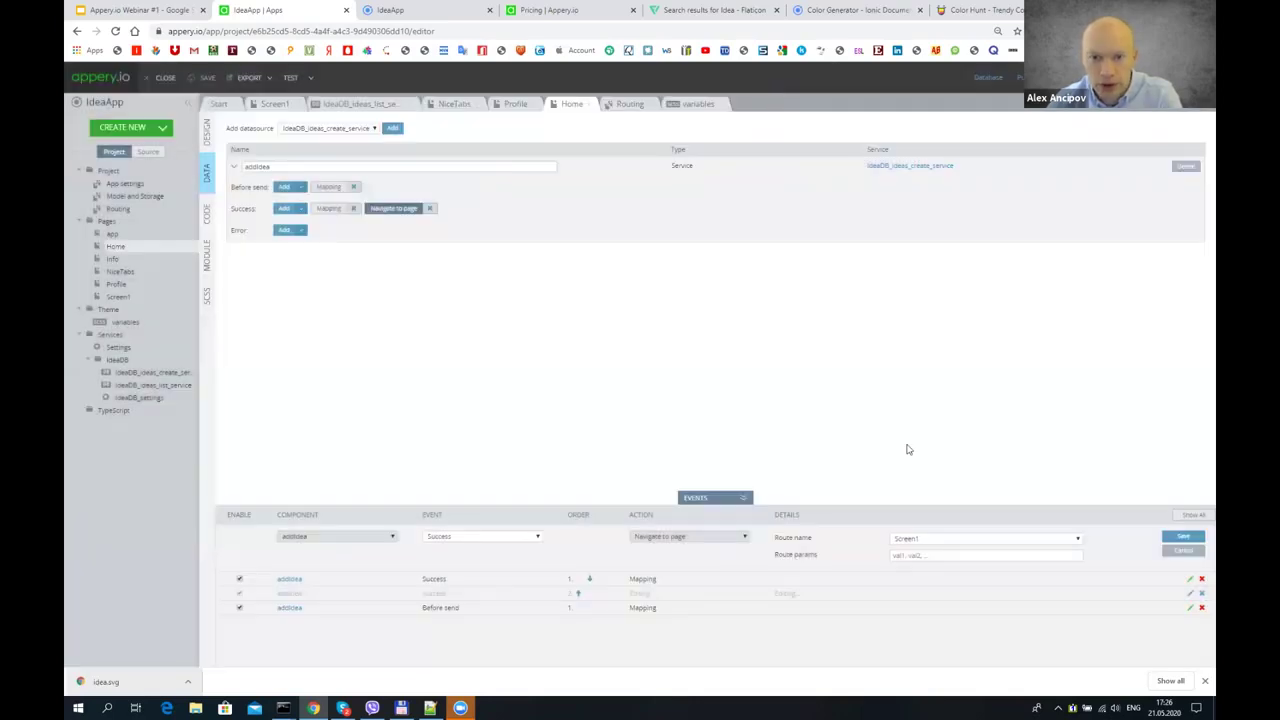
pyautogui.click(1180, 537)
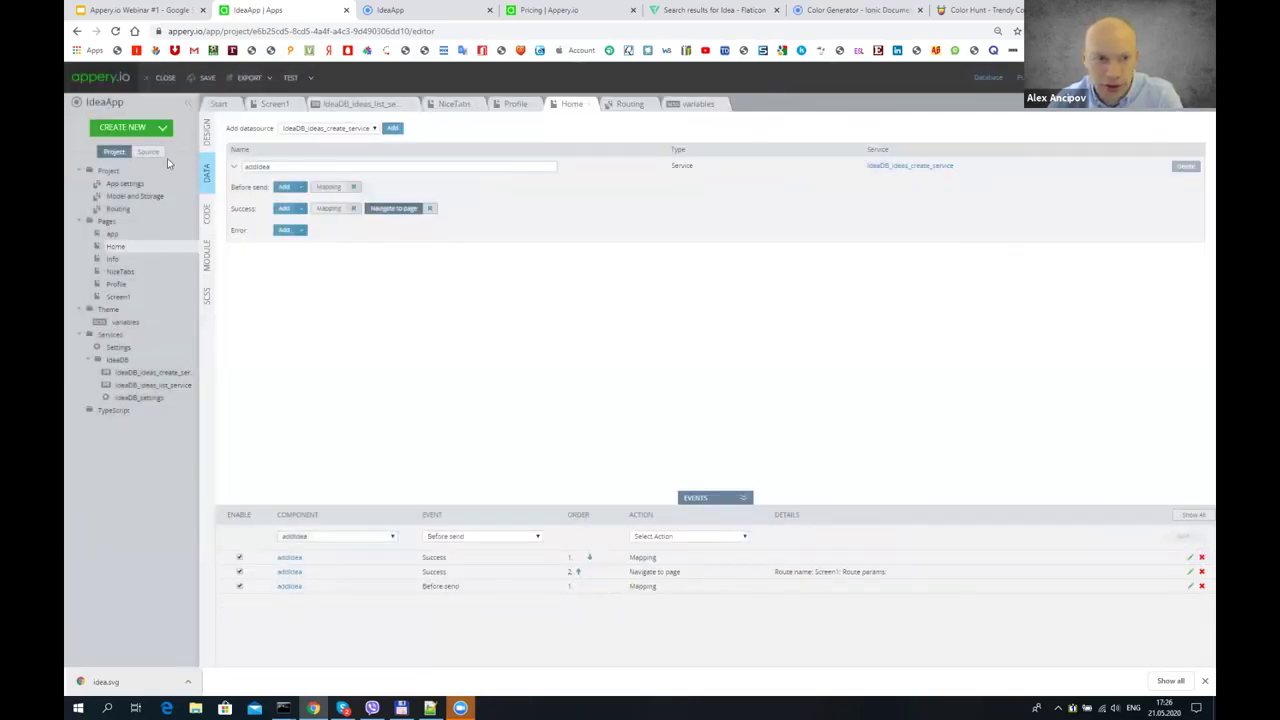
# - Give the Home page's ADD button a Click event that invokes the addIdea service
pyautogui.click(207, 131)
pyautogui.click(610, 278)
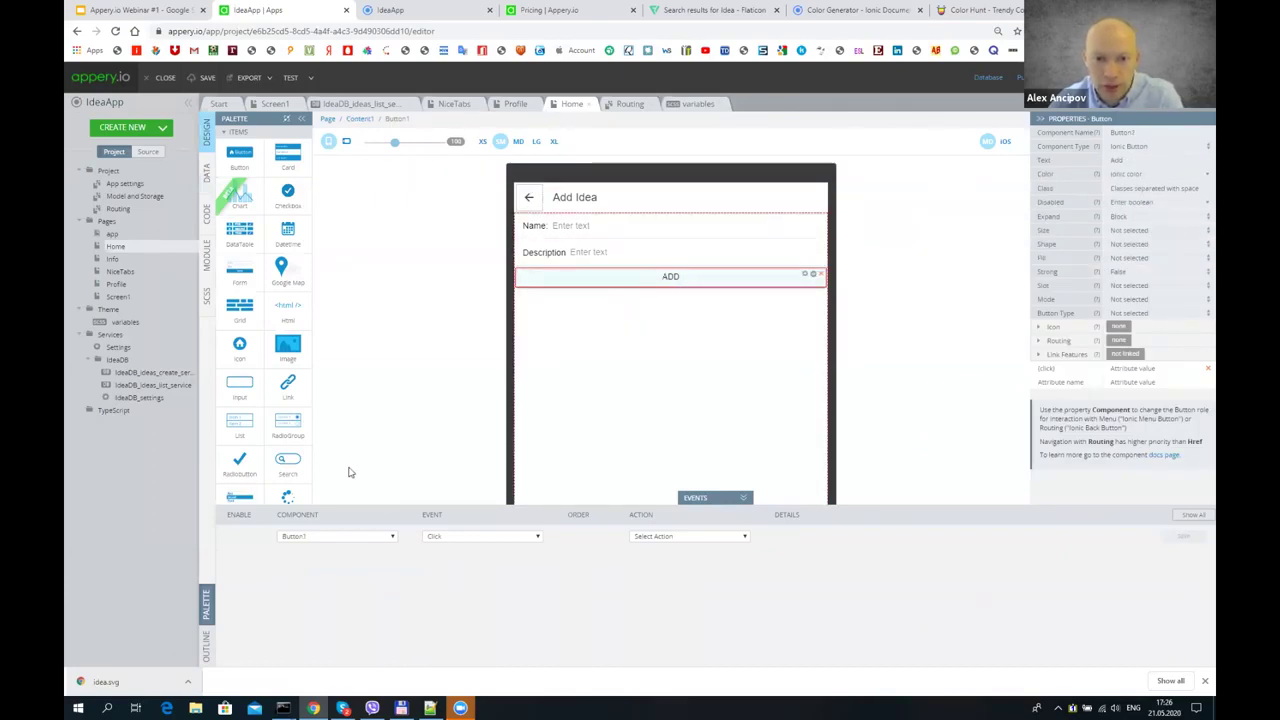
pyautogui.click(654, 536)
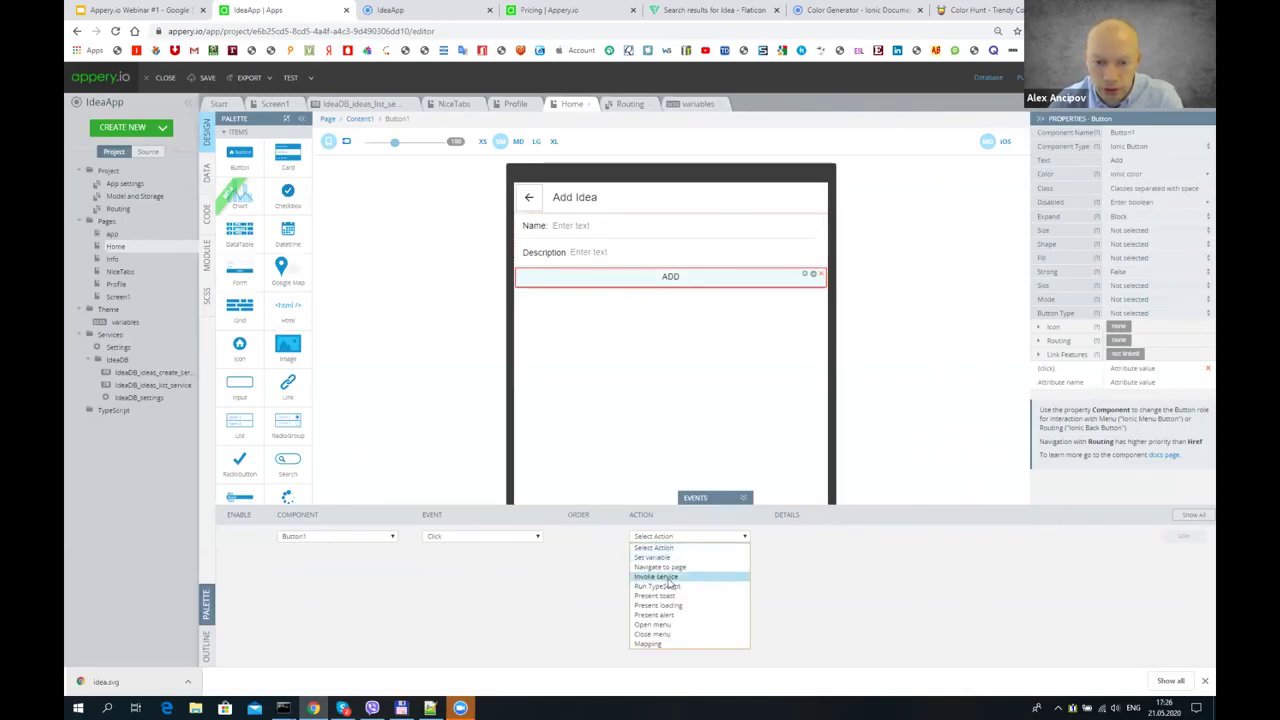
pyautogui.click(656, 576)
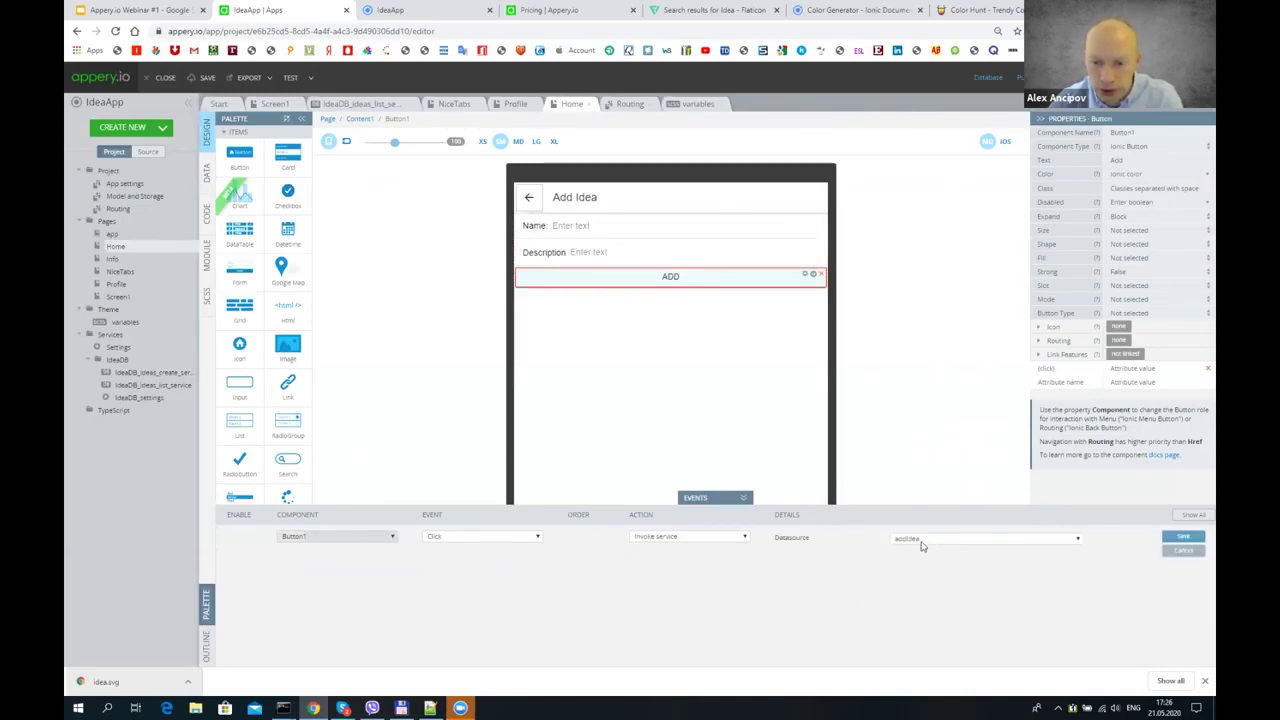
pyautogui.click(1183, 537)
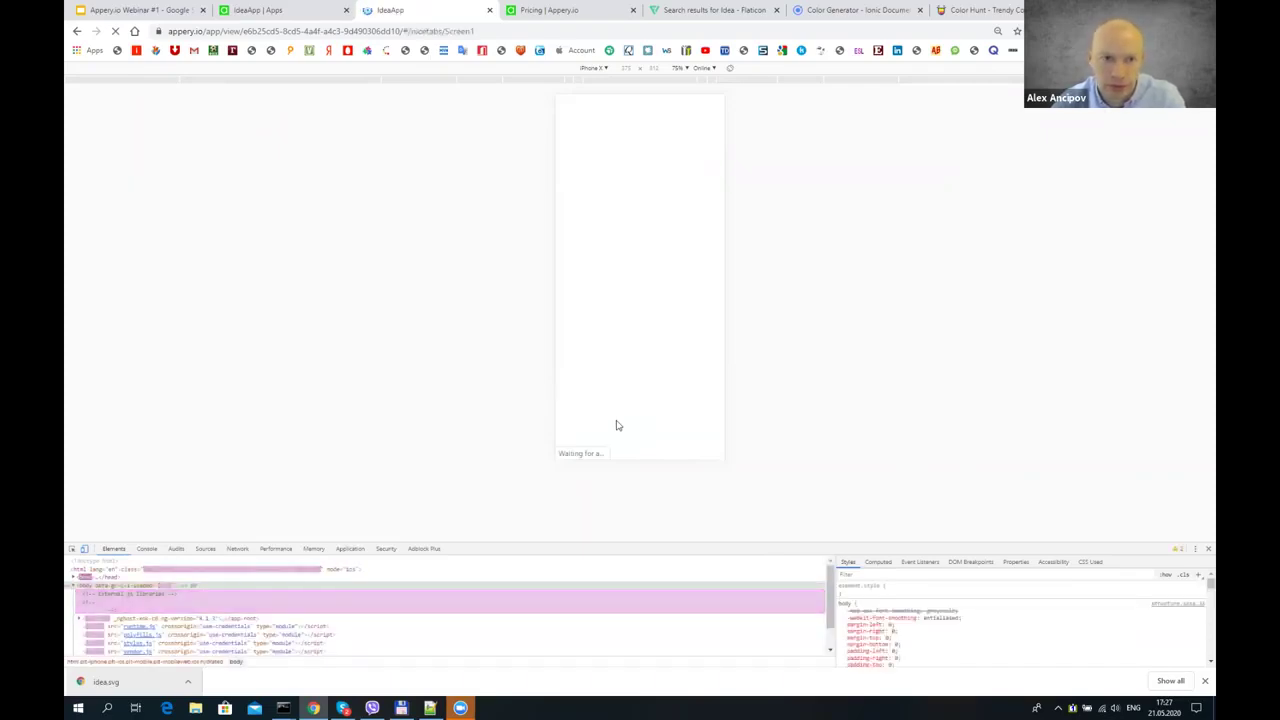
# - Add idea test 3 through the preview's Add Idea form and confirm it appears in the Ideas list
pyautogui.click(592, 449)
pyautogui.click(633, 125)
pyautogui.write('te')
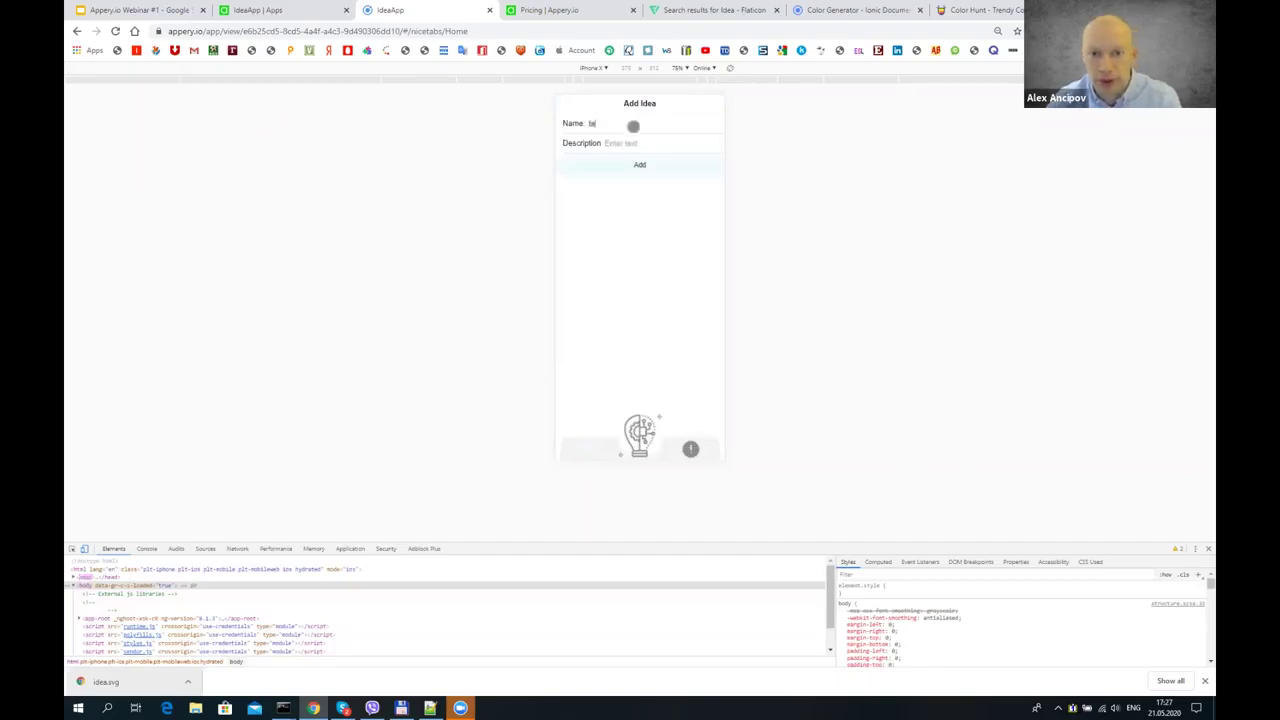
pyautogui.write('st 3')
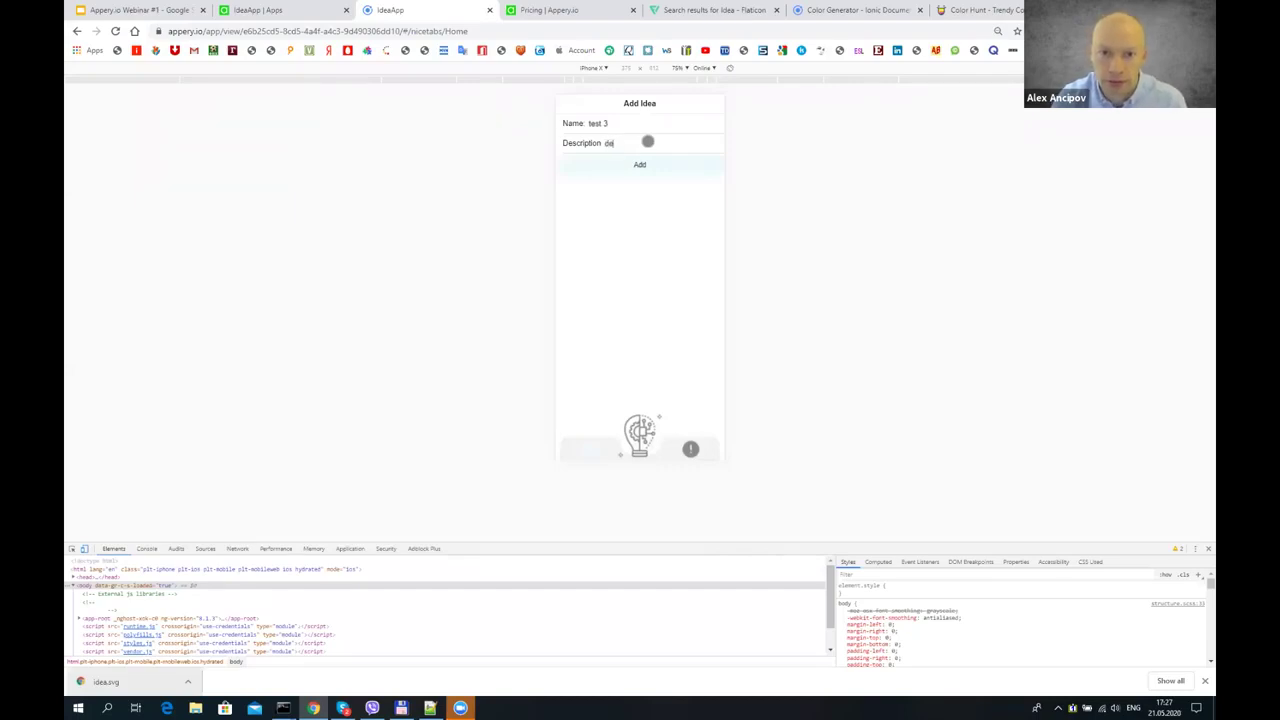
pyautogui.click(645, 164)
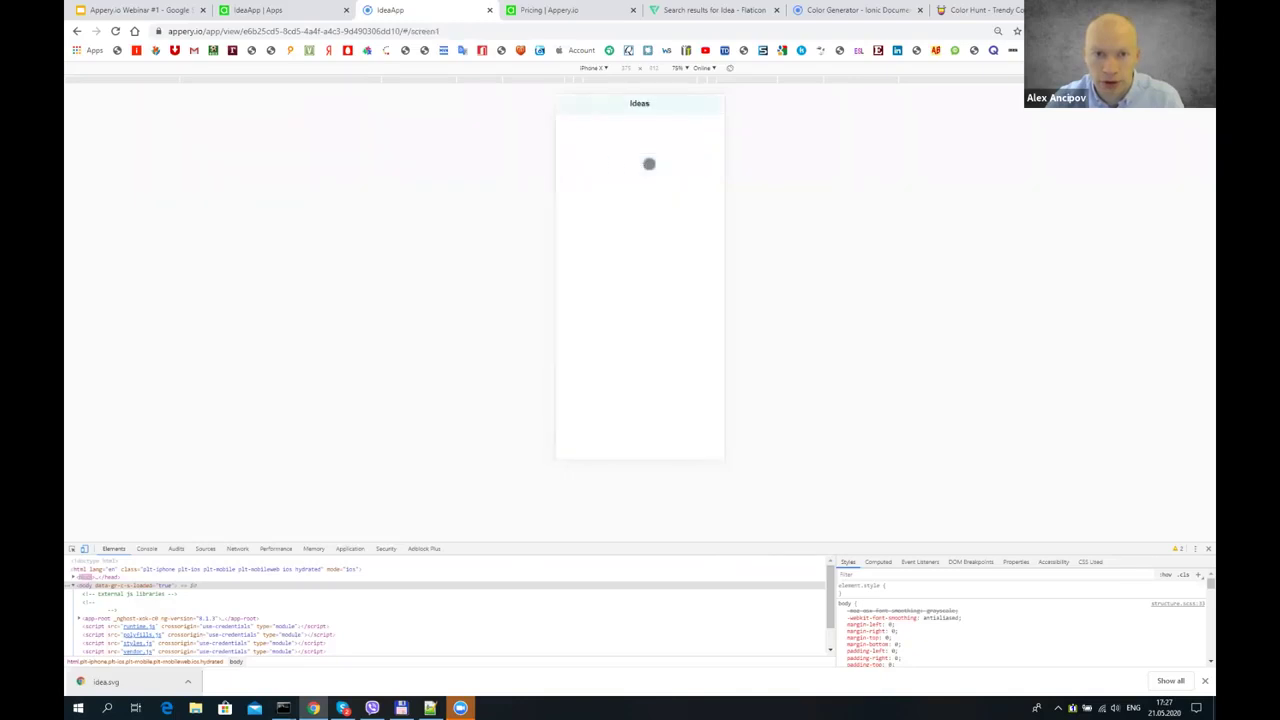
pyautogui.click(300, 10)
pyautogui.click(392, 9)
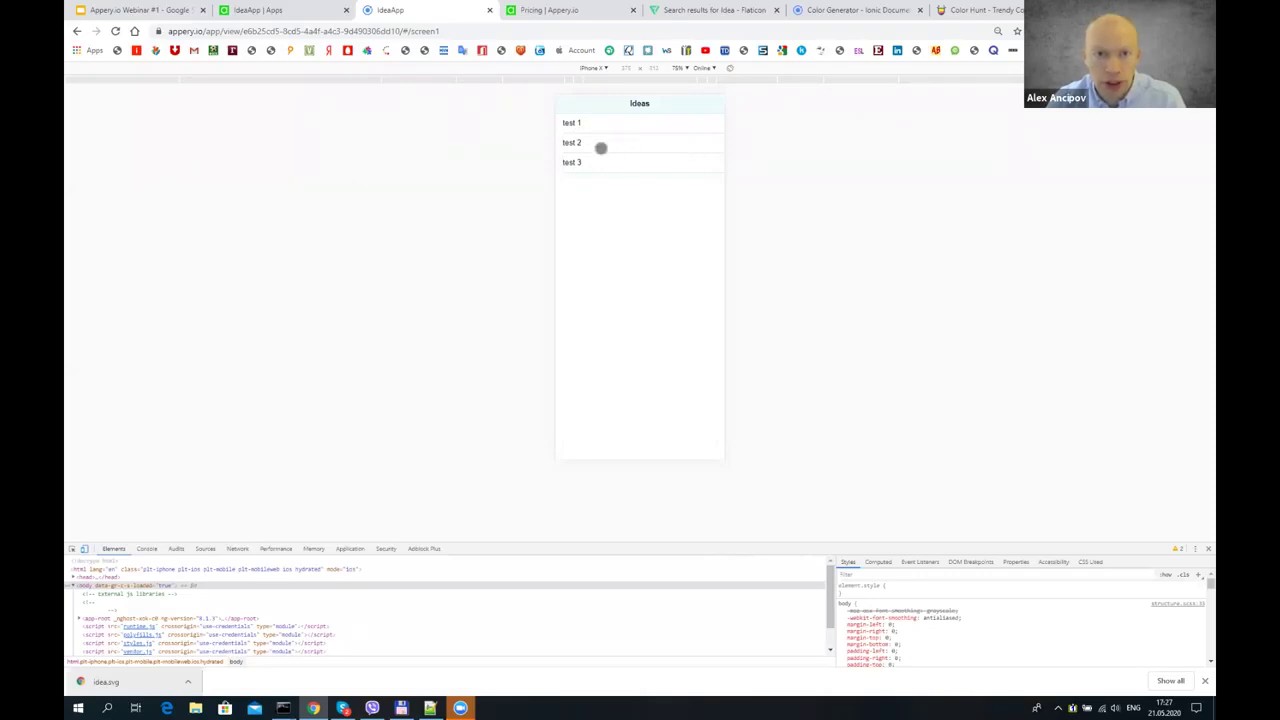
pyautogui.click(305, 8)
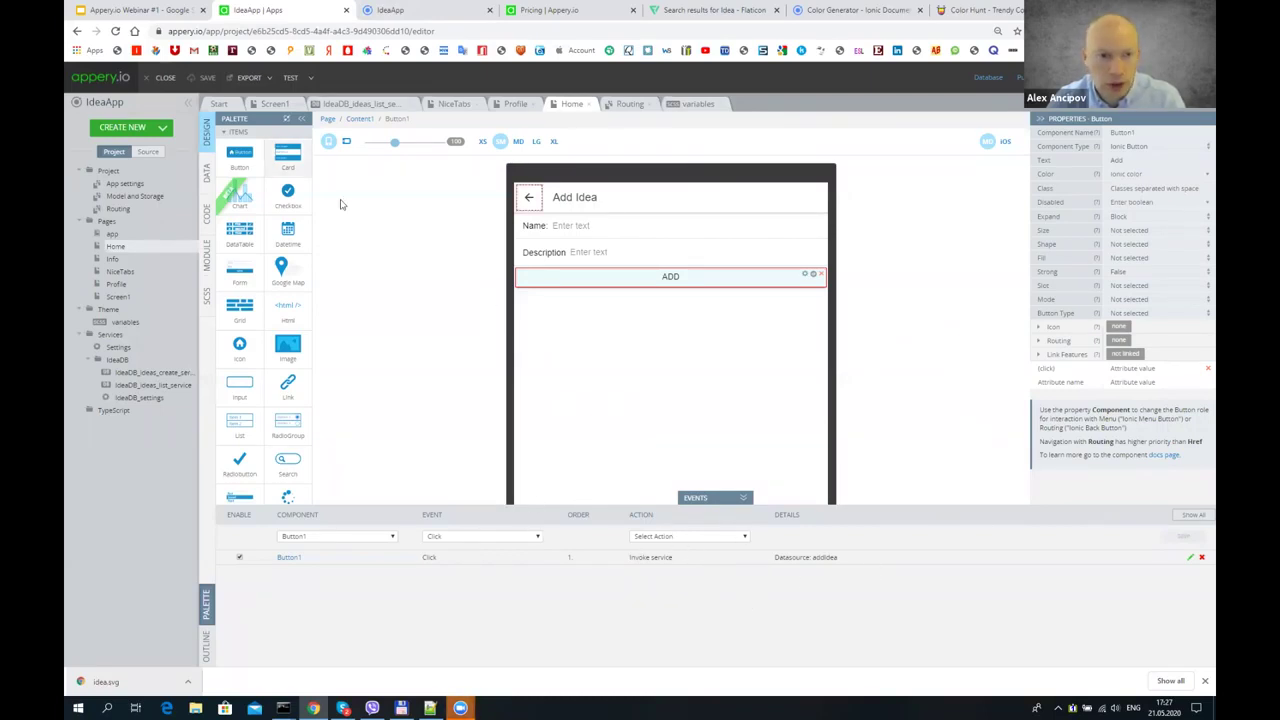
# - Open Home's data view and start editing addIdea's success navigation, then reload the editor
pyautogui.click(116, 246)
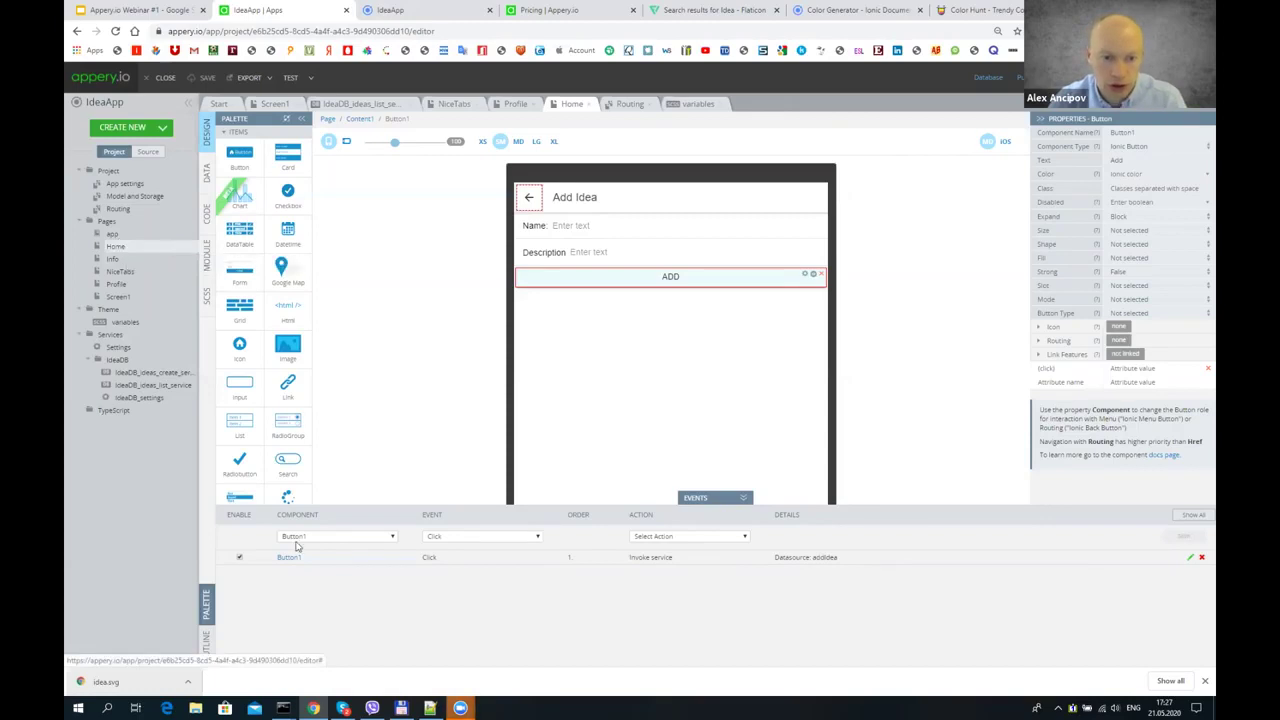
pyautogui.click(207, 172)
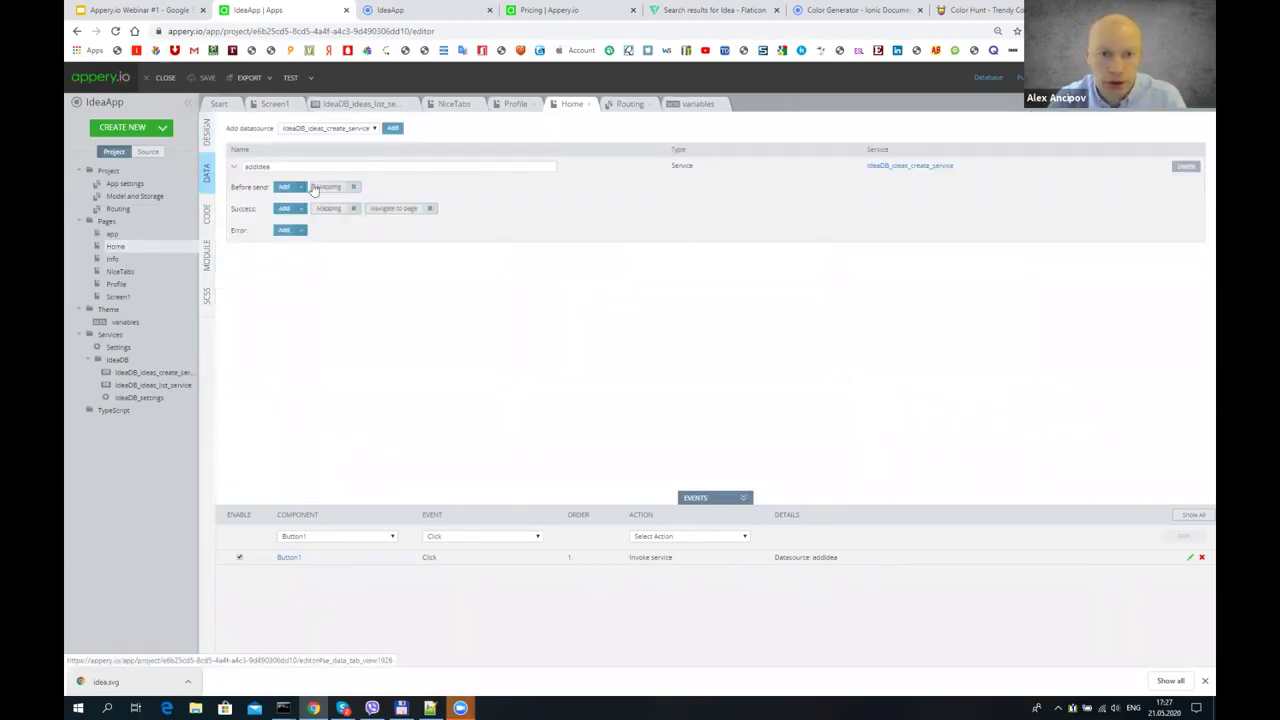
pyautogui.click(383, 212)
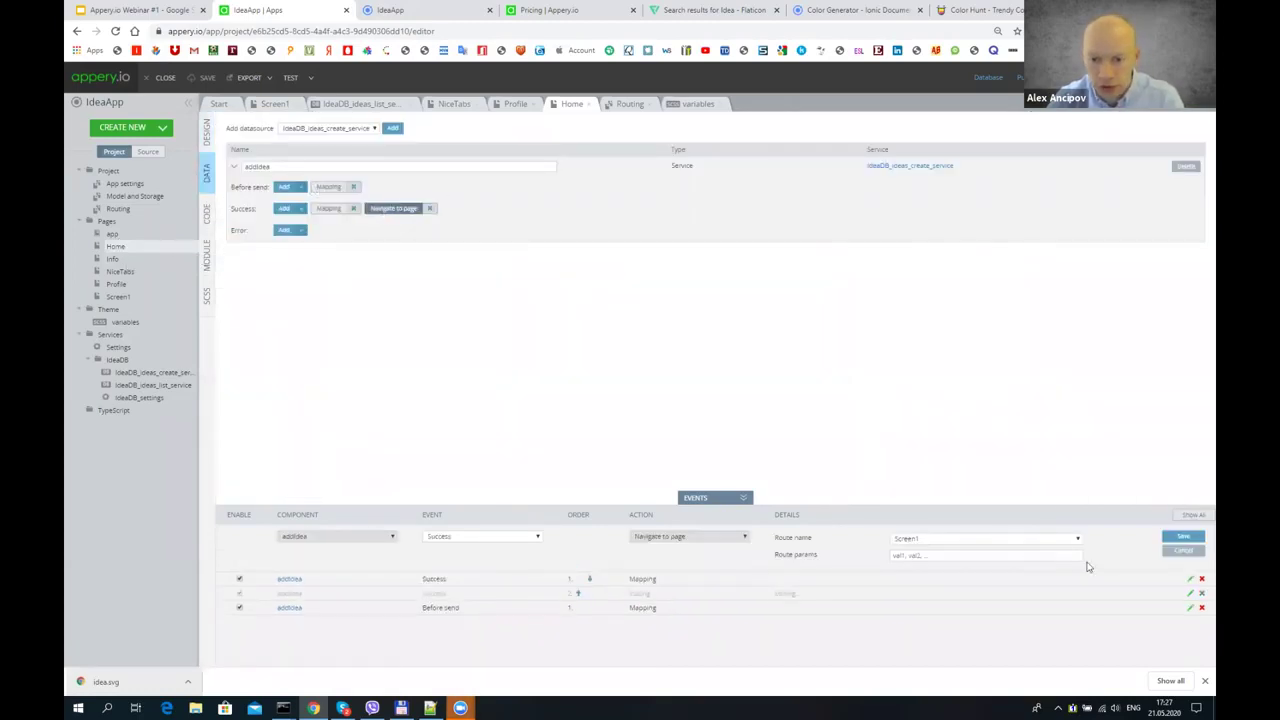
pyautogui.click(927, 541)
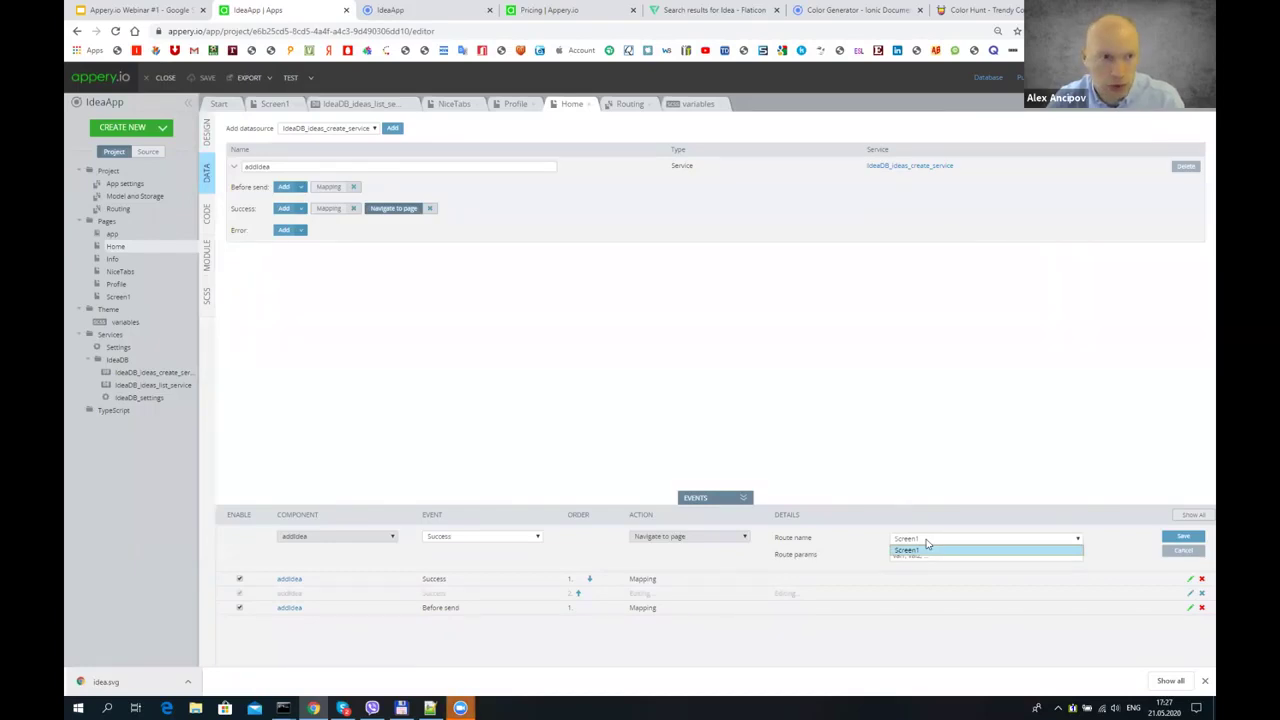
pyautogui.click(115, 31)
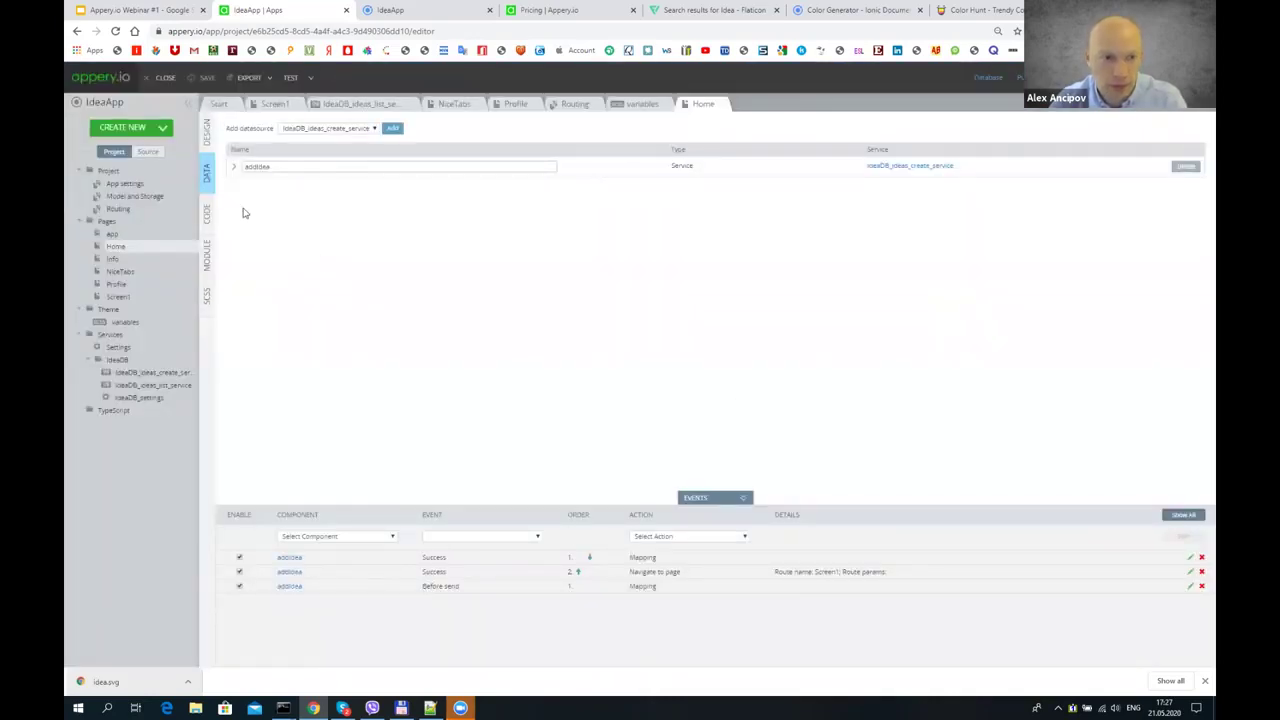
# - Retarget addIdea's success navigation to the NiceTabs route, save the project, and launch the mobile preview
pyautogui.click(232, 167)
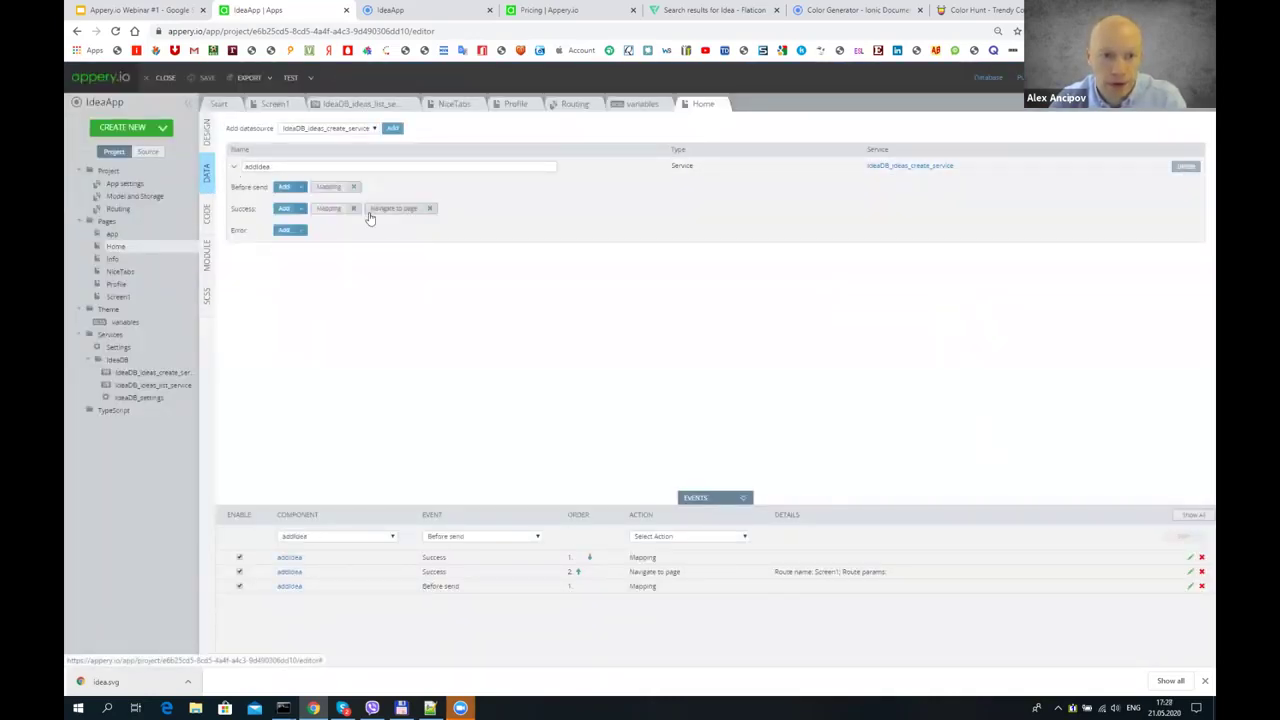
pyautogui.click(393, 209)
pyautogui.click(910, 539)
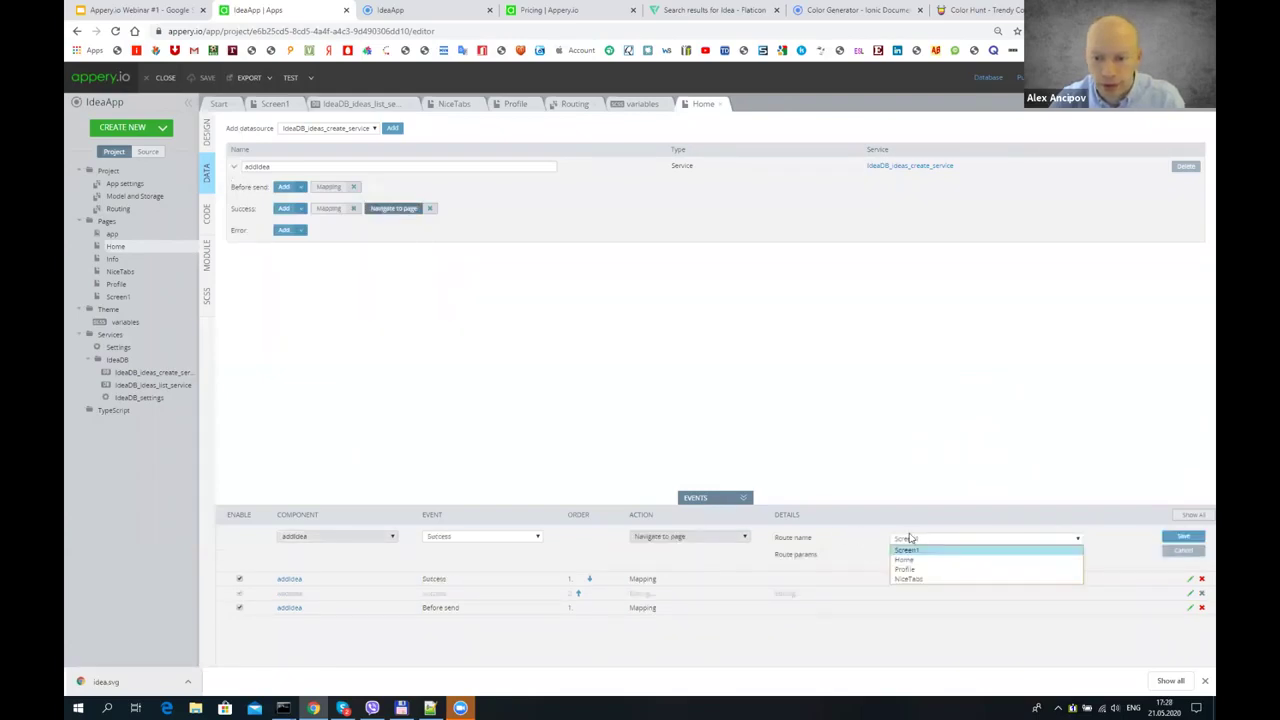
pyautogui.click(912, 578)
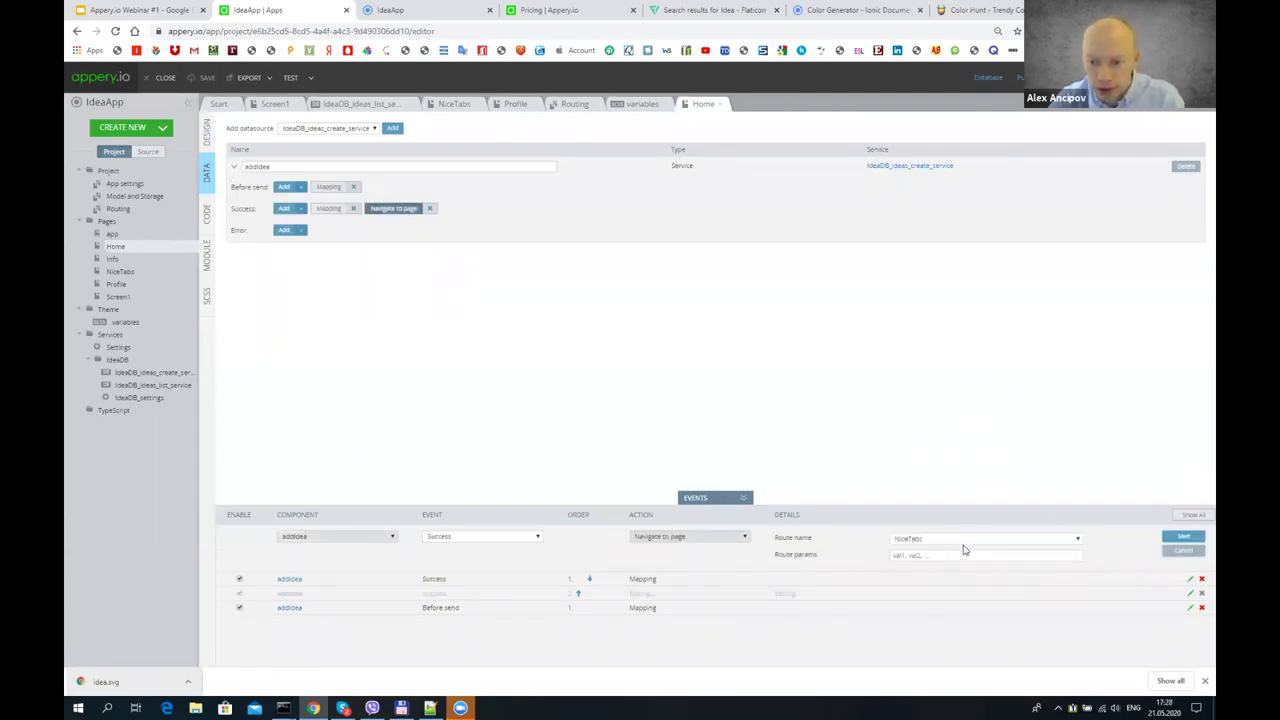
pyautogui.click(1180, 537)
pyautogui.click(204, 78)
pyautogui.click(286, 84)
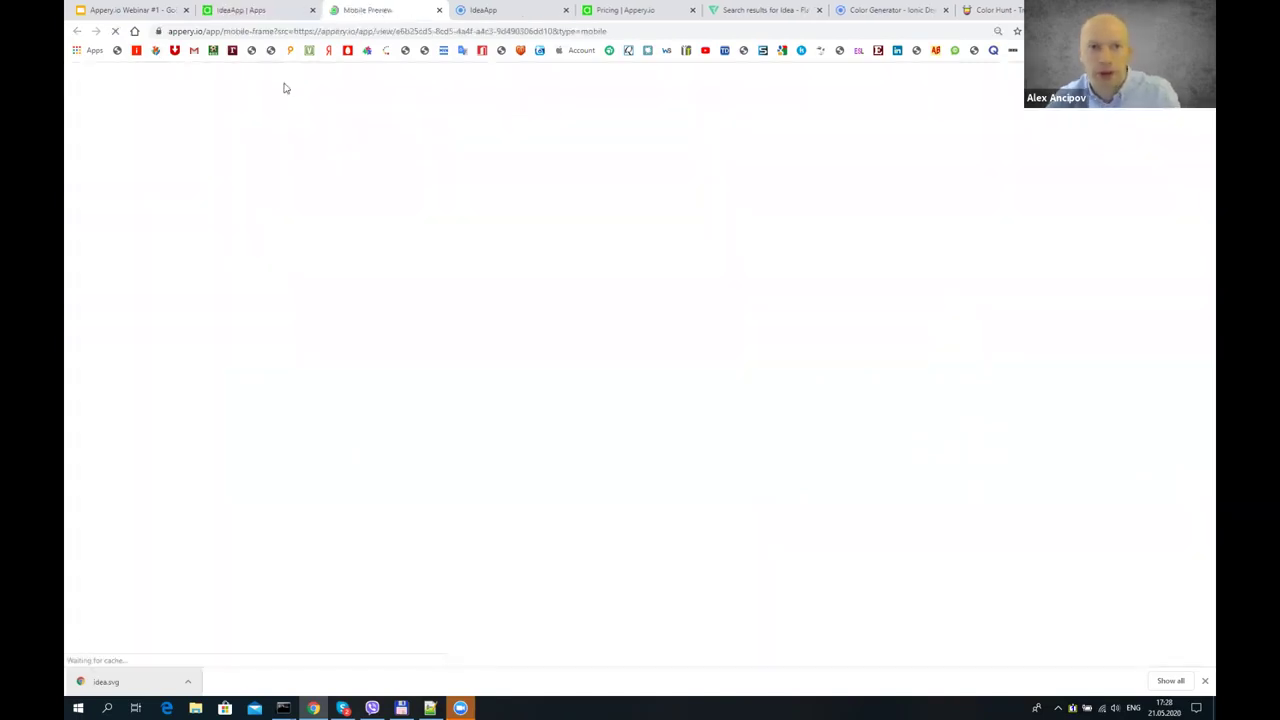
# - Close the broken preview tab, reload the preview, and check the browser console
pyautogui.click(400, 92)
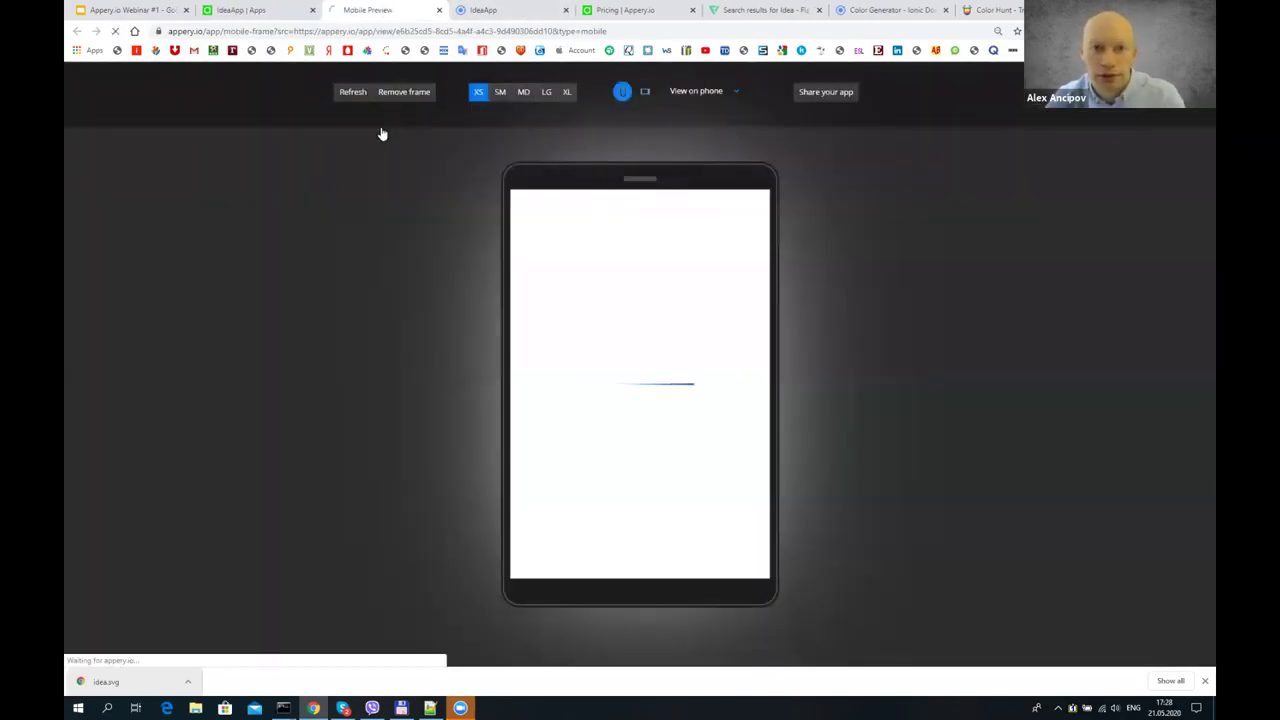
pyautogui.hotkey('ctrl', 'w')
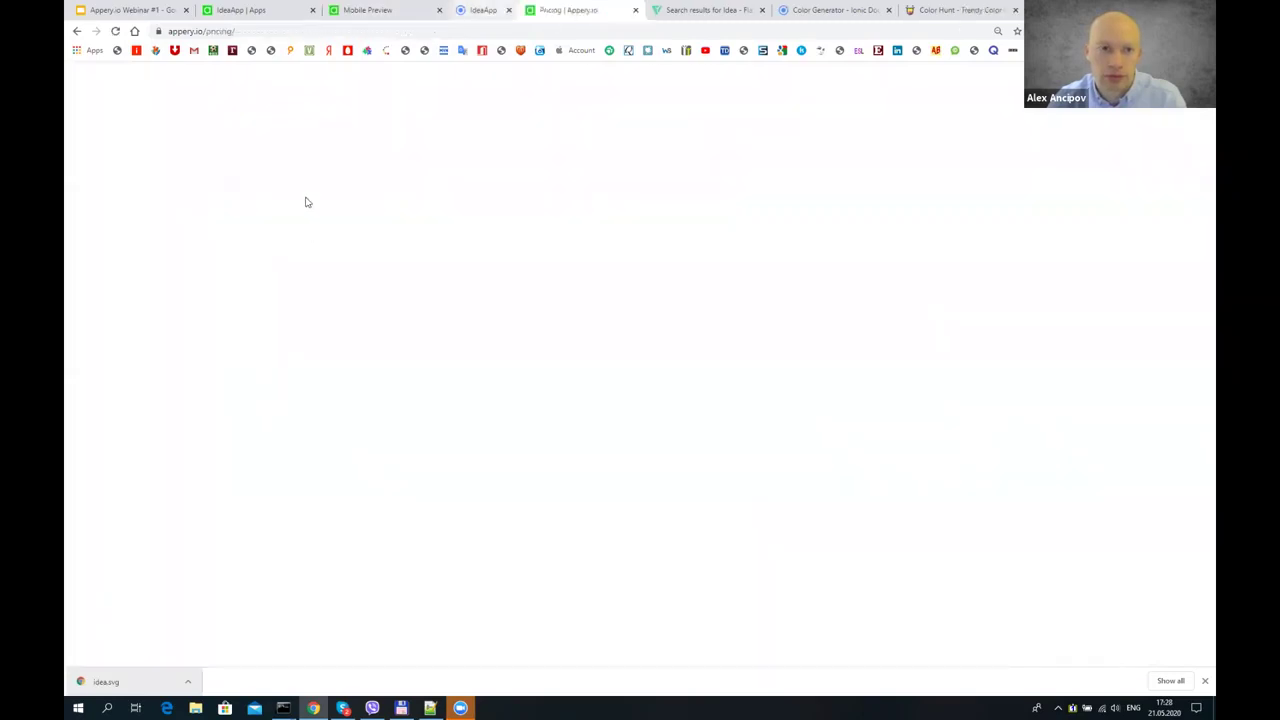
pyautogui.rightClick(237, 272)
pyautogui.click(266, 451)
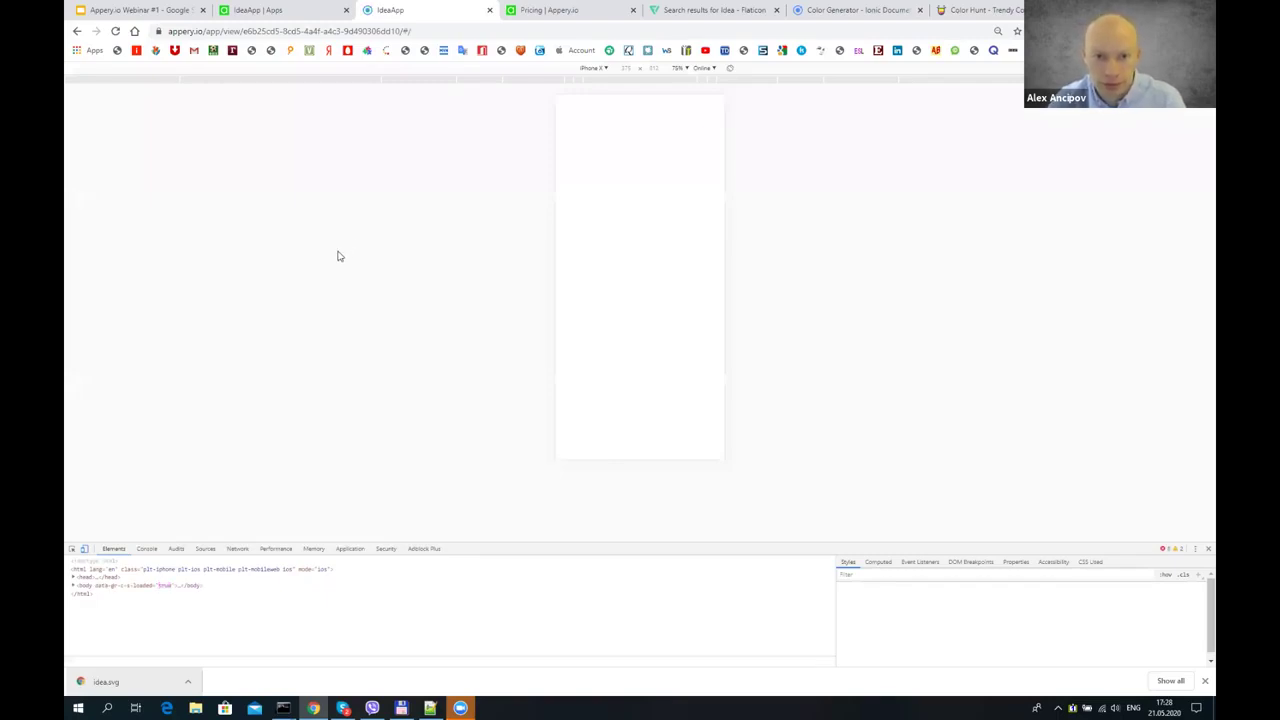
pyautogui.click(146, 549)
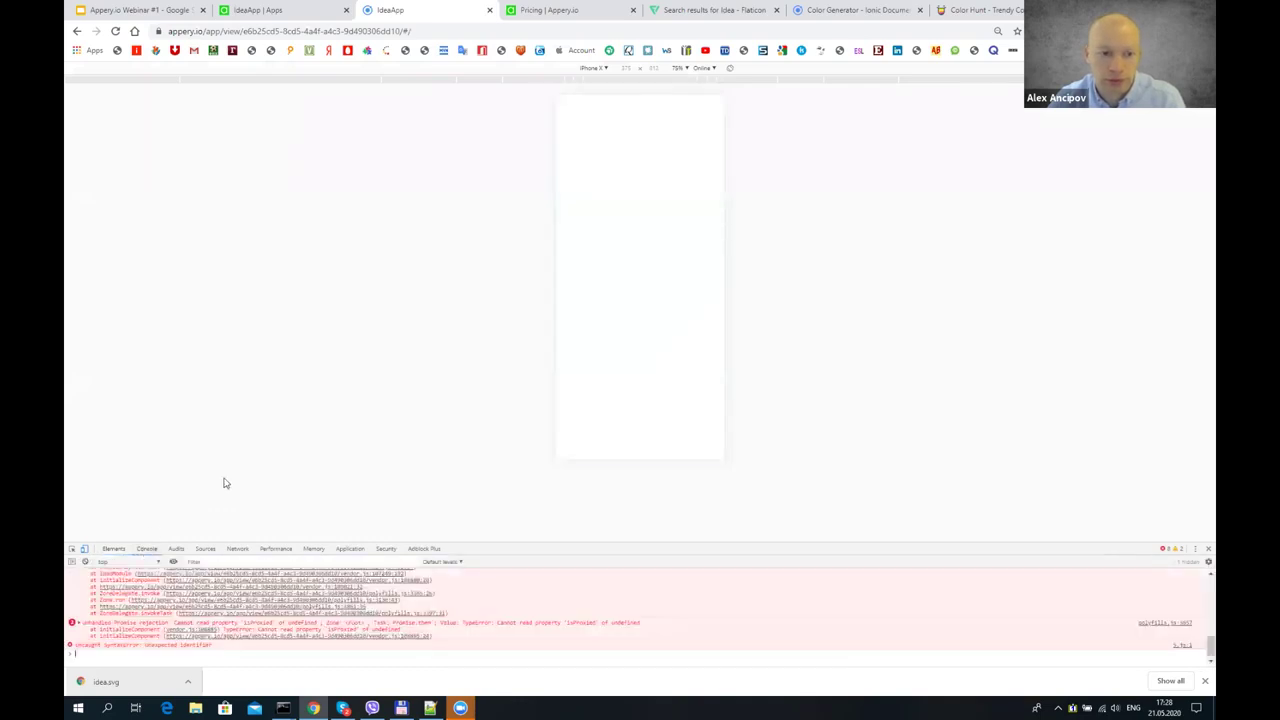
pyautogui.click(116, 31)
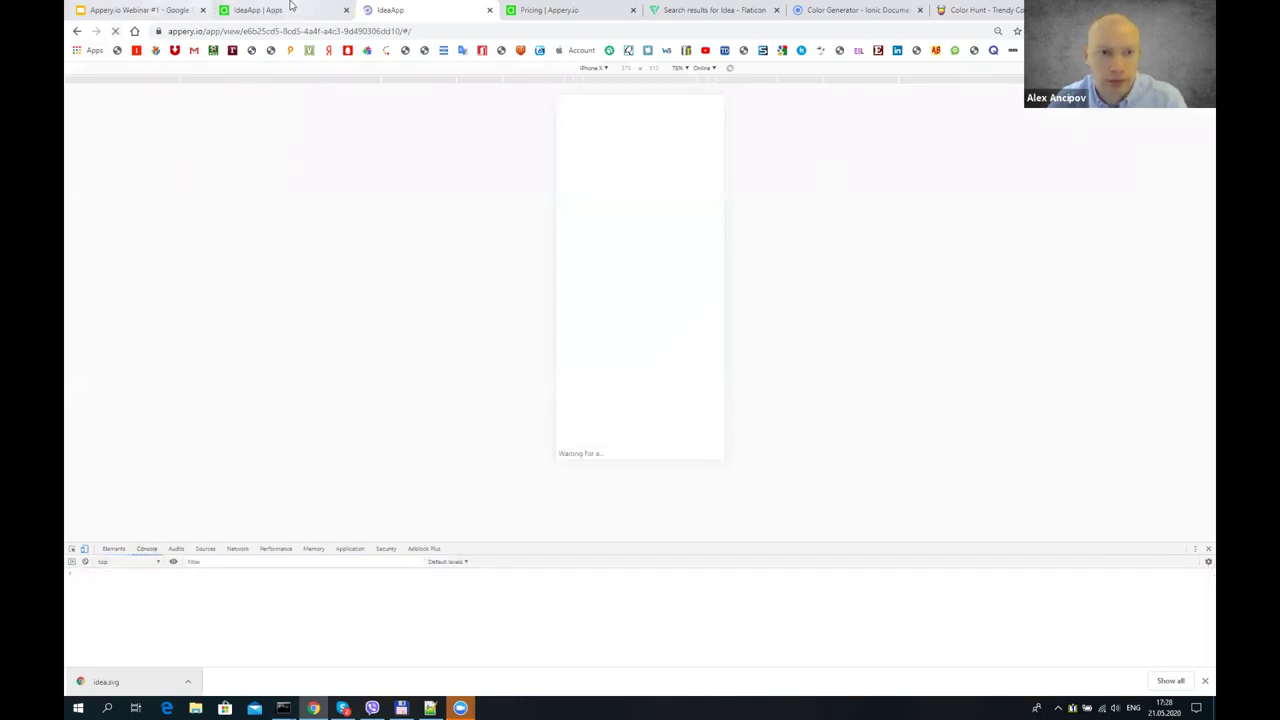
# - Inspect the editor's routing table, then return to the running app preview
pyautogui.click(305, 8)
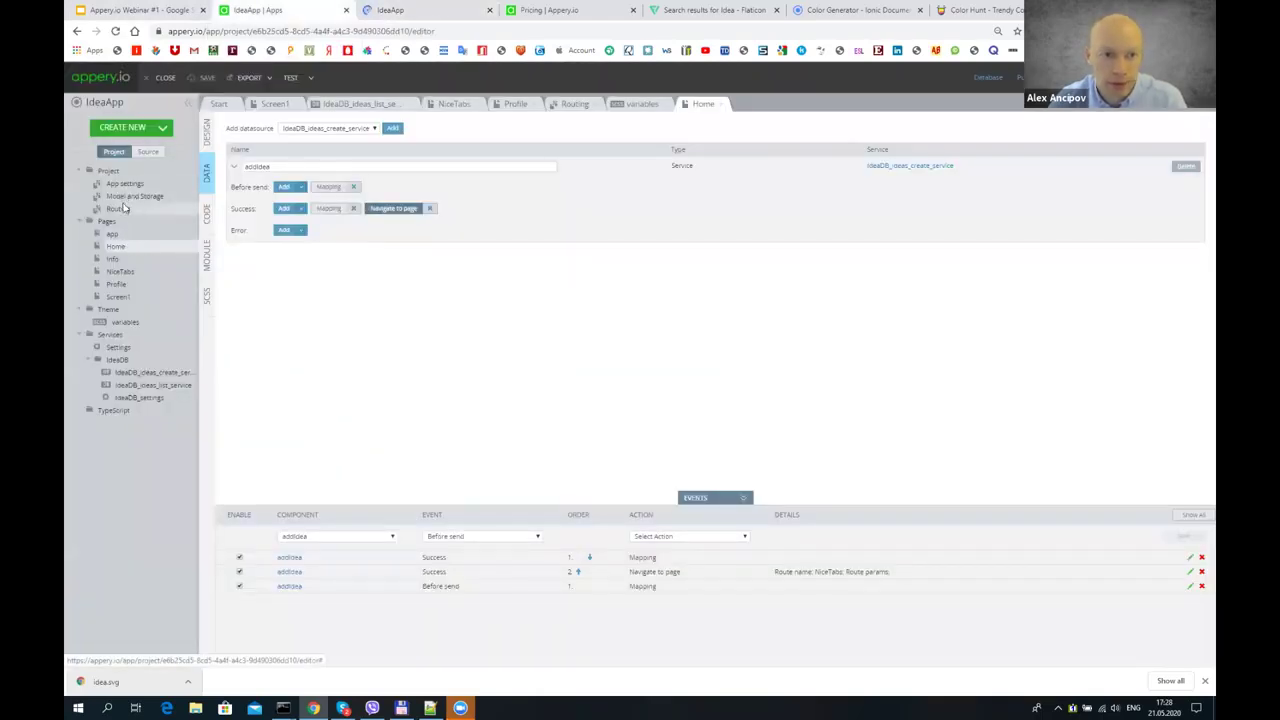
pyautogui.click(119, 208)
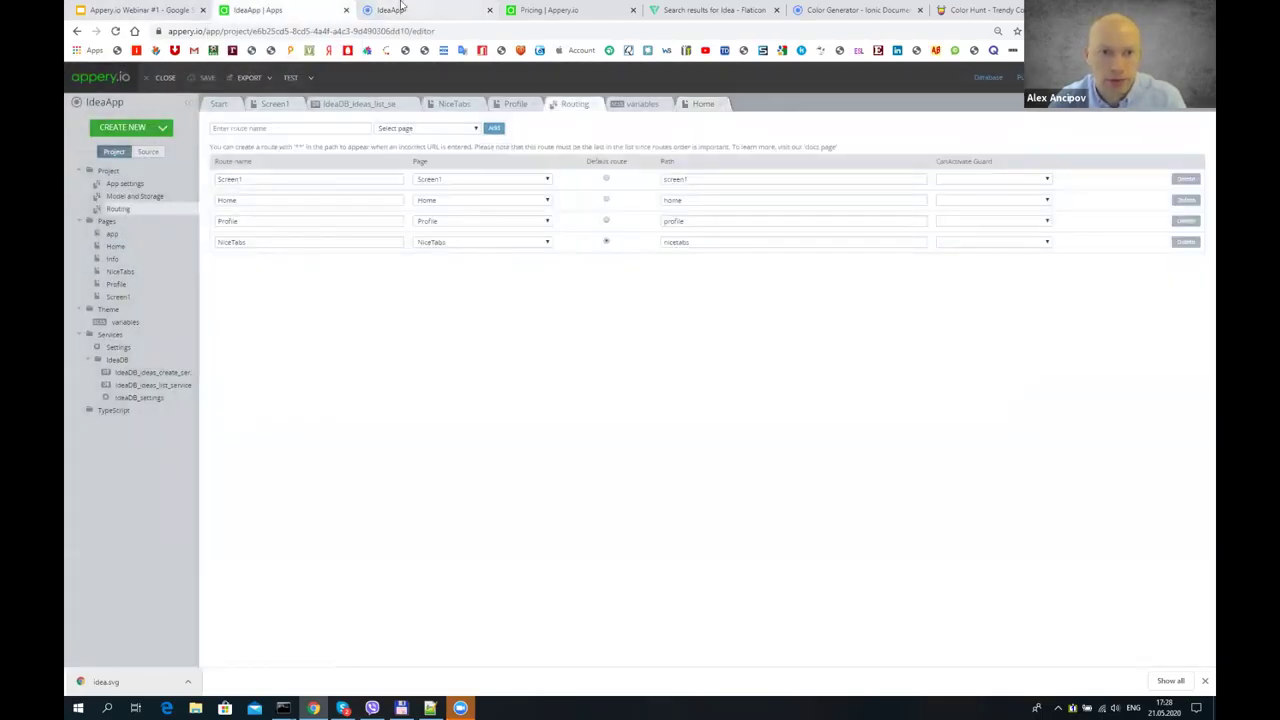
pyautogui.click(400, 10)
# - Add a fourth idea, Idea 4, with a description through the preview's Add Idea form
pyautogui.click(588, 449)
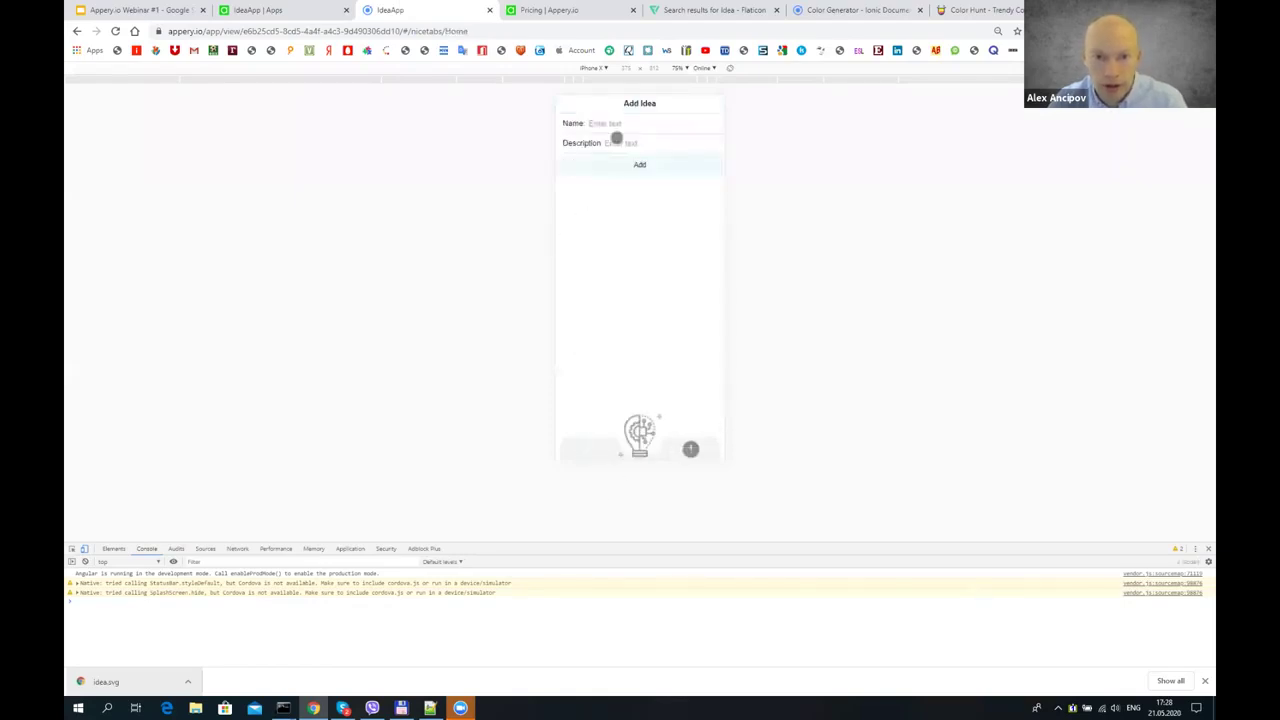
pyautogui.click(627, 132)
pyautogui.write('Idea 4')
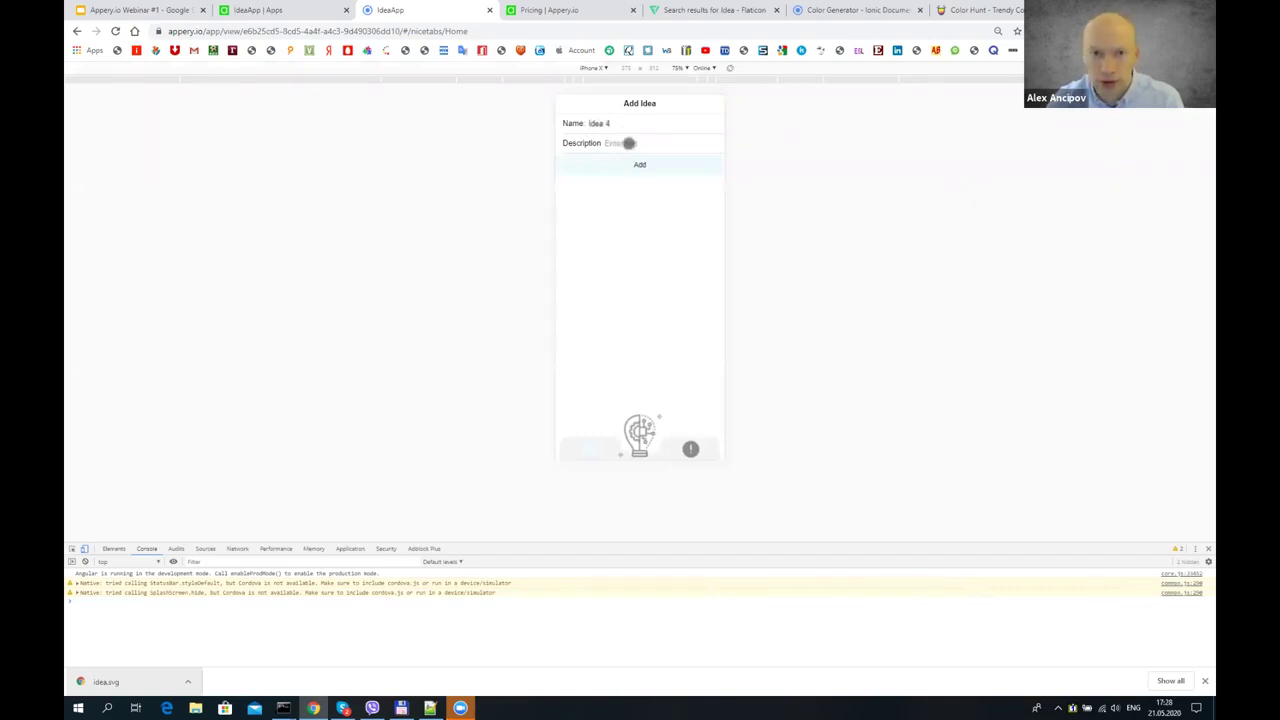
pyautogui.click(629, 143)
pyautogui.write('asd')
pyautogui.click(654, 169)
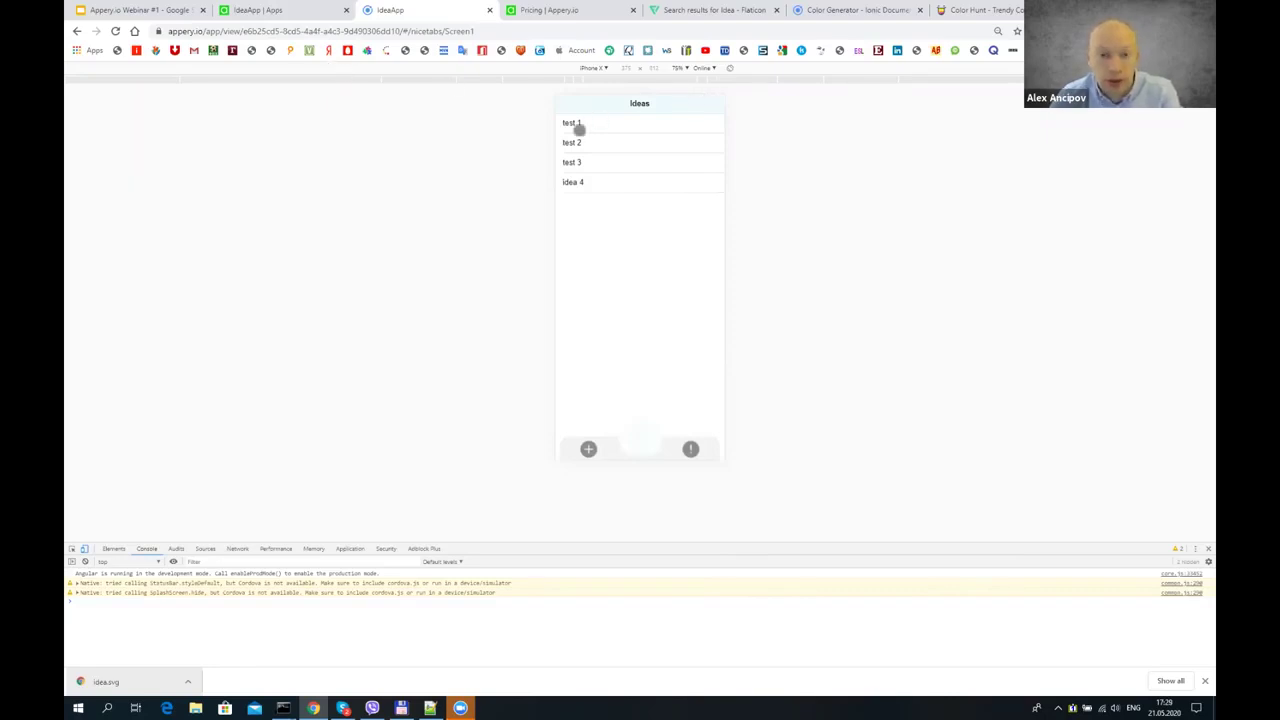
pyautogui.click(256, 8)
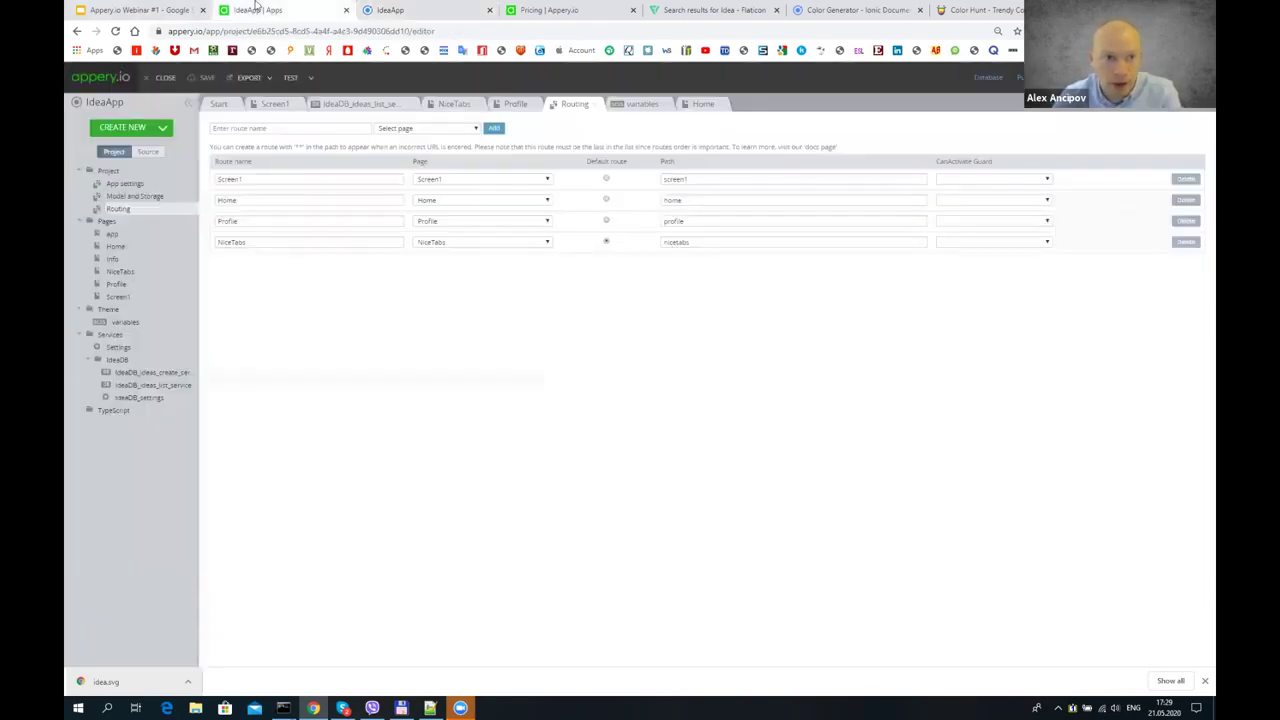
# - Import the Database Login and Signup plugin from the CREATE NEW > From Plugin catalog
pyautogui.click(164, 128)
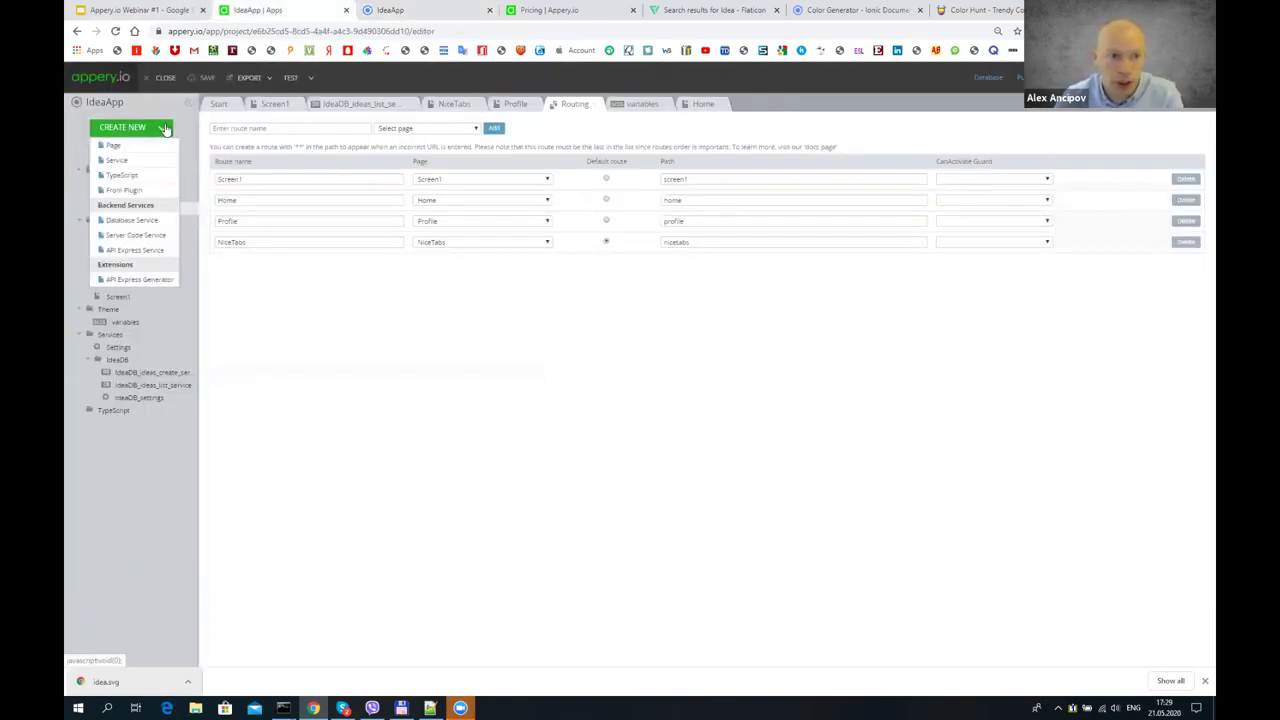
pyautogui.click(145, 190)
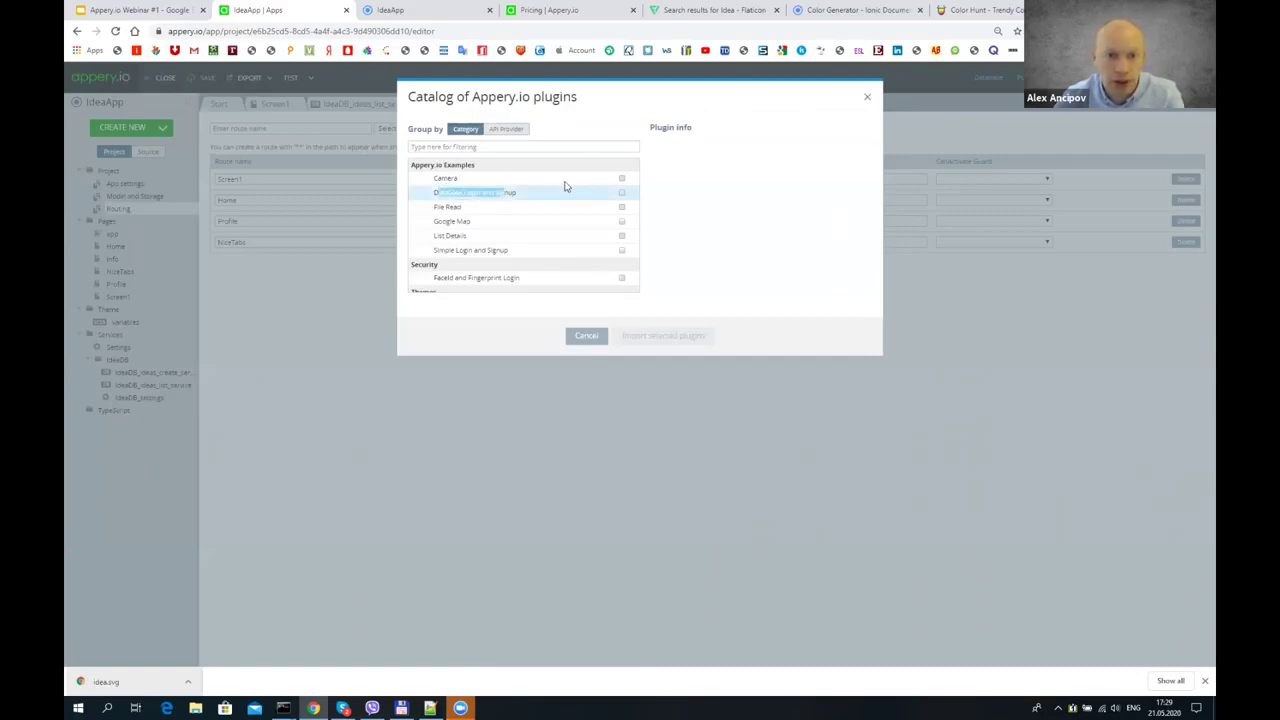
pyautogui.click(570, 192)
pyautogui.click(622, 192)
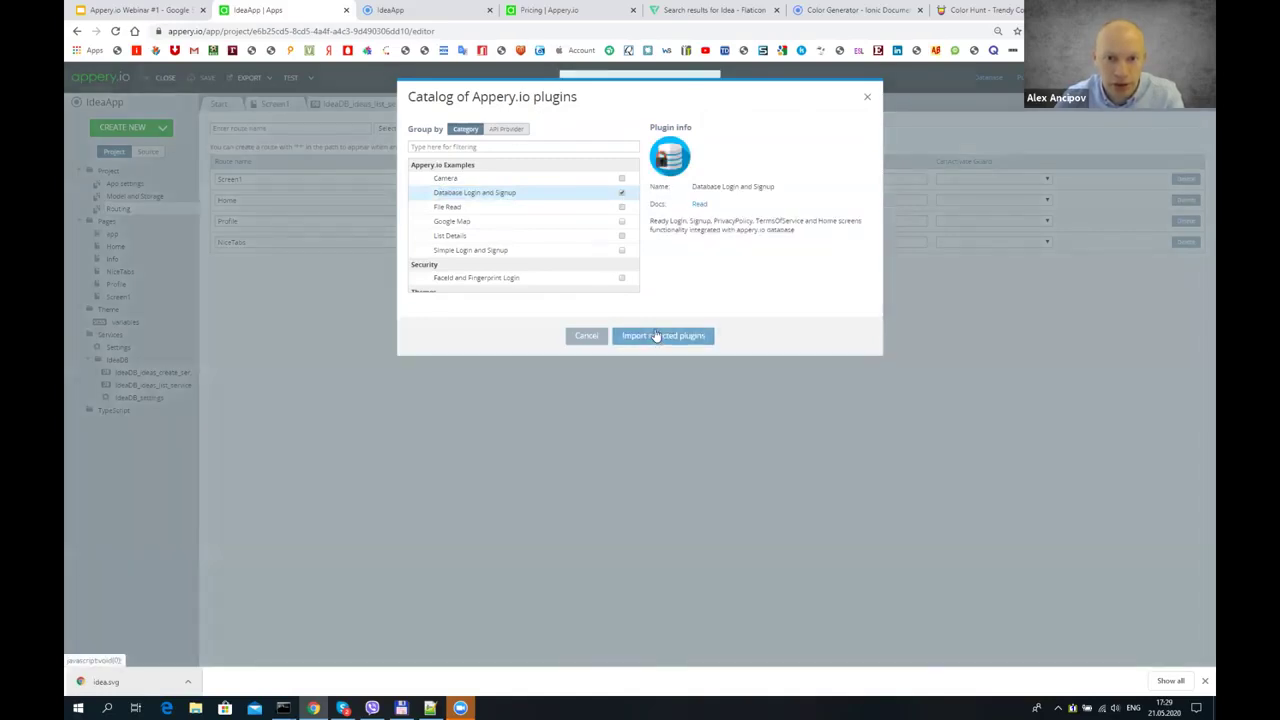
pyautogui.click(655, 337)
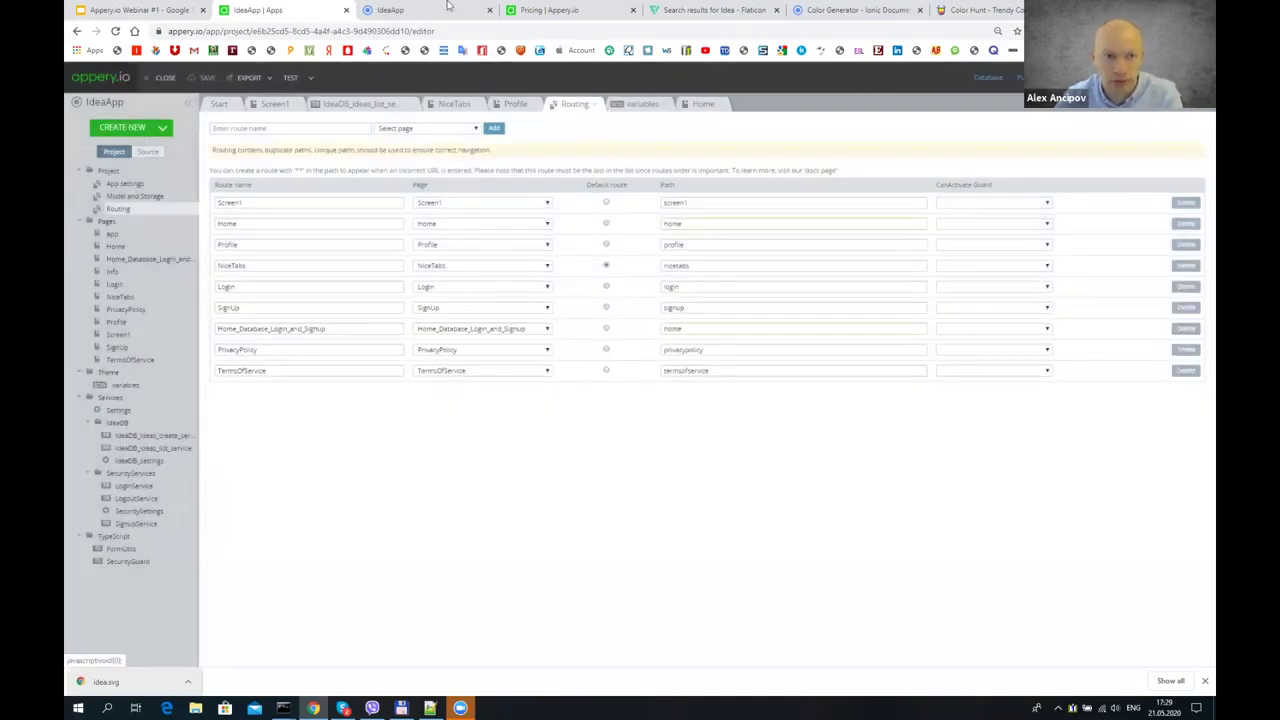
# - Review the duplicate-paths warning and the plugin's home route, then launch the test preview
pyautogui.moveTo(230, 148); pyautogui.dragTo(280, 148)
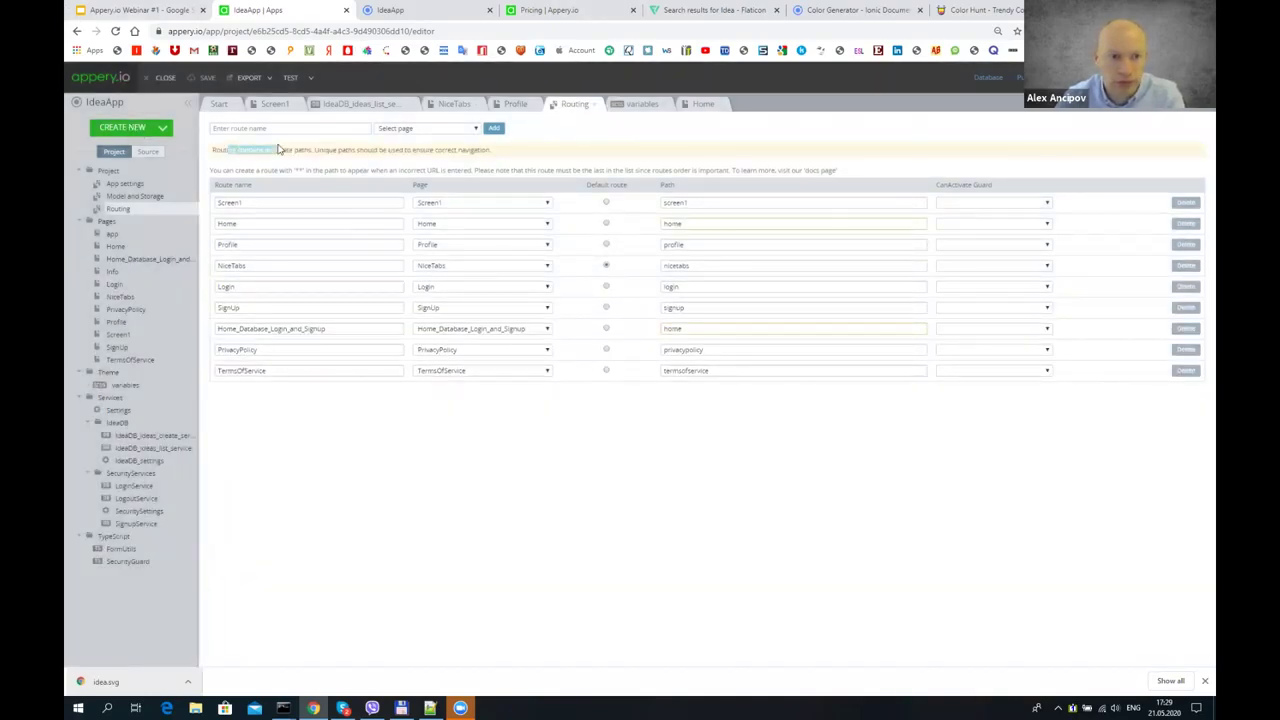
pyautogui.moveTo(500, 150); pyautogui.dragTo(404, 150)
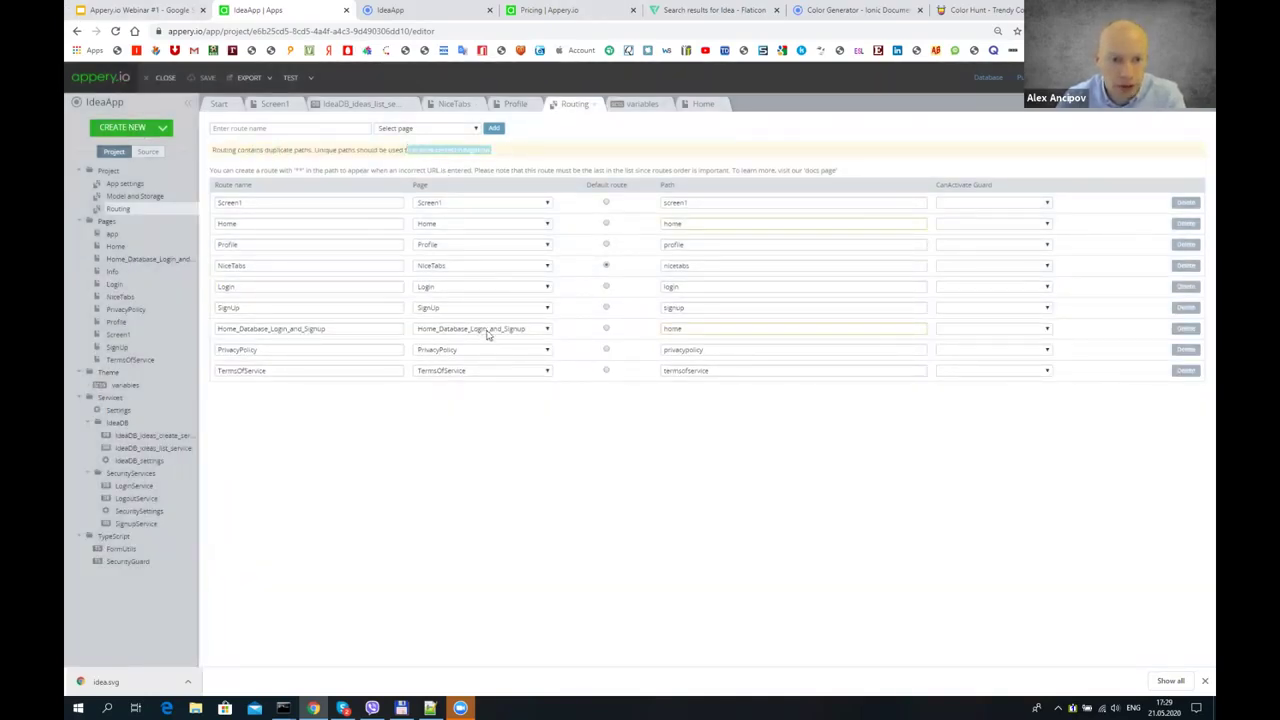
pyautogui.click(284, 330)
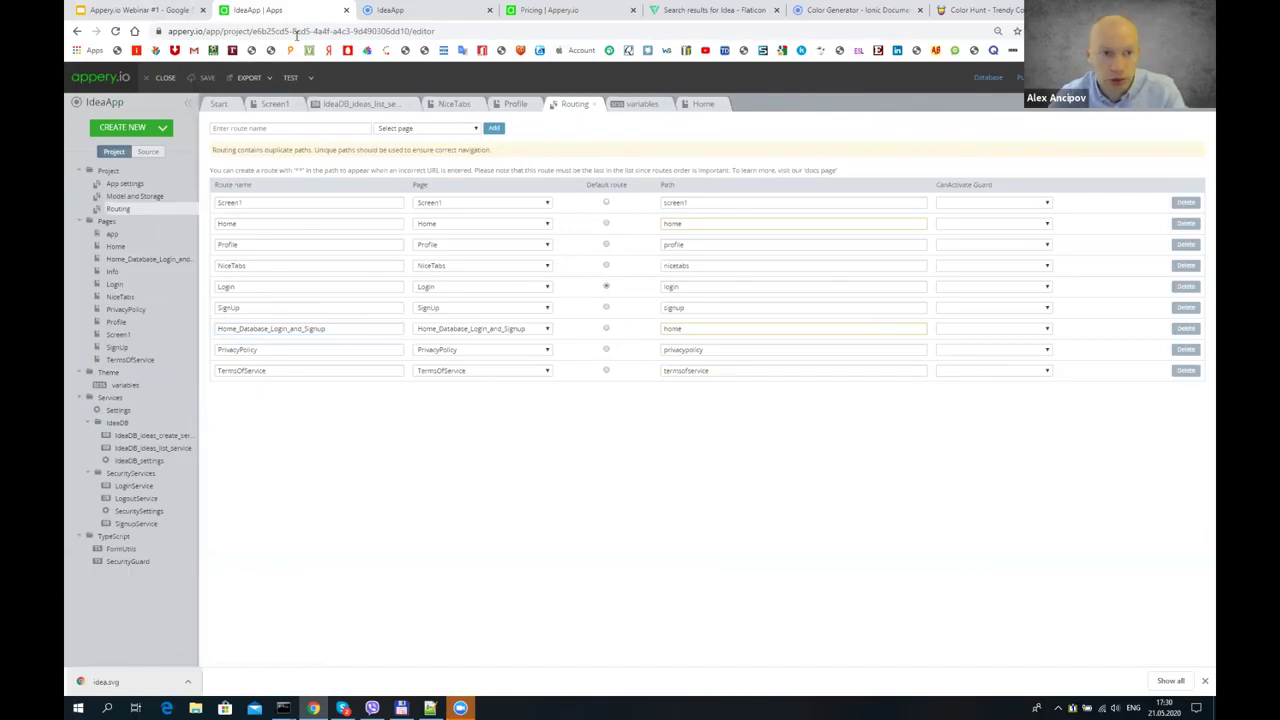
pyautogui.click(288, 79)
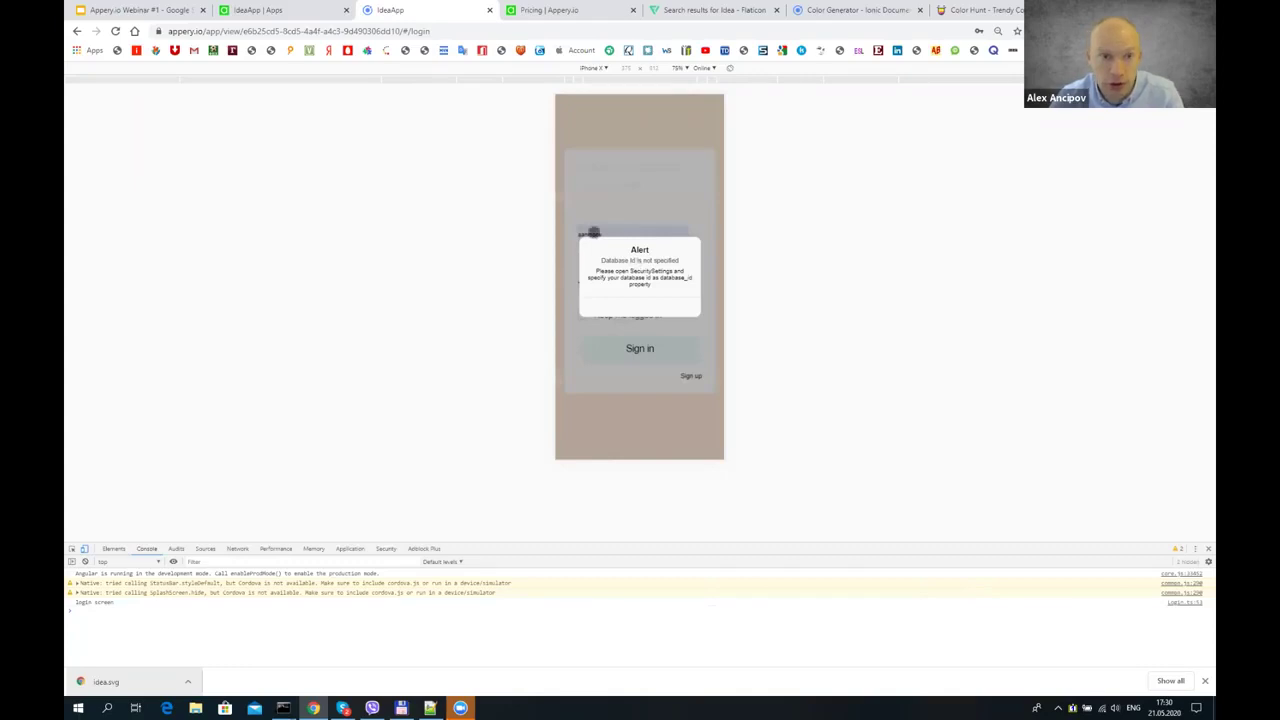
# - Dismiss the missing database id alert and open appery.io in a new browser tab
pyautogui.click(637, 310)
pyautogui.click(272, 9)
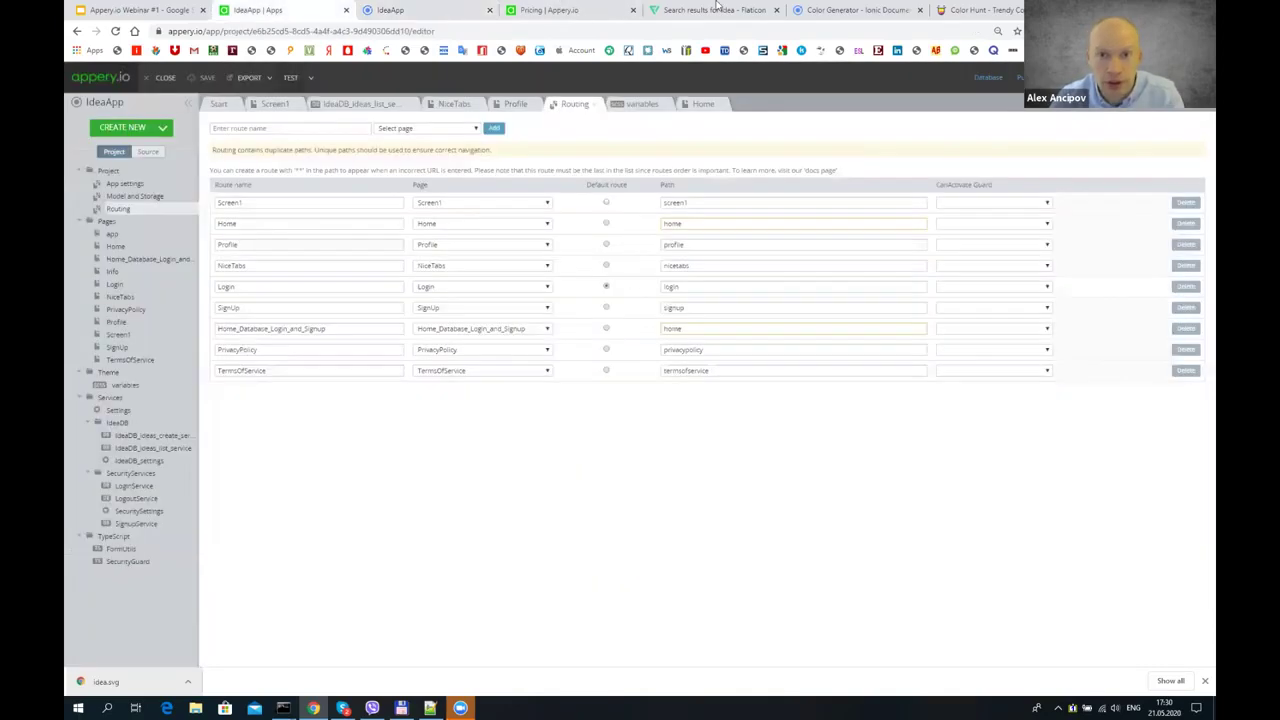
pyautogui.hotkey('ctrl', 't')
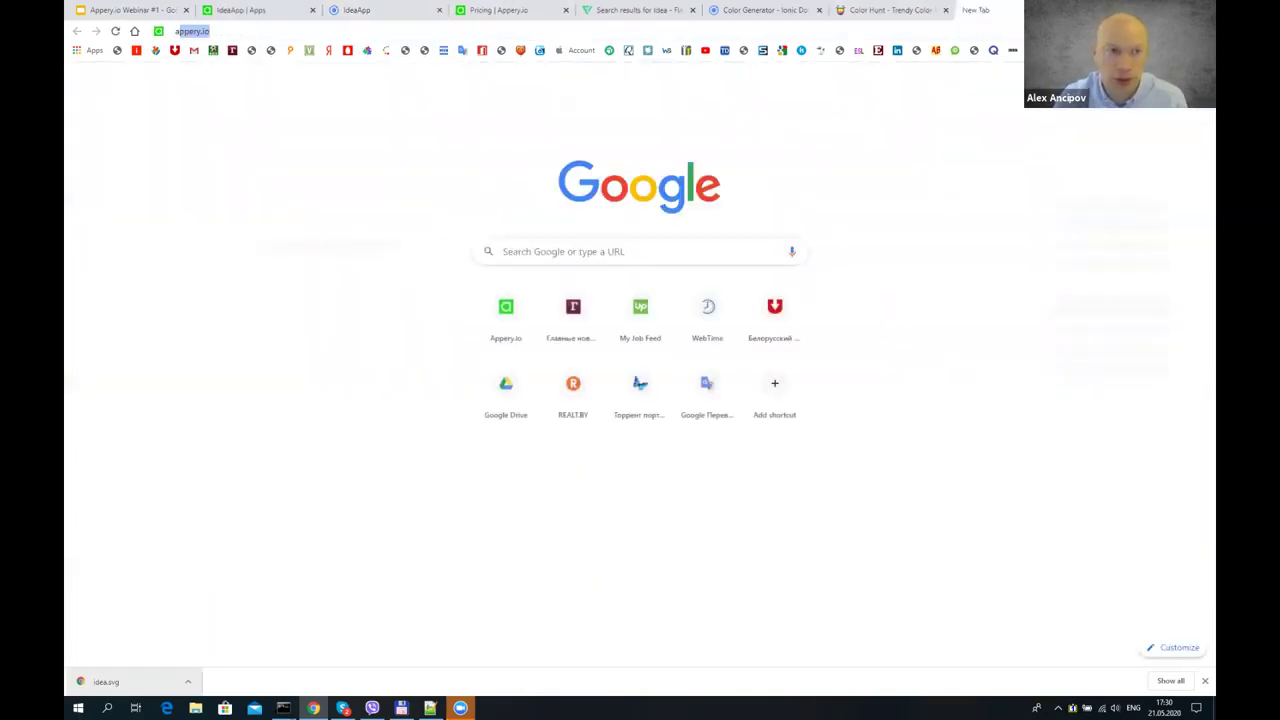
pyautogui.write('appe')
pyautogui.press('Return')
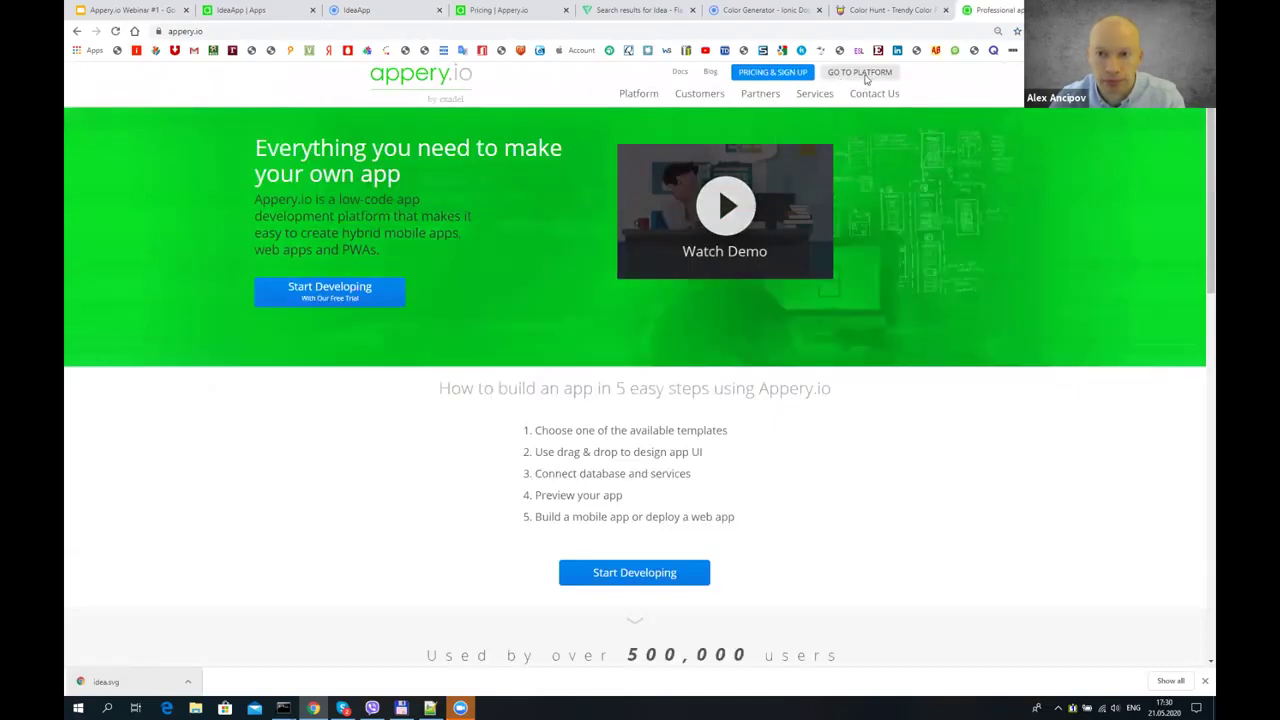
# - Go to Databases > IdeaDB, select its ID in the address bar, and return to the editor
pyautogui.click(859, 72)
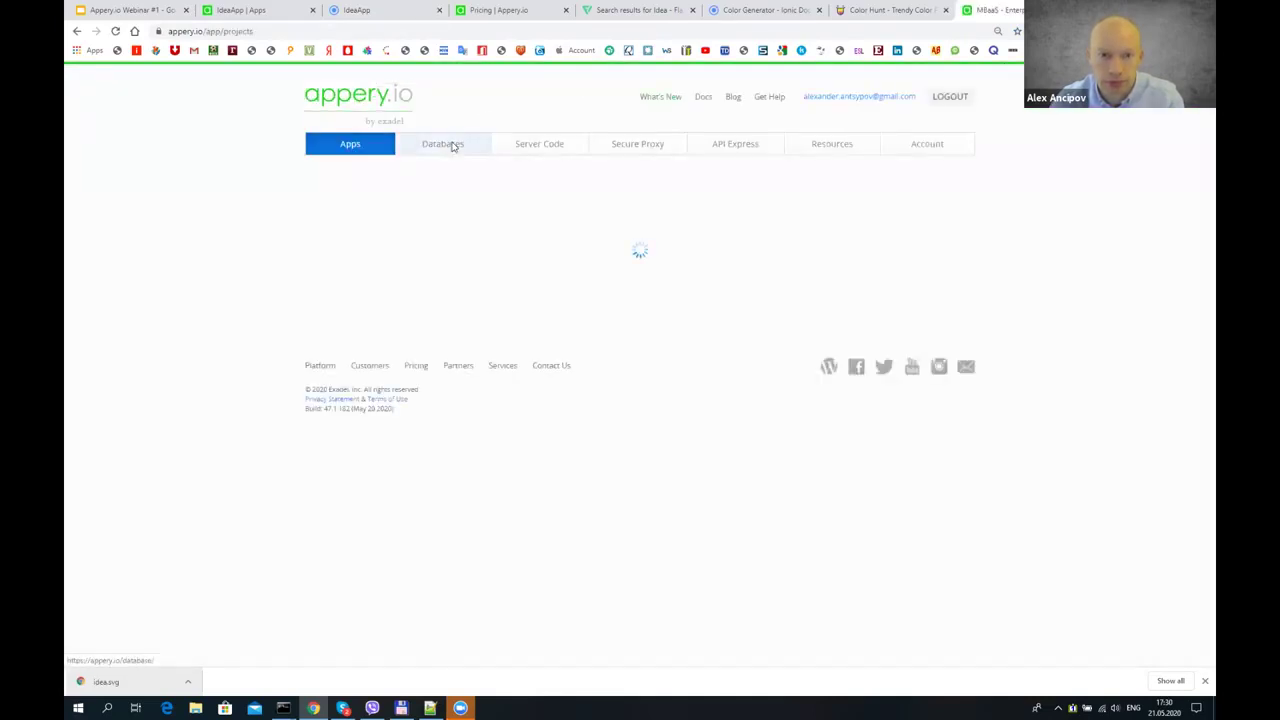
pyautogui.click(451, 146)
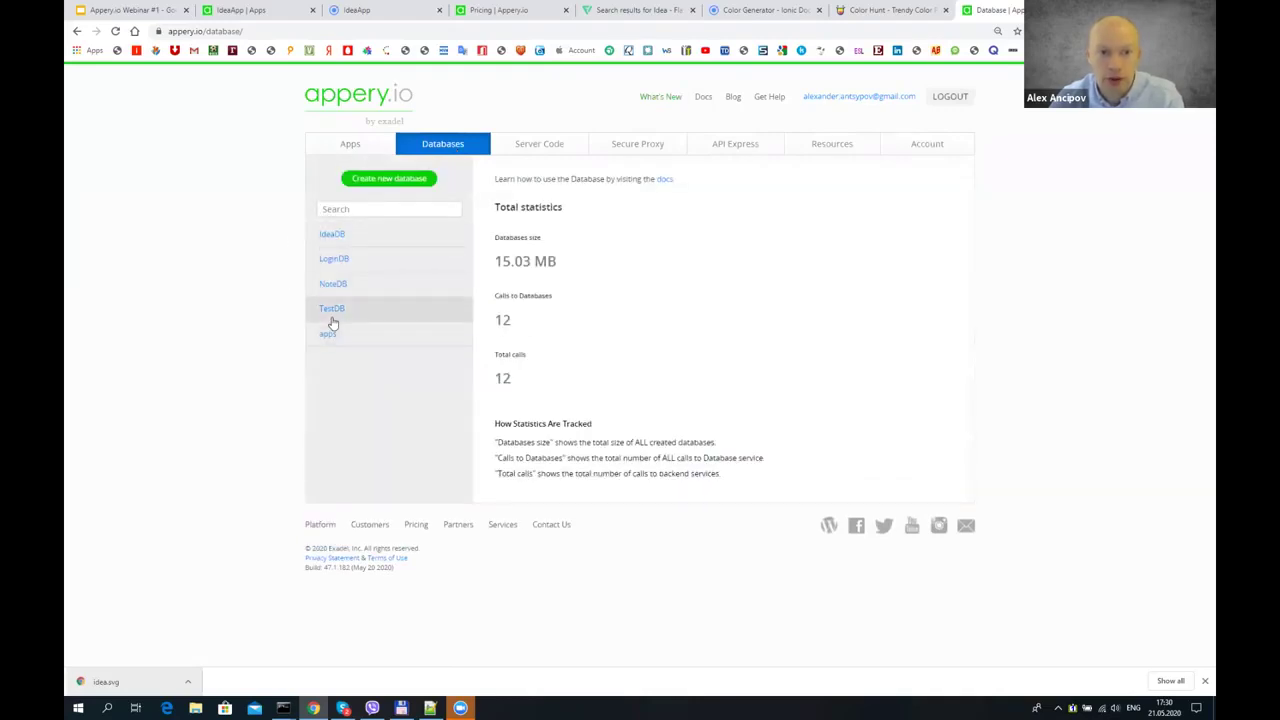
pyautogui.click(351, 236)
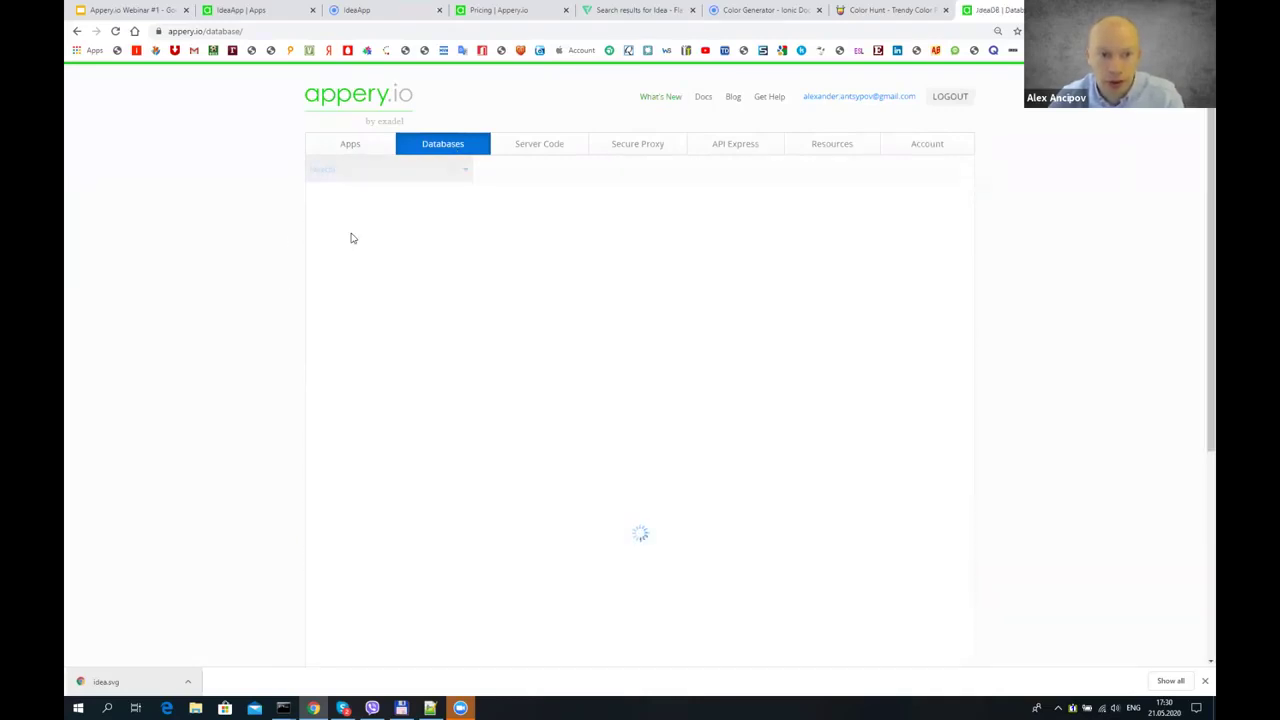
pyautogui.doubleClick(309, 31)
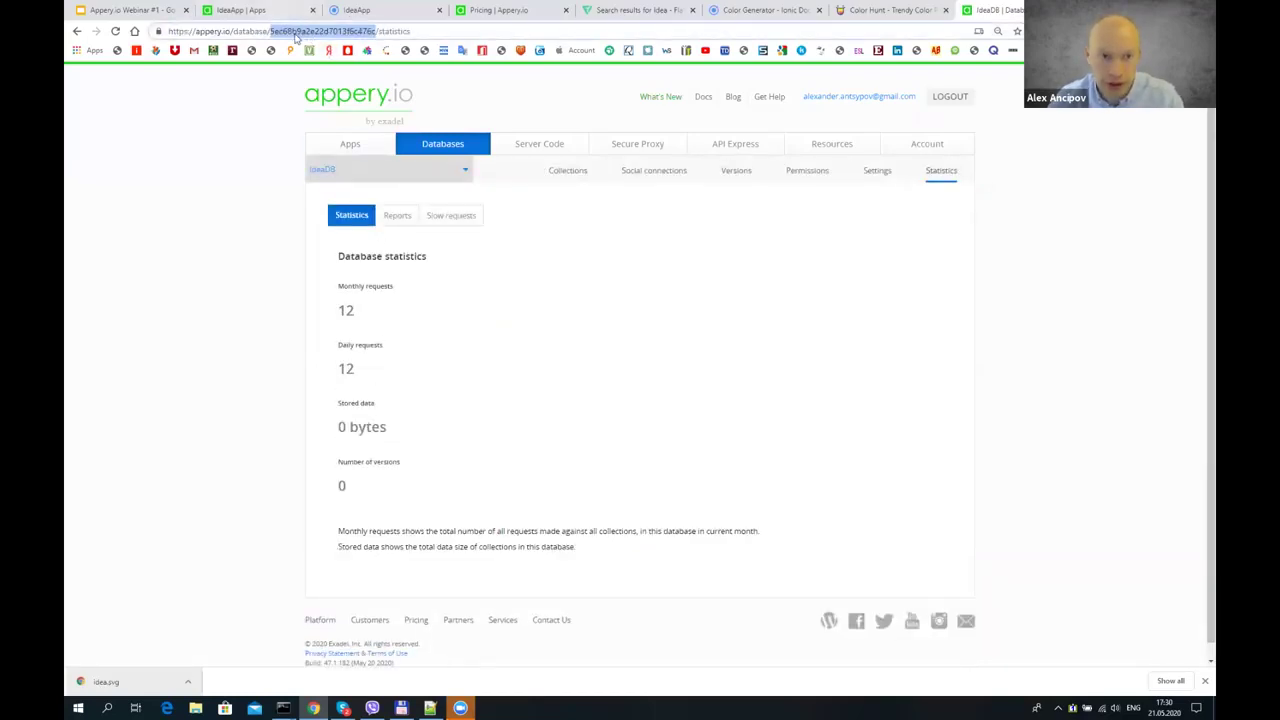
pyautogui.hotkey('ctrl', '2')
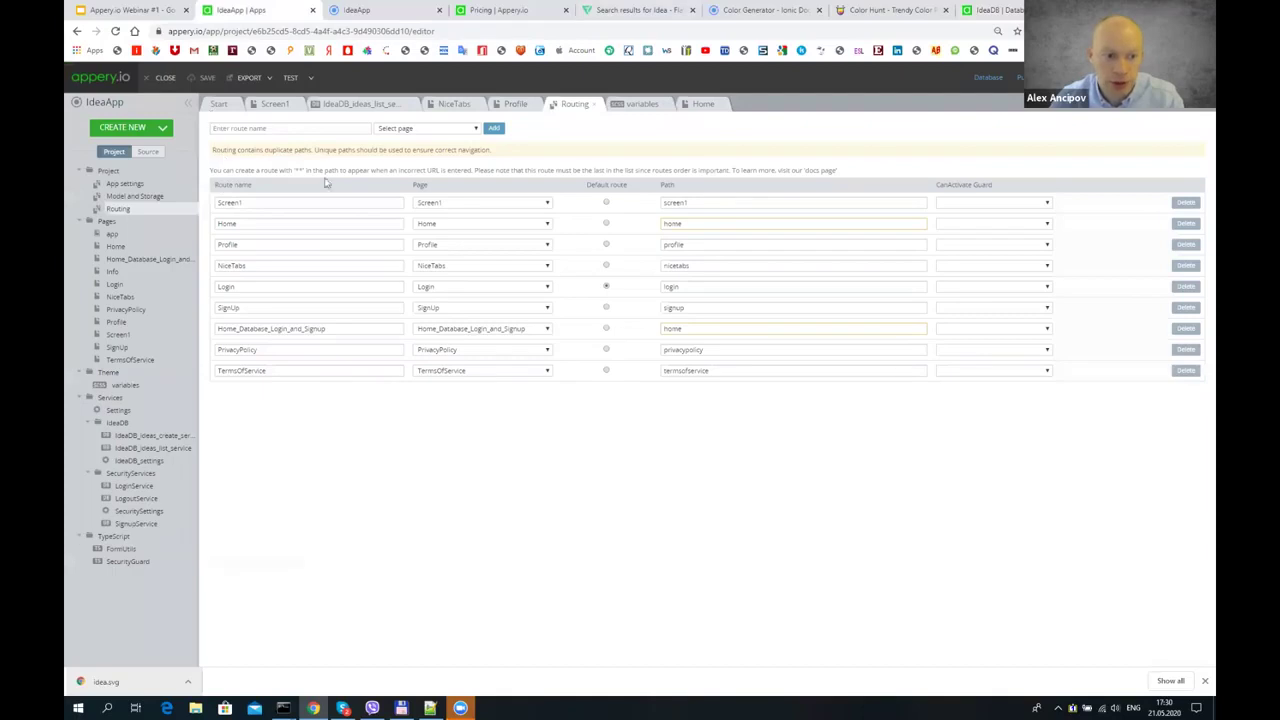
# - Paste the IdeaDB ID as SecuritySettings' database_id value and rerun the test preview
pyautogui.click(146, 518)
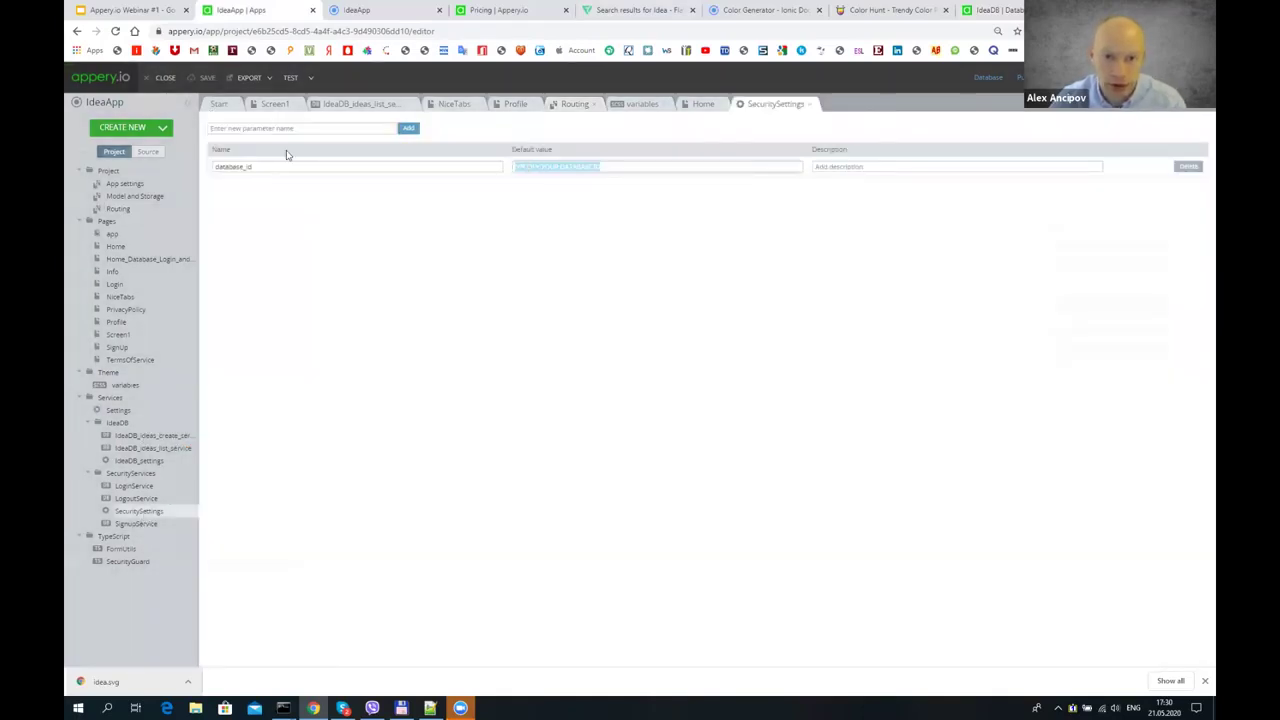
pyautogui.write('5ec68b9a2e22d7013f6c476c')
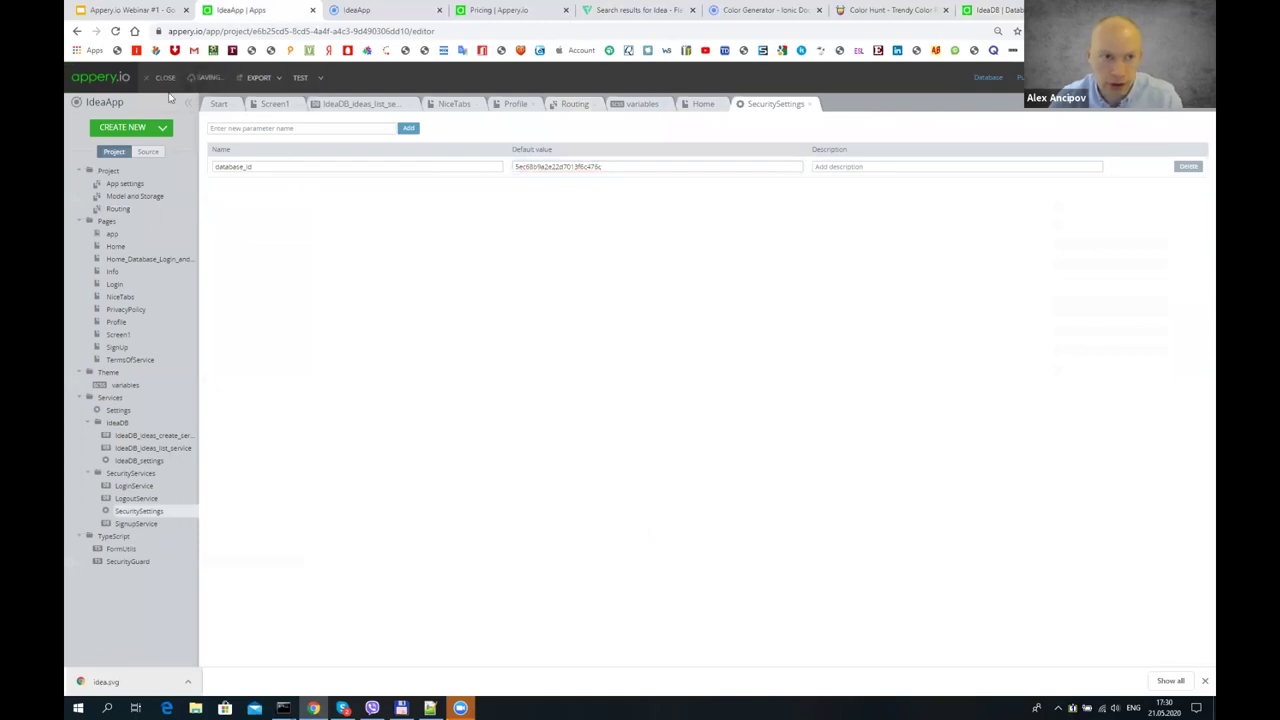
pyautogui.click(290, 77)
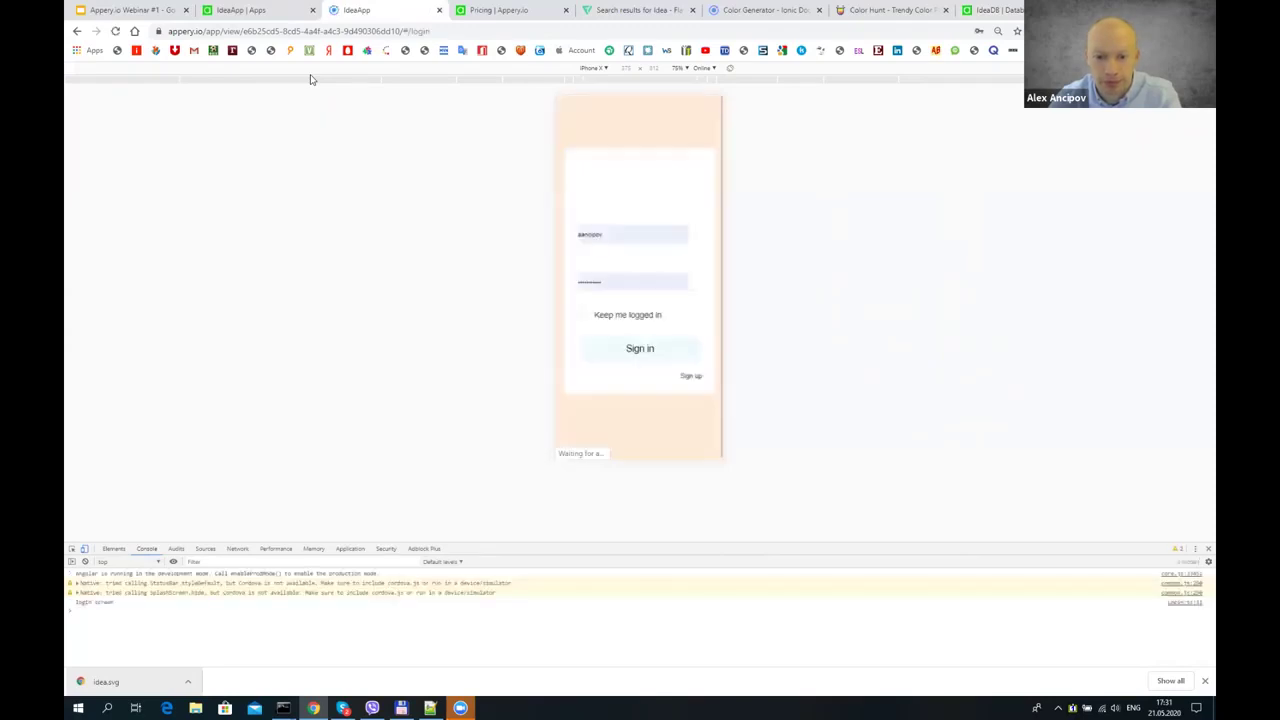
# - Try signing in on the login form using a test email as the username
pyautogui.click(633, 231)
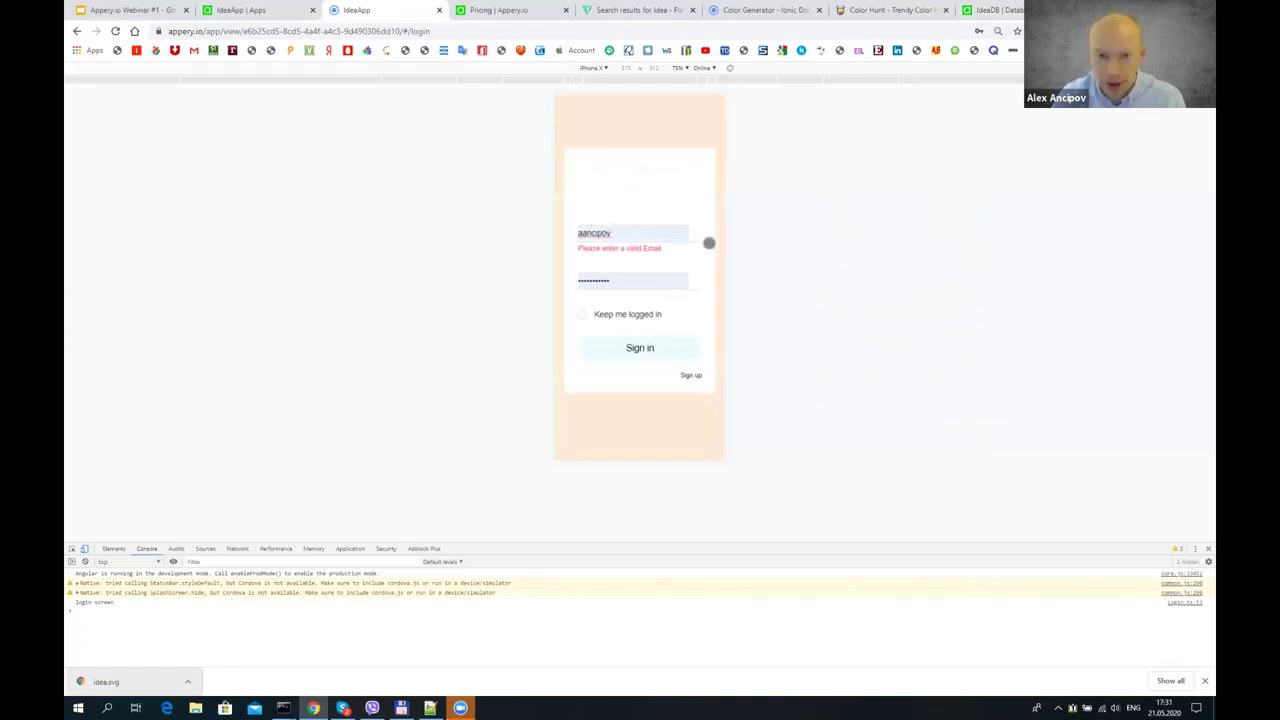
pyautogui.press('BackSpace')
pyautogui.press('BackSpace')
pyautogui.press('BackSpace')
pyautogui.press('BackSpace')
pyautogui.press('BackSpace')
pyautogui.press('BackSpace')
pyautogui.press('BackSpace')
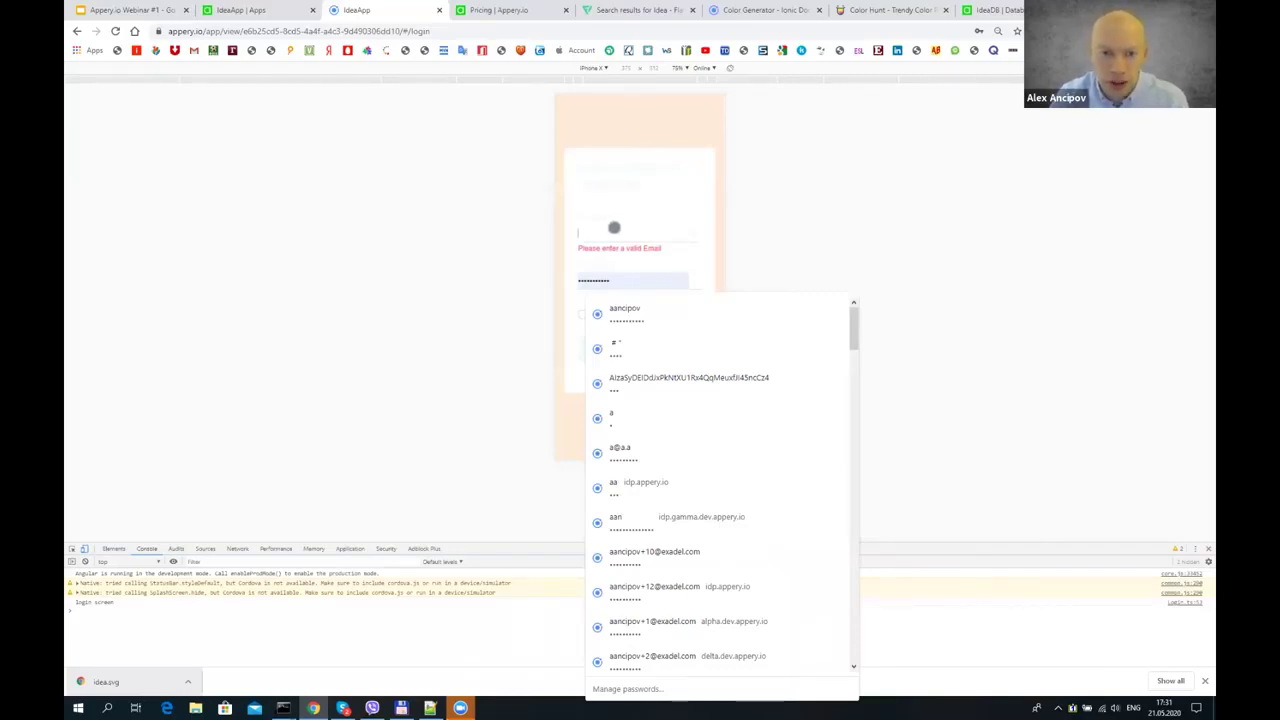
pyautogui.write('test@')
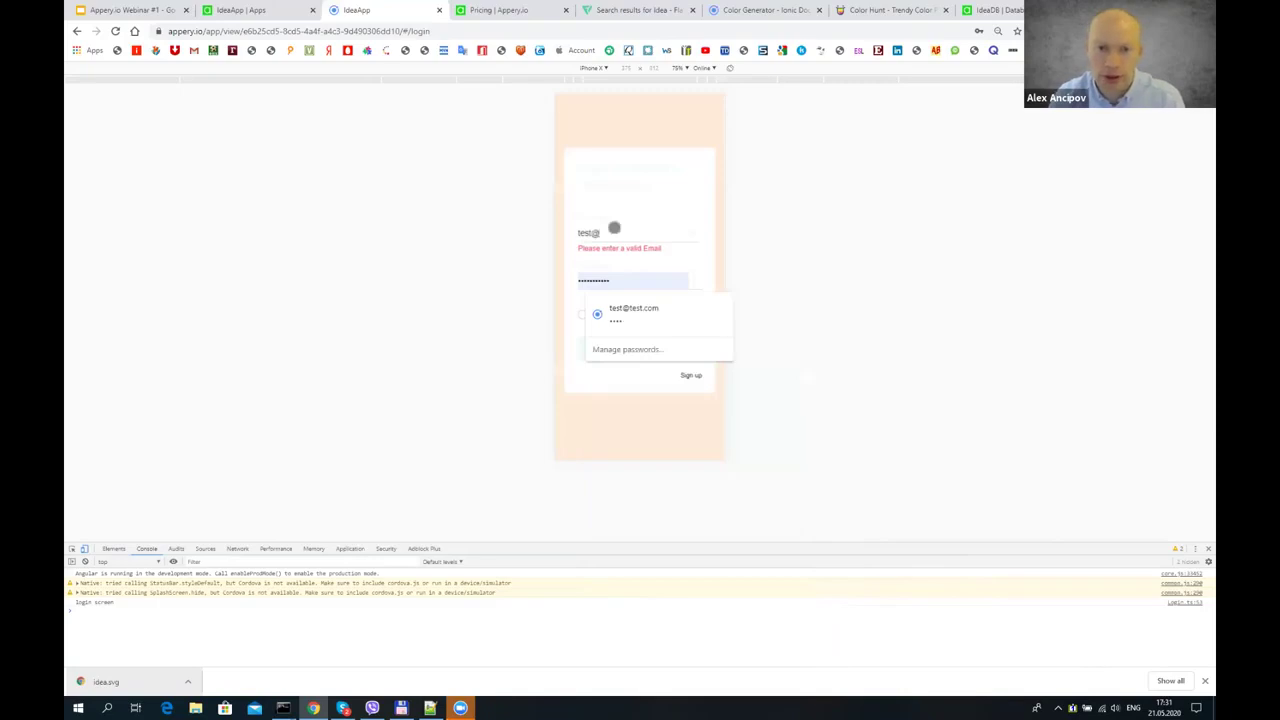
pyautogui.write('mail.com')
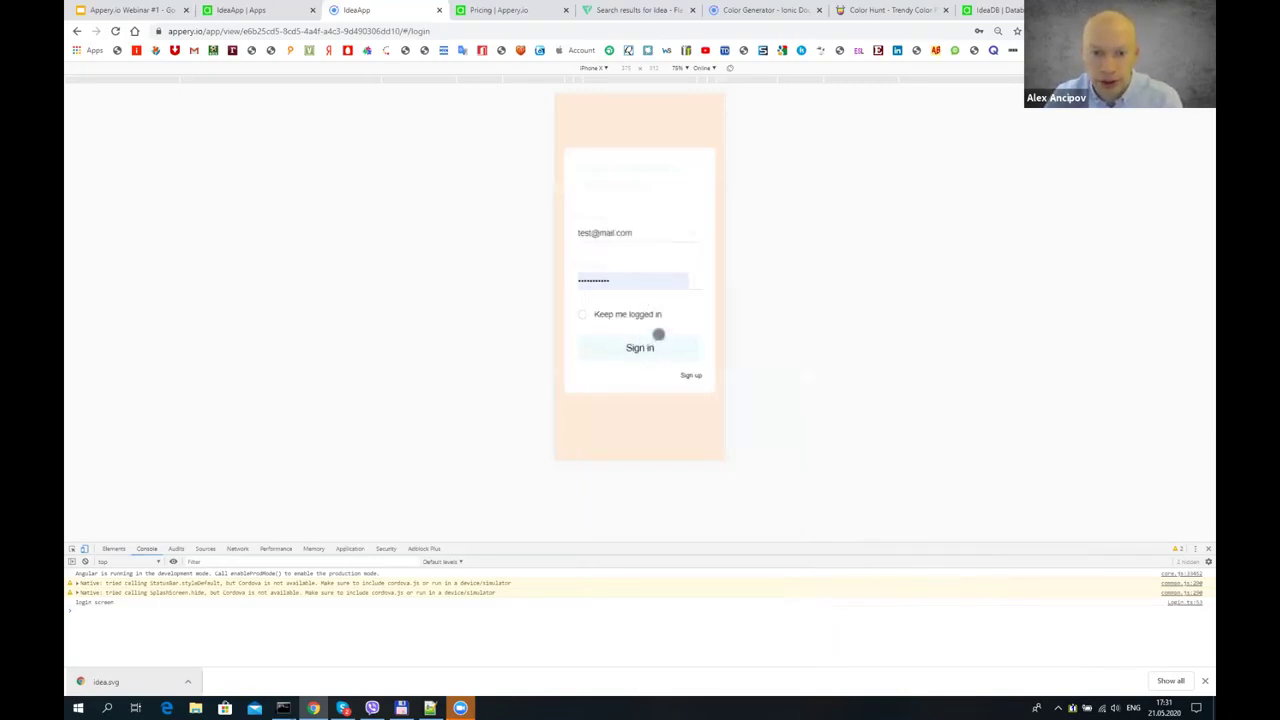
pyautogui.click(685, 352)
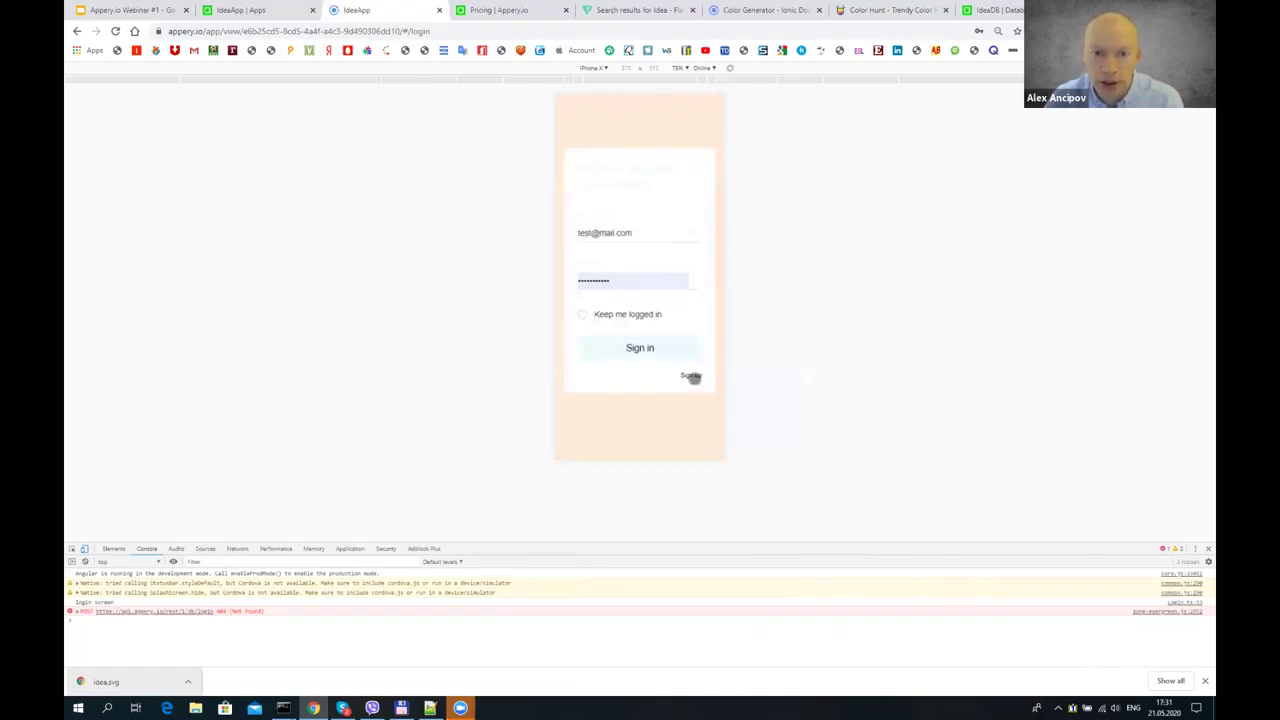
# - Register a new account on the sign-up page with name fields and a saved email and password
pyautogui.click(691, 376)
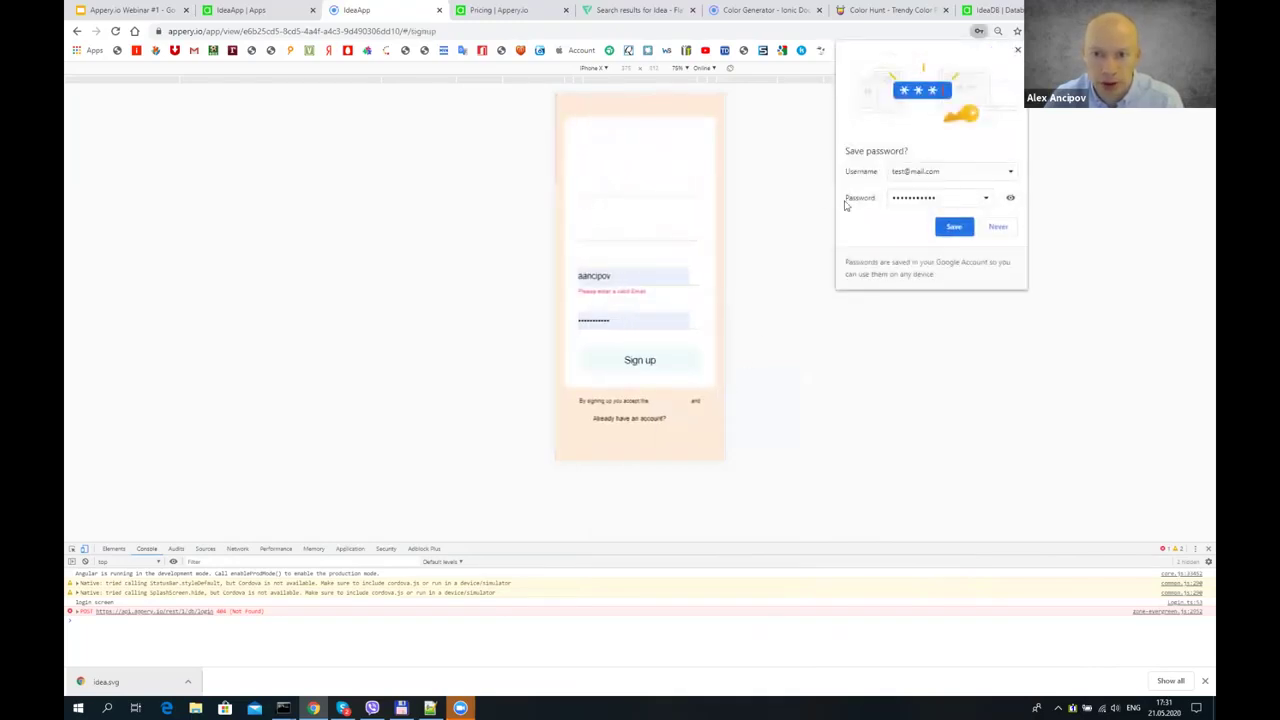
pyautogui.click(1017, 49)
pyautogui.click(626, 187)
pyautogui.write('alex')
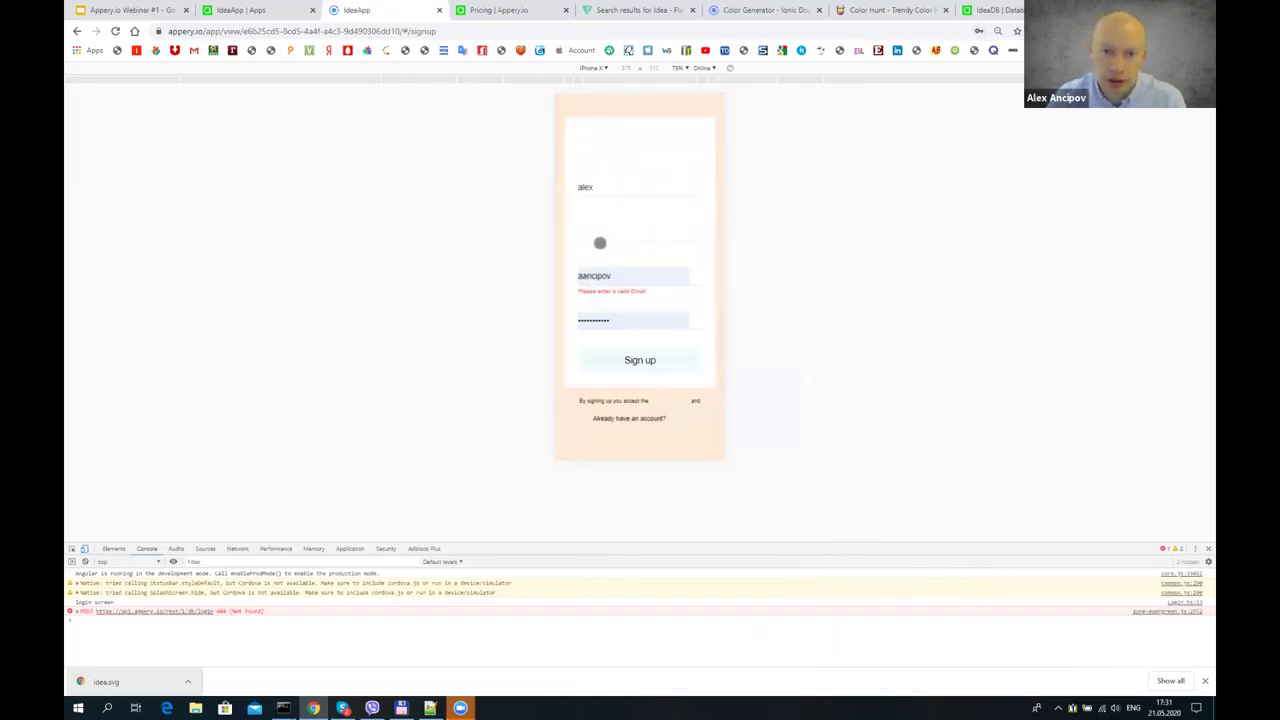
pyautogui.click(590, 231)
pyautogui.write('alex')
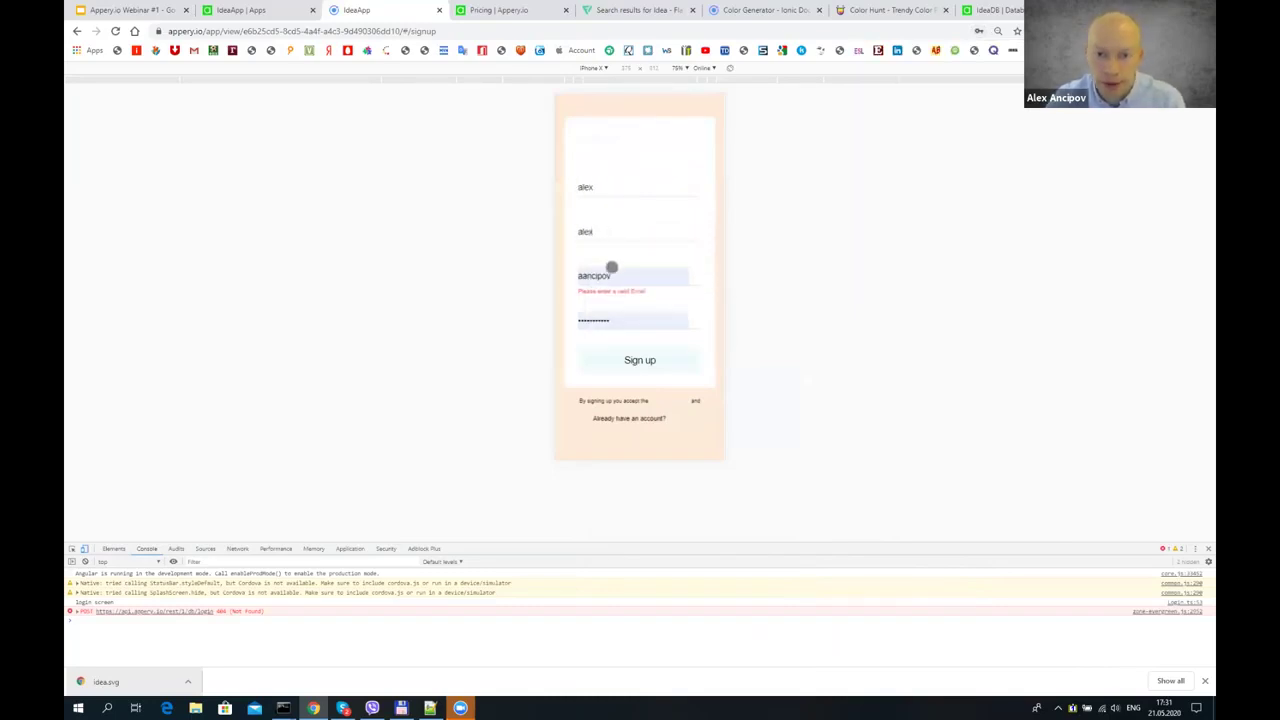
pyautogui.click(703, 318)
pyautogui.write('a')
pyautogui.press('BackSpace')
pyautogui.write('user')
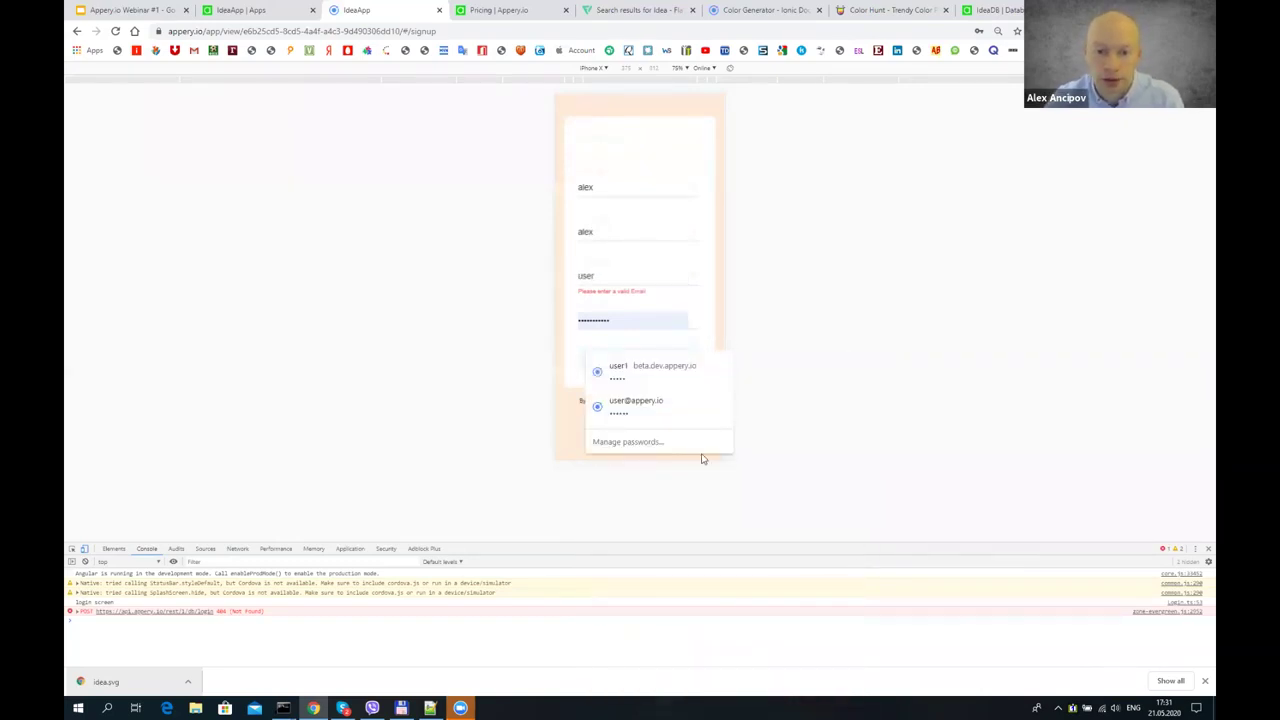
pyautogui.click(664, 405)
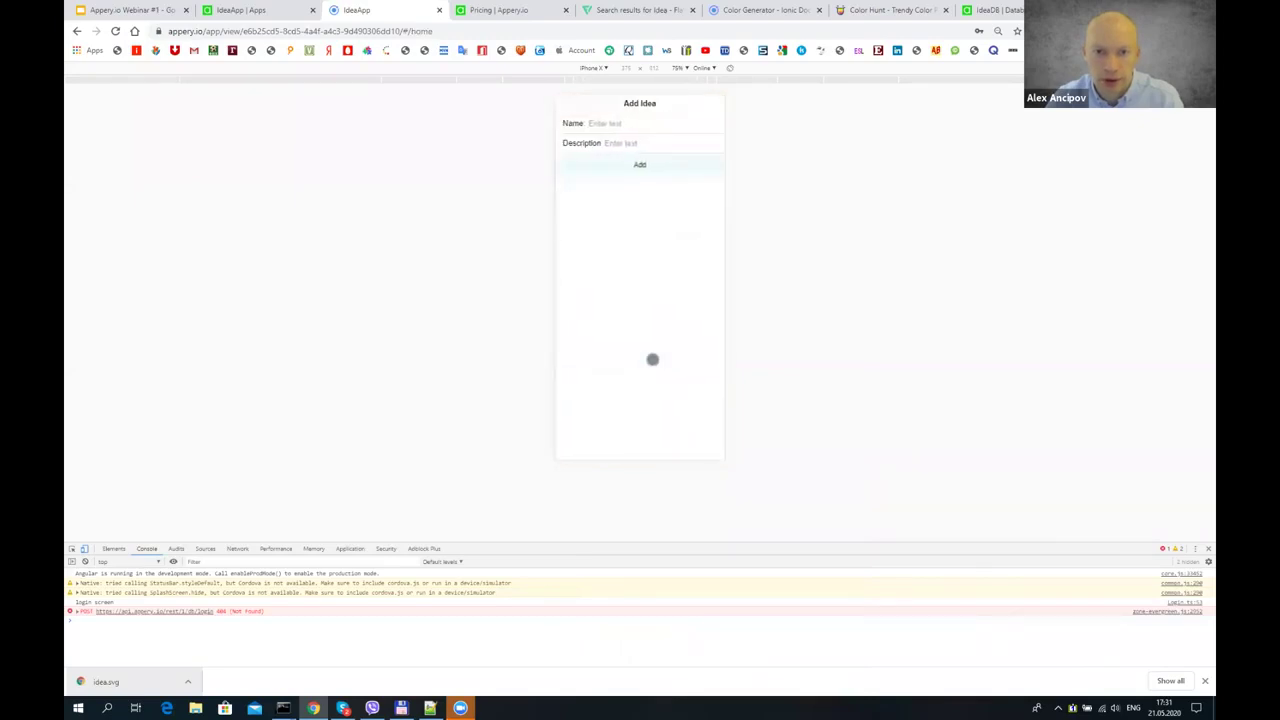
# - Check the IdeaDB Users collection for the newly registered user
pyautogui.click(498, 12)
pyautogui.click(986, 15)
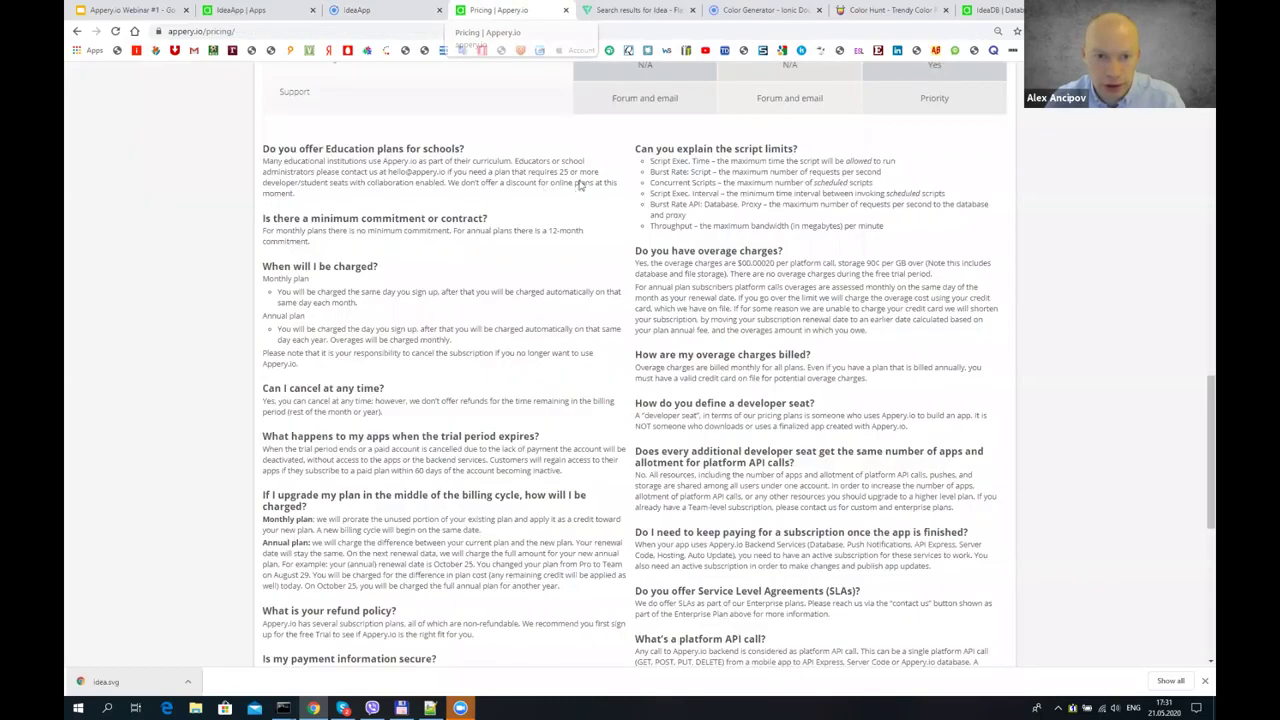
pyautogui.click(574, 176)
pyautogui.click(352, 270)
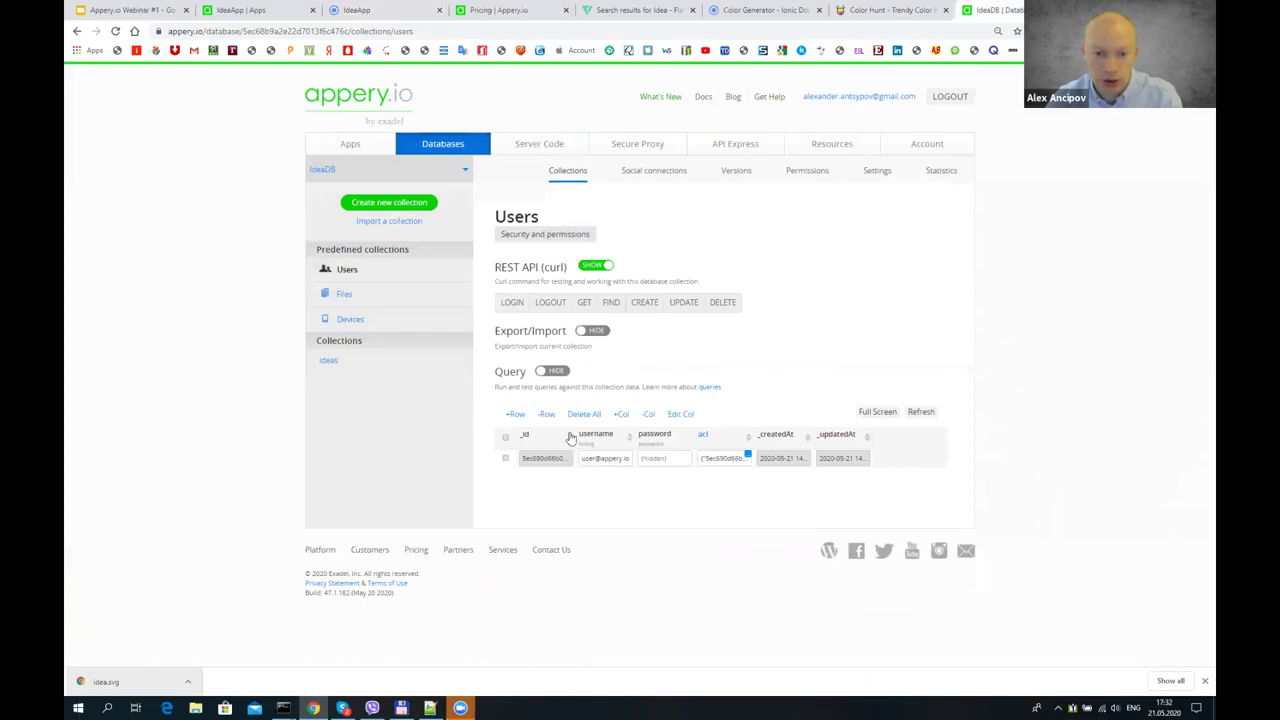
# - Return to the IdeaApp editor and open the Login page in the designer
pyautogui.click(380, 11)
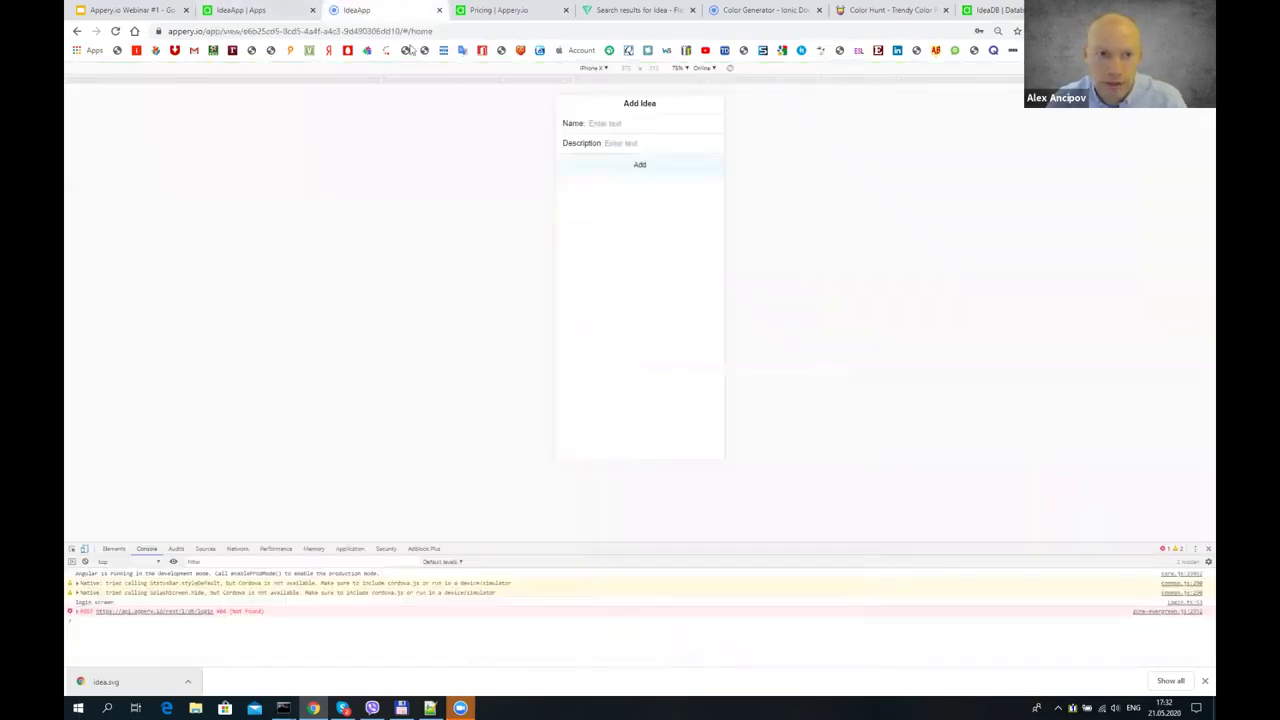
pyautogui.click(240, 10)
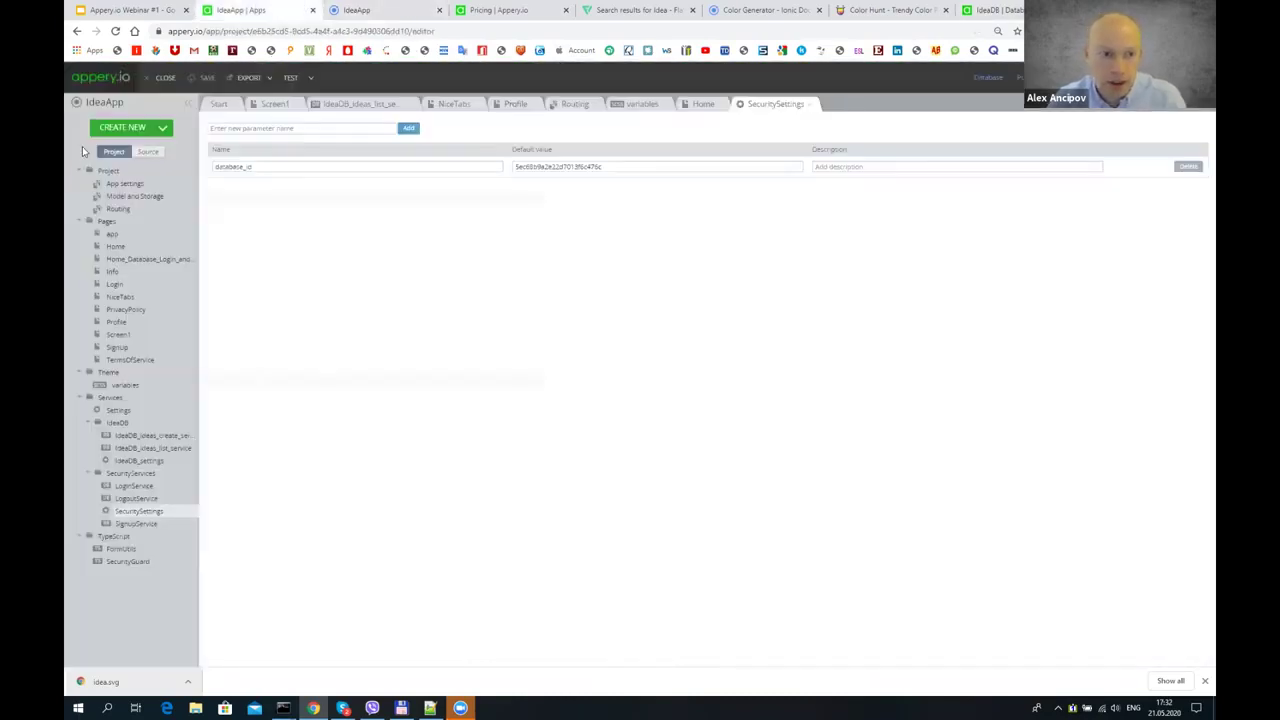
pyautogui.click(360, 8)
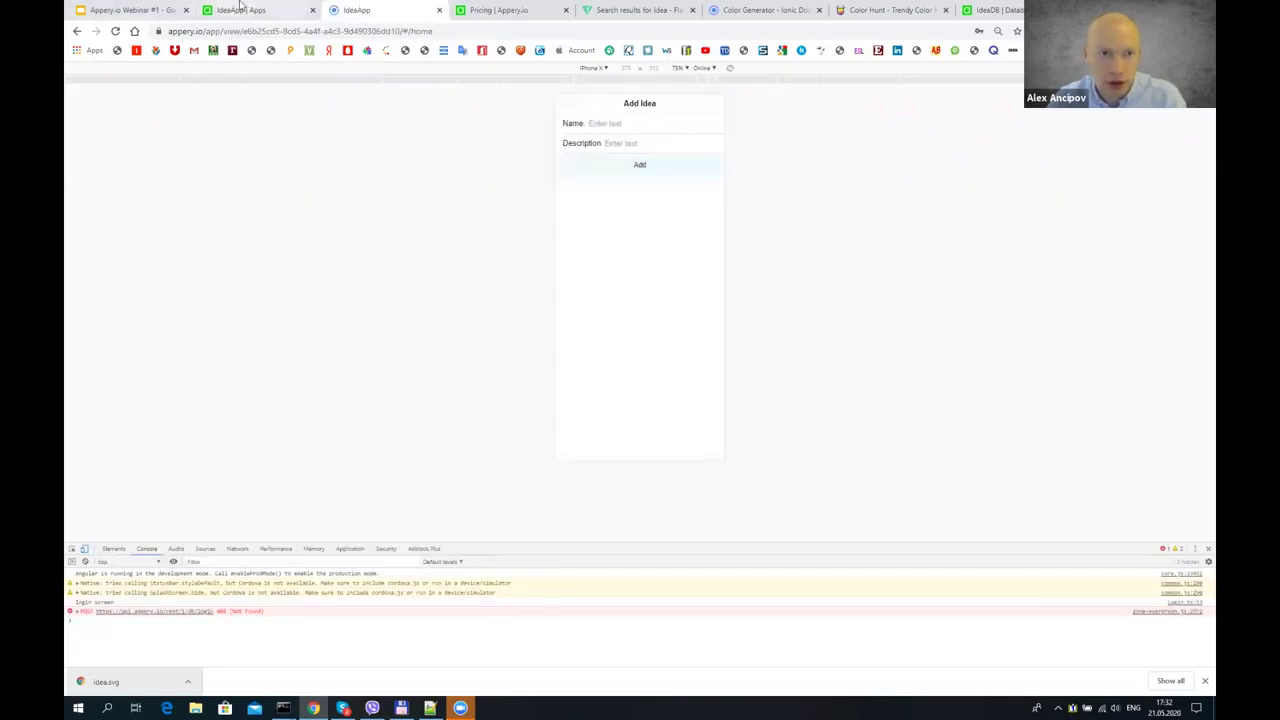
pyautogui.click(297, 9)
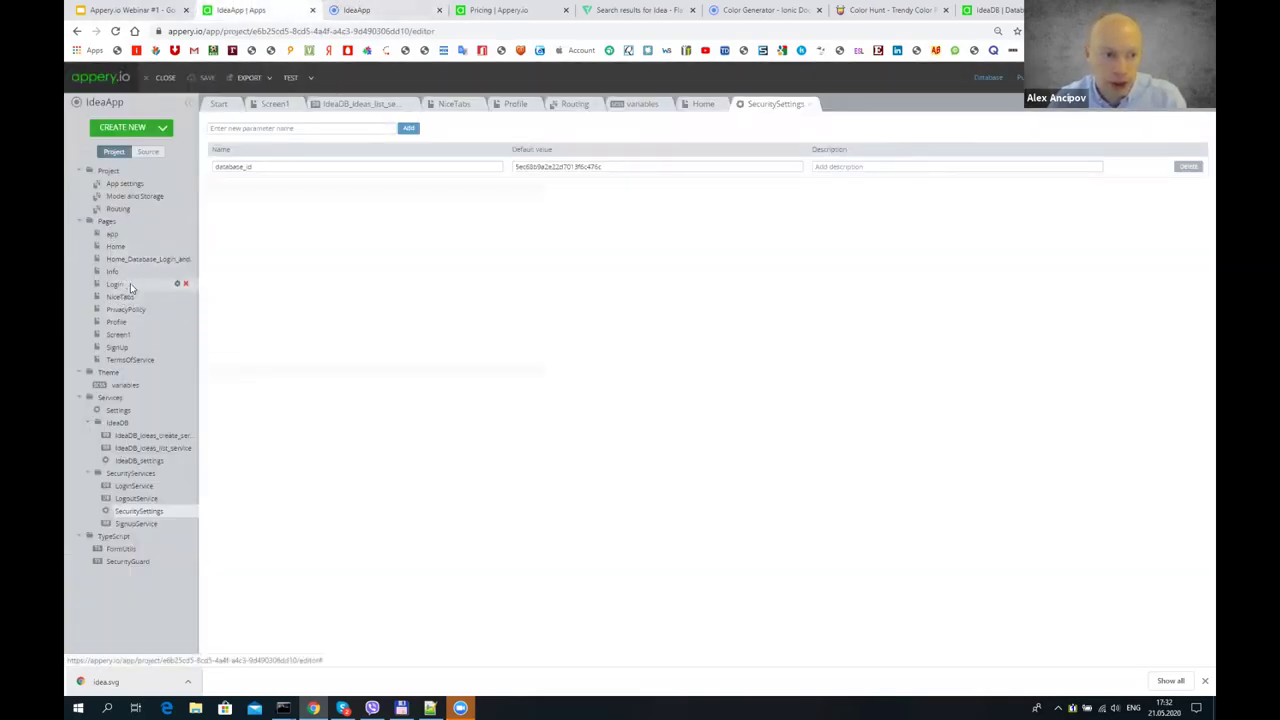
pyautogui.click(116, 284)
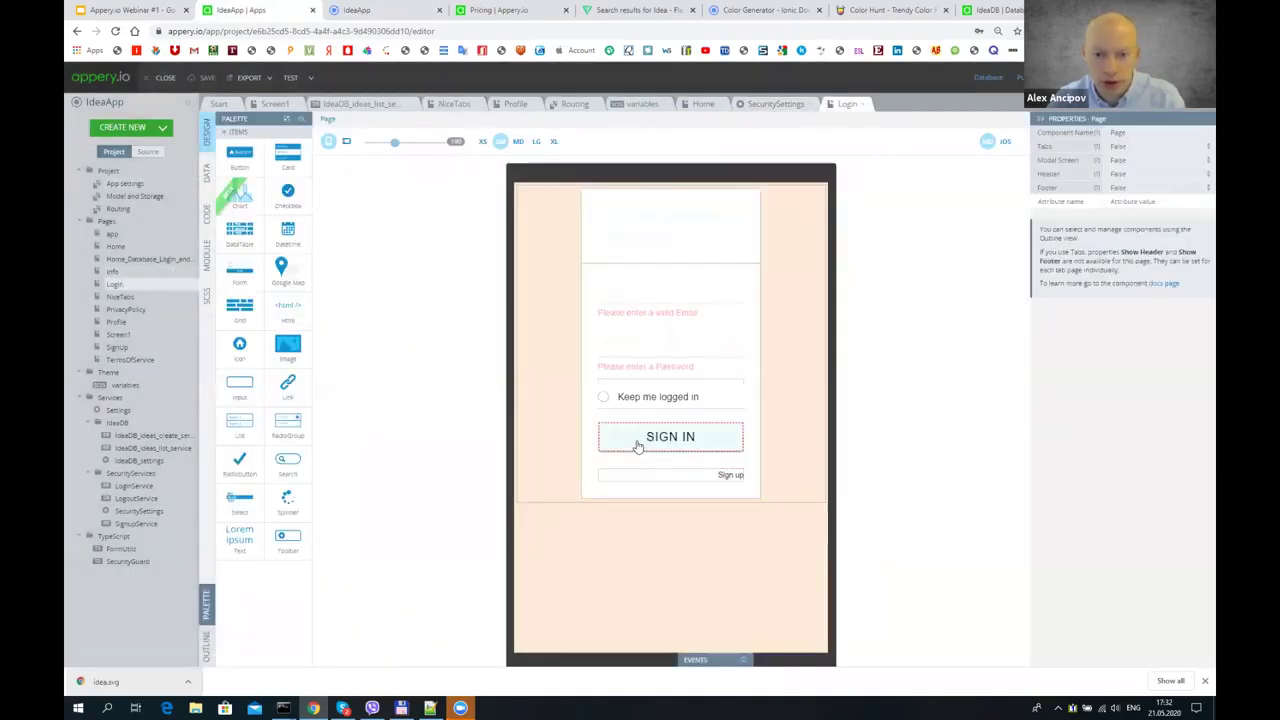
# - Make the dbLogin Success action navigate to the NiceTabs page and save it
pyautogui.click(639, 447)
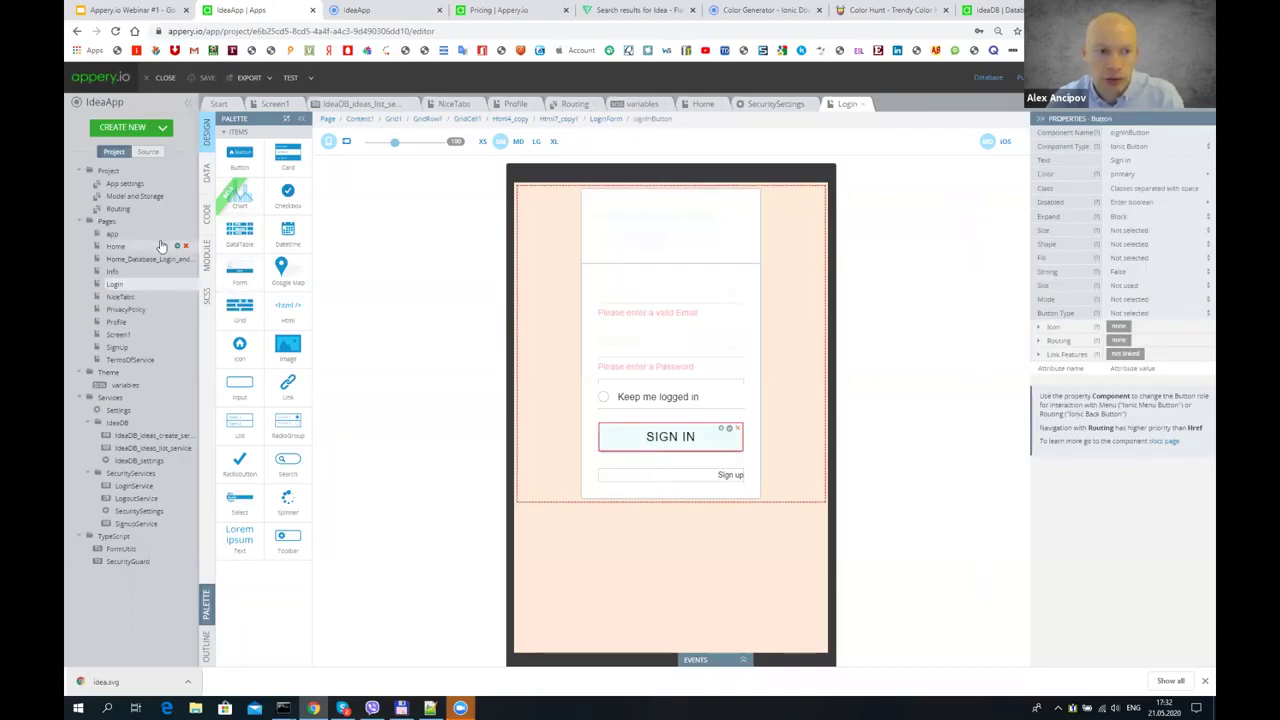
pyautogui.click(207, 176)
pyautogui.click(233, 168)
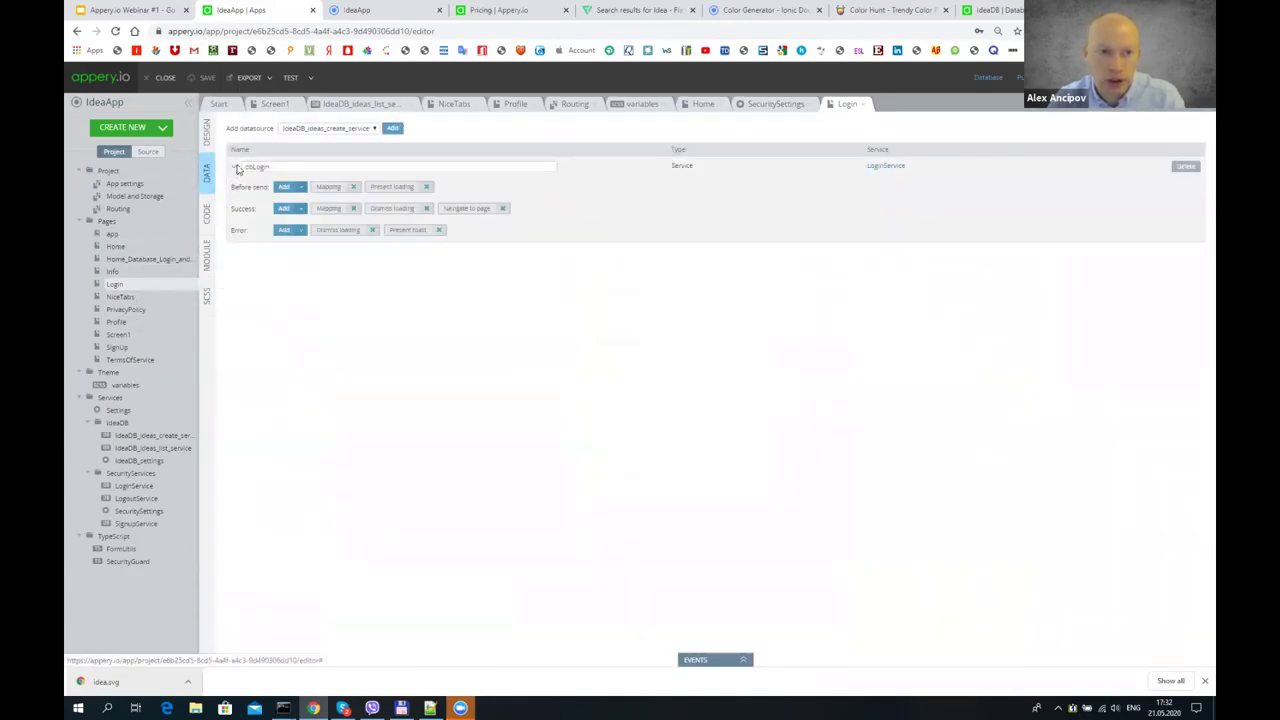
pyautogui.click(467, 212)
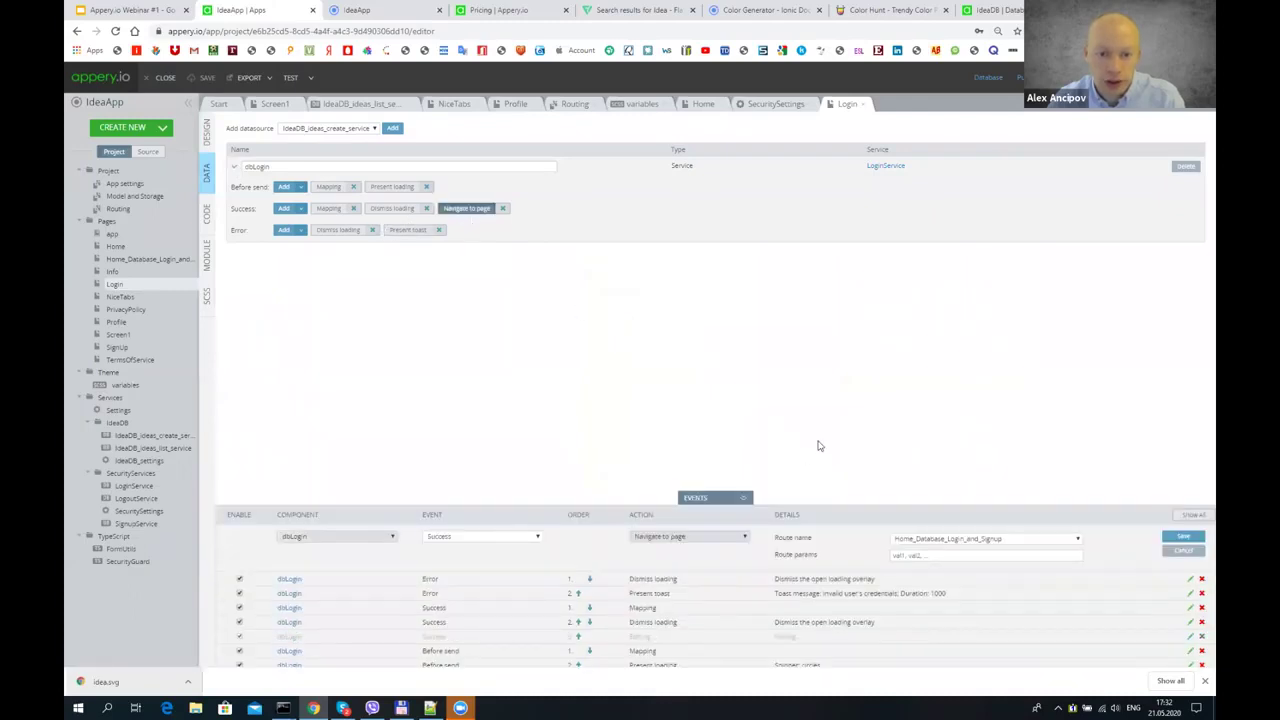
pyautogui.click(945, 541)
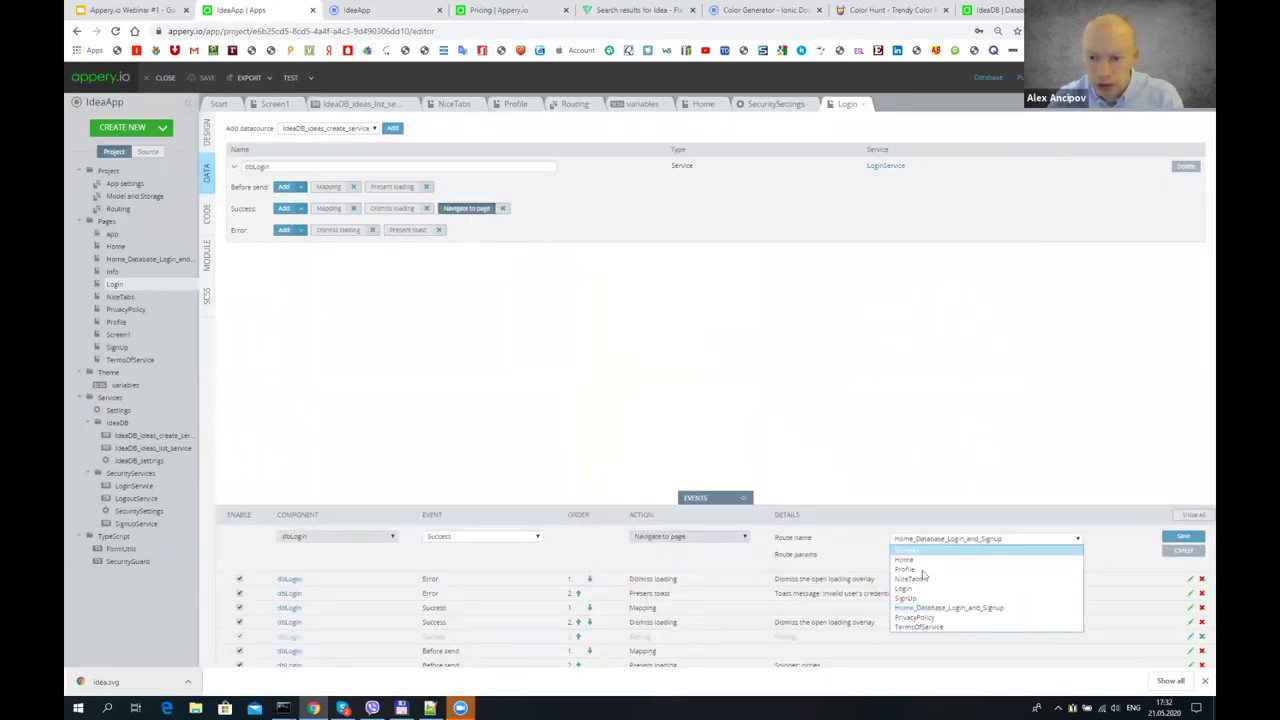
pyautogui.click(933, 579)
pyautogui.click(1183, 536)
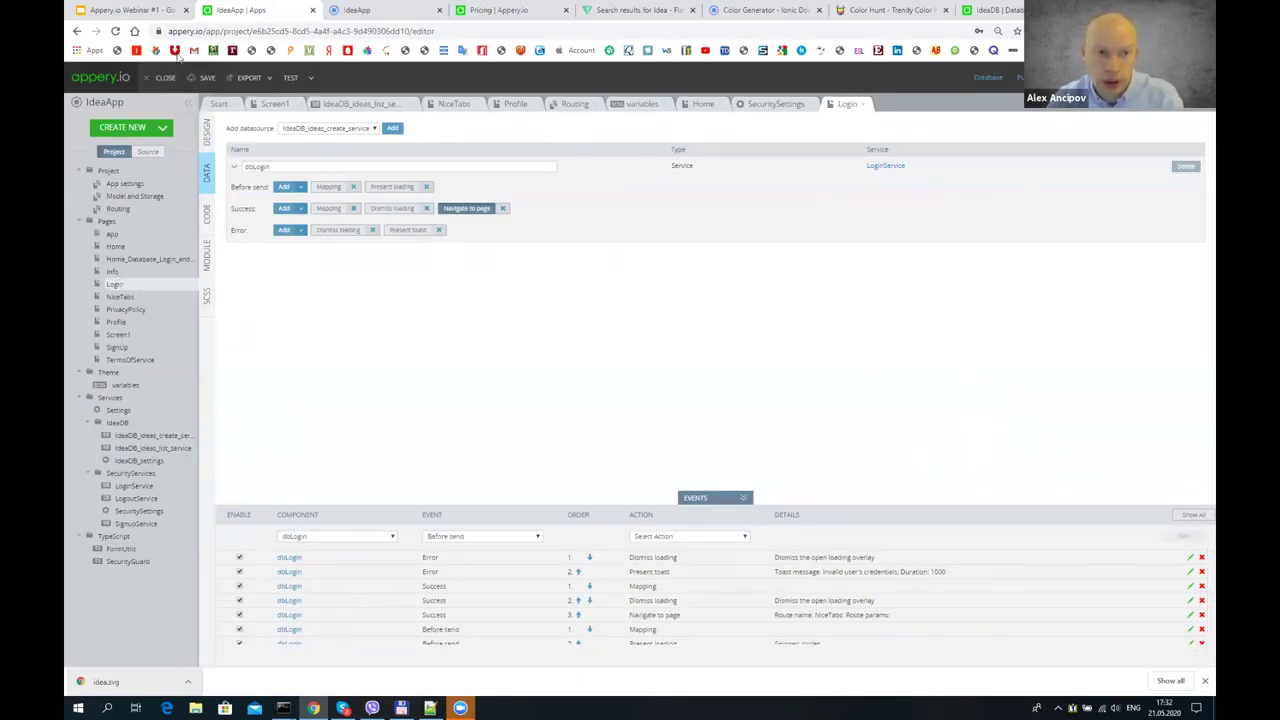
# - Relaunch the app in a fresh Mobile Preview
pyautogui.click(290, 77)
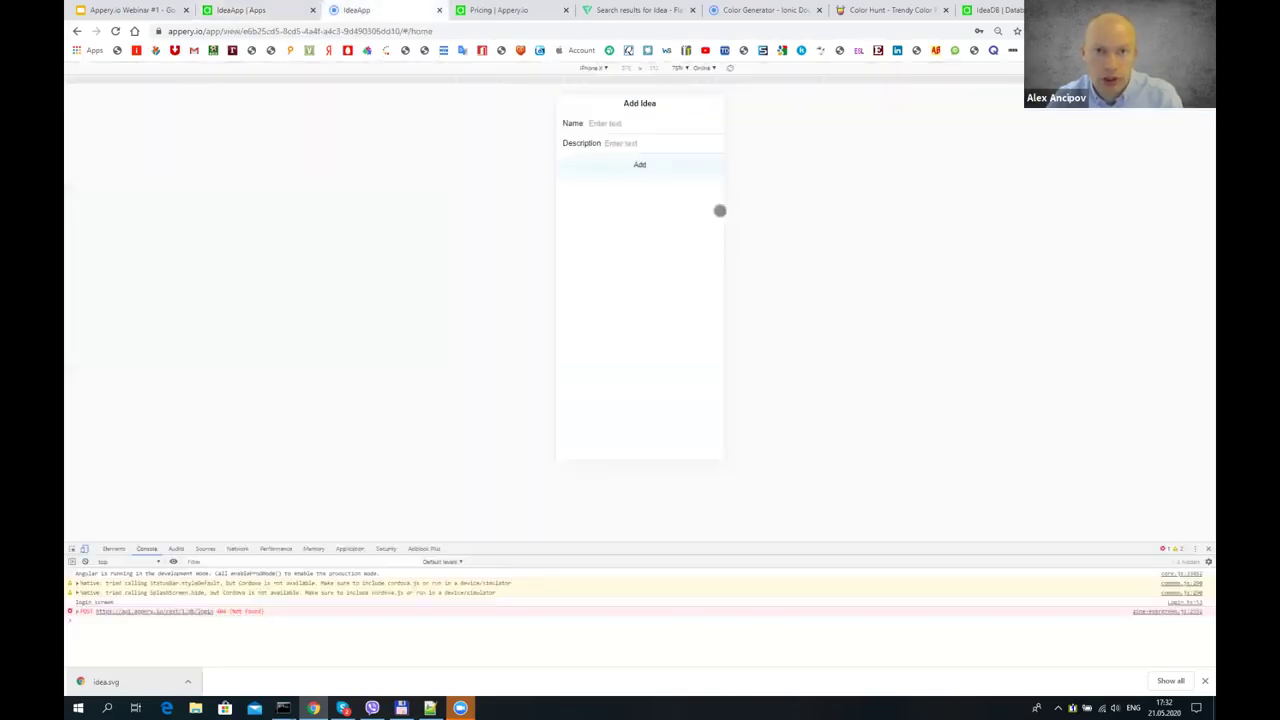
pyautogui.click(250, 9)
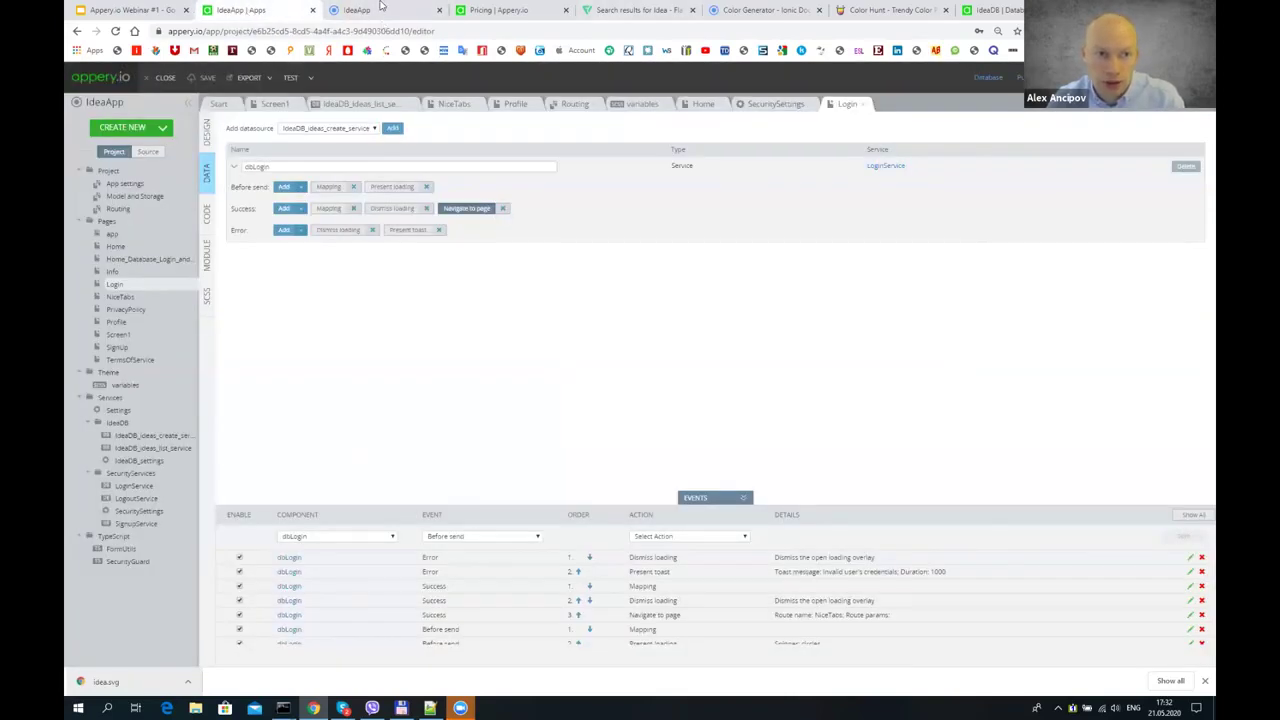
pyautogui.click(292, 79)
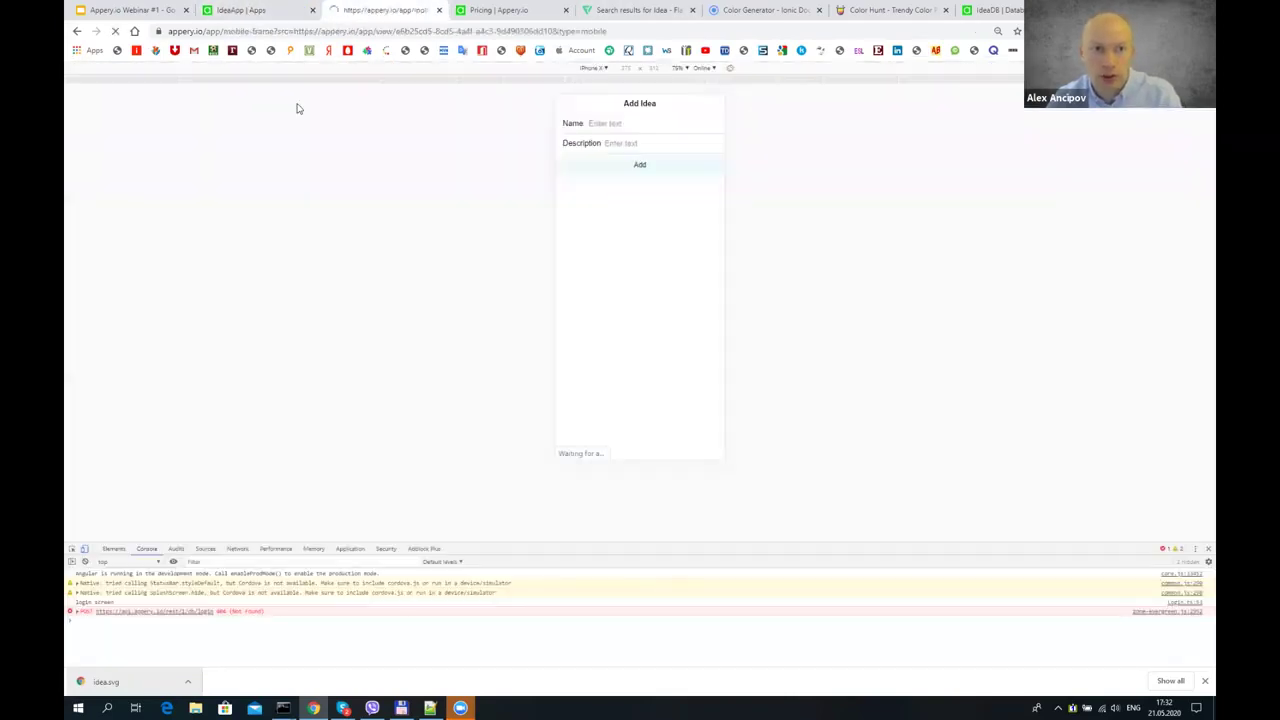
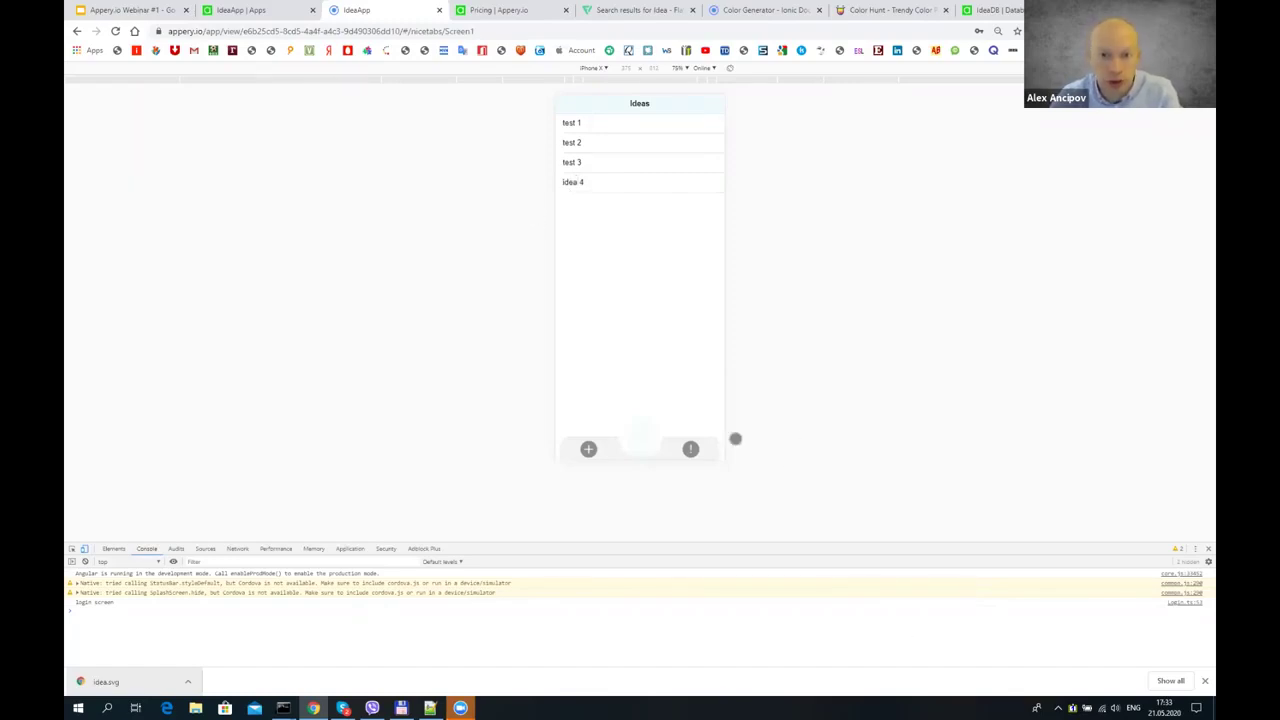
# - Leave the preview, return to the IdeaApp editor, and show the Login page in design view
pyautogui.click(262, 10)
pyautogui.click(207, 132)
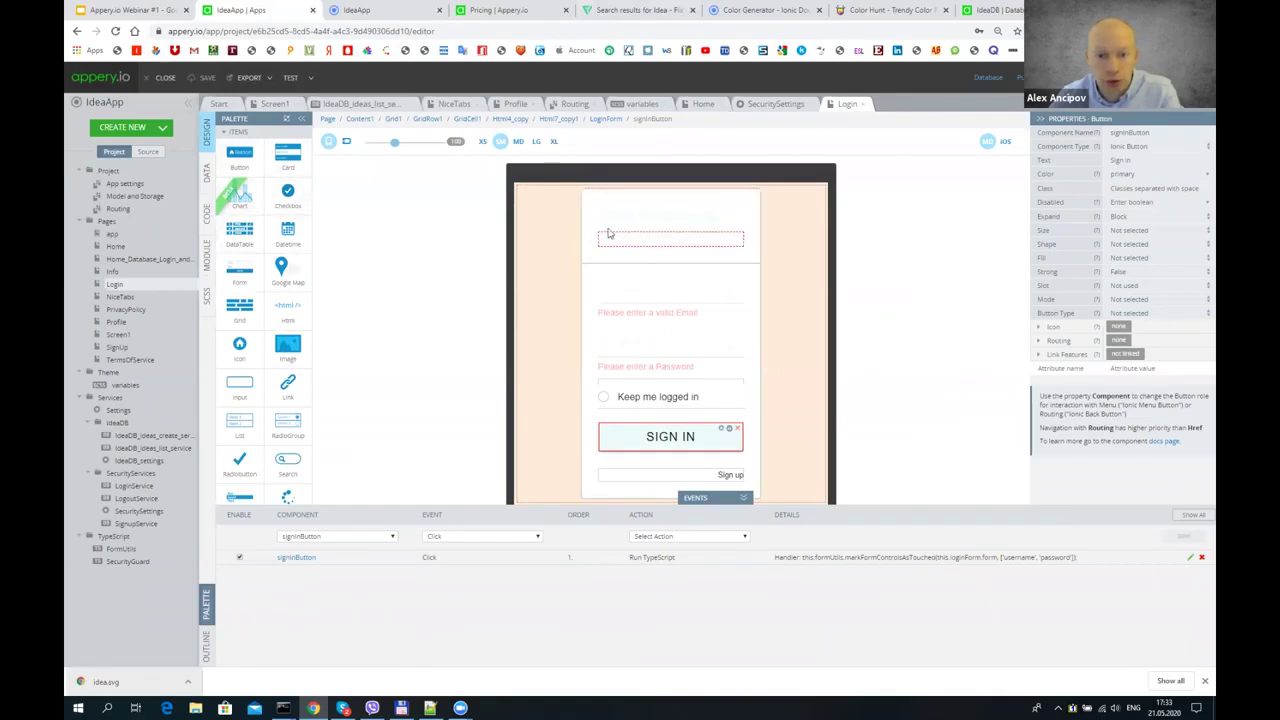
# - Open the NiceTabs page and inspect the Info tab button's settings
pyautogui.scroll(-2, 670, 301)
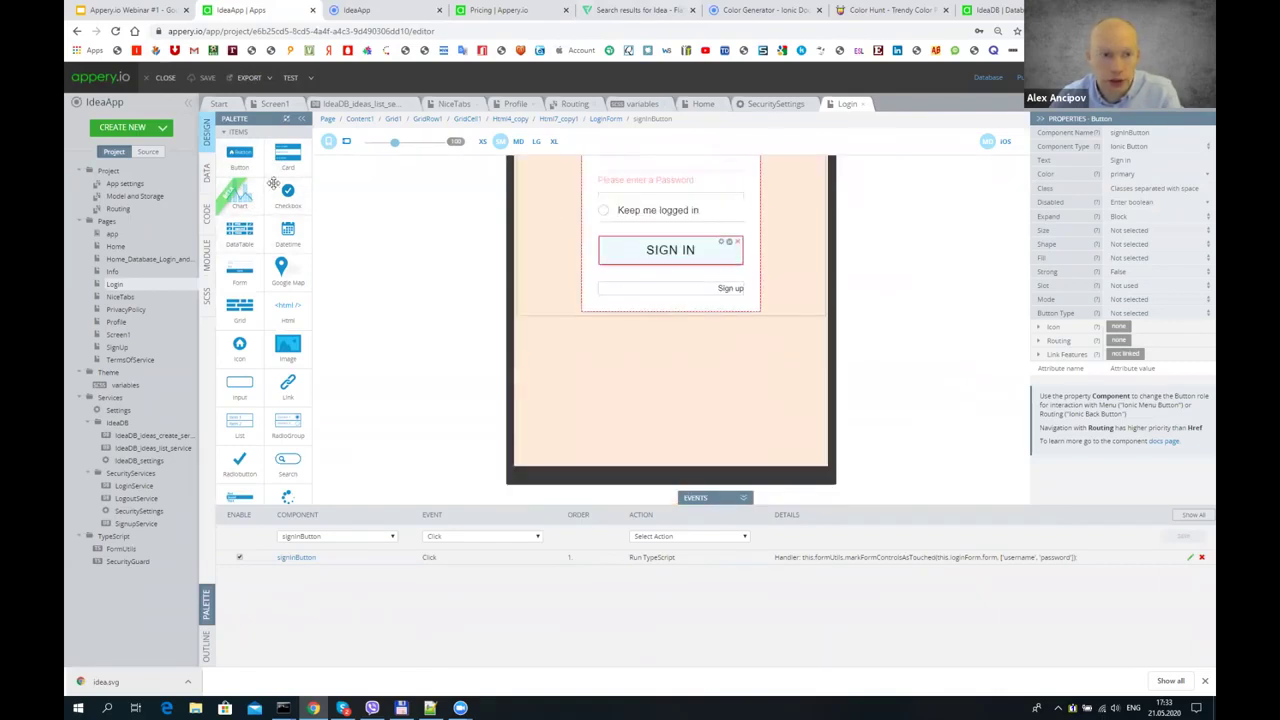
pyautogui.click(120, 297)
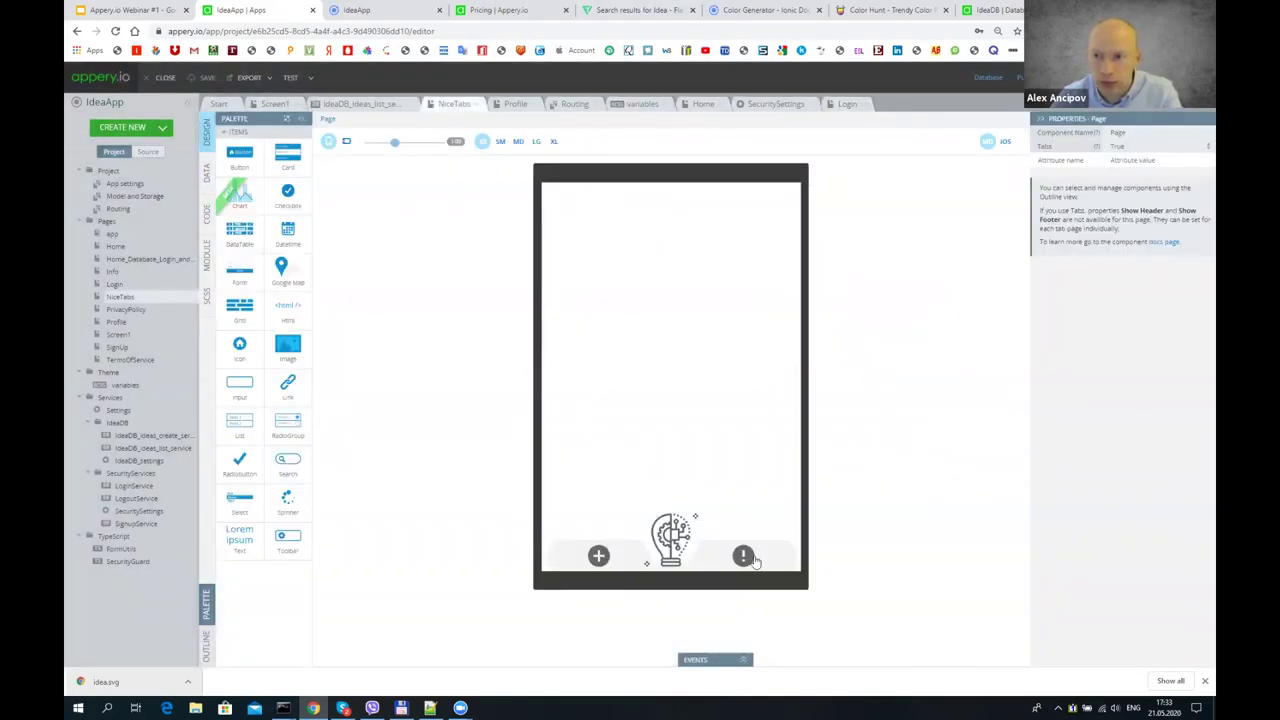
pyautogui.click(755, 562)
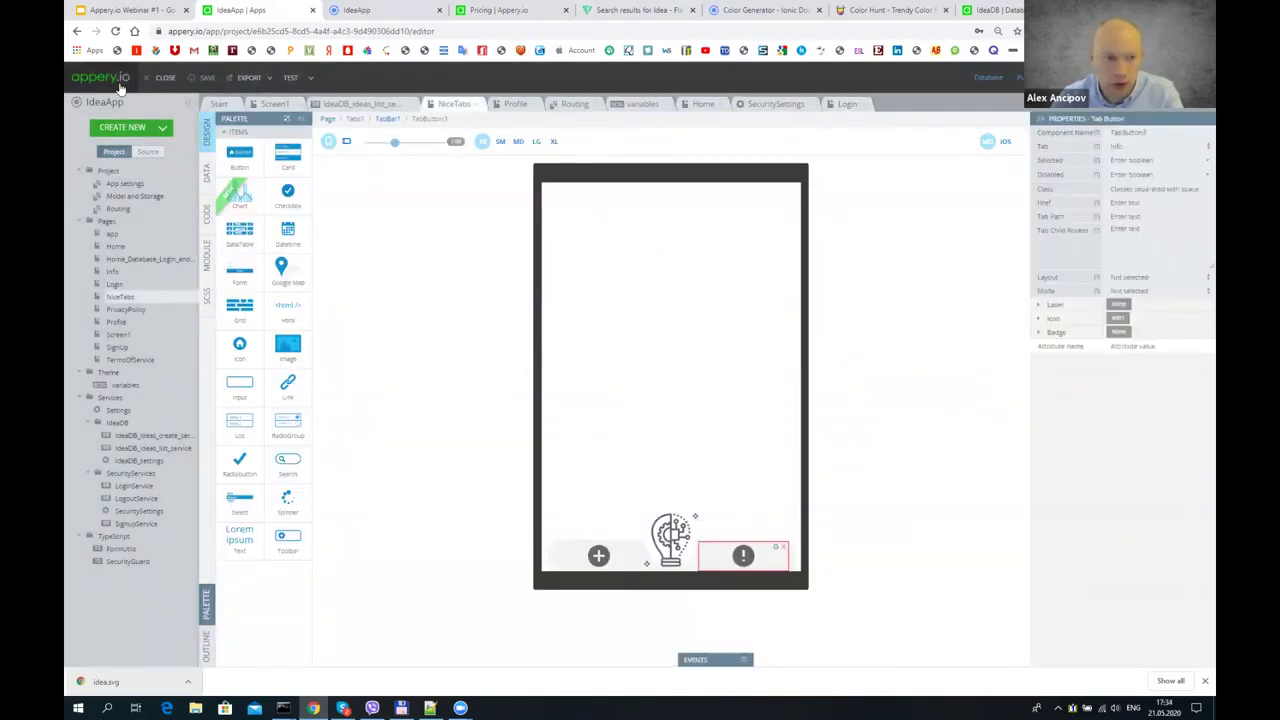
# - Add a Chart component to the Info page and bring up its data settings
pyautogui.click(124, 274)
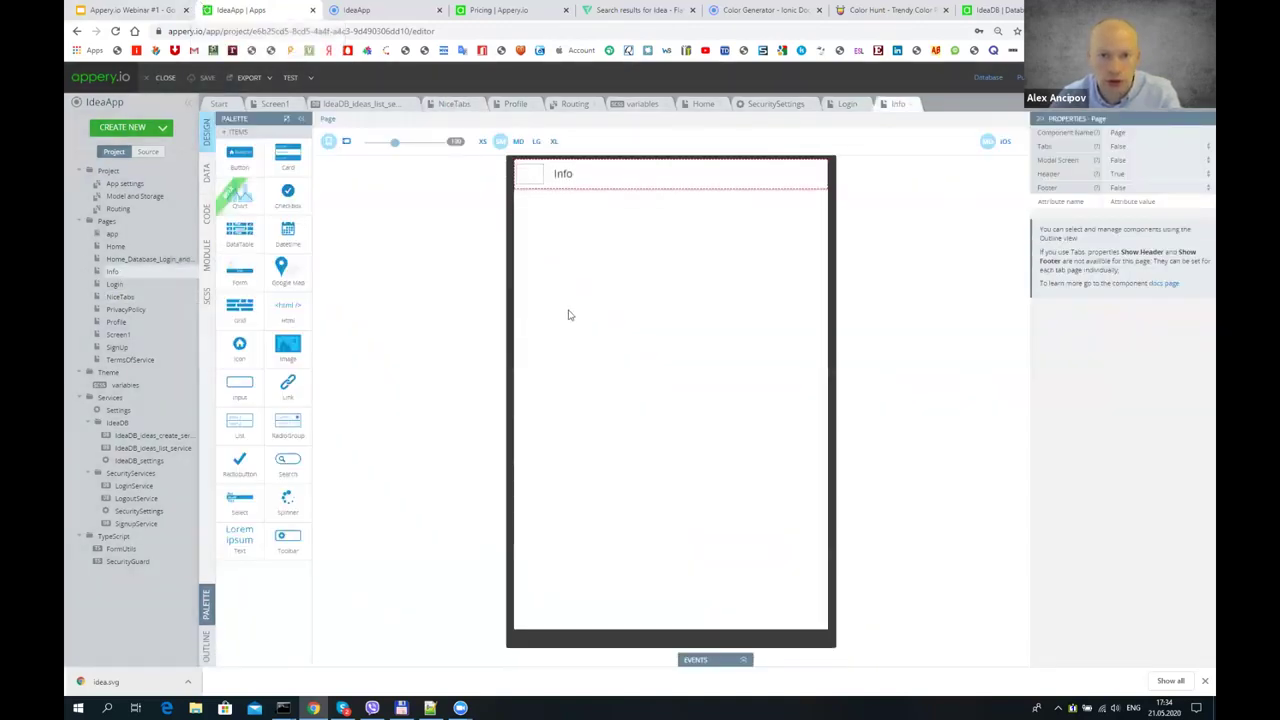
pyautogui.moveTo(244, 195); pyautogui.dragTo(580, 351)
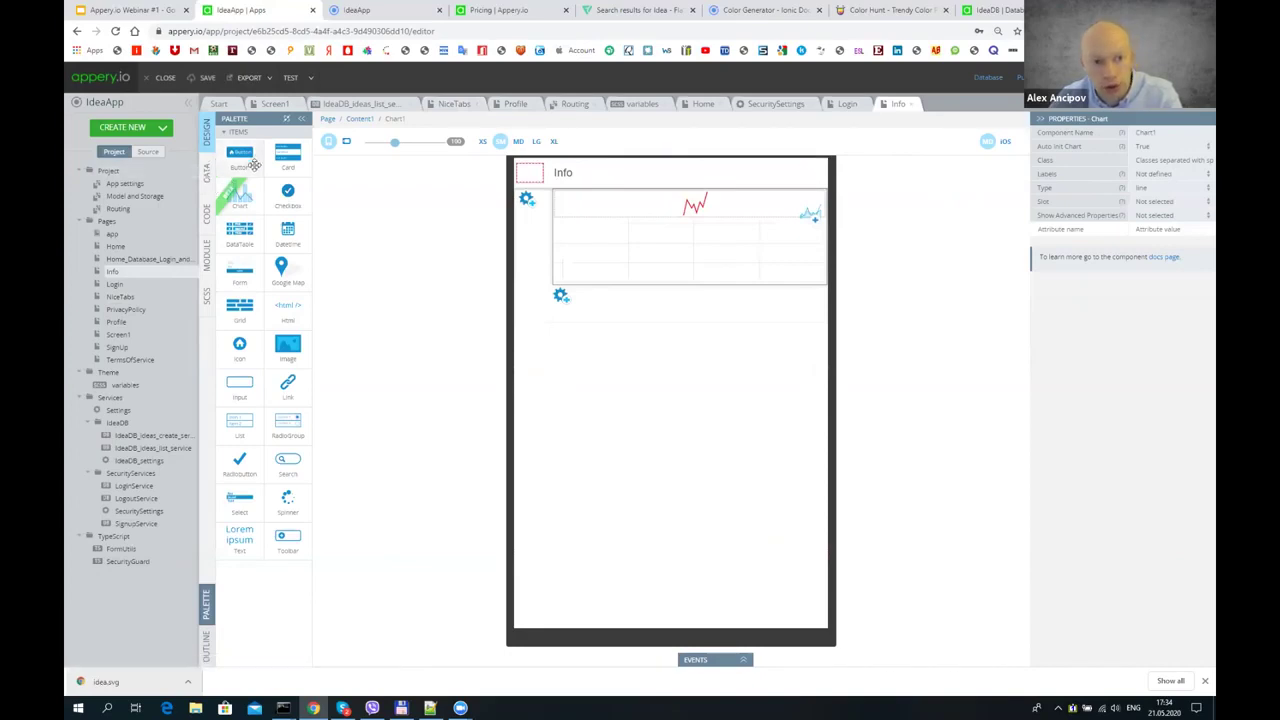
pyautogui.click(206, 175)
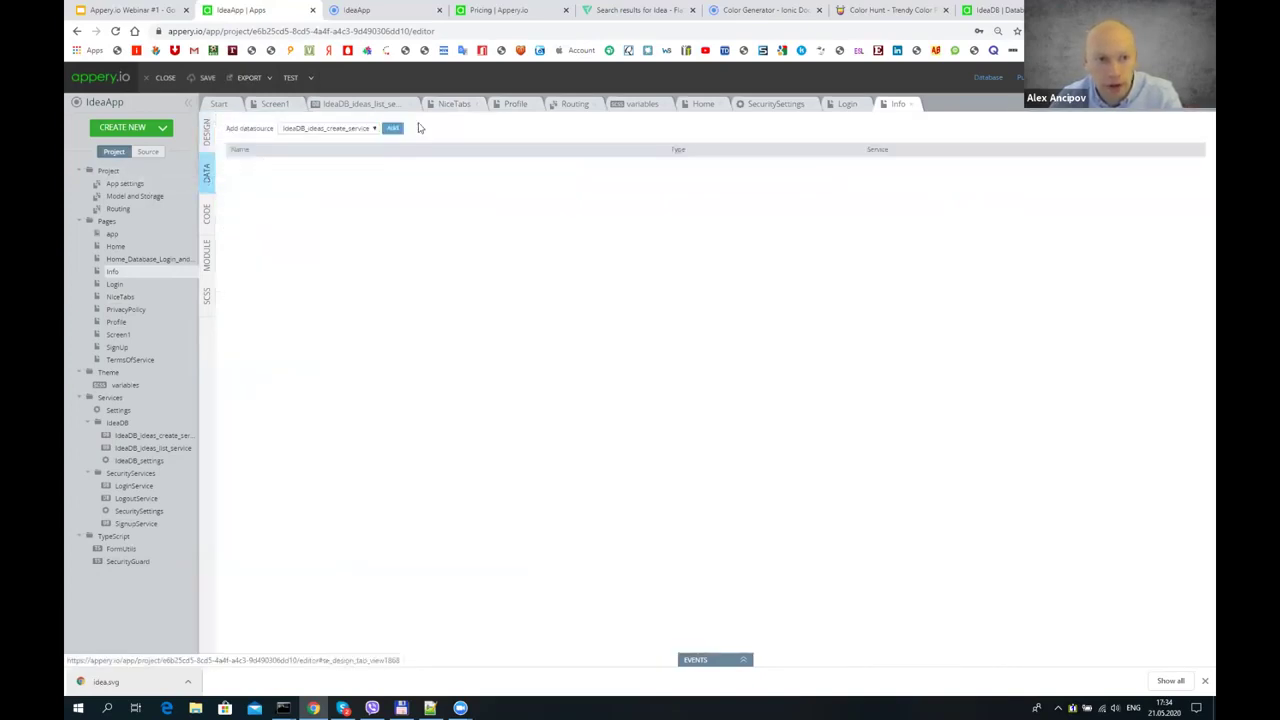
# - Add IdeaDB_ideas_list_service as a datasource named ideasList, save it, and open its Success mapping
pyautogui.click(343, 132)
pyautogui.click(340, 148)
pyautogui.click(392, 128)
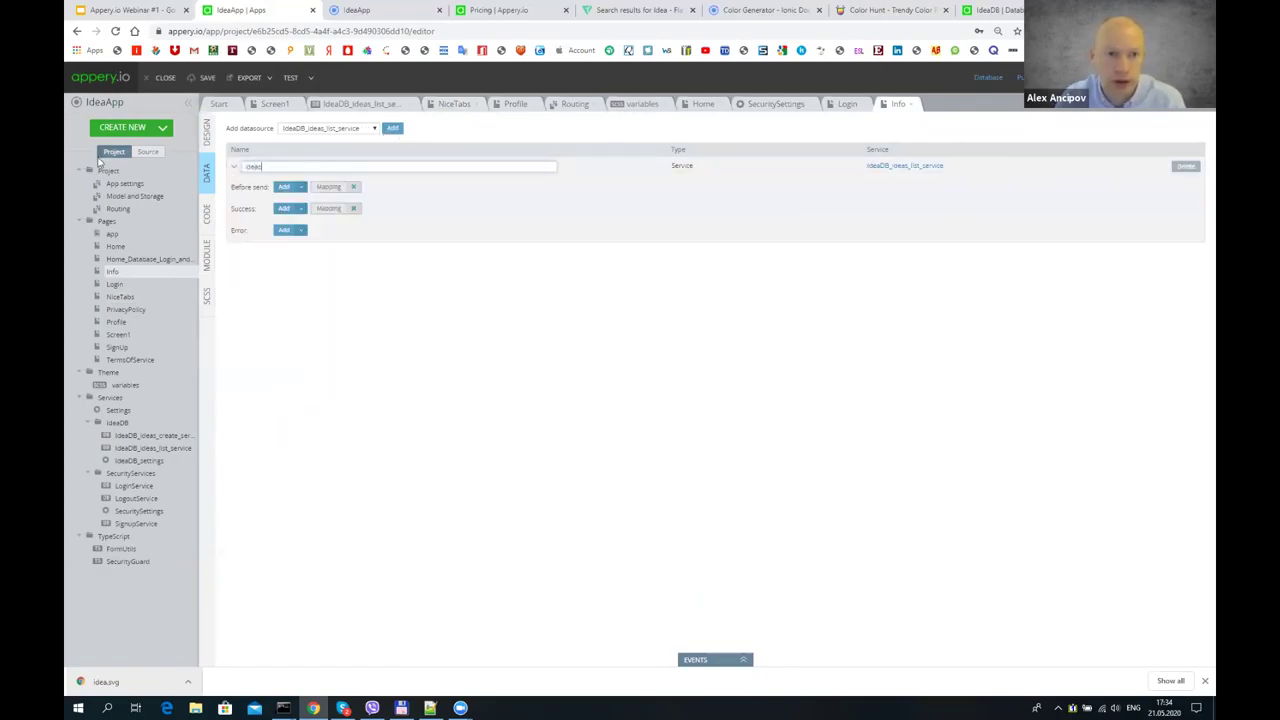
pyautogui.press('BackSpace')
pyautogui.press('BackSpace')
pyautogui.press('BackSpace')
pyautogui.press('BackSpace')
pyautogui.press('BackSpace')
pyautogui.write('ide')
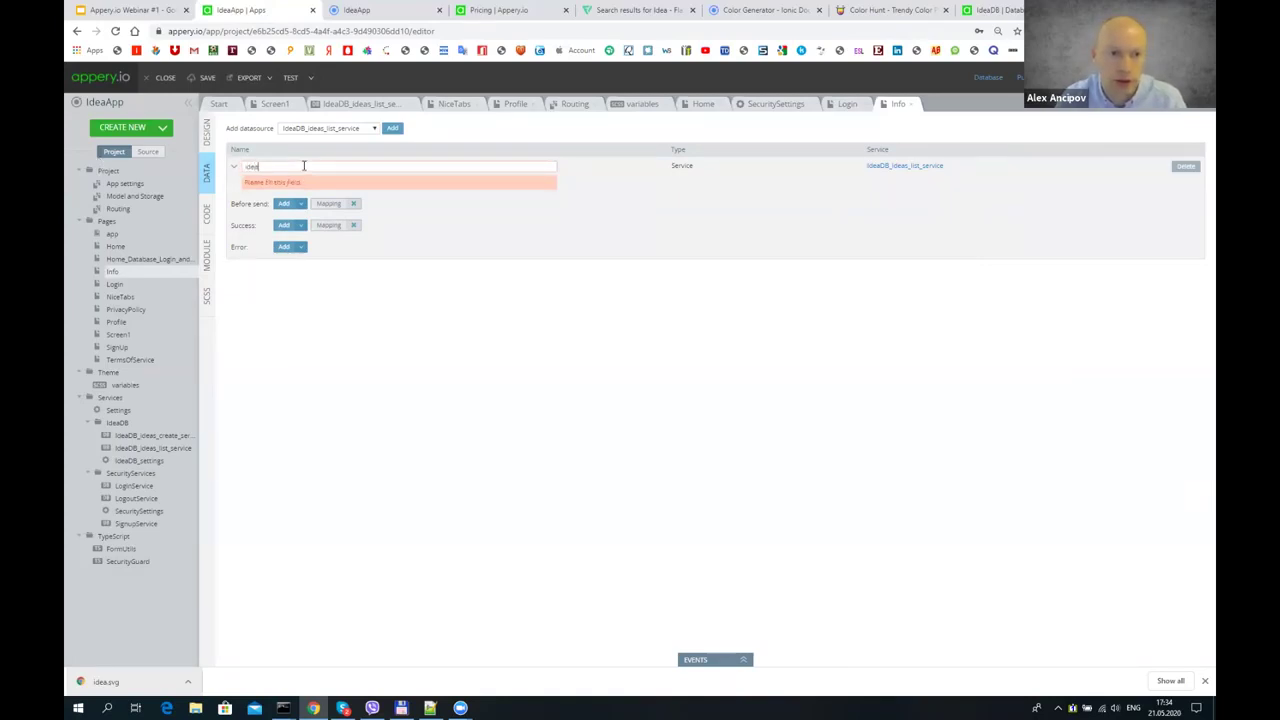
pyautogui.write('a')
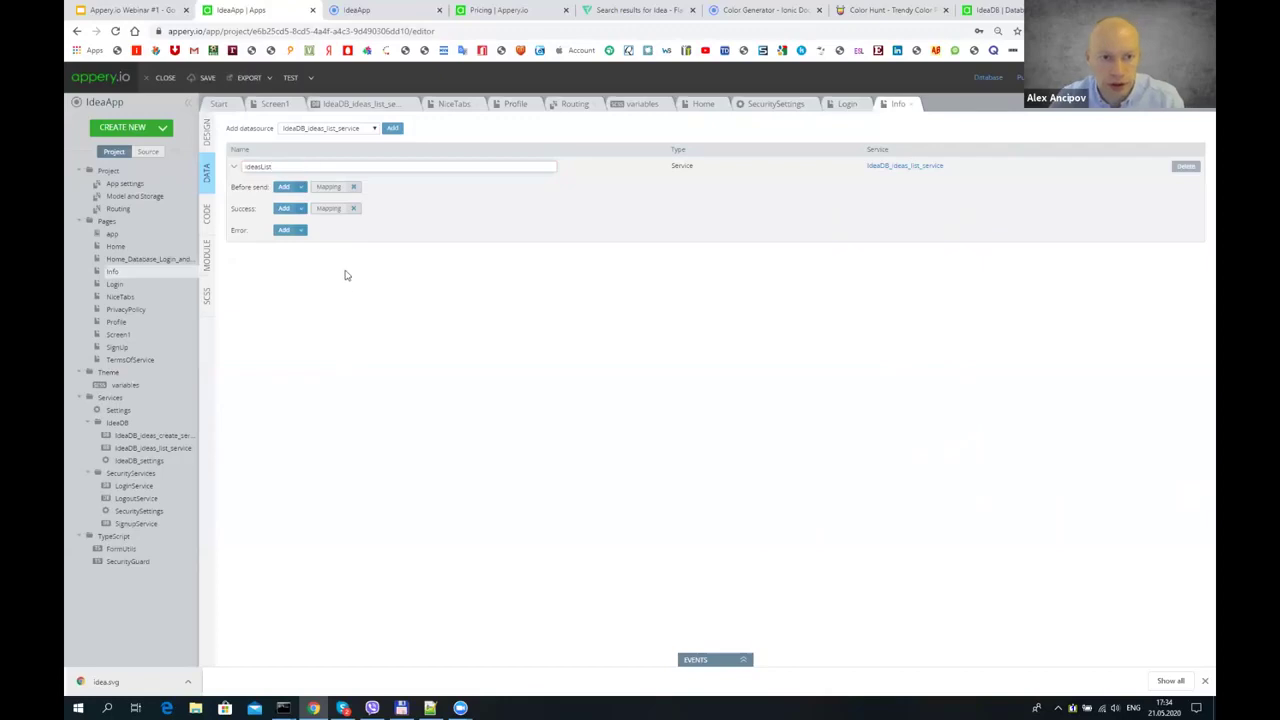
pyautogui.click(207, 77)
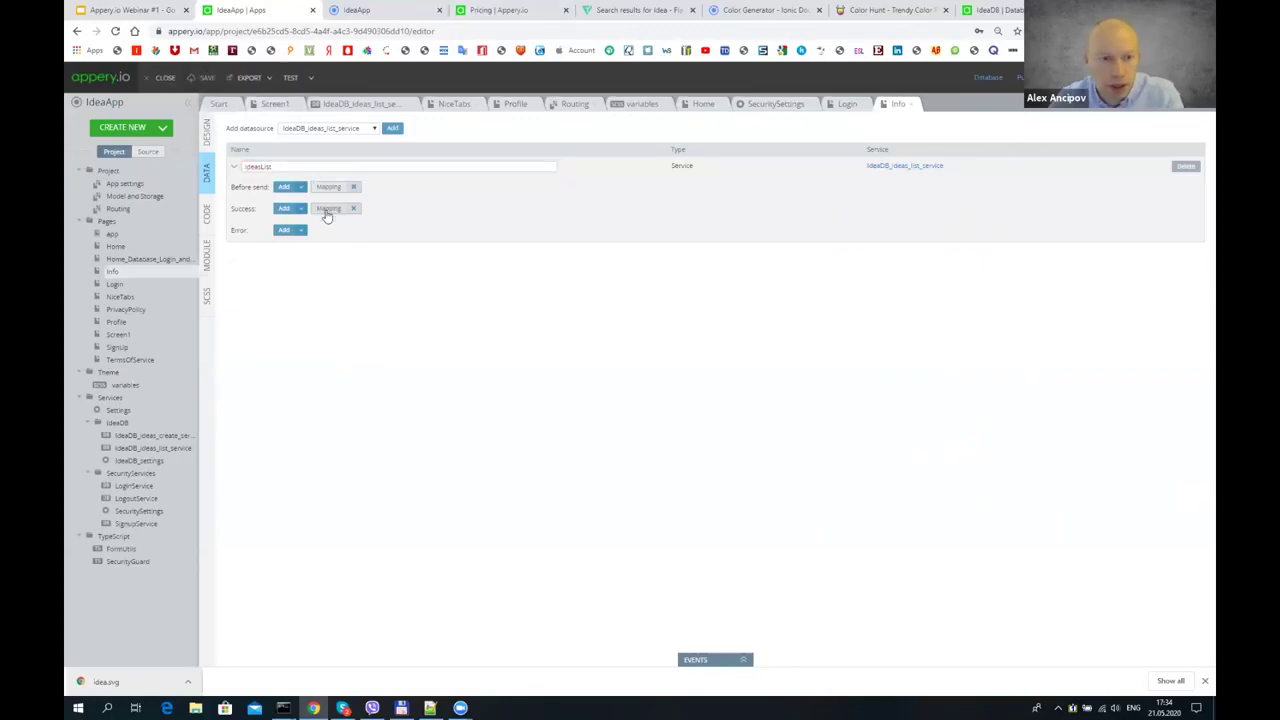
pyautogui.click(328, 208)
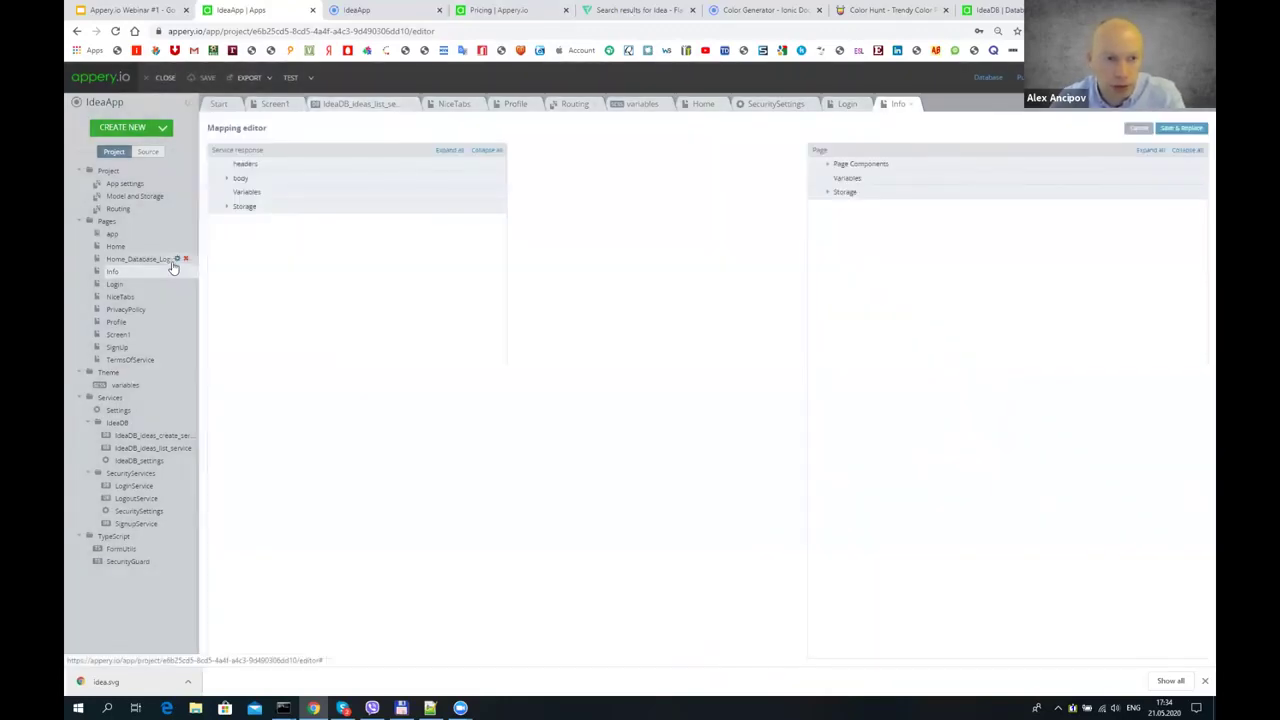
# - Map each returned idea record to Chart1's Data array and the idea name to its value
pyautogui.click(828, 164)
pyautogui.click(837, 179)
pyautogui.click(845, 192)
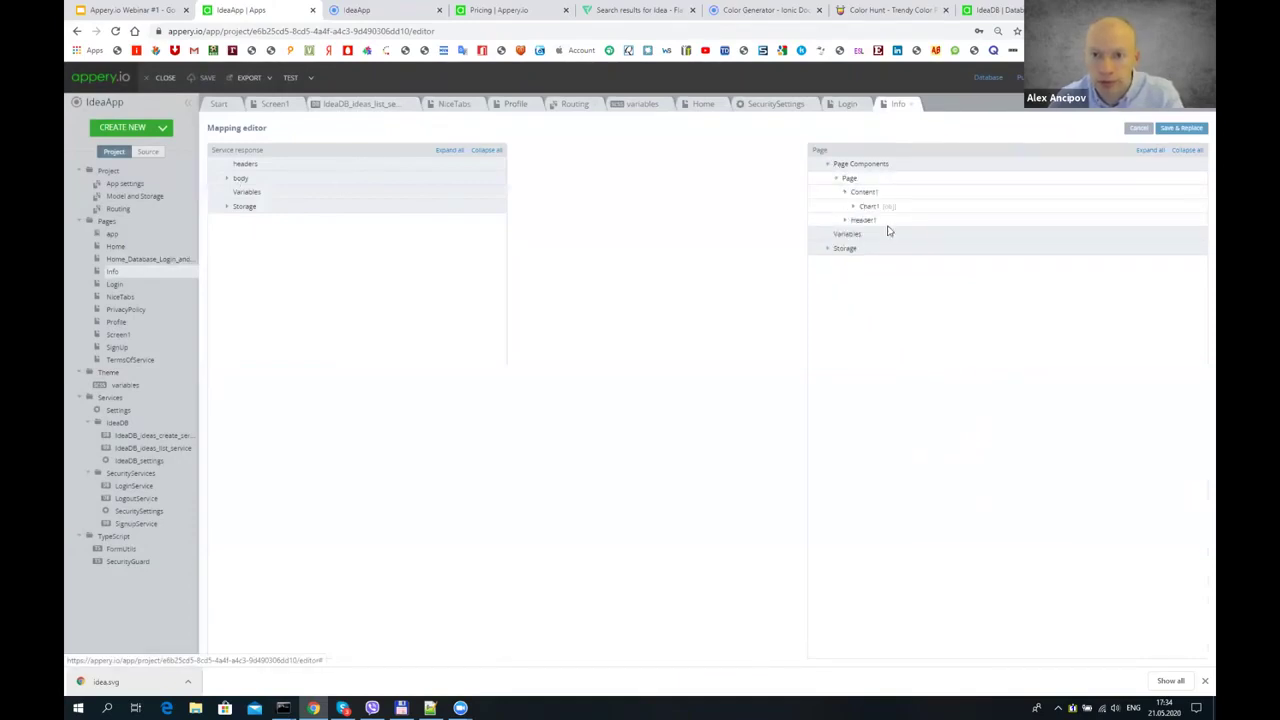
pyautogui.click(853, 206)
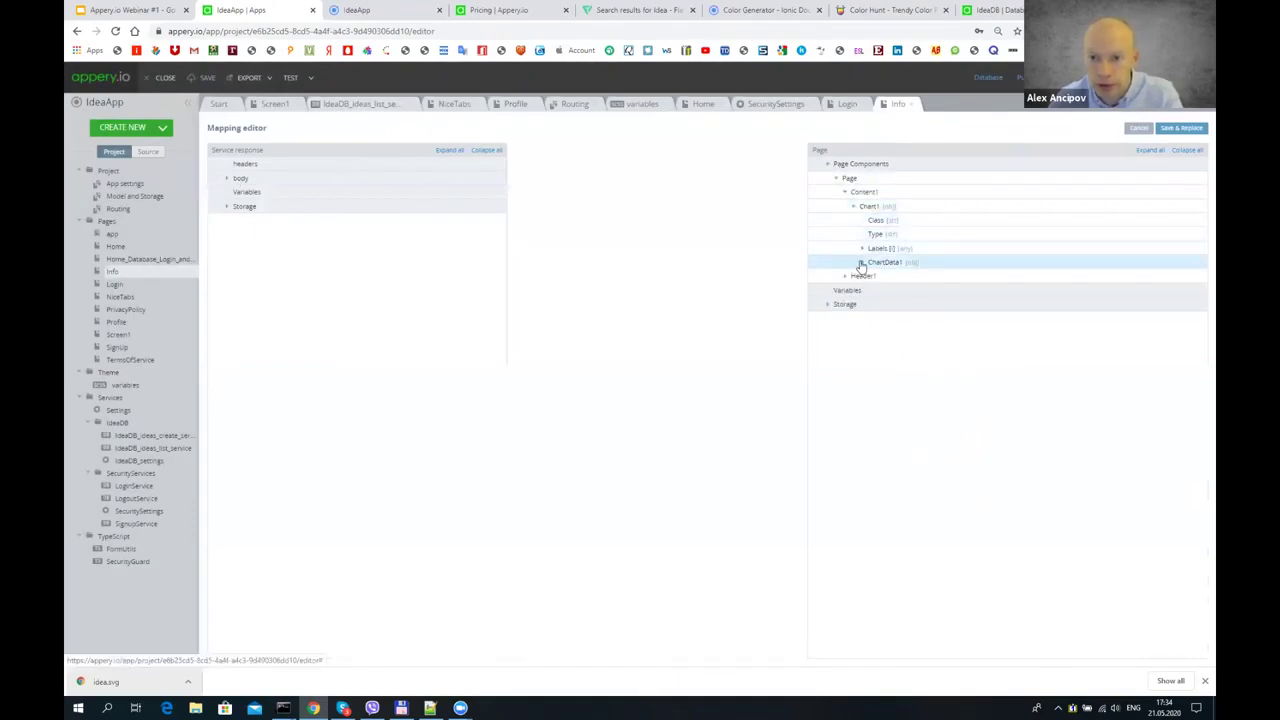
pyautogui.click(862, 262)
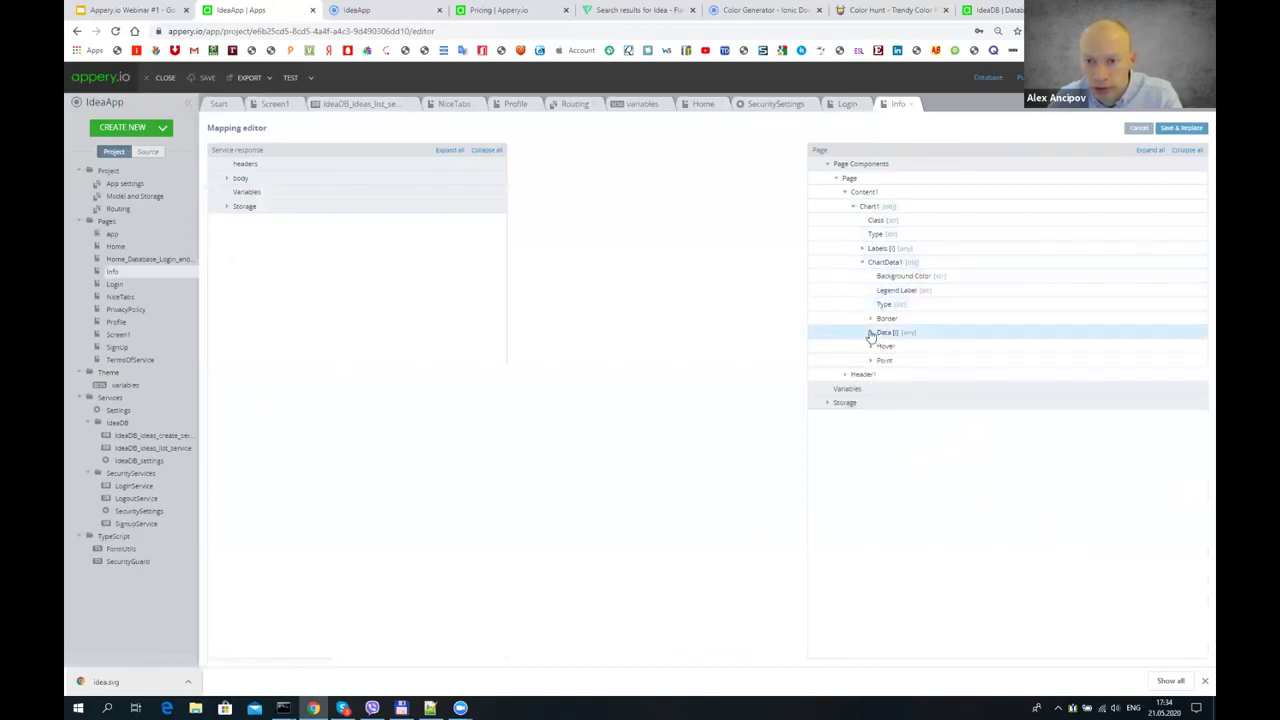
pyautogui.click(870, 332)
pyautogui.click(227, 178)
pyautogui.click(236, 192)
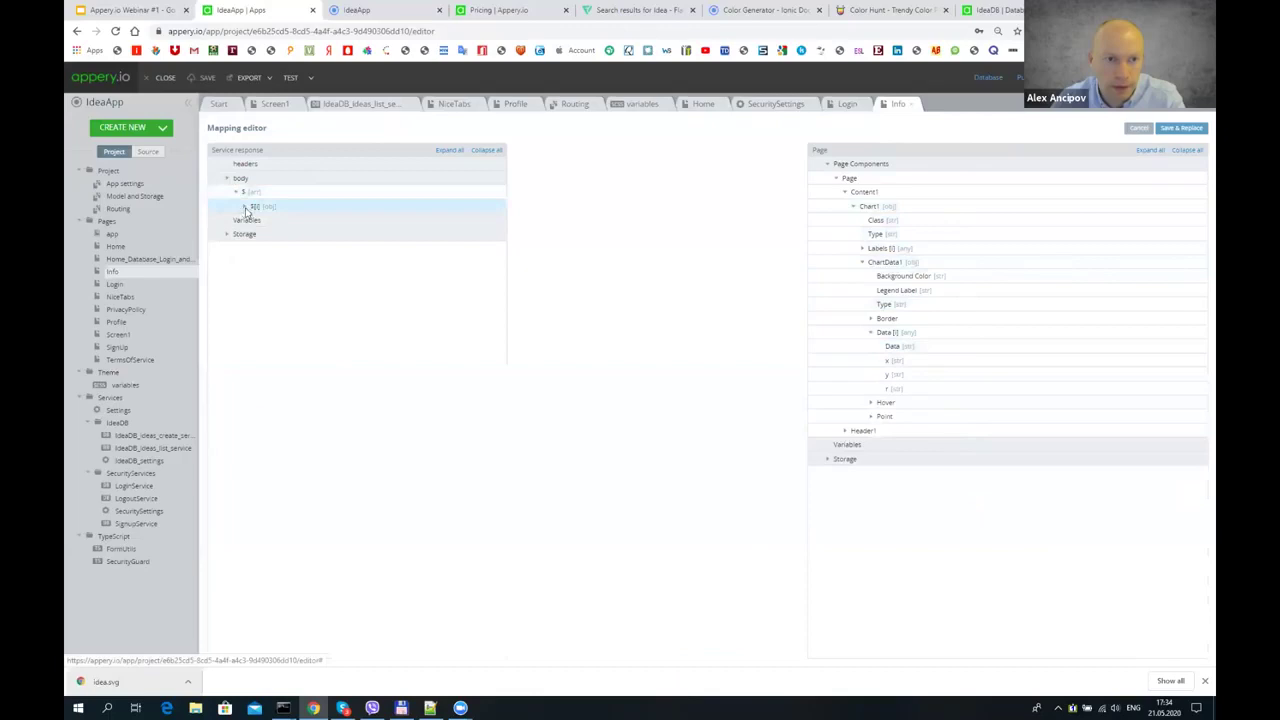
pyautogui.click(244, 206)
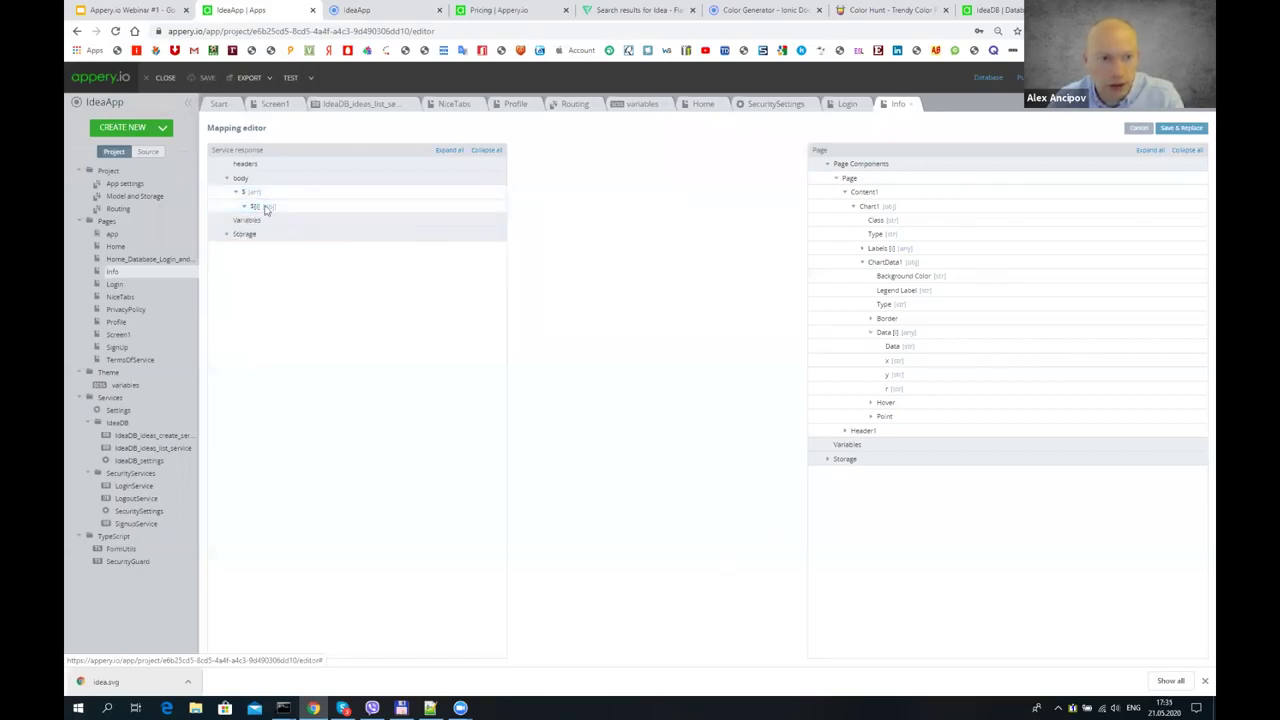
pyautogui.moveTo(274, 212); pyautogui.dragTo(960, 332)
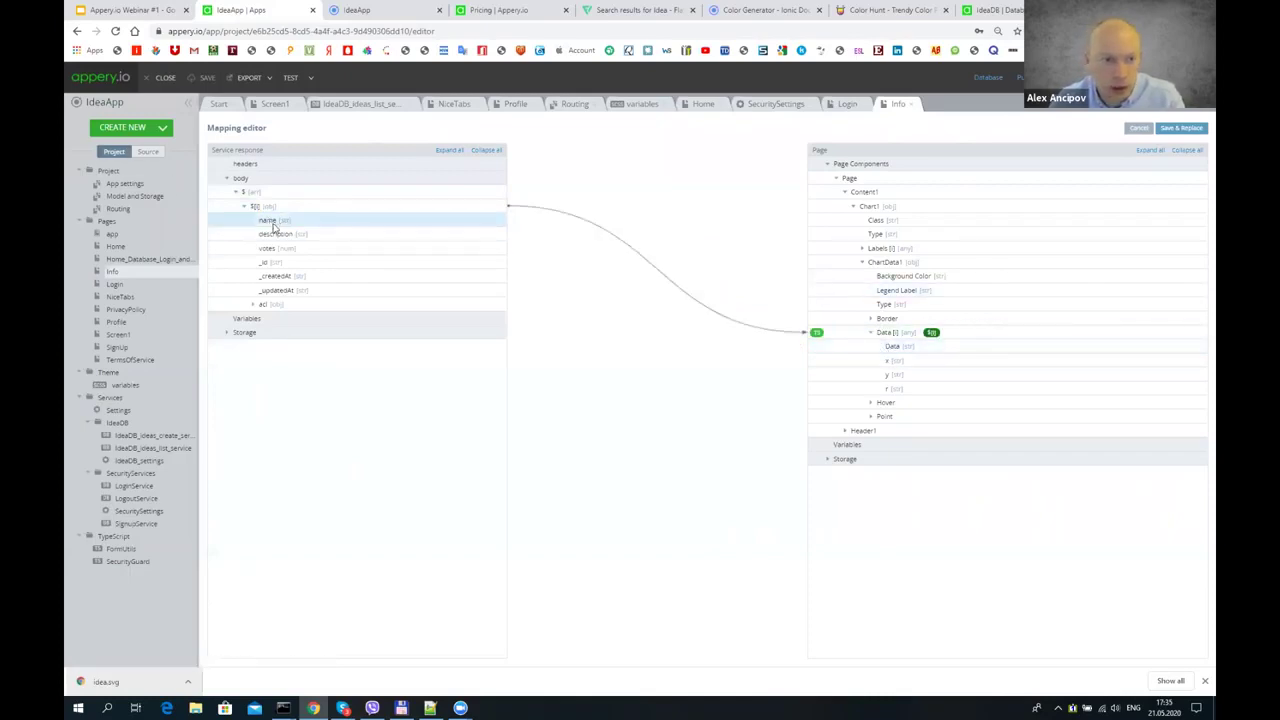
pyautogui.moveTo(273, 222); pyautogui.dragTo(912, 362)
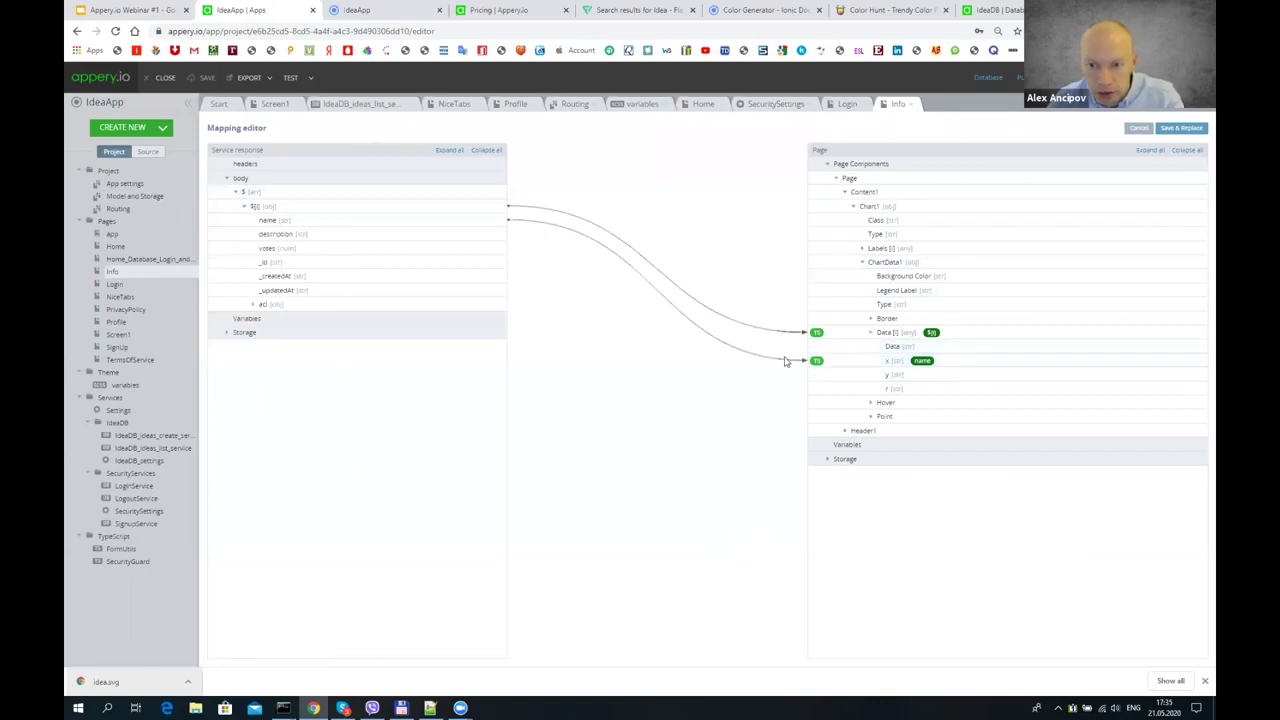
# - Remap idea records to ChartData1 Data[i] and name to its Data field, then Save & Replace
pyautogui.click(1138, 129)
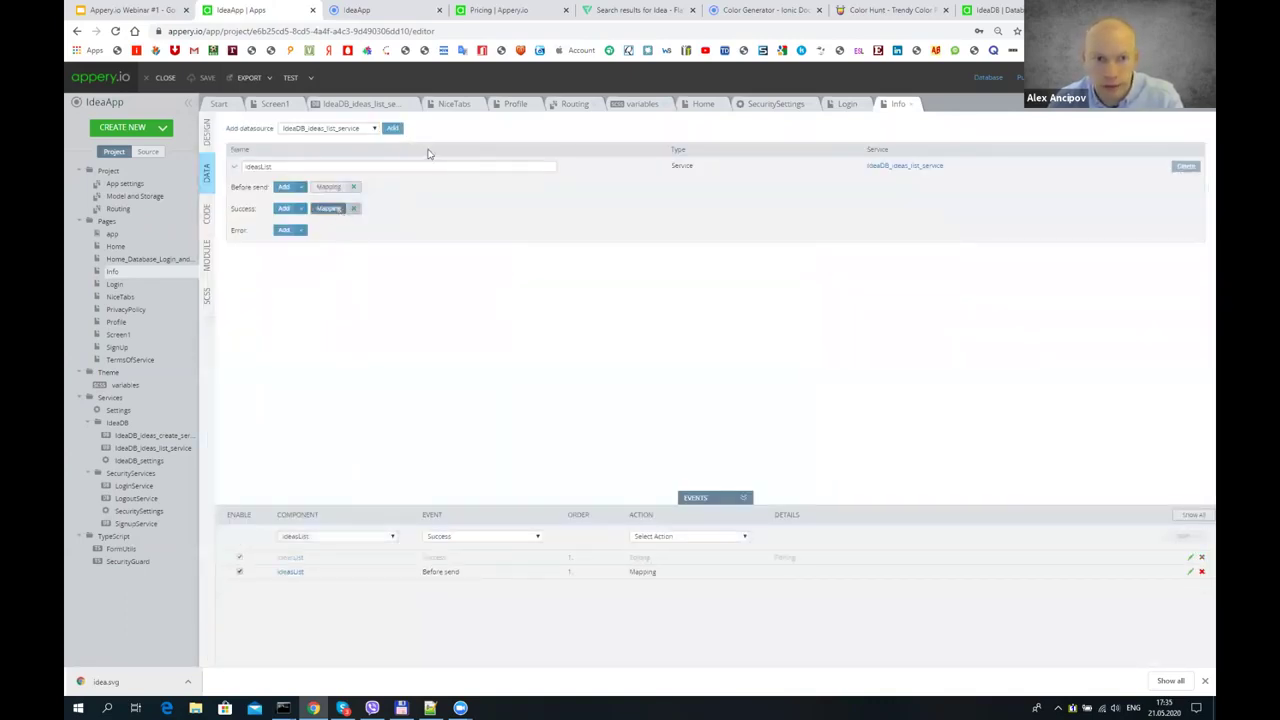
pyautogui.click(336, 208)
pyautogui.moveTo(686, 222); pyautogui.dragTo(891, 332)
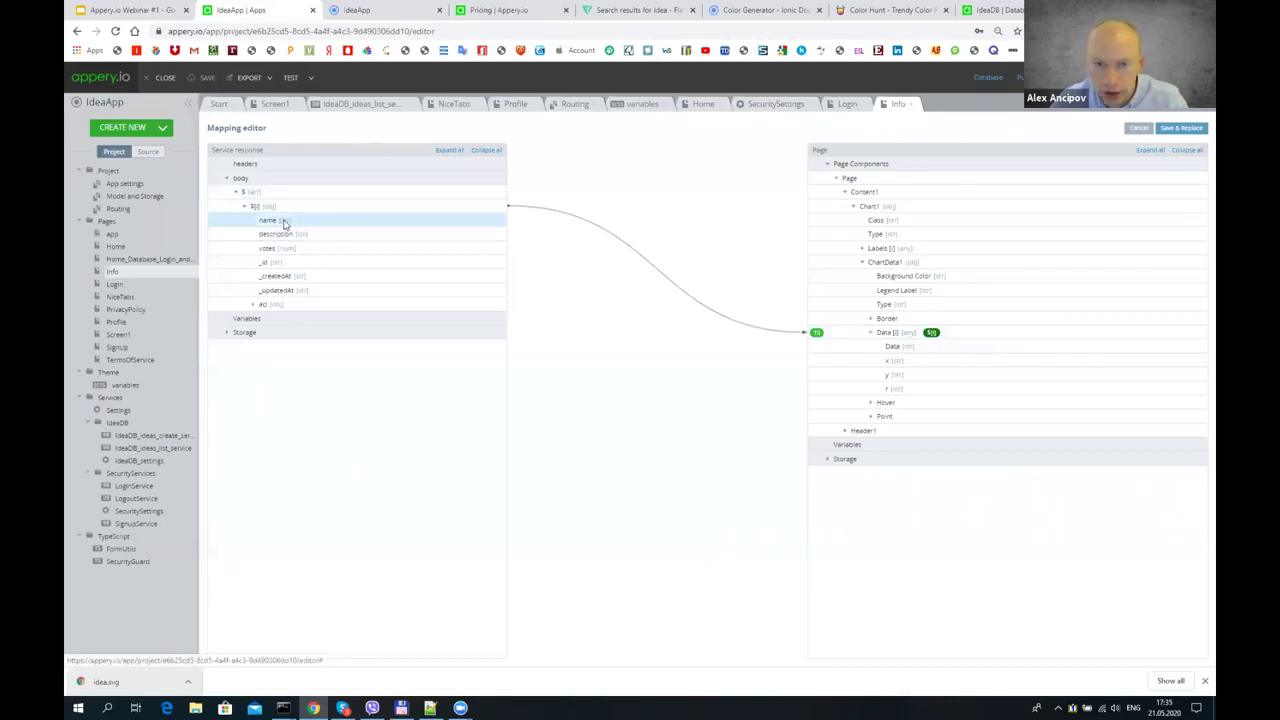
pyautogui.moveTo(591, 263); pyautogui.dragTo(908, 345)
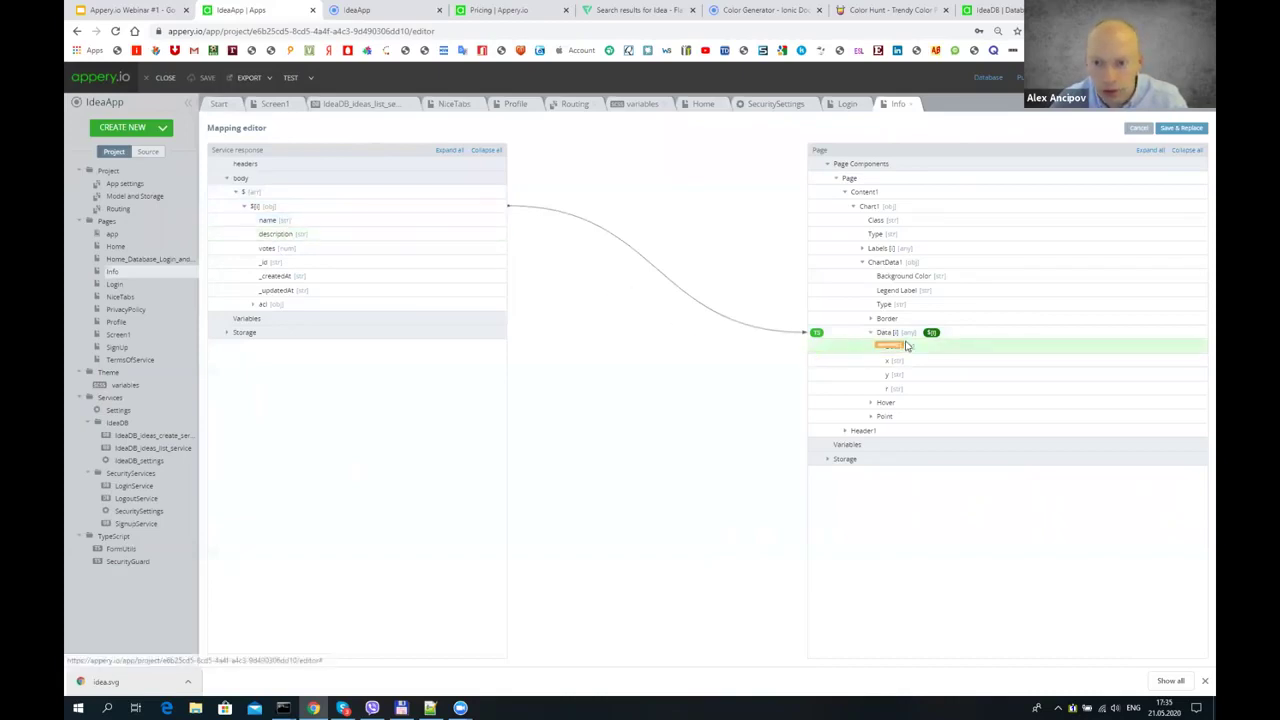
pyautogui.rightClick(907, 344)
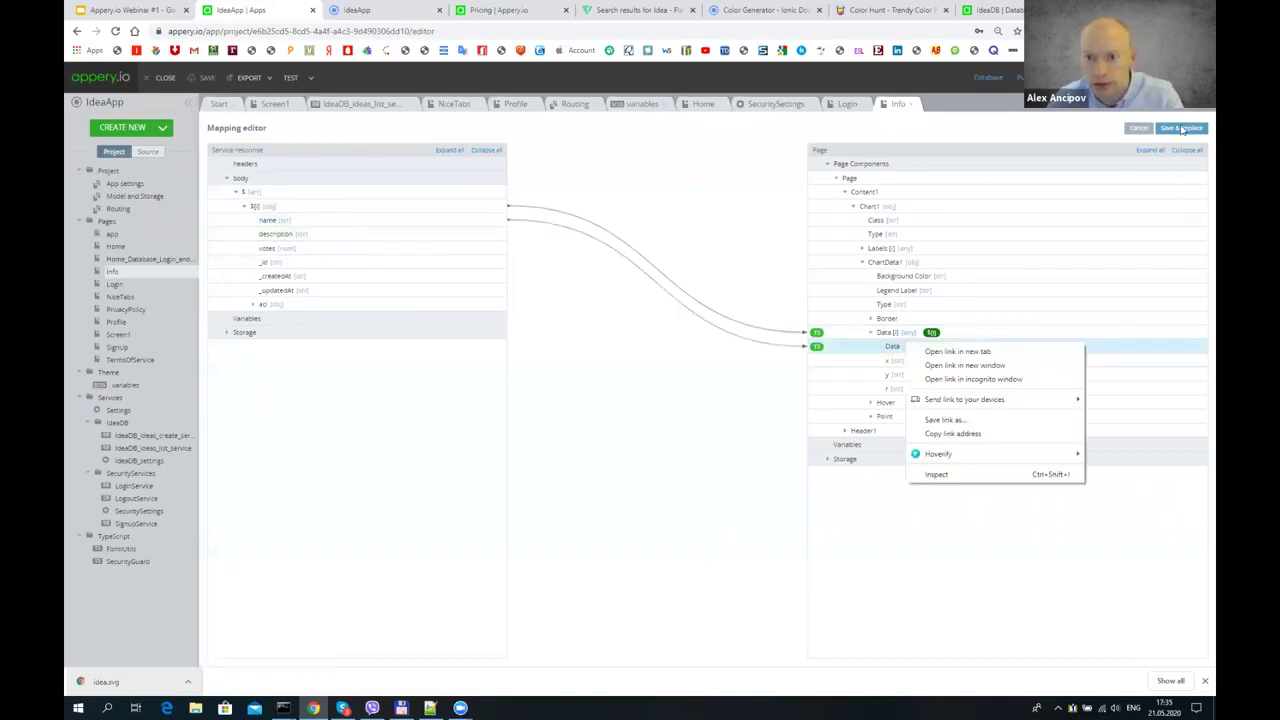
pyautogui.click(1183, 128)
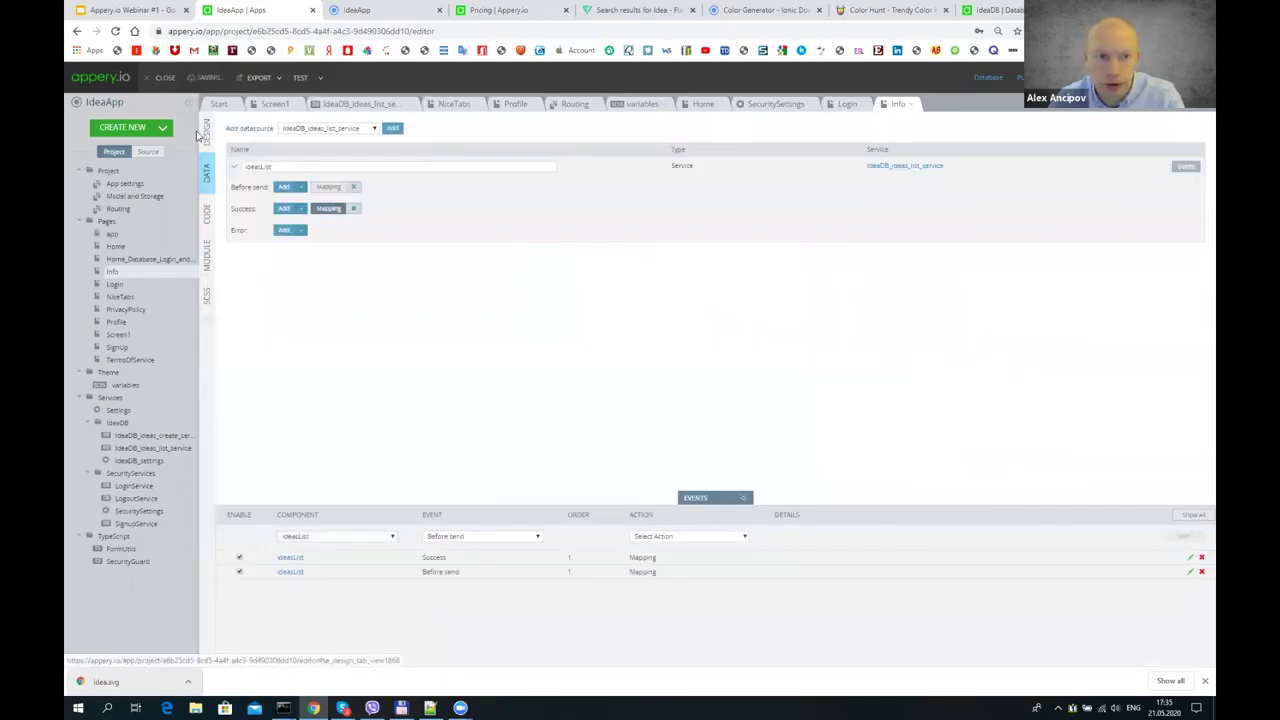
# - In the Info page layout, check the chart series data property and leave it undefined
pyautogui.click(205, 131)
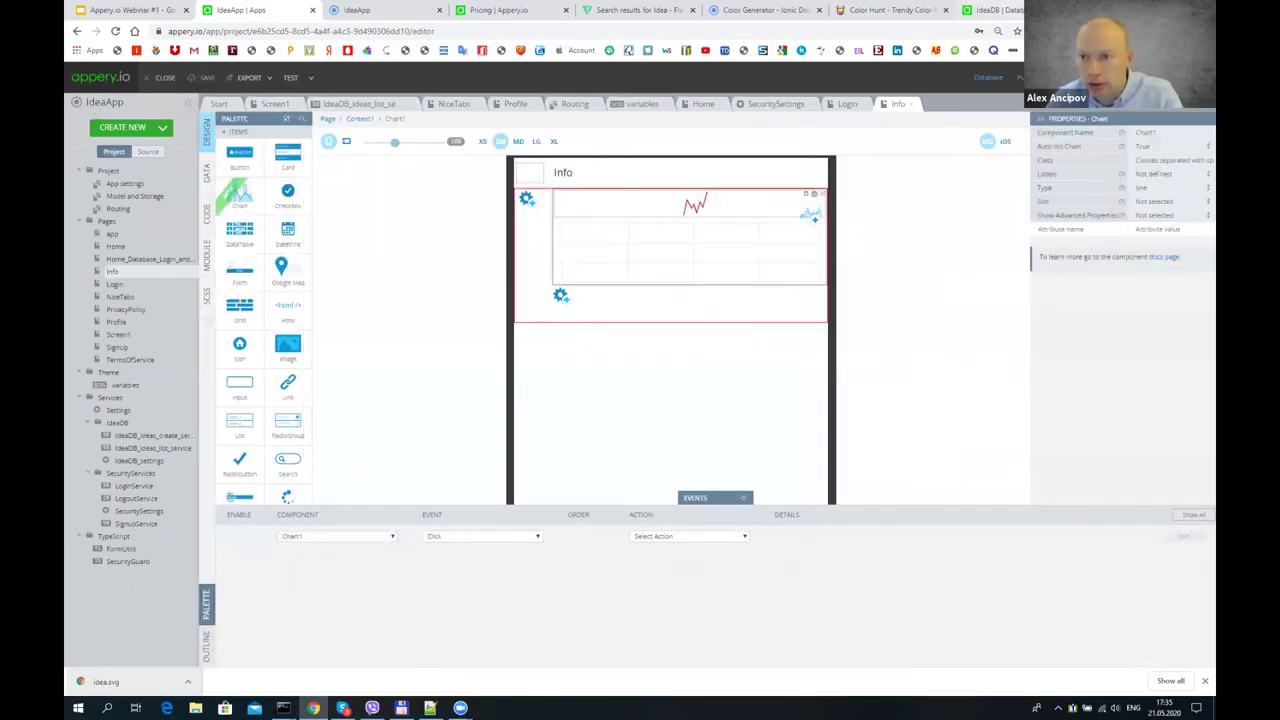
pyautogui.click(655, 202)
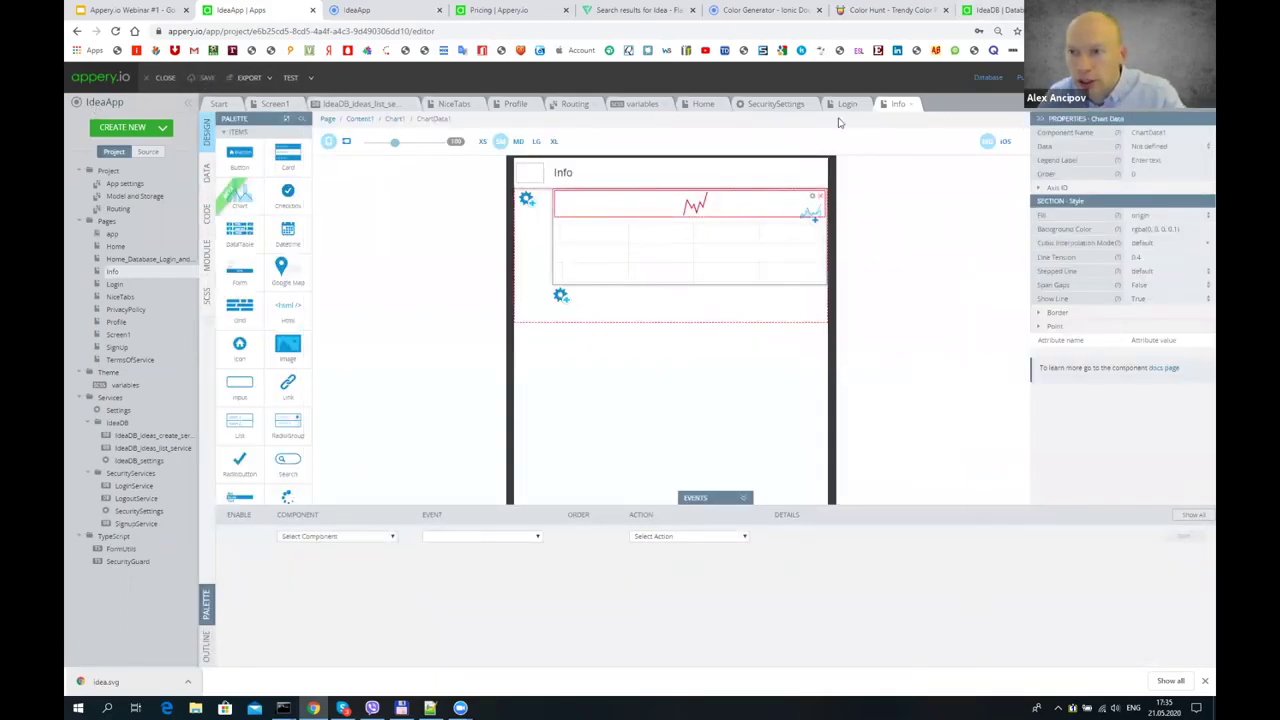
pyautogui.click(1173, 147)
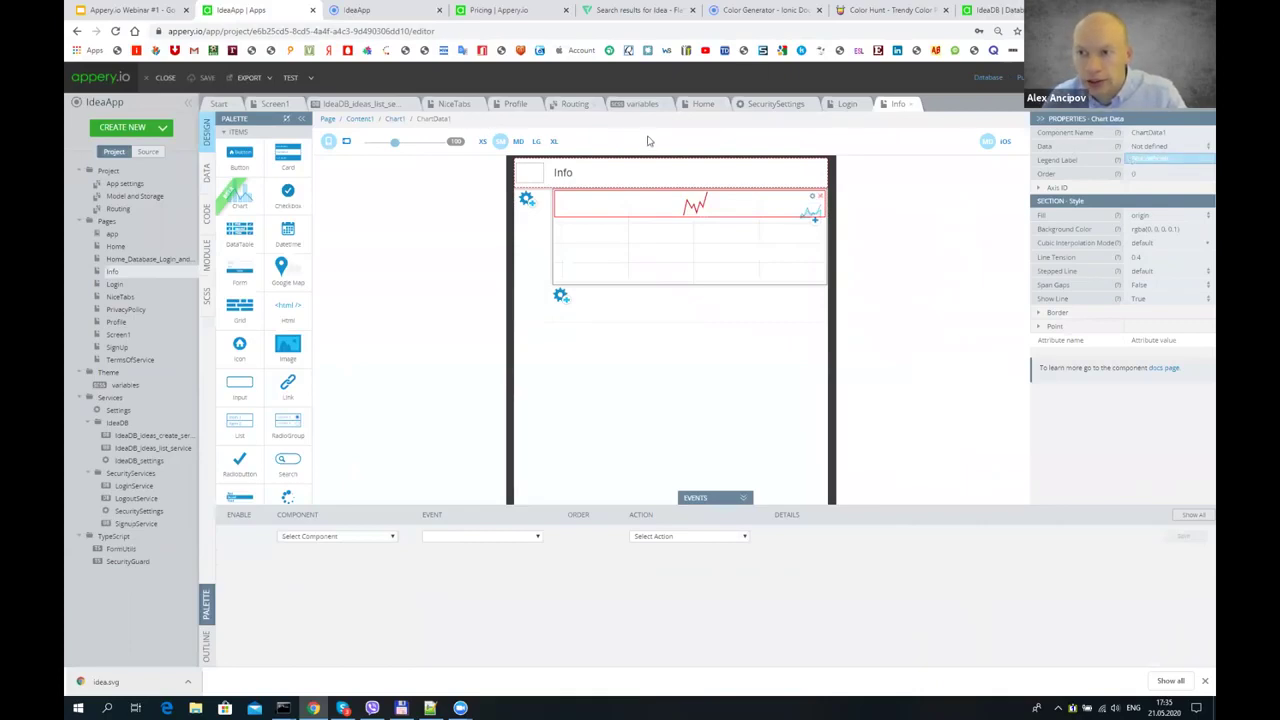
pyautogui.click(1138, 157)
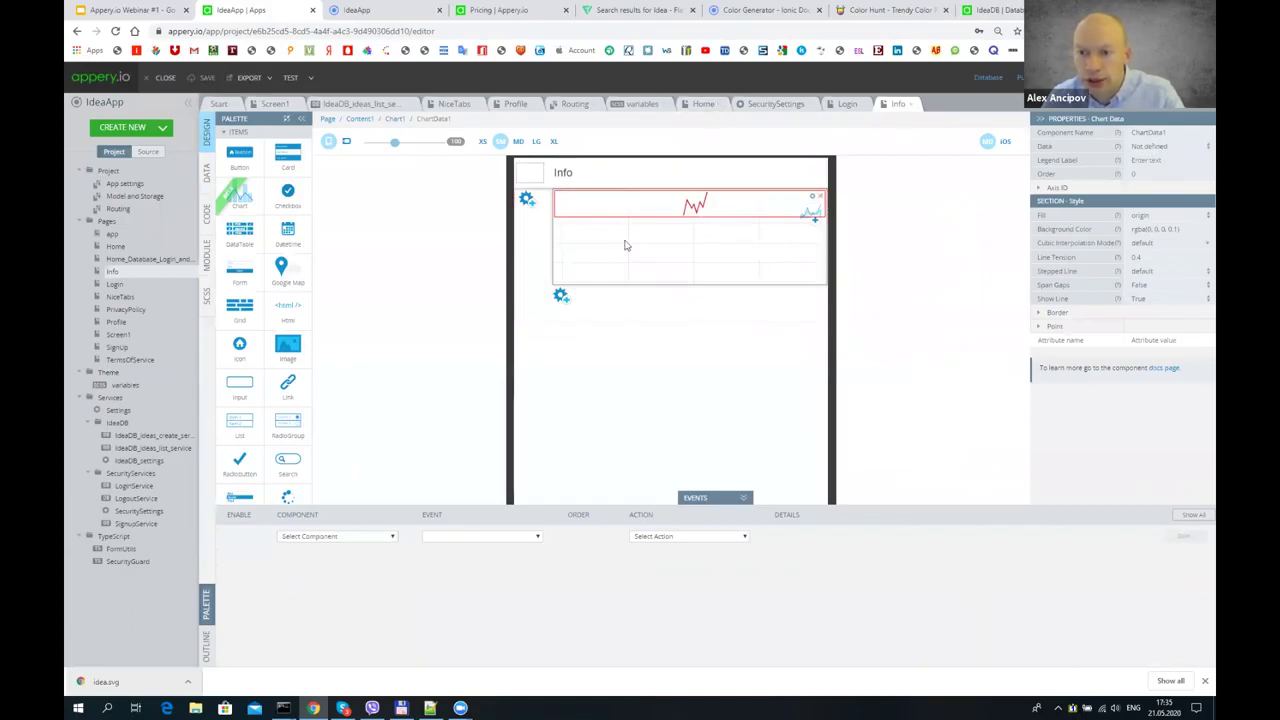
# - Add an After page showing event on the Info page that invokes the ideasList service
pyautogui.click(681, 451)
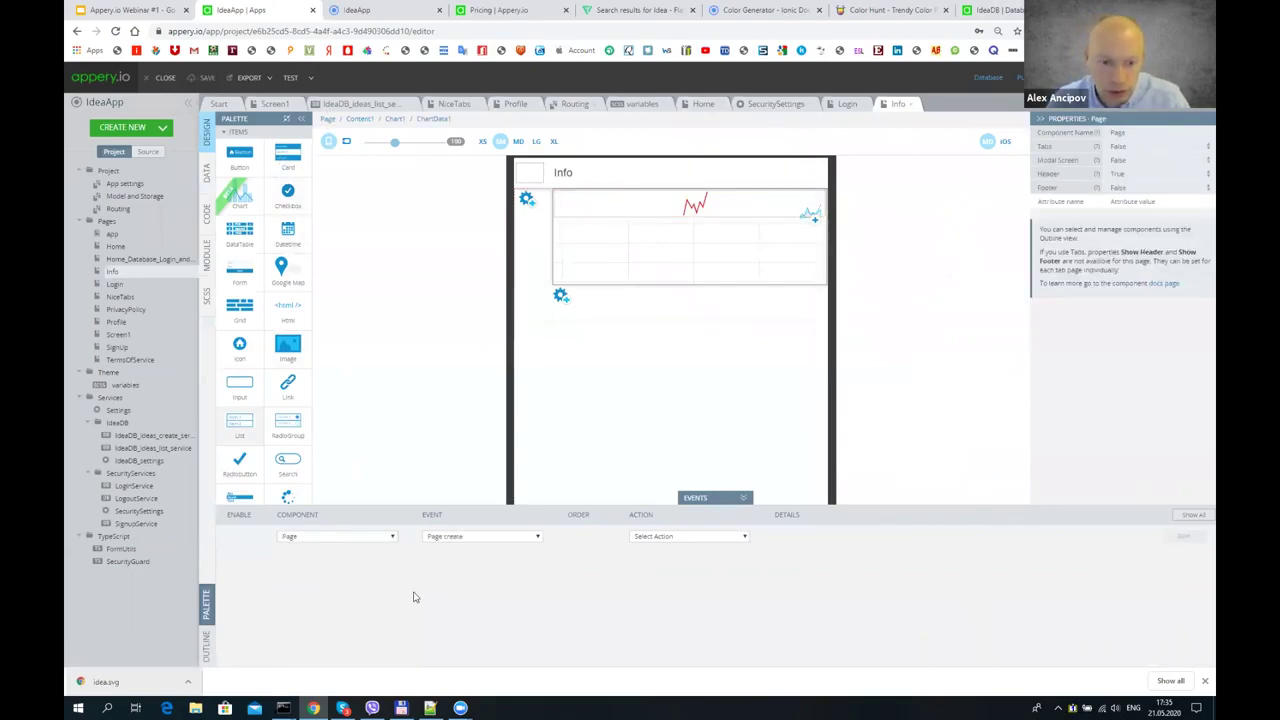
pyautogui.click(470, 537)
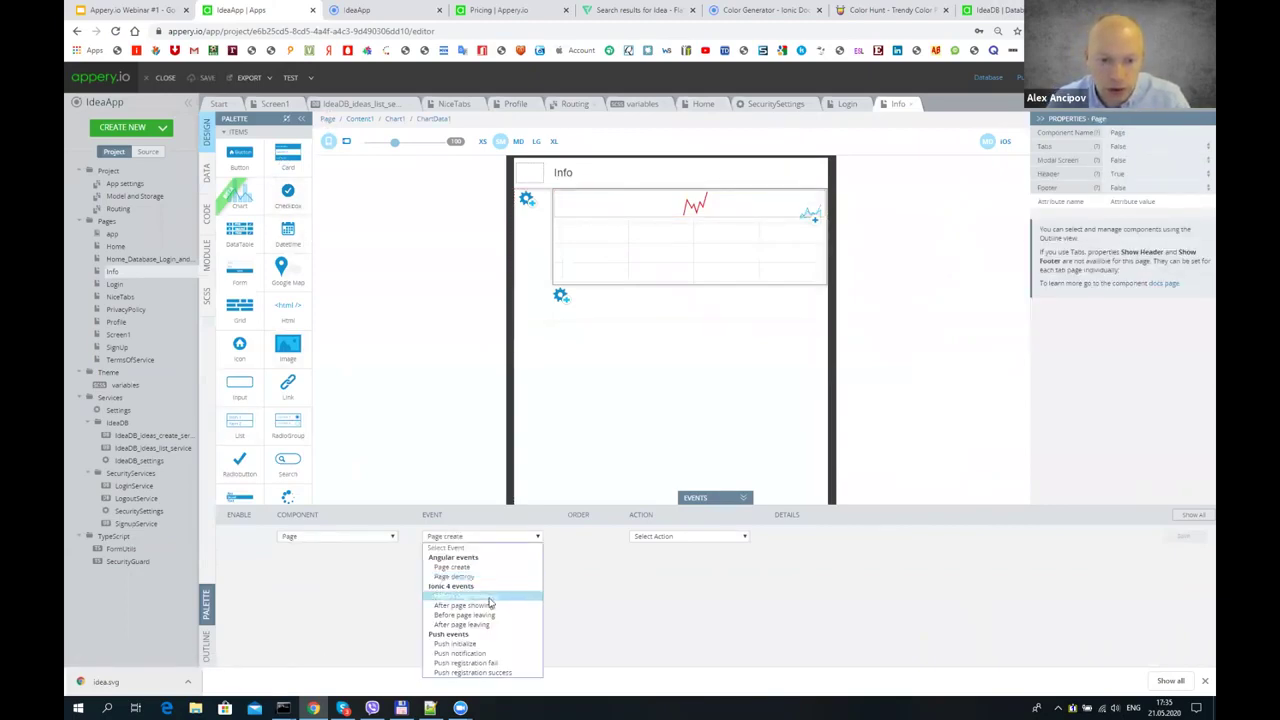
pyautogui.click(488, 605)
pyautogui.click(670, 537)
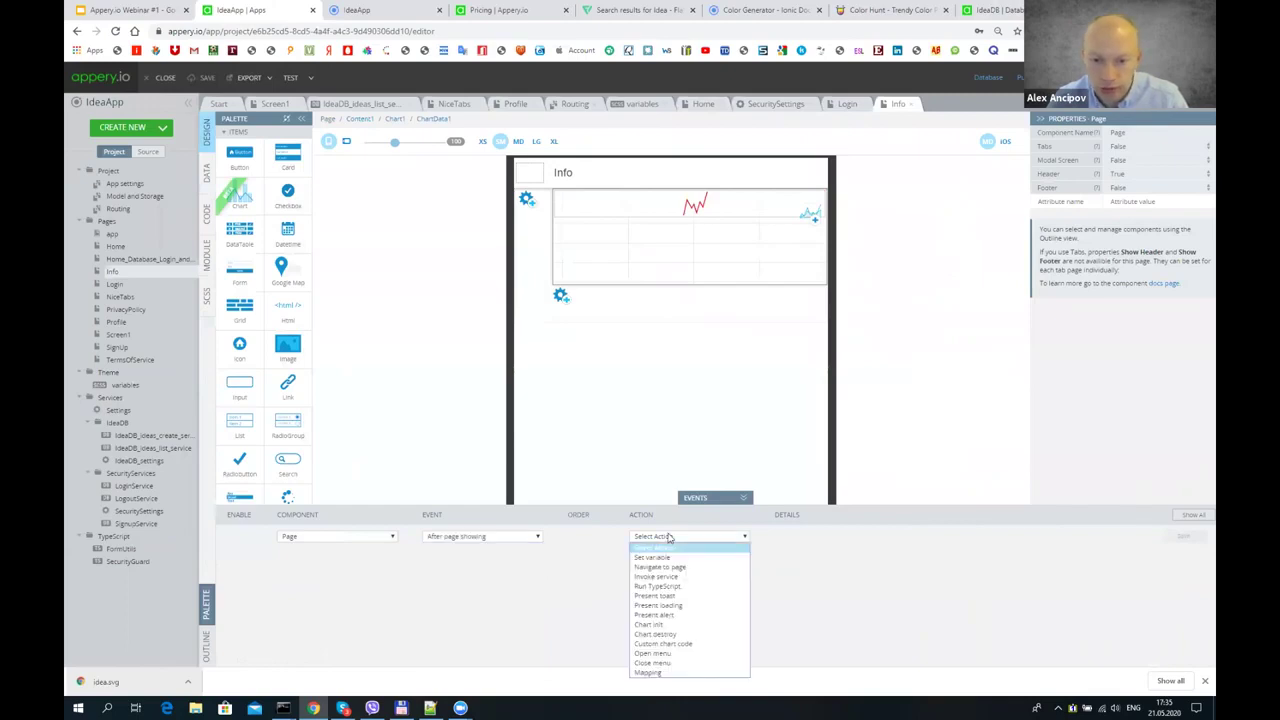
pyautogui.click(736, 577)
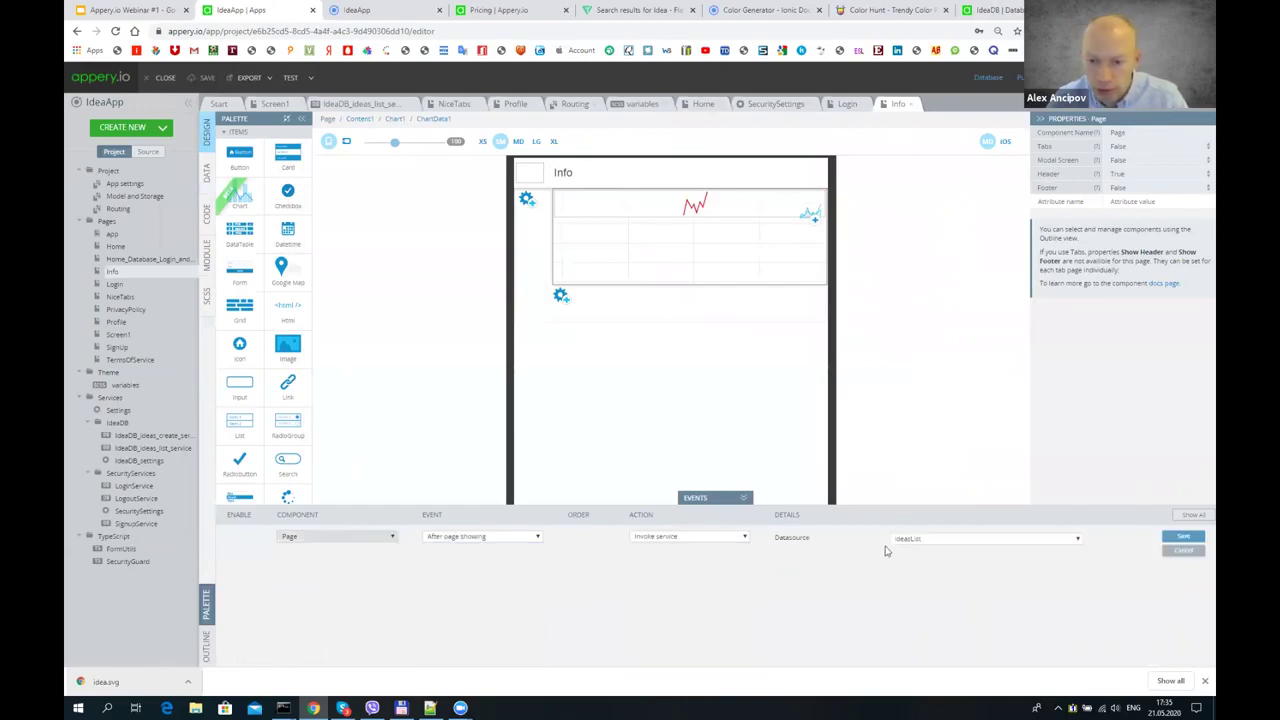
pyautogui.click(1184, 537)
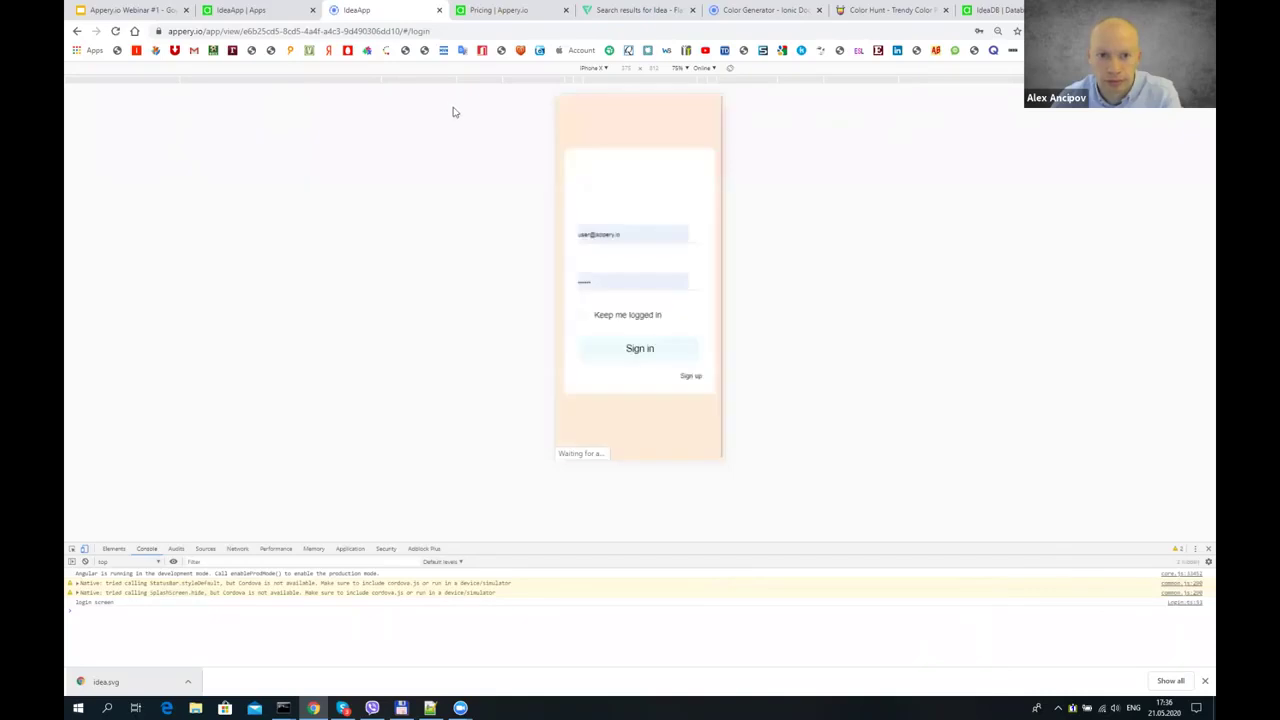
pyautogui.click(628, 347)
pyautogui.click(630, 348)
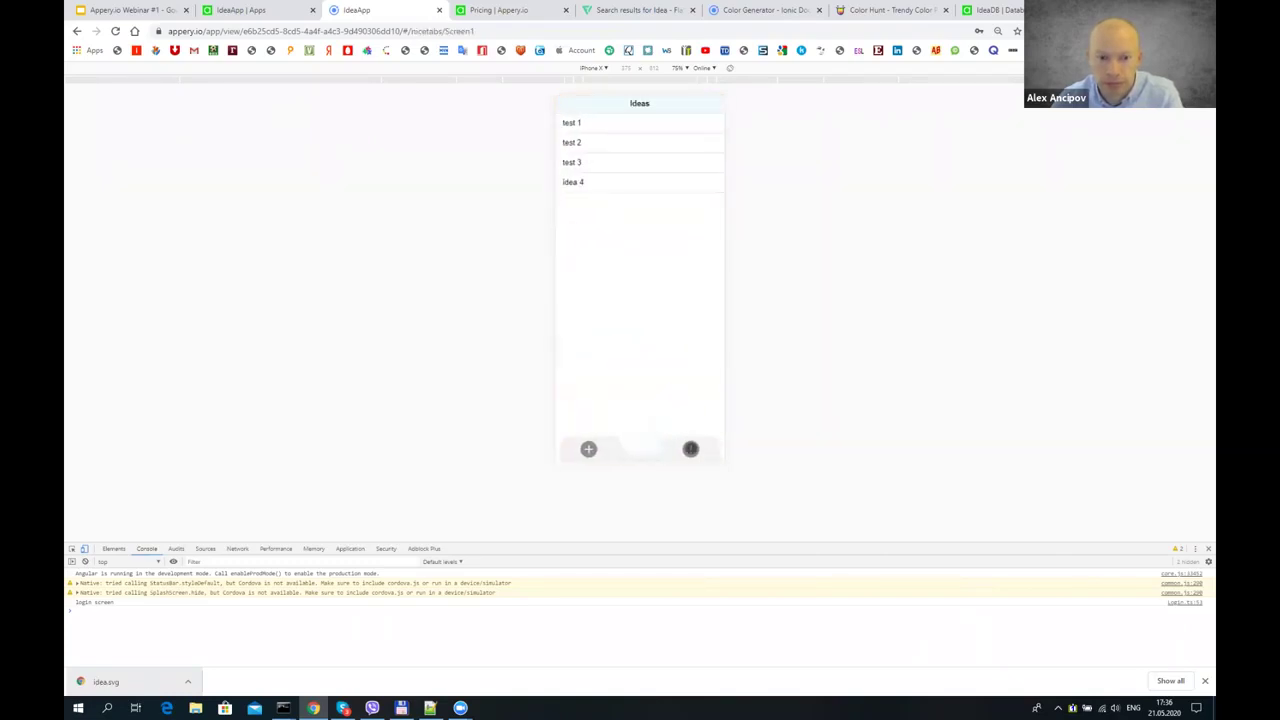
pyautogui.click(690, 449)
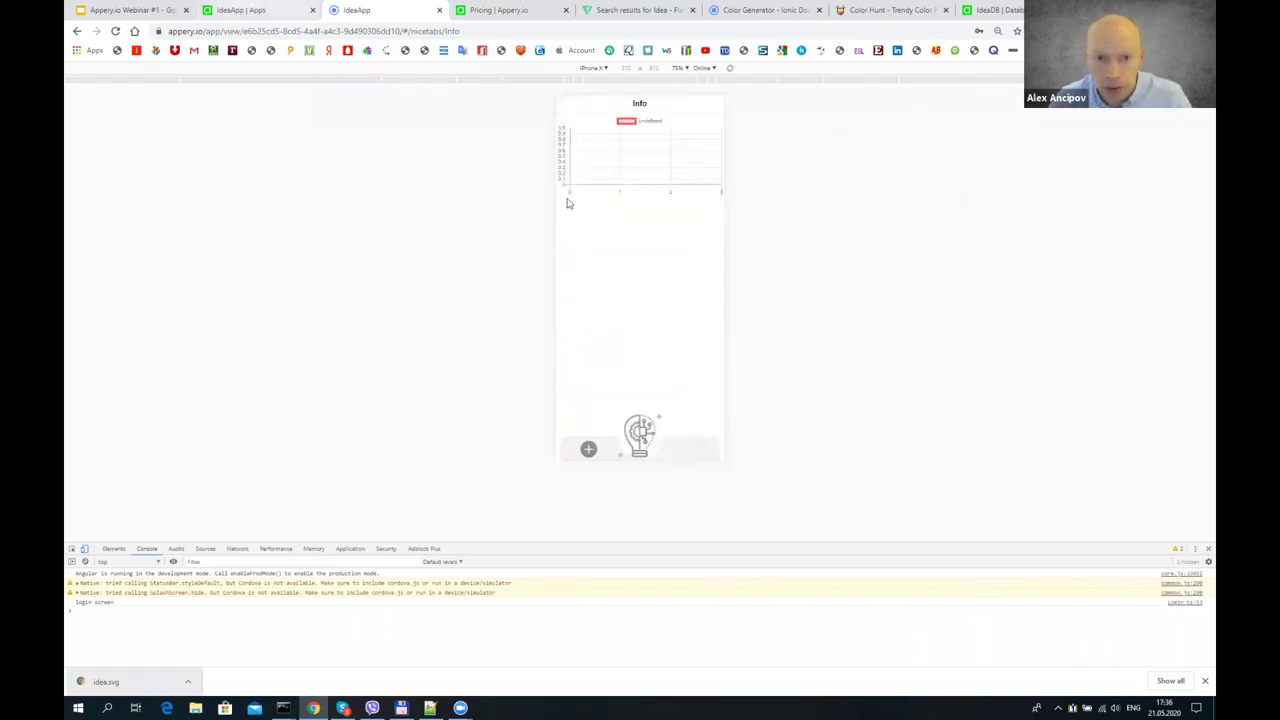
pyautogui.hotkey('ctrl', 'shift', 'Tab')
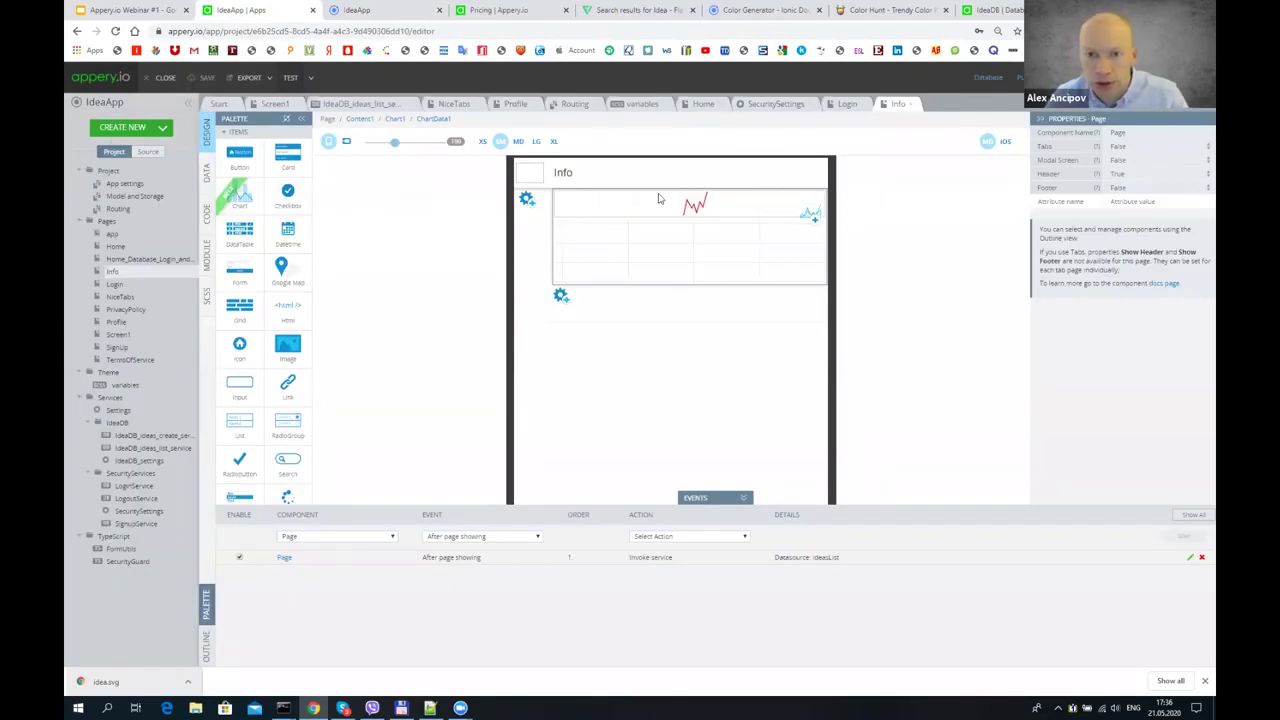
pyautogui.click(729, 206)
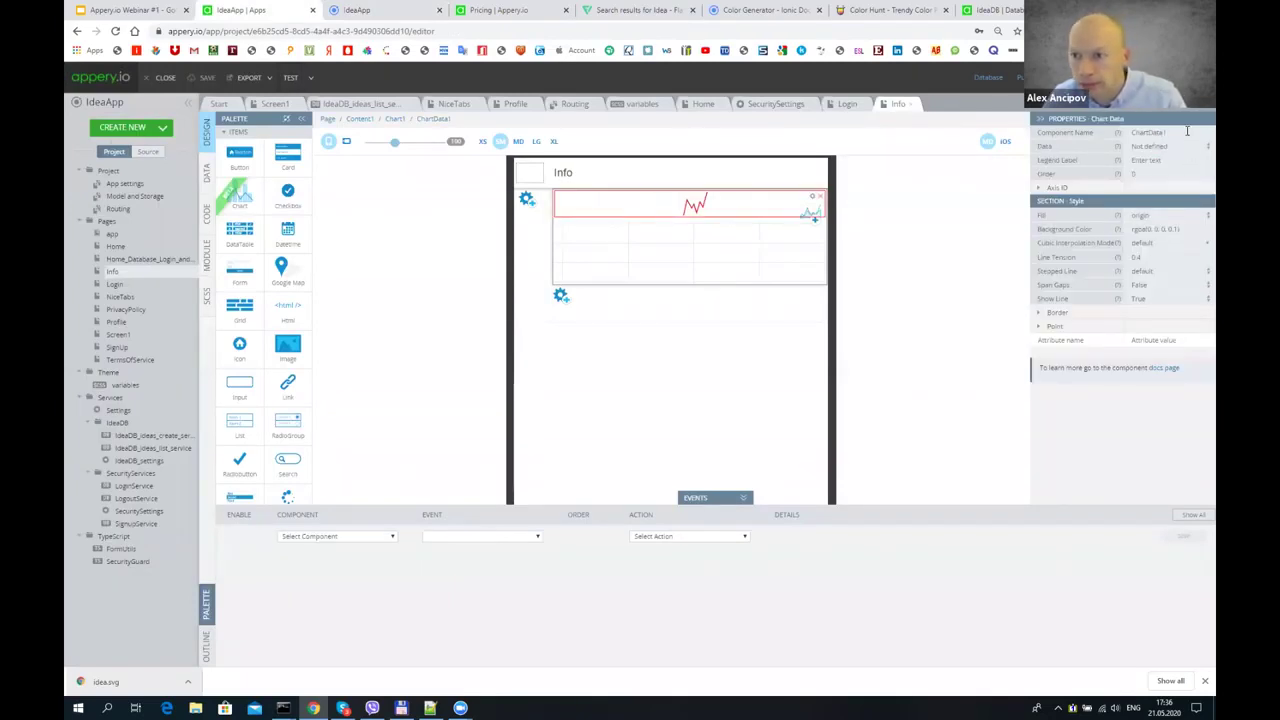
pyautogui.click(1159, 215)
pyautogui.click(1160, 215)
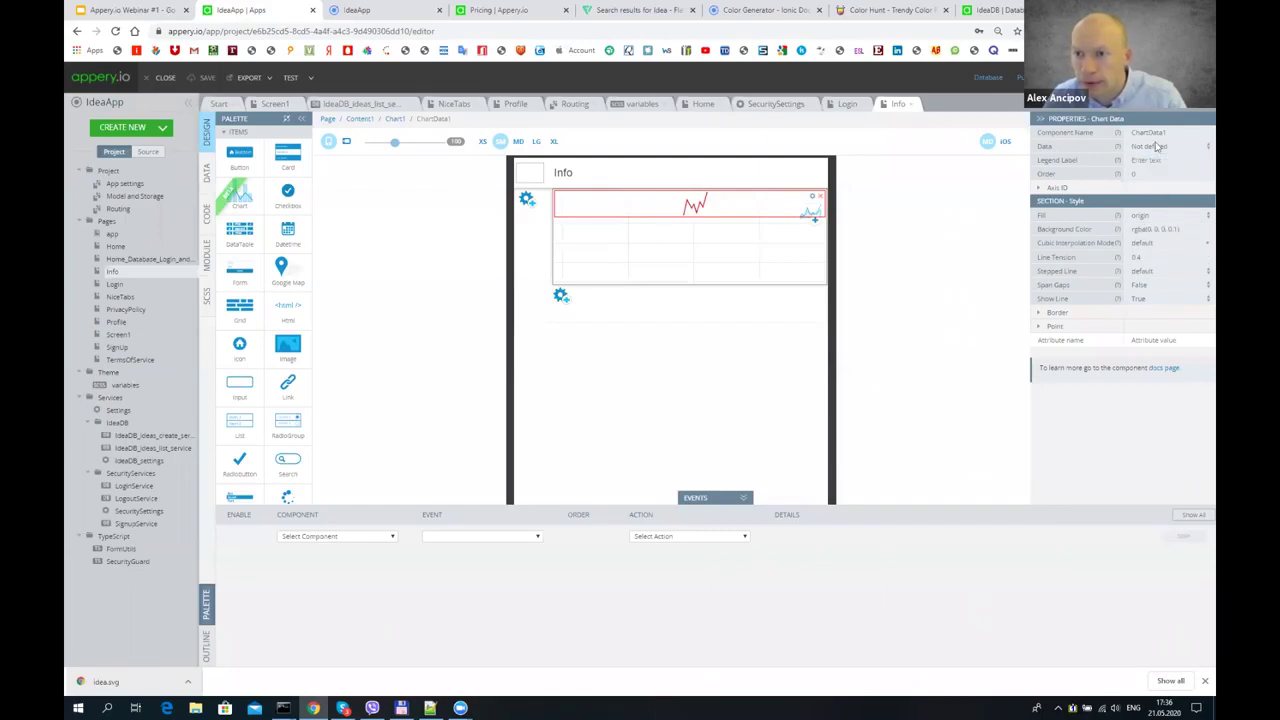
pyautogui.click(817, 218)
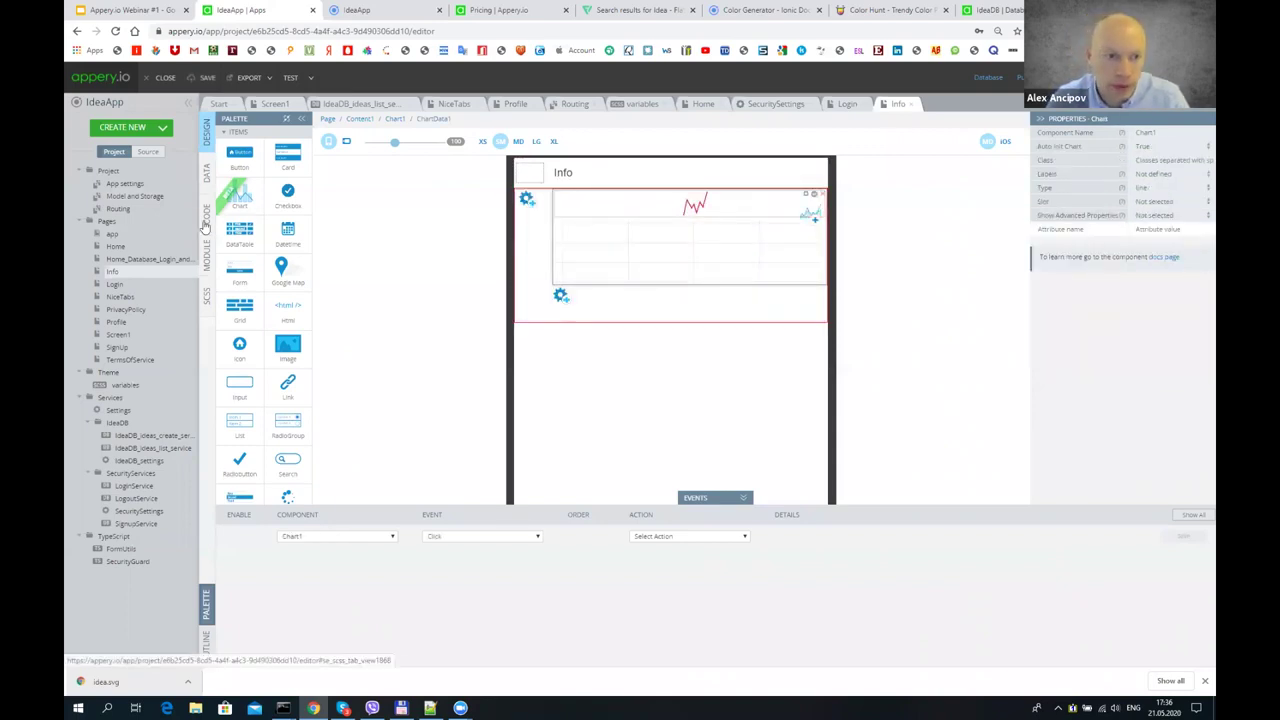
# - In the ideasList success mapping, link each response item and its name to Chart1 Labels
pyautogui.click(209, 172)
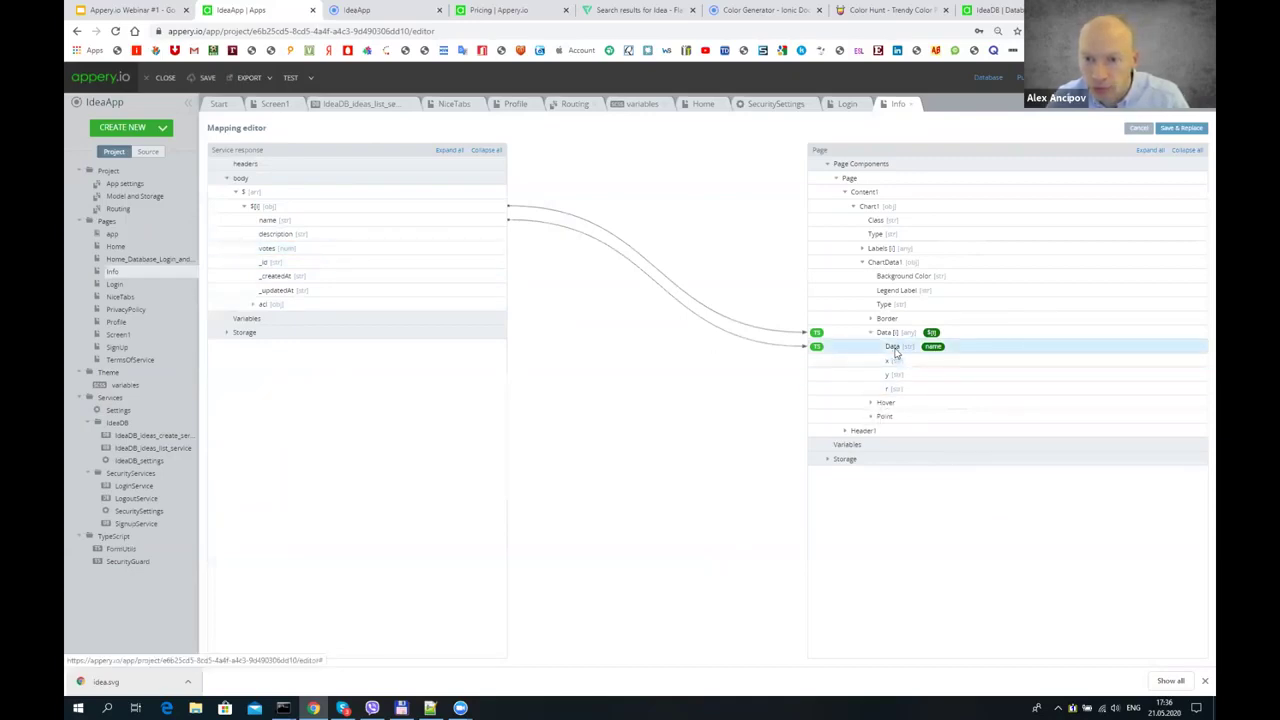
pyautogui.click(861, 249)
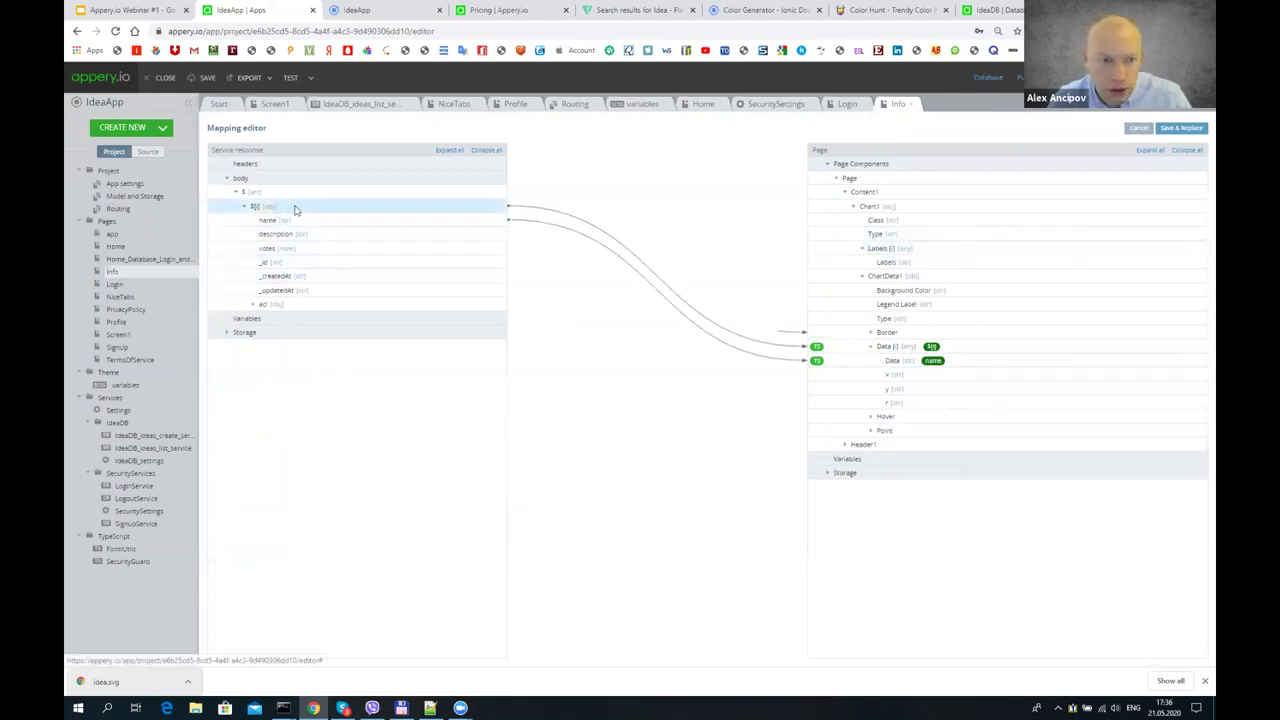
pyautogui.moveTo(434, 212); pyautogui.dragTo(866, 252)
pyautogui.rightClick(866, 252)
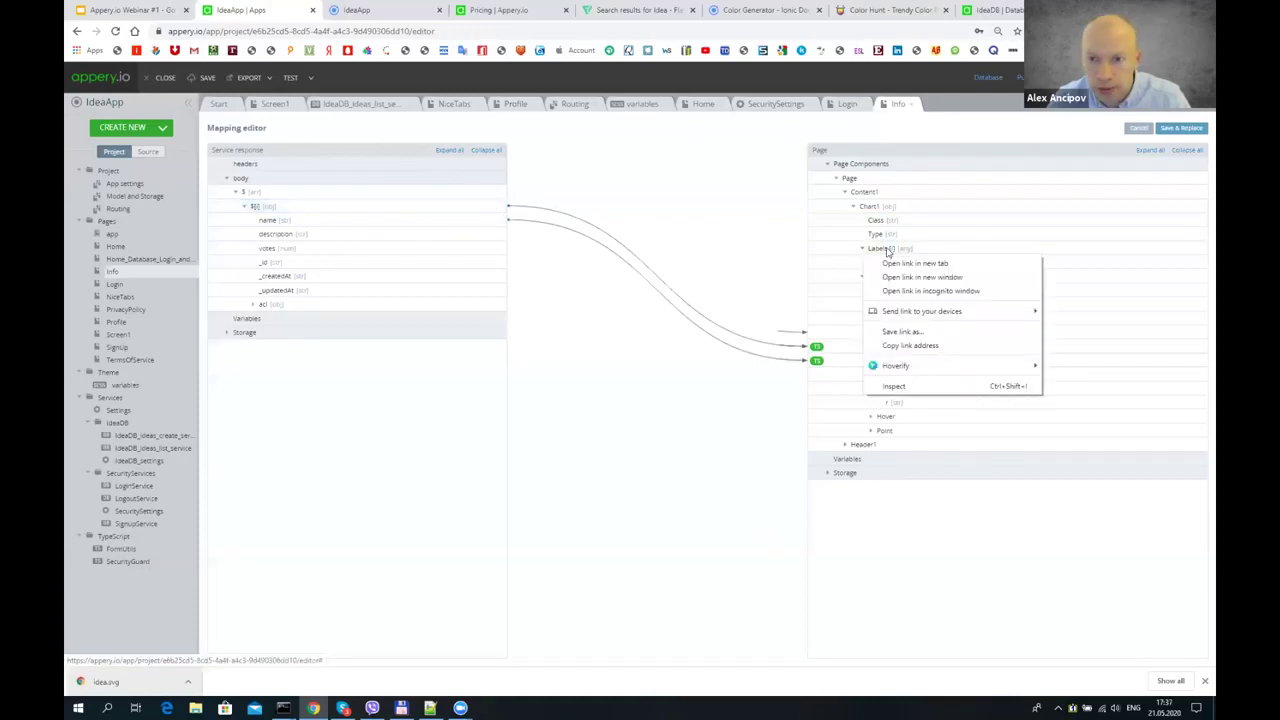
pyautogui.click(307, 228)
pyautogui.moveTo(323, 220); pyautogui.dragTo(900, 262)
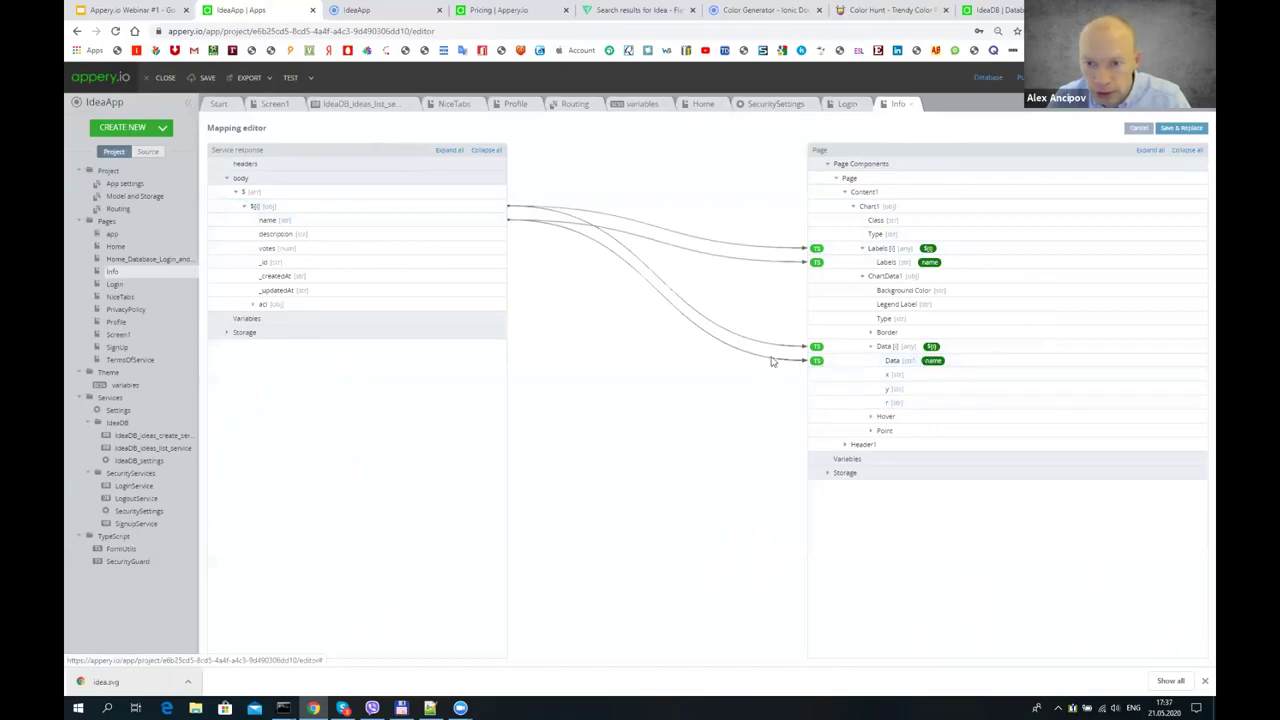
pyautogui.moveTo(799, 356)
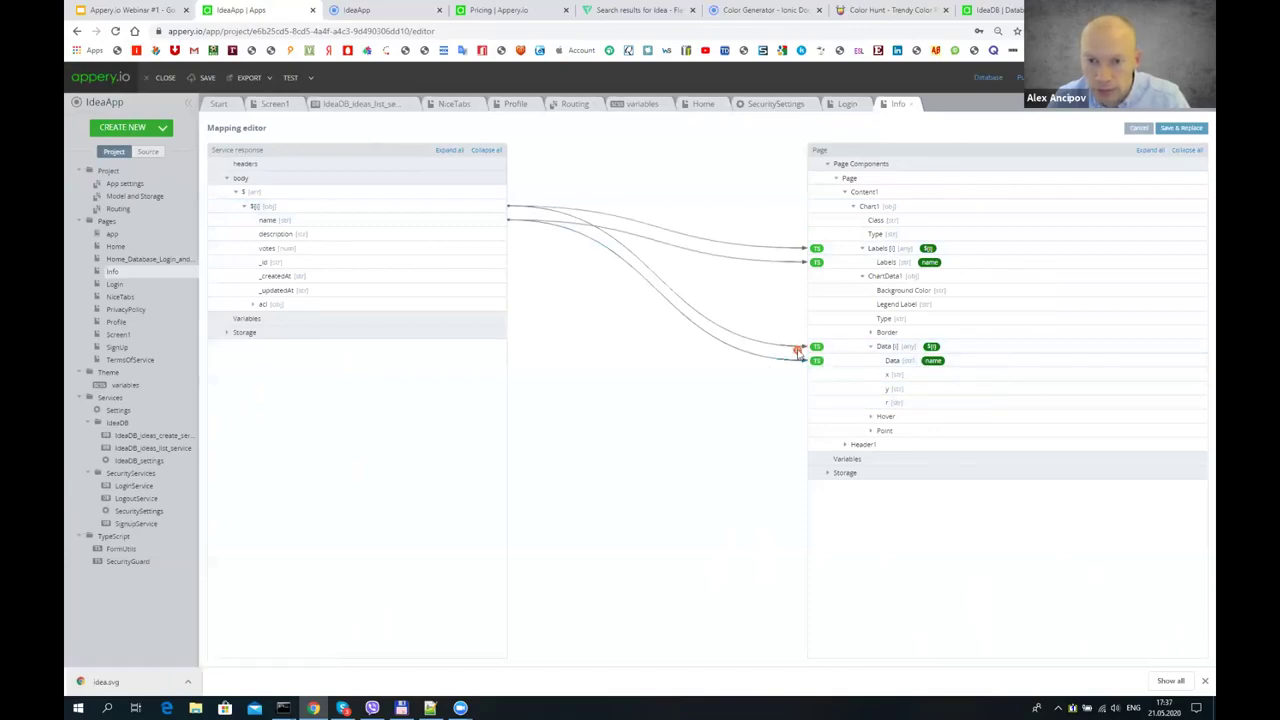
pyautogui.rightClick(798, 350)
pyautogui.click(797, 350)
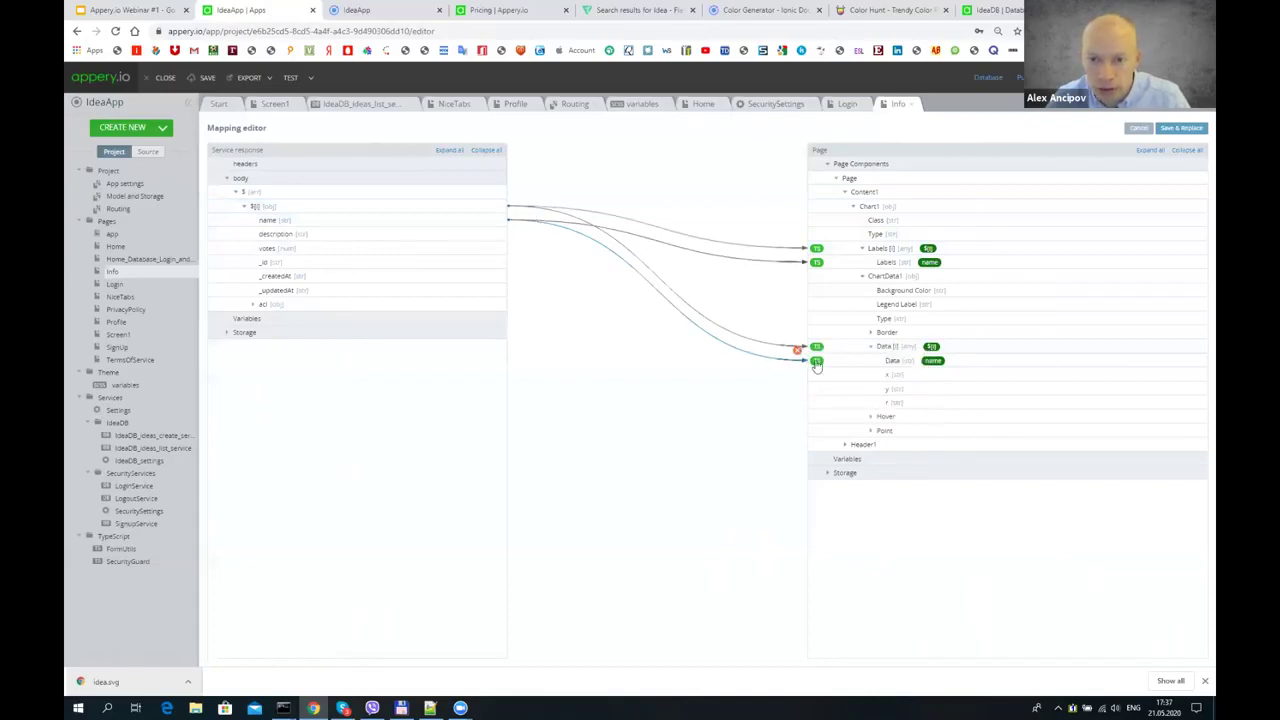
pyautogui.click(1138, 128)
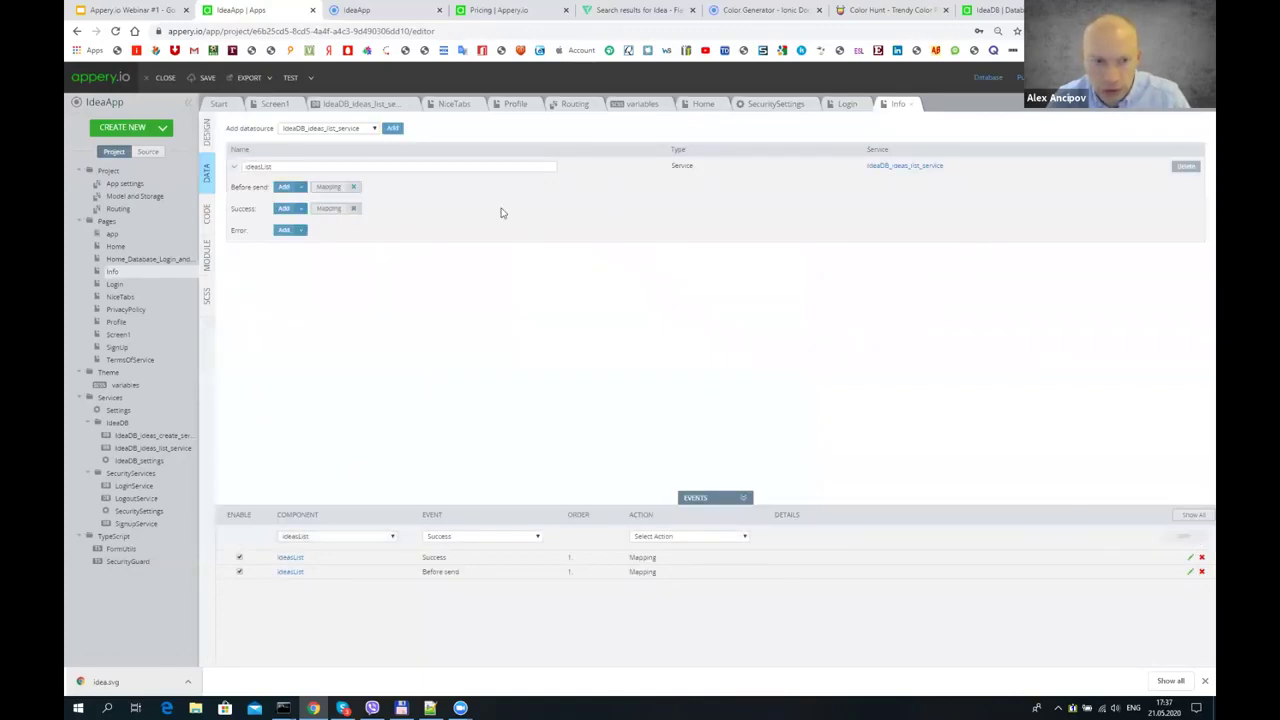
# - Delete the old Success mapping, create a new one, and expose the response $ array fields
pyautogui.click(353, 208)
pyautogui.click(663, 182)
pyautogui.click(301, 208)
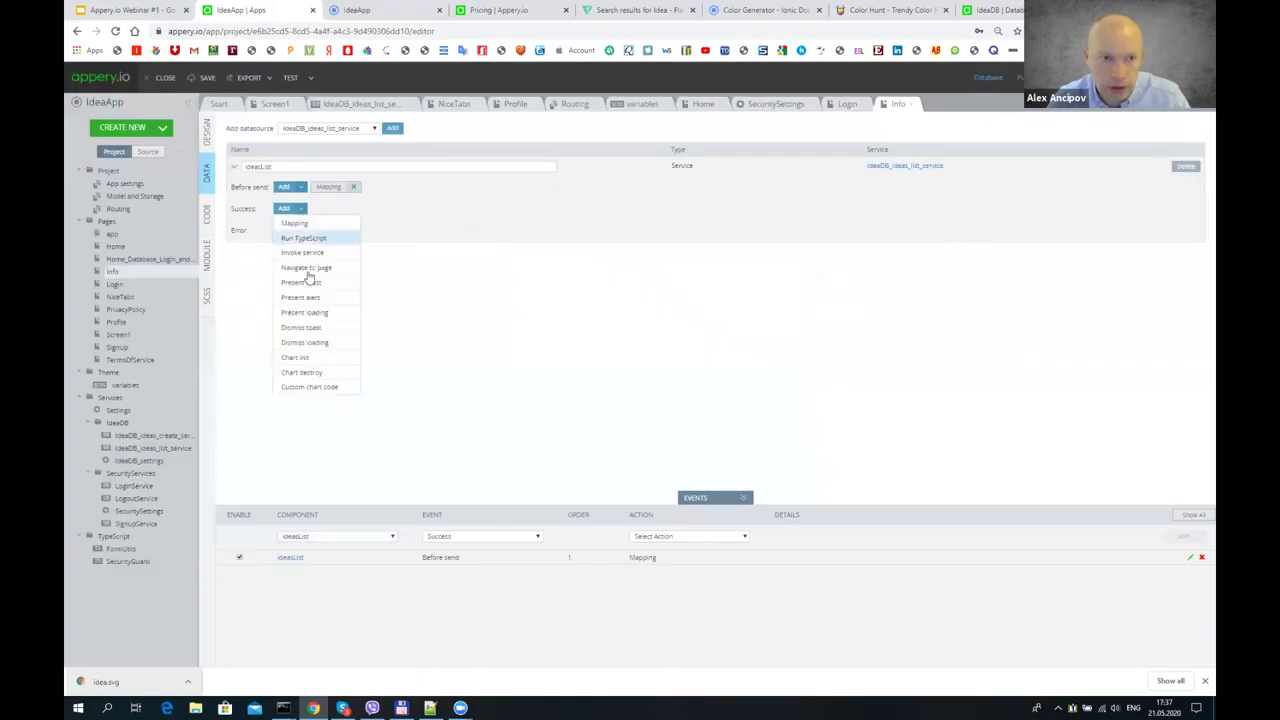
pyautogui.click(306, 225)
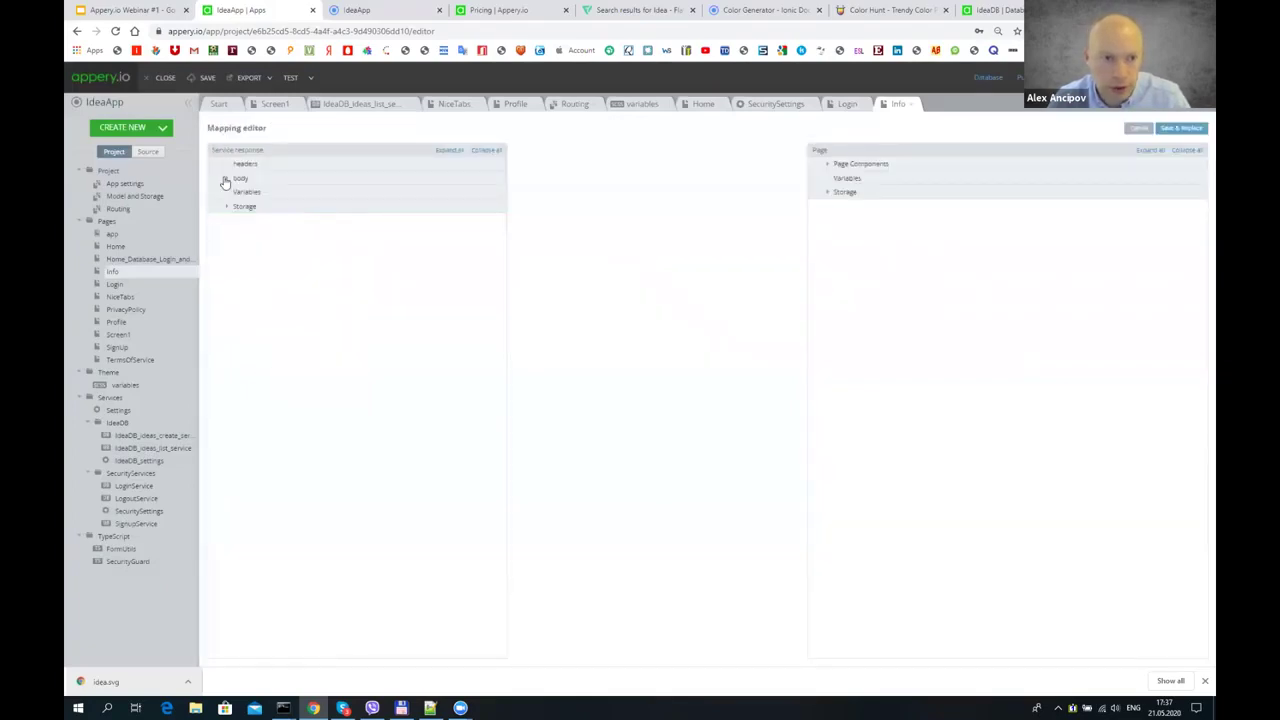
pyautogui.click(226, 178)
pyautogui.click(235, 192)
pyautogui.click(246, 206)
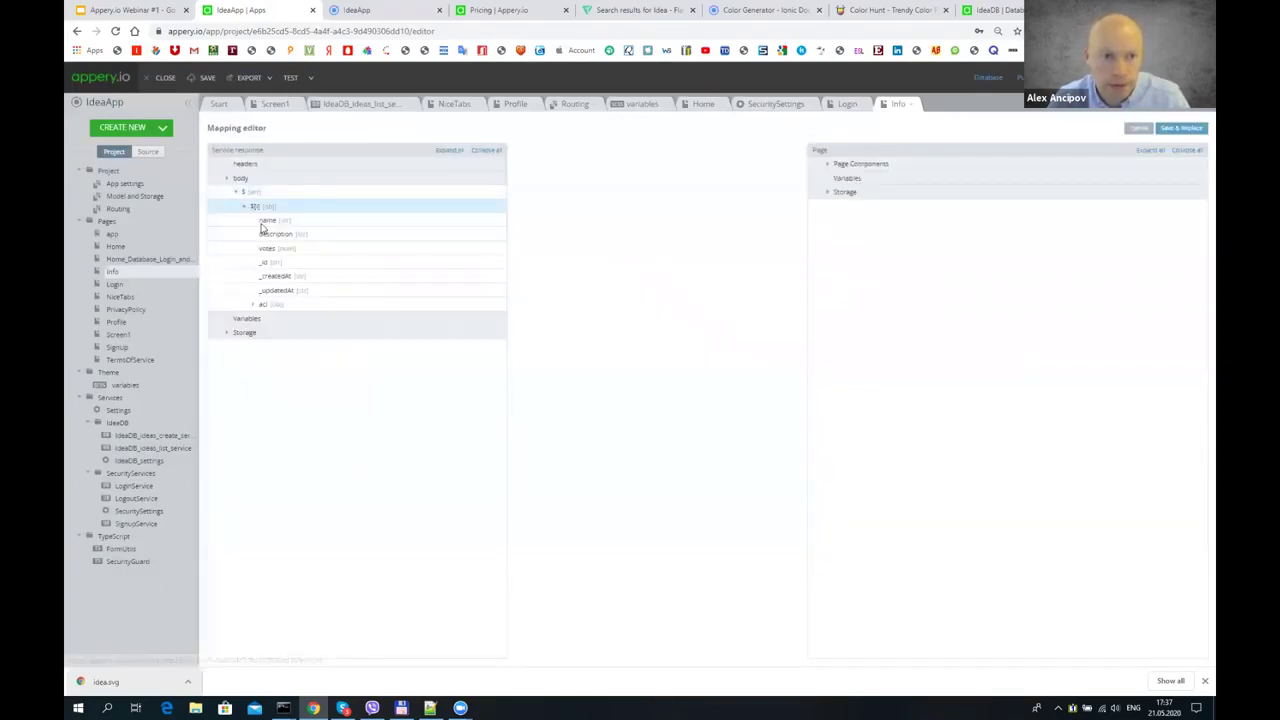
# - Map the response array to Chart1 Labels and each idea name to a label
pyautogui.click(828, 164)
pyautogui.click(835, 180)
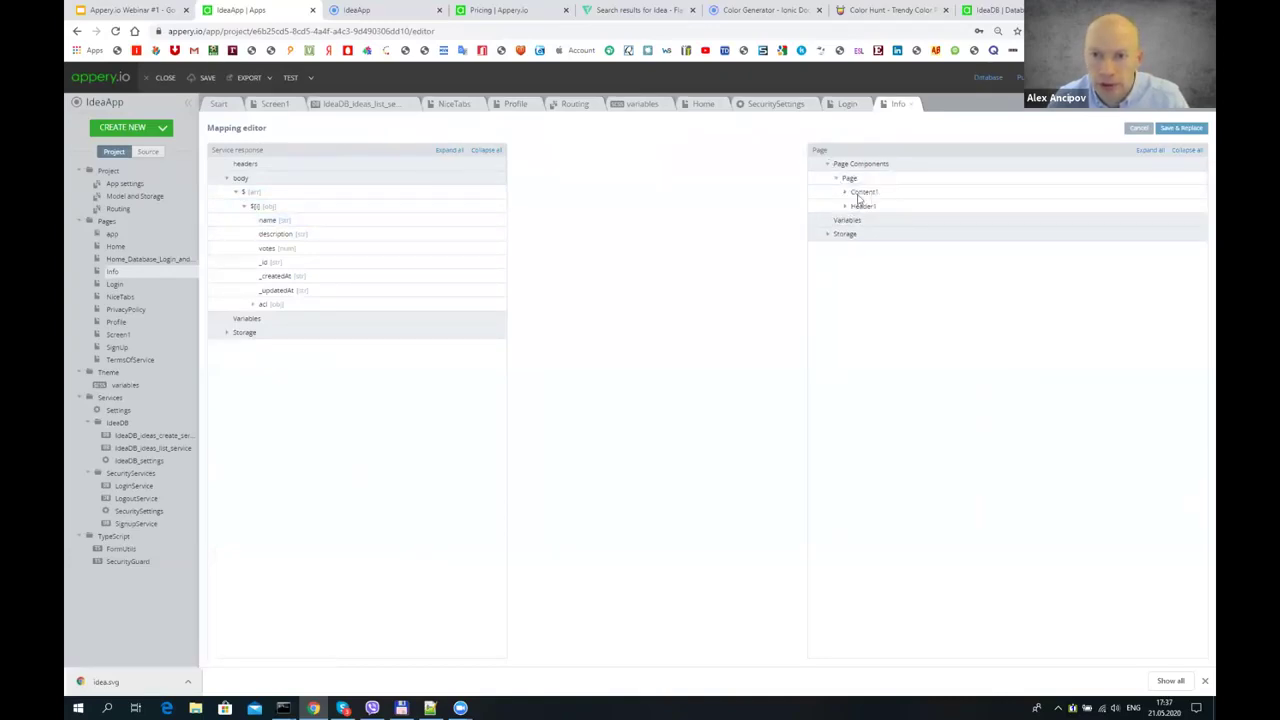
pyautogui.click(845, 192)
pyautogui.click(853, 206)
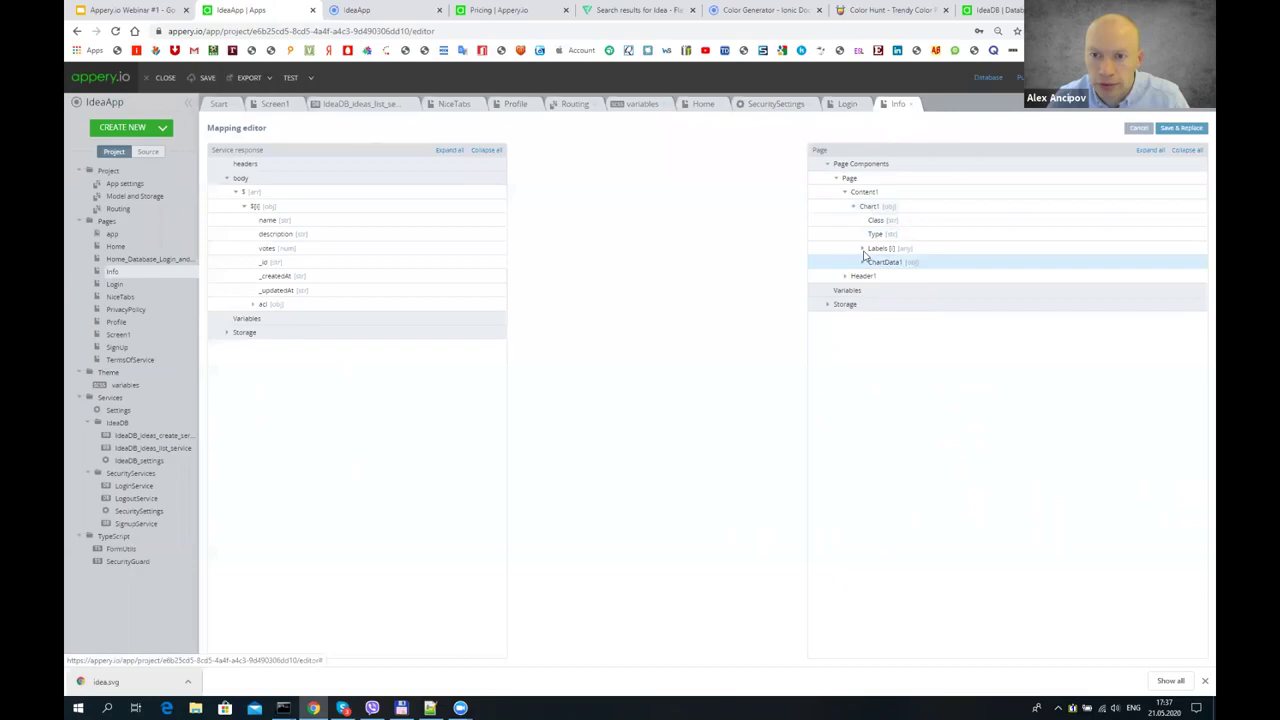
pyautogui.click(862, 248)
pyautogui.click(862, 276)
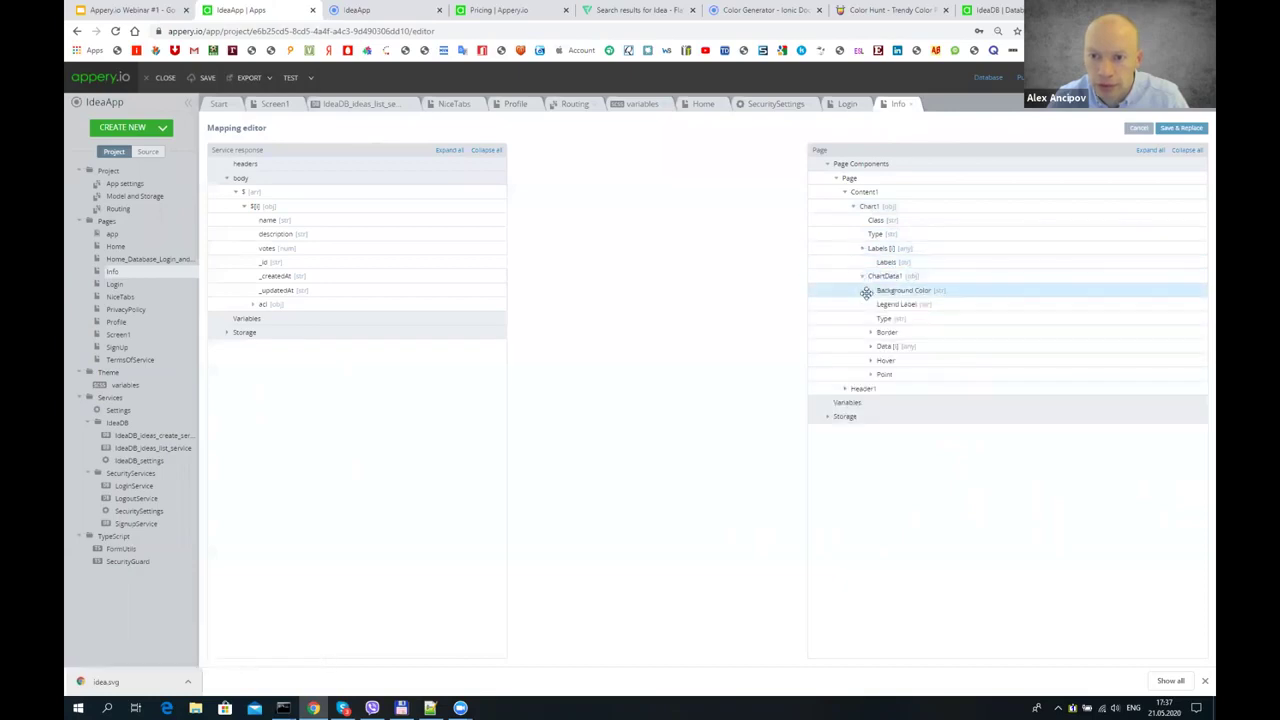
pyautogui.rightClick(646, 294)
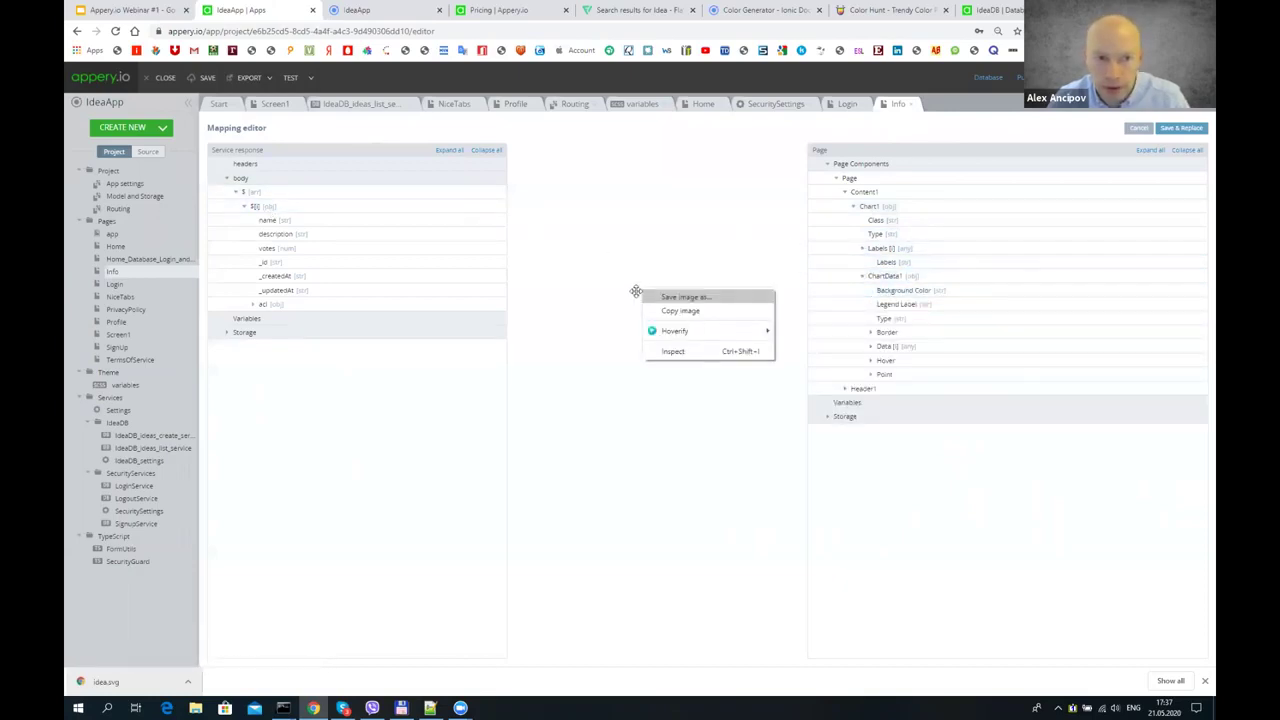
pyautogui.click(329, 206)
pyautogui.moveTo(329, 206)
pyautogui.mouseDown()
pyautogui.moveTo(714, 249)
pyautogui.moveTo(905, 250)
pyautogui.mouseUp()
pyautogui.moveTo(313, 221); pyautogui.dragTo(910, 261)
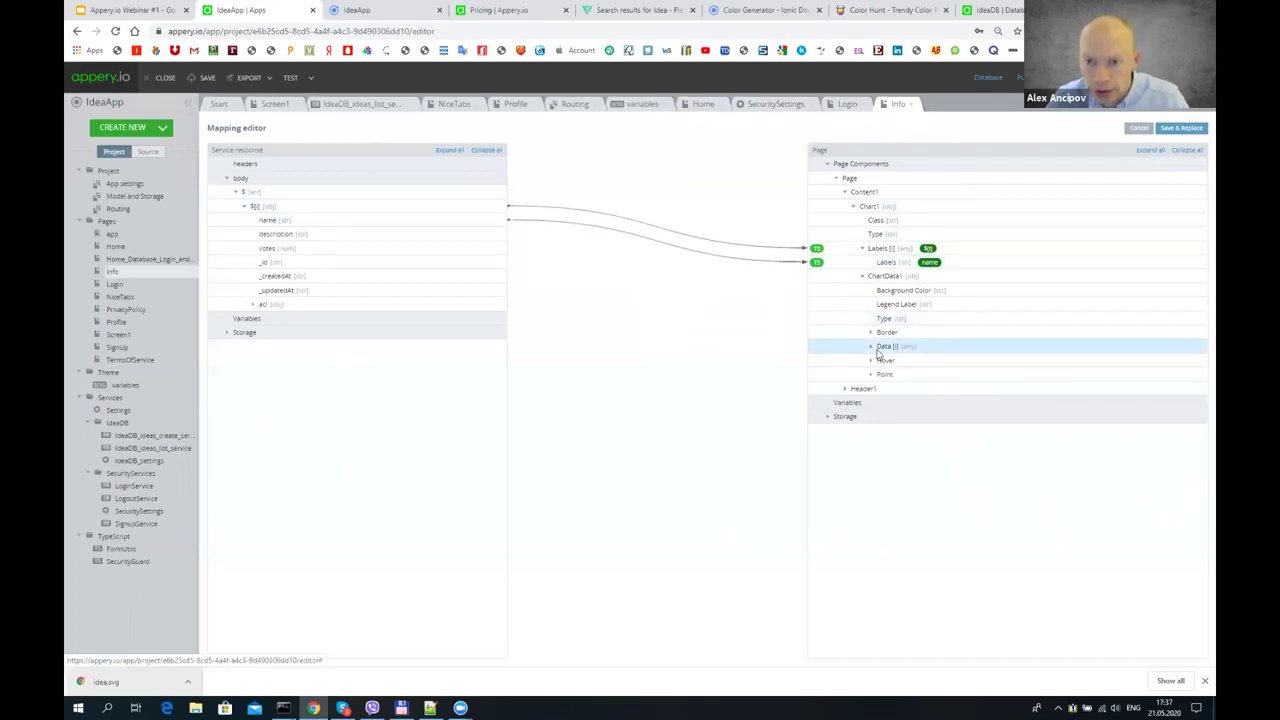
# - Map the response array to the chart Data items and each idea's votes to Data, then save
pyautogui.click(870, 347)
pyautogui.moveTo(286, 219); pyautogui.dragTo(920, 347)
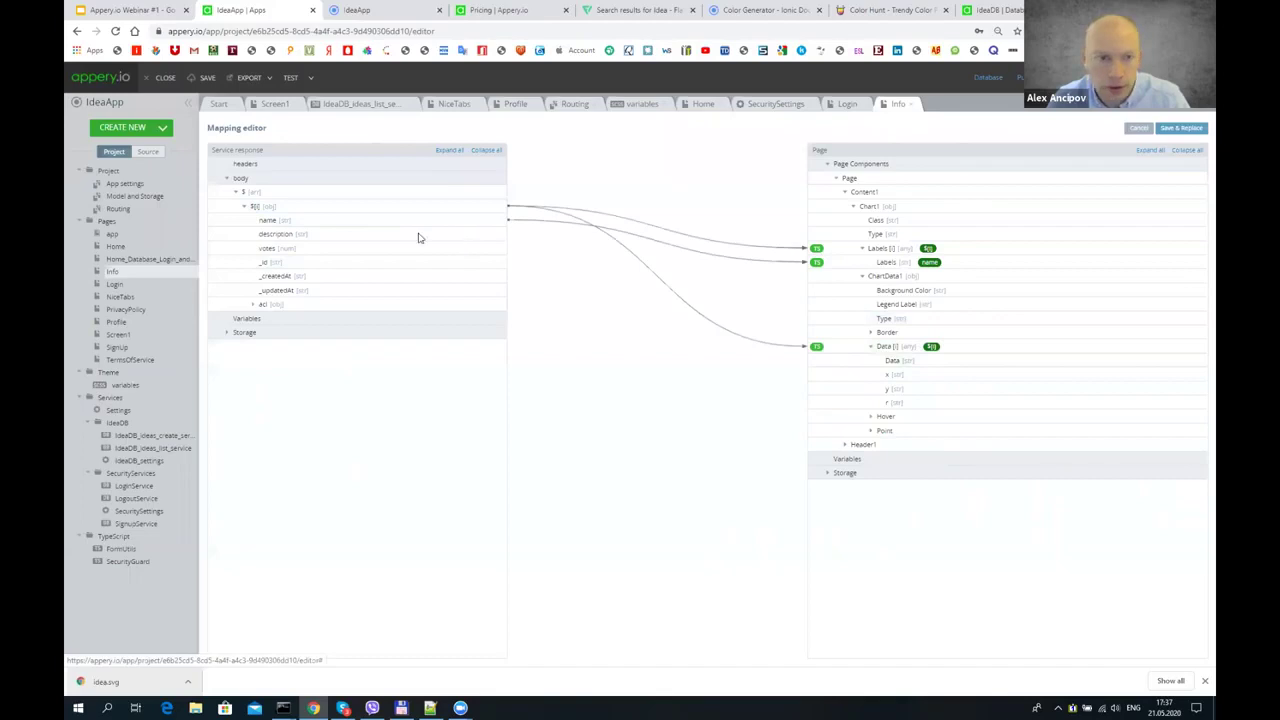
pyautogui.moveTo(317, 250); pyautogui.dragTo(893, 360)
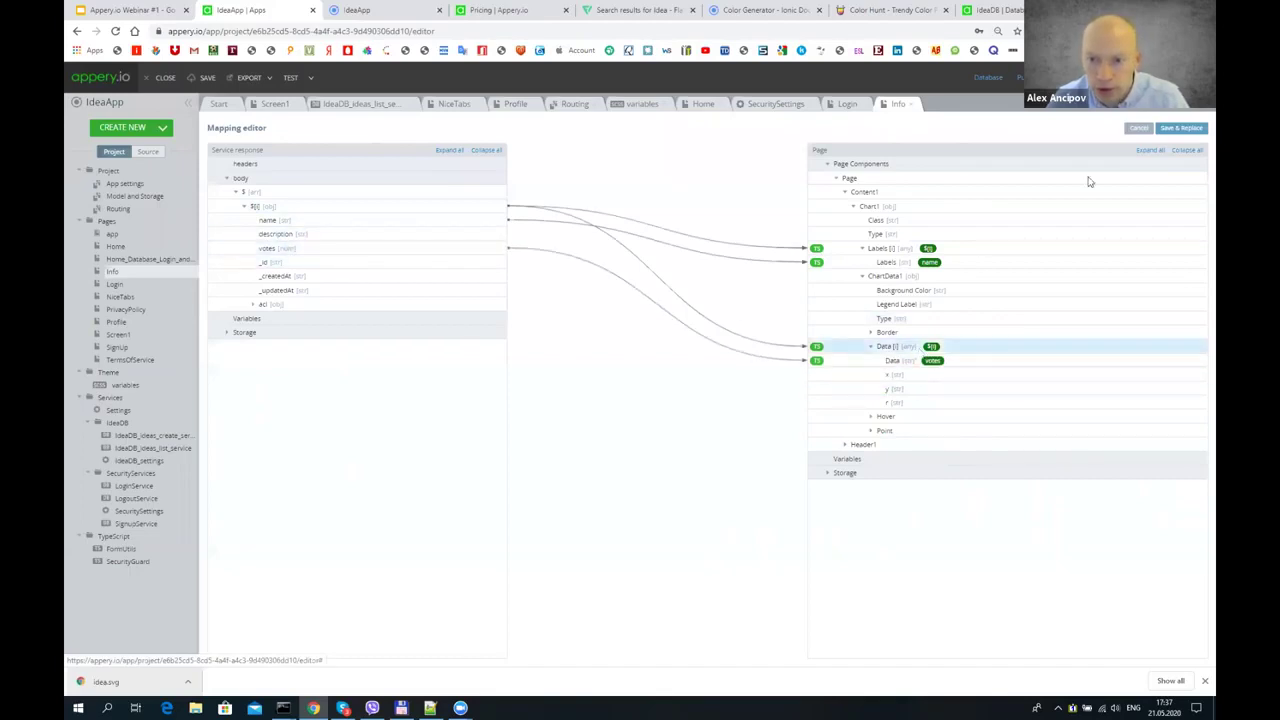
pyautogui.click(1186, 131)
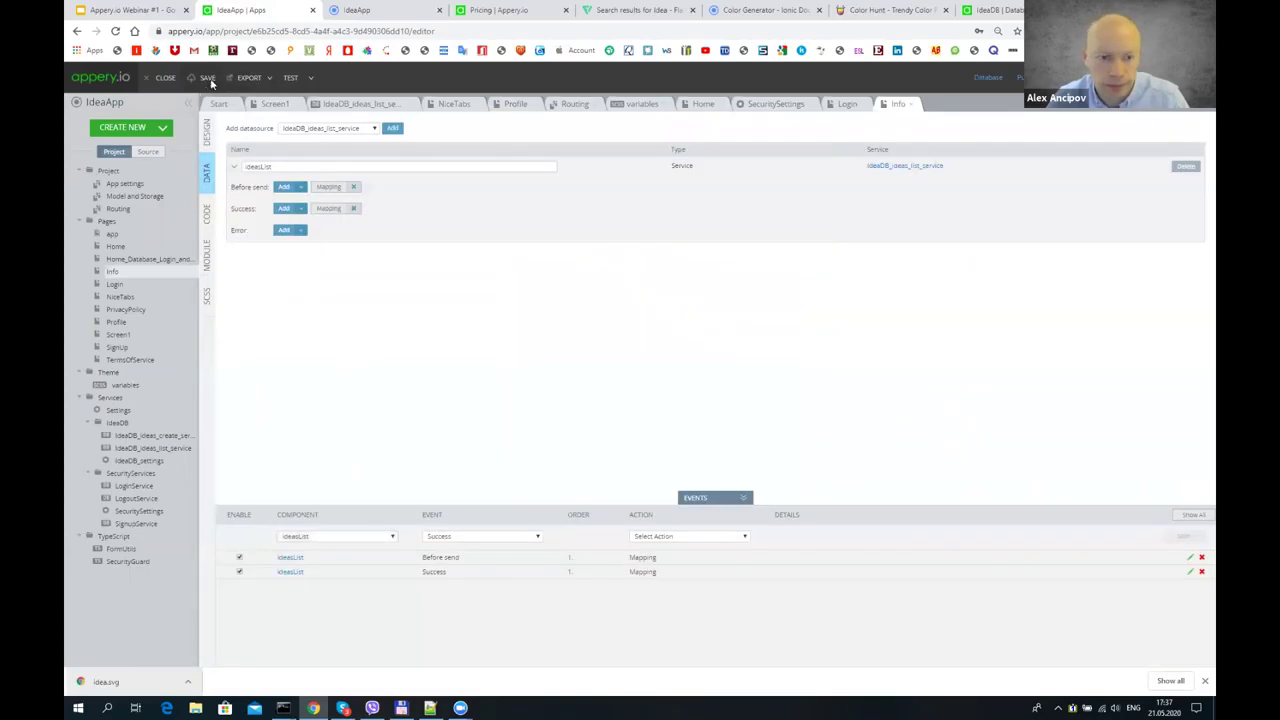
# - Reload the app preview to see the votes-per-idea line chart, then return to the editor
pyautogui.click(207, 135)
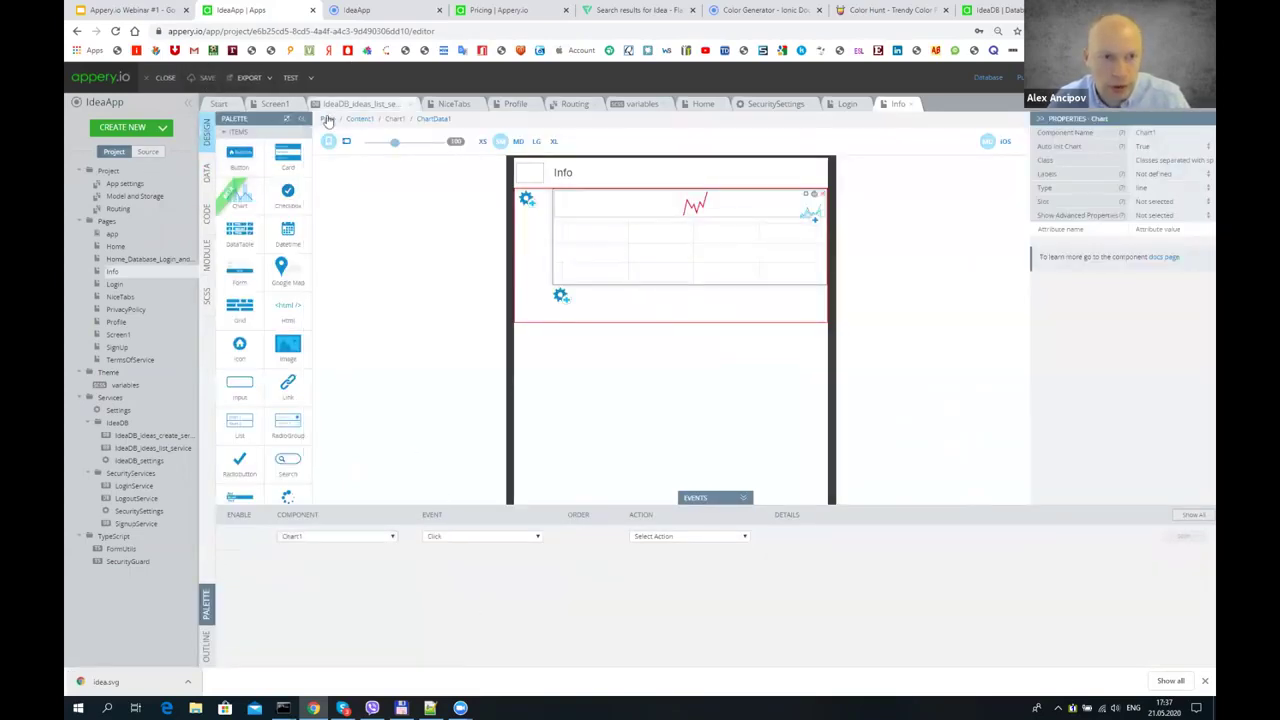
pyautogui.click(362, 9)
pyautogui.click(117, 33)
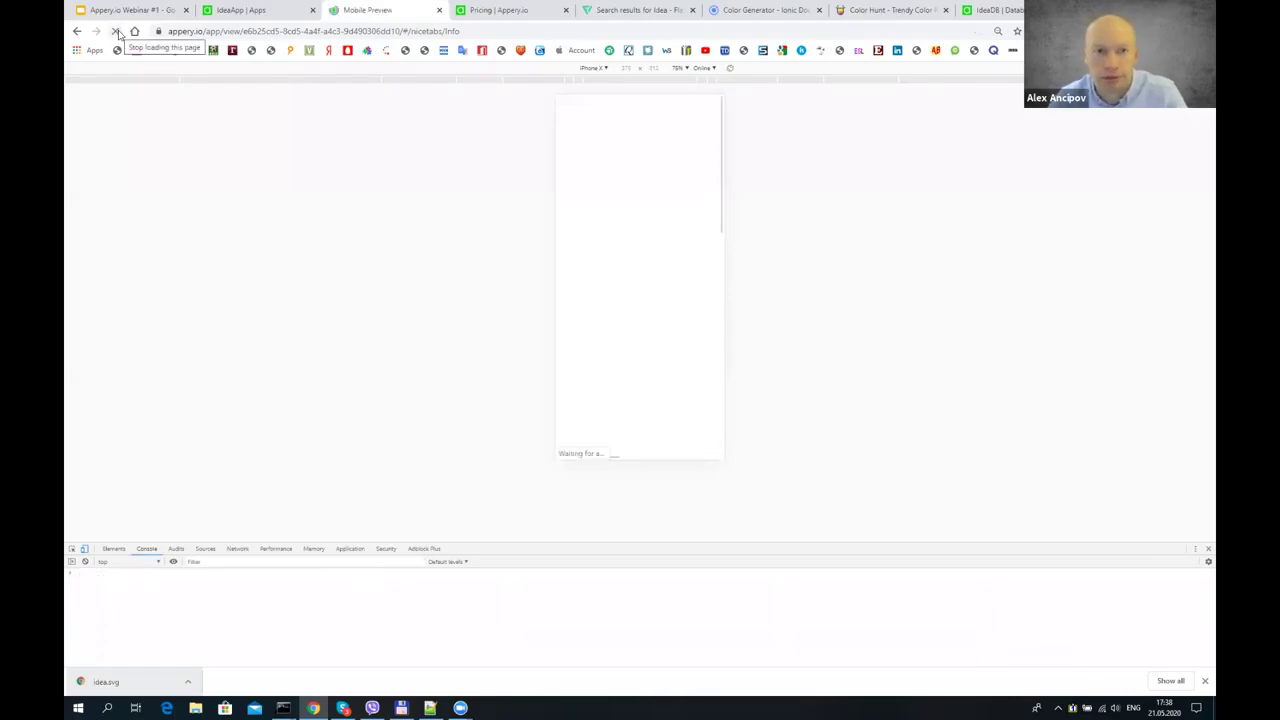
pyautogui.click(258, 9)
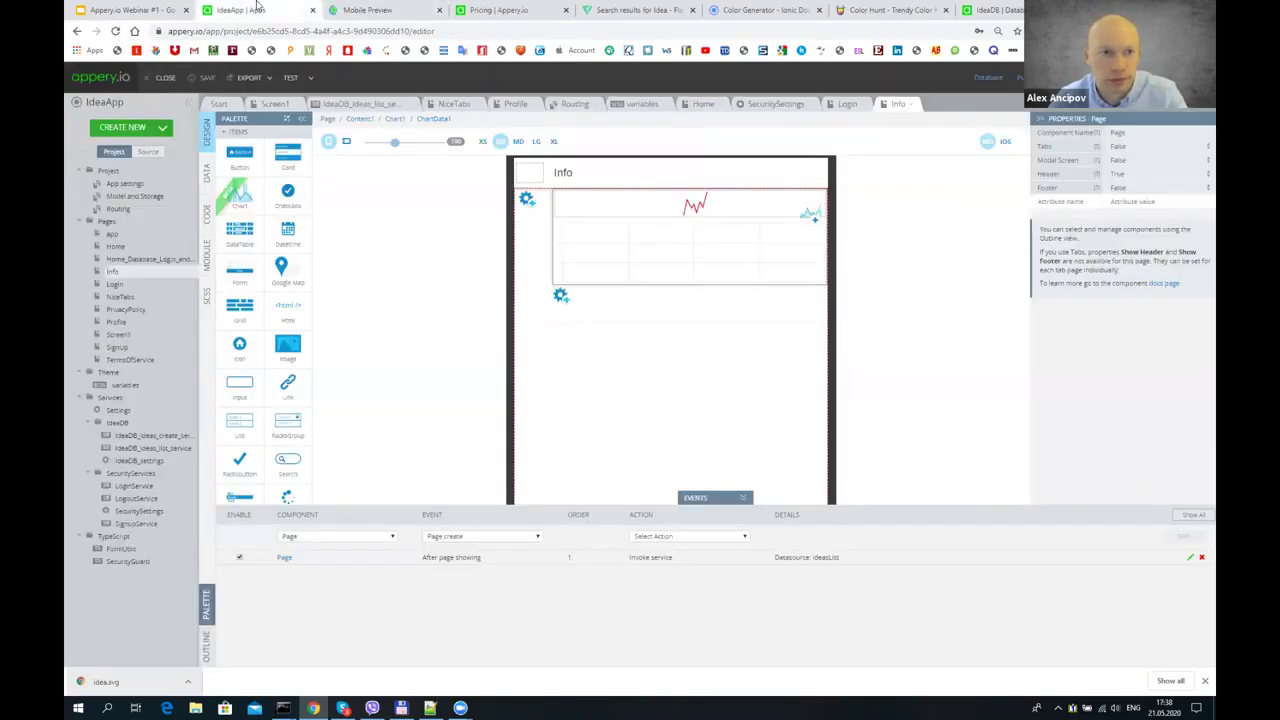
pyautogui.click(376, 7)
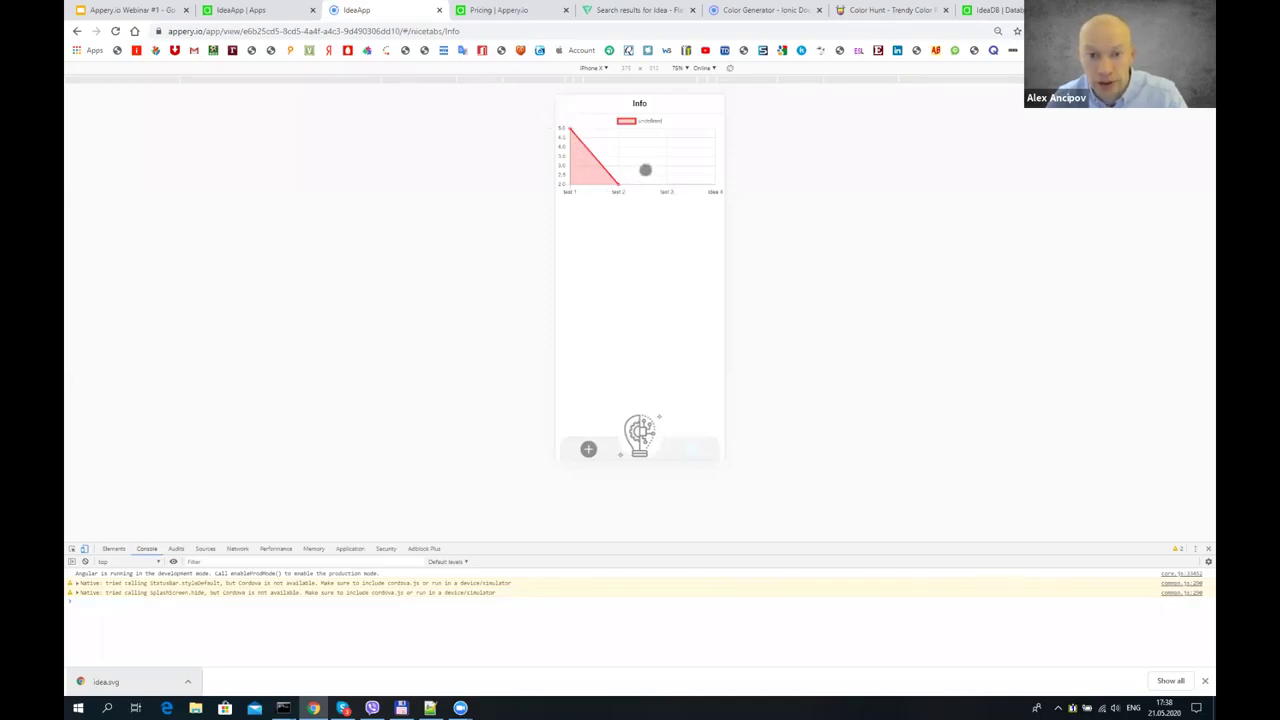
pyautogui.click(261, 6)
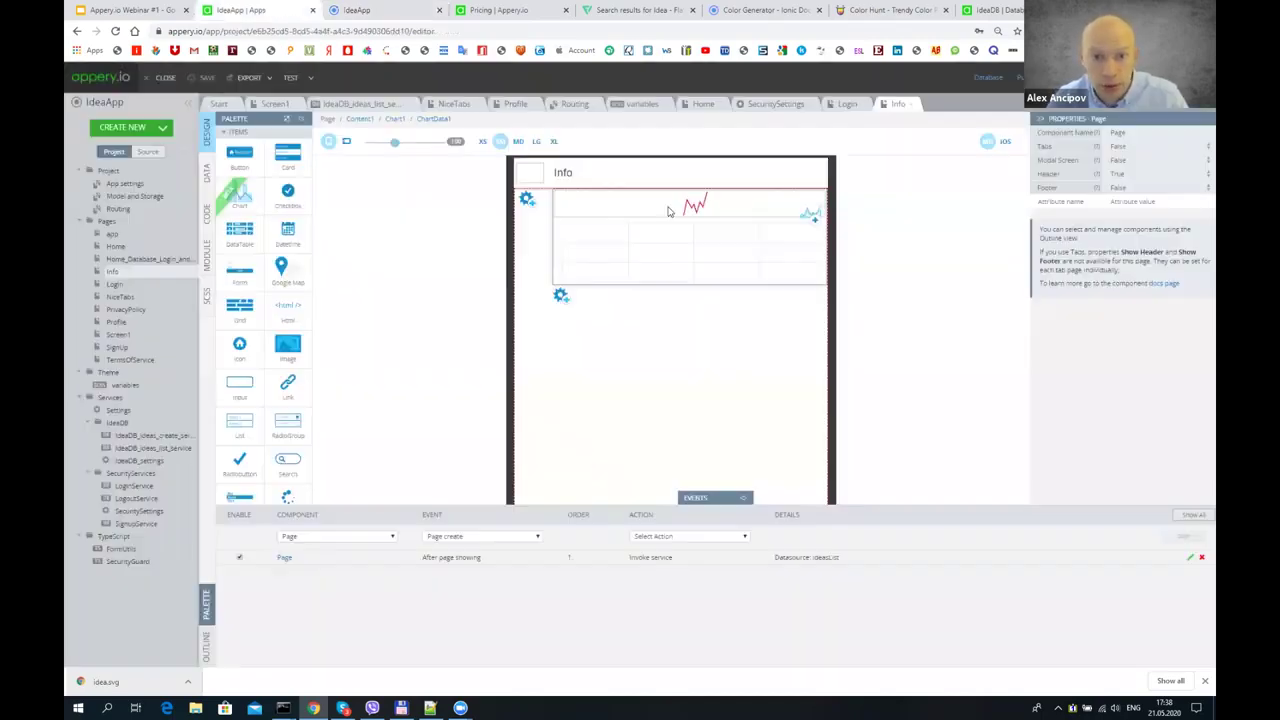
# - Select the chart's data series and compare it with the chart in the preview
pyautogui.click(610, 208)
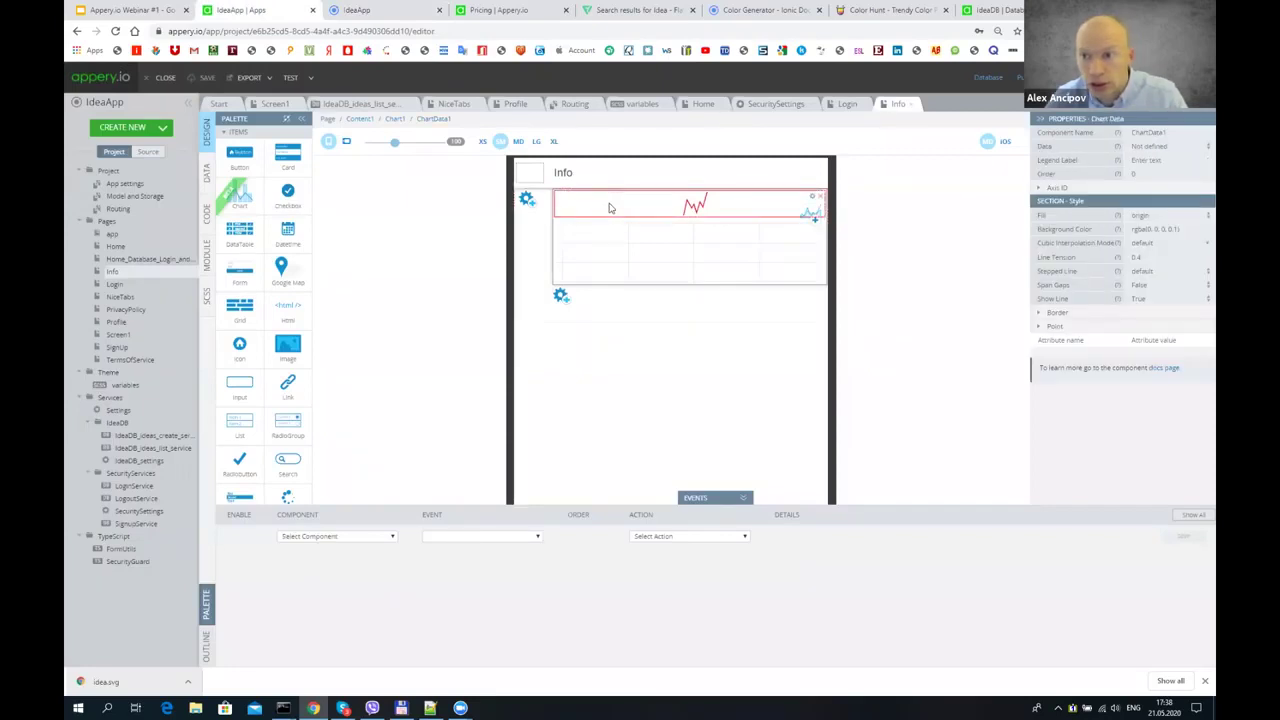
pyautogui.click(352, 9)
pyautogui.click(262, 11)
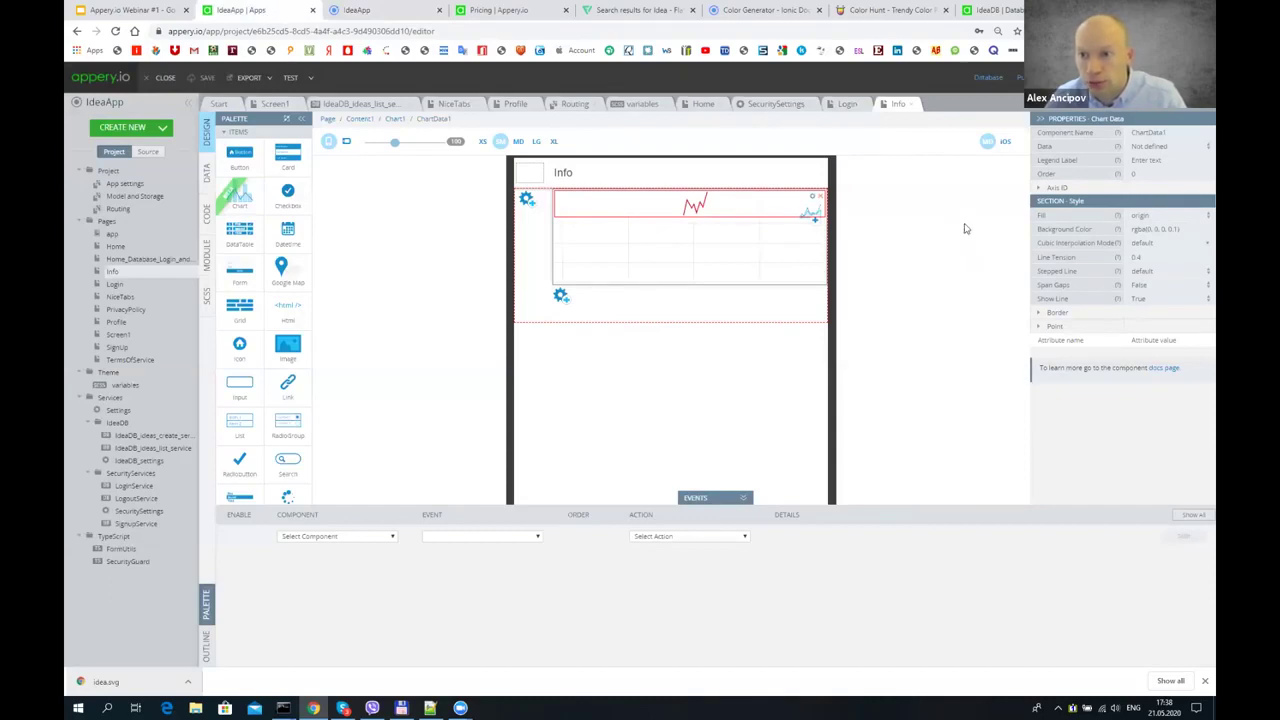
# - Change Chart1's Type from line to bar, save the project, and reload the preview
pyautogui.click(580, 254)
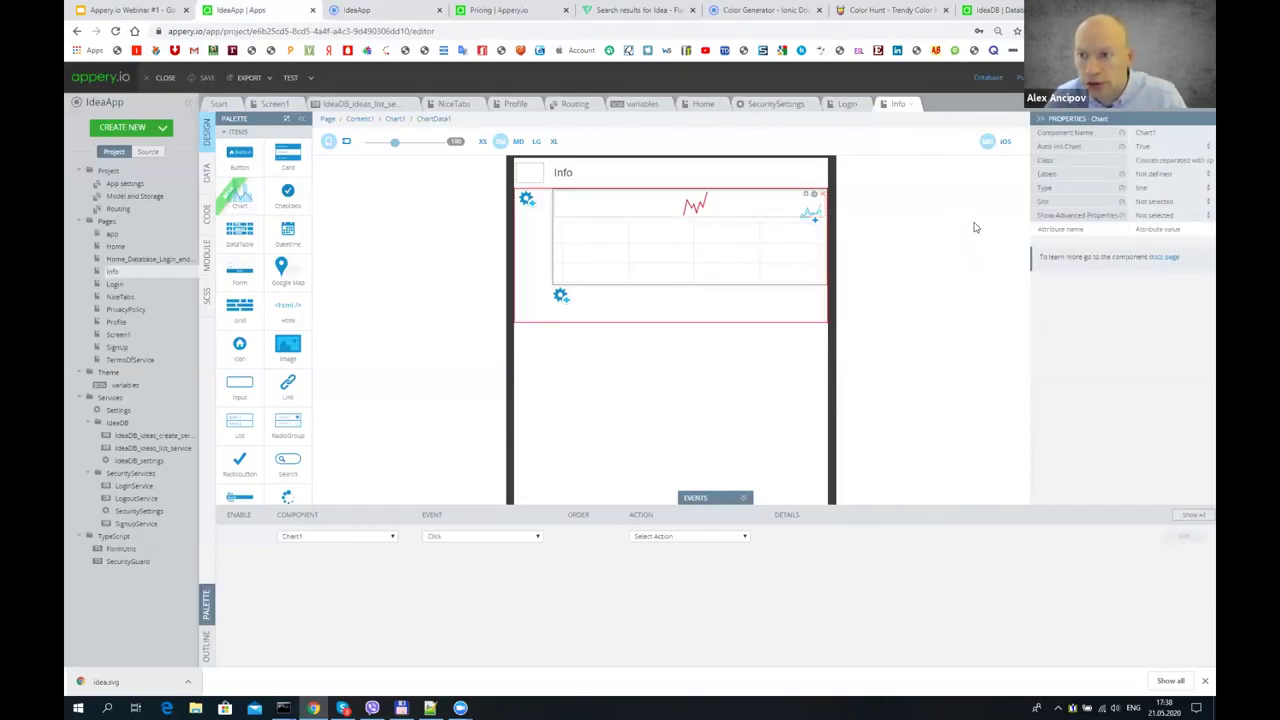
pyautogui.click(1174, 188)
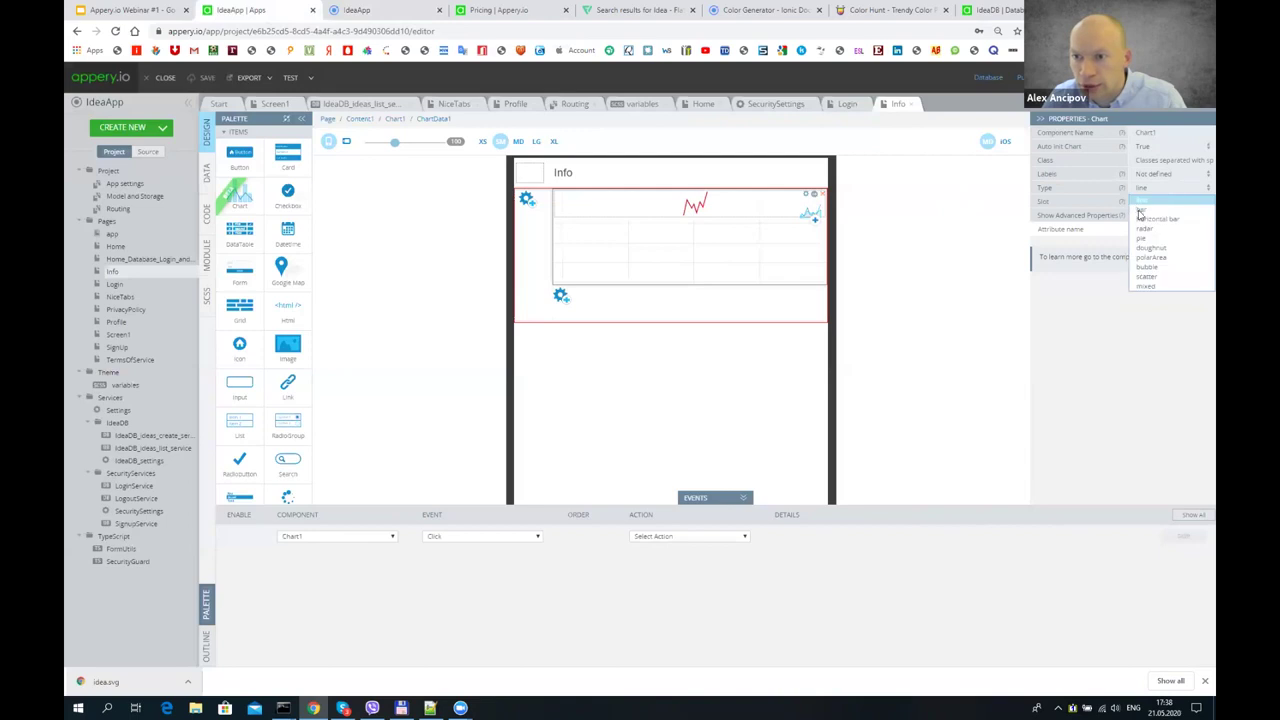
pyautogui.click(1138, 213)
pyautogui.click(208, 78)
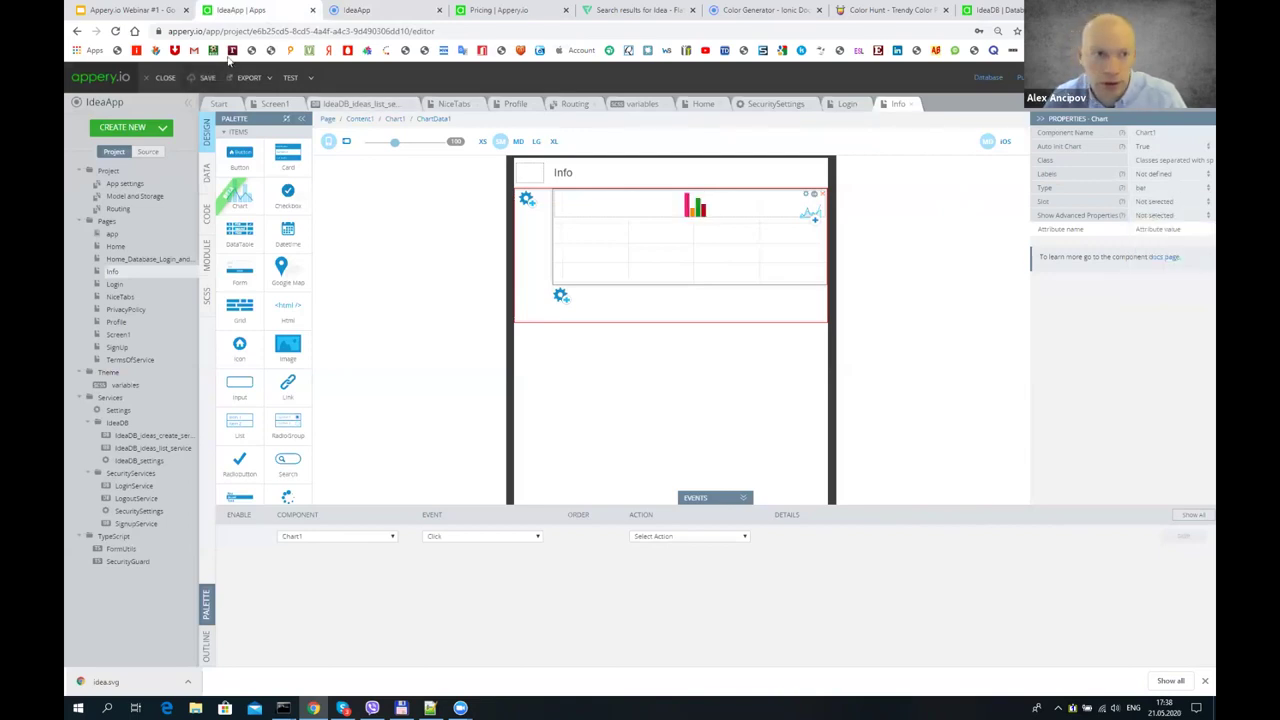
pyautogui.hotkey('ctrl', 'Tab')
pyautogui.click(116, 32)
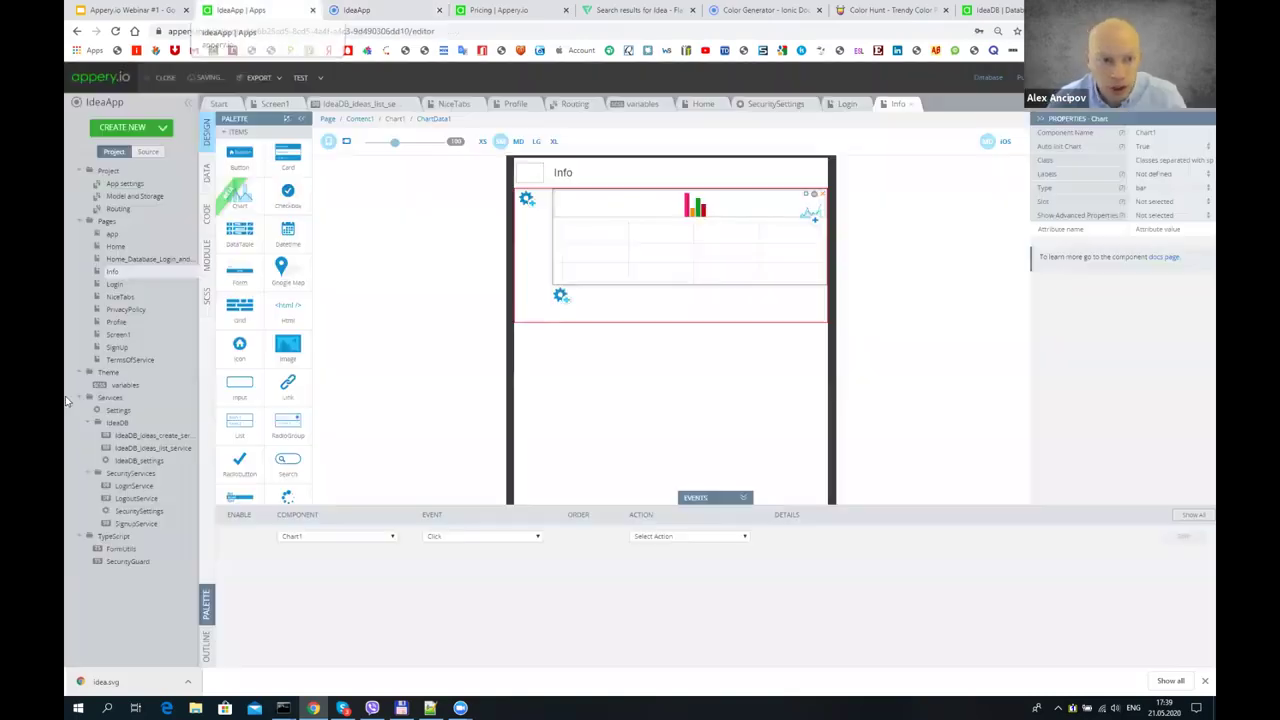
# - After viewing the red vote bars per idea in the preview, return to the IdeaApp editor
pyautogui.click(231, 10)
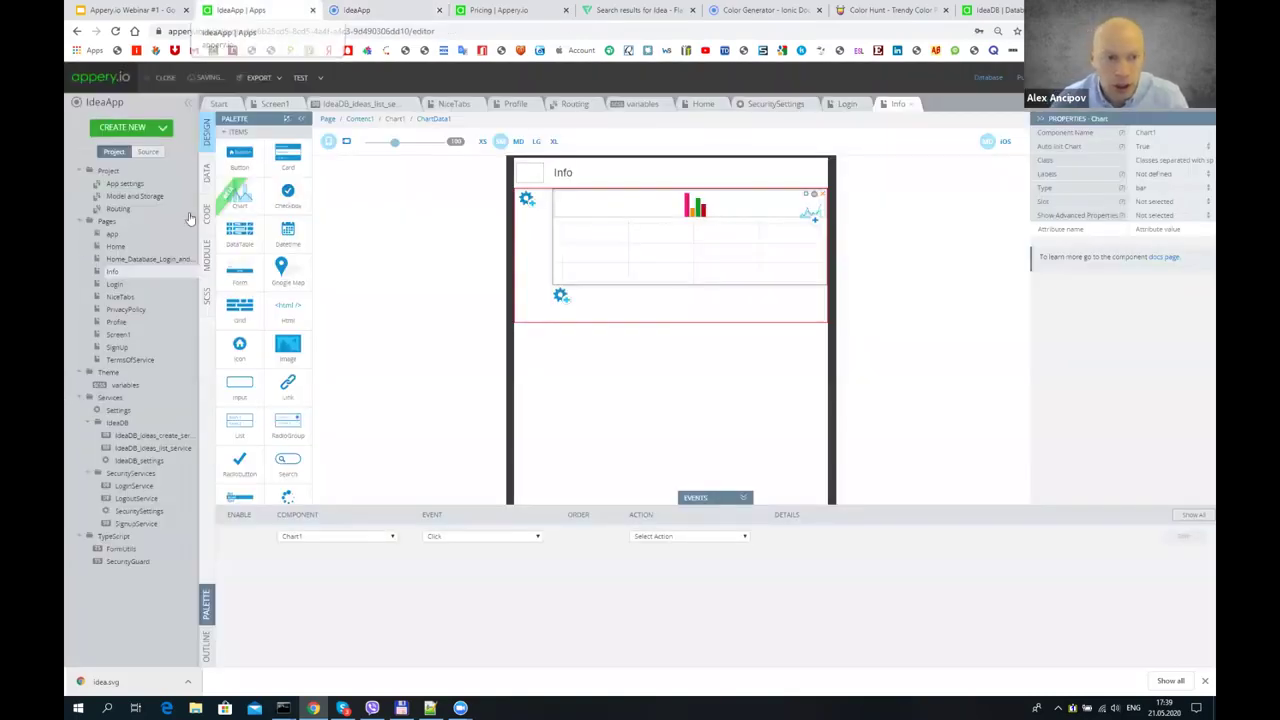
# - Enable the Camera plugin in the app's Cordova plugin settings
pyautogui.click(139, 185)
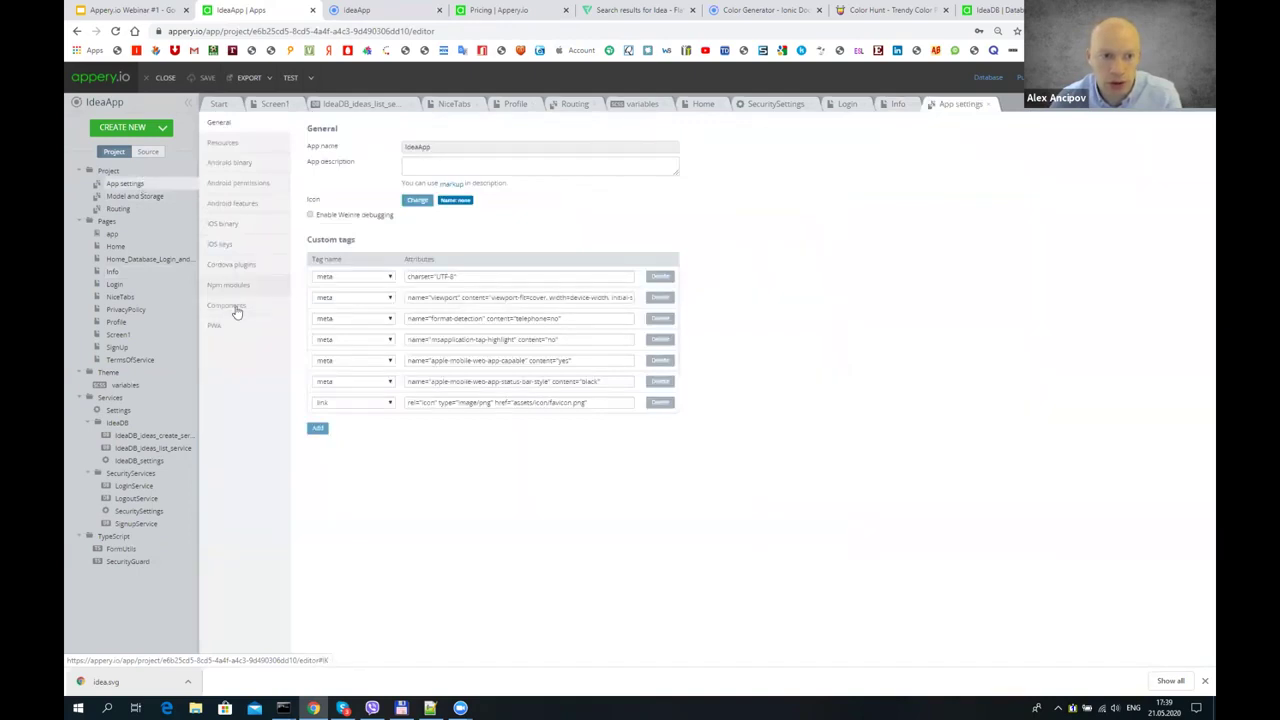
pyautogui.click(232, 265)
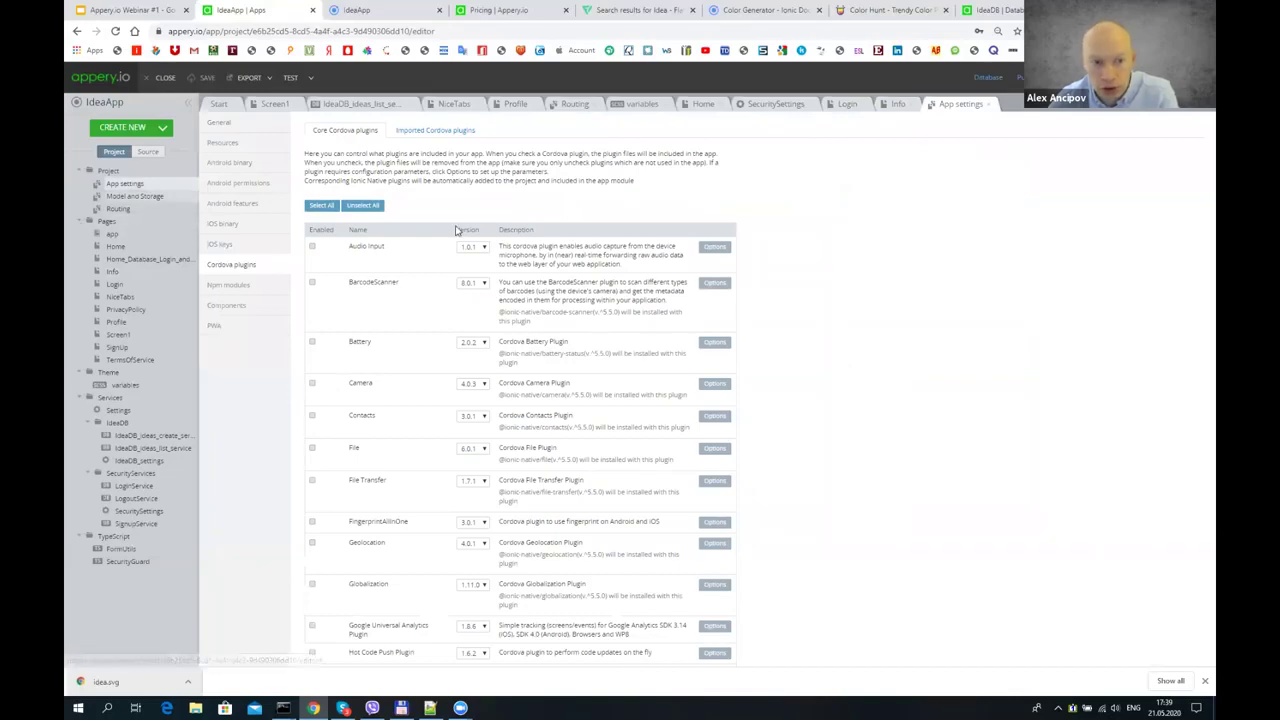
pyautogui.click(312, 384)
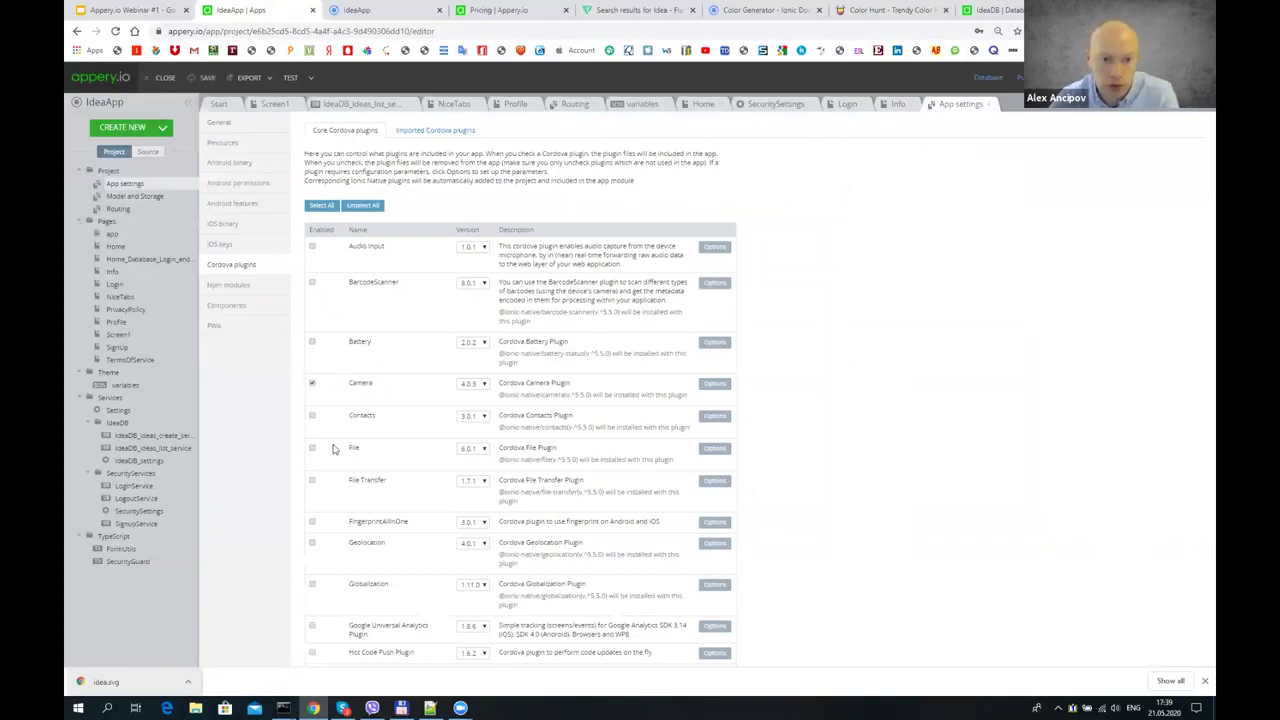
pyautogui.scroll(-2, 350, 405)
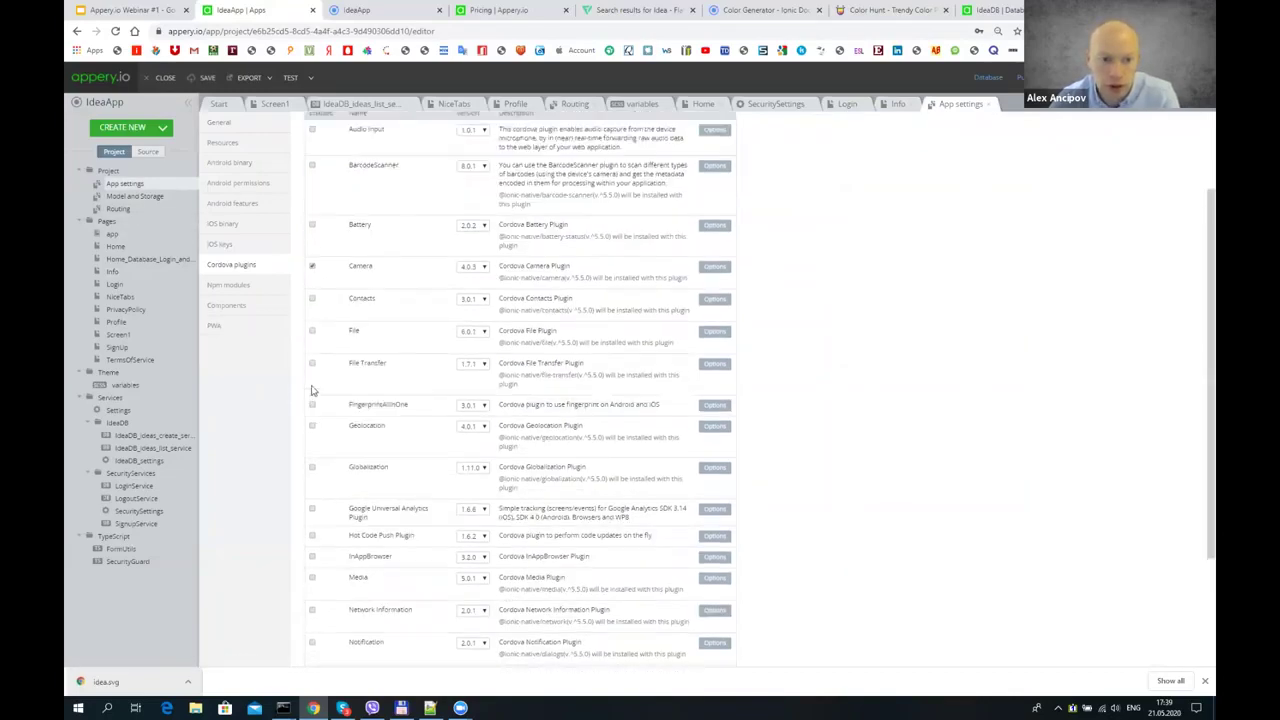
pyautogui.scroll(2, 312, 390)
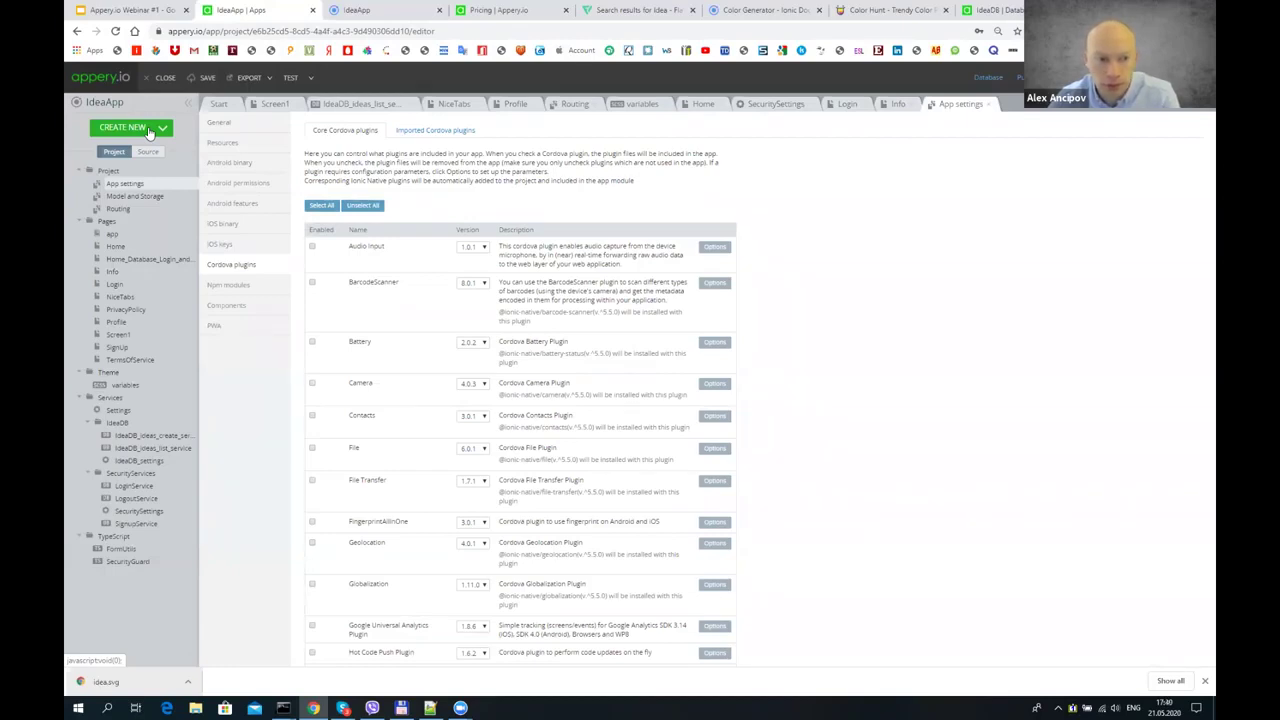
# - Show slide 7, "Appery.io Mission", in the webinar slide deck
pyautogui.click(157, 8)
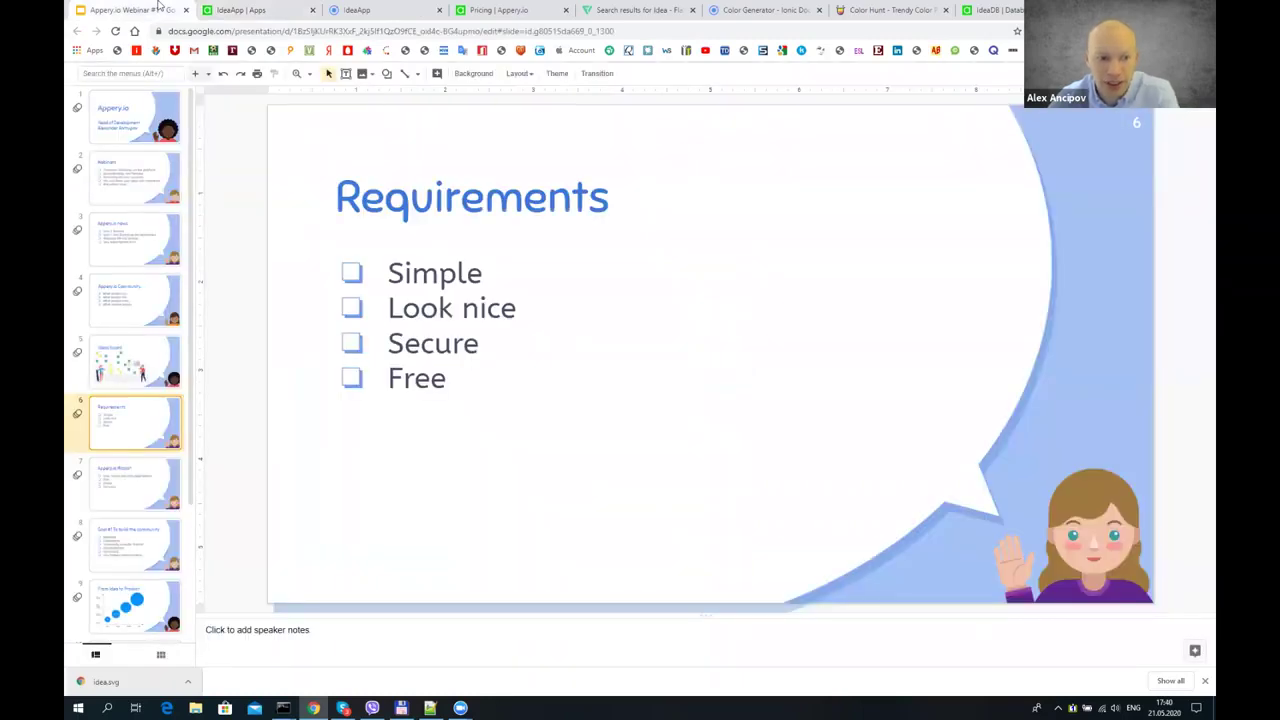
pyautogui.click(133, 485)
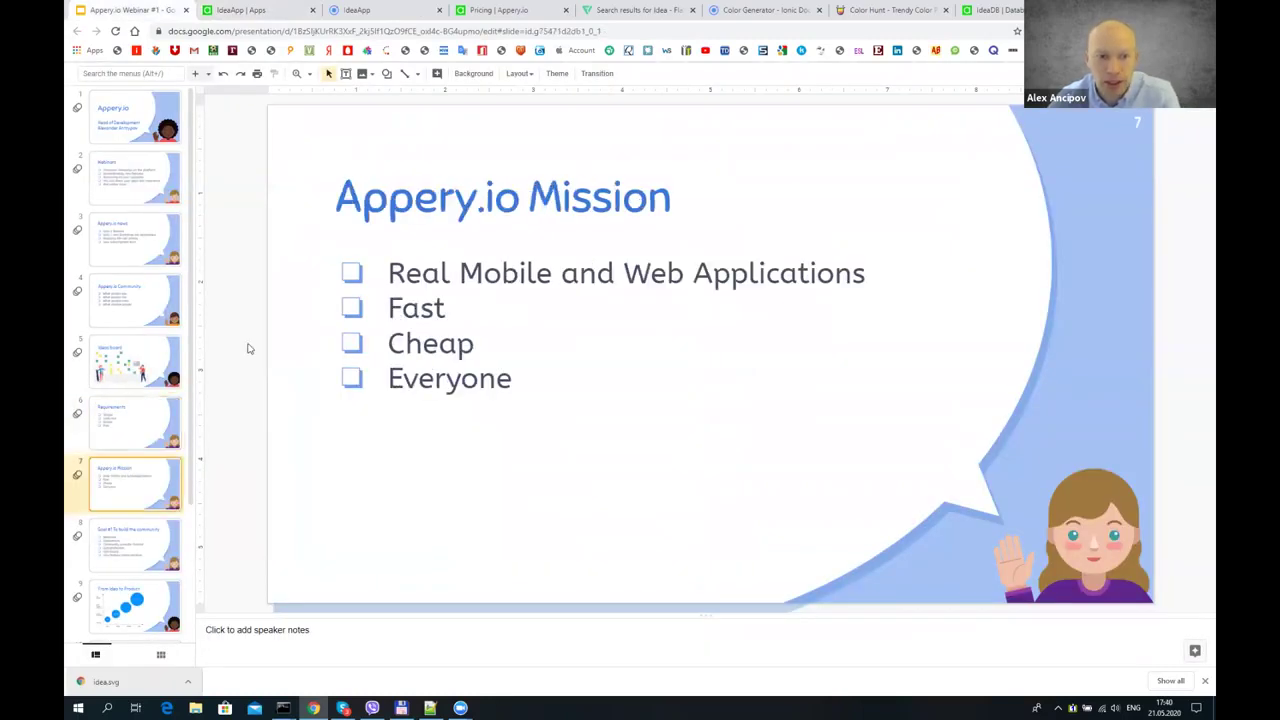